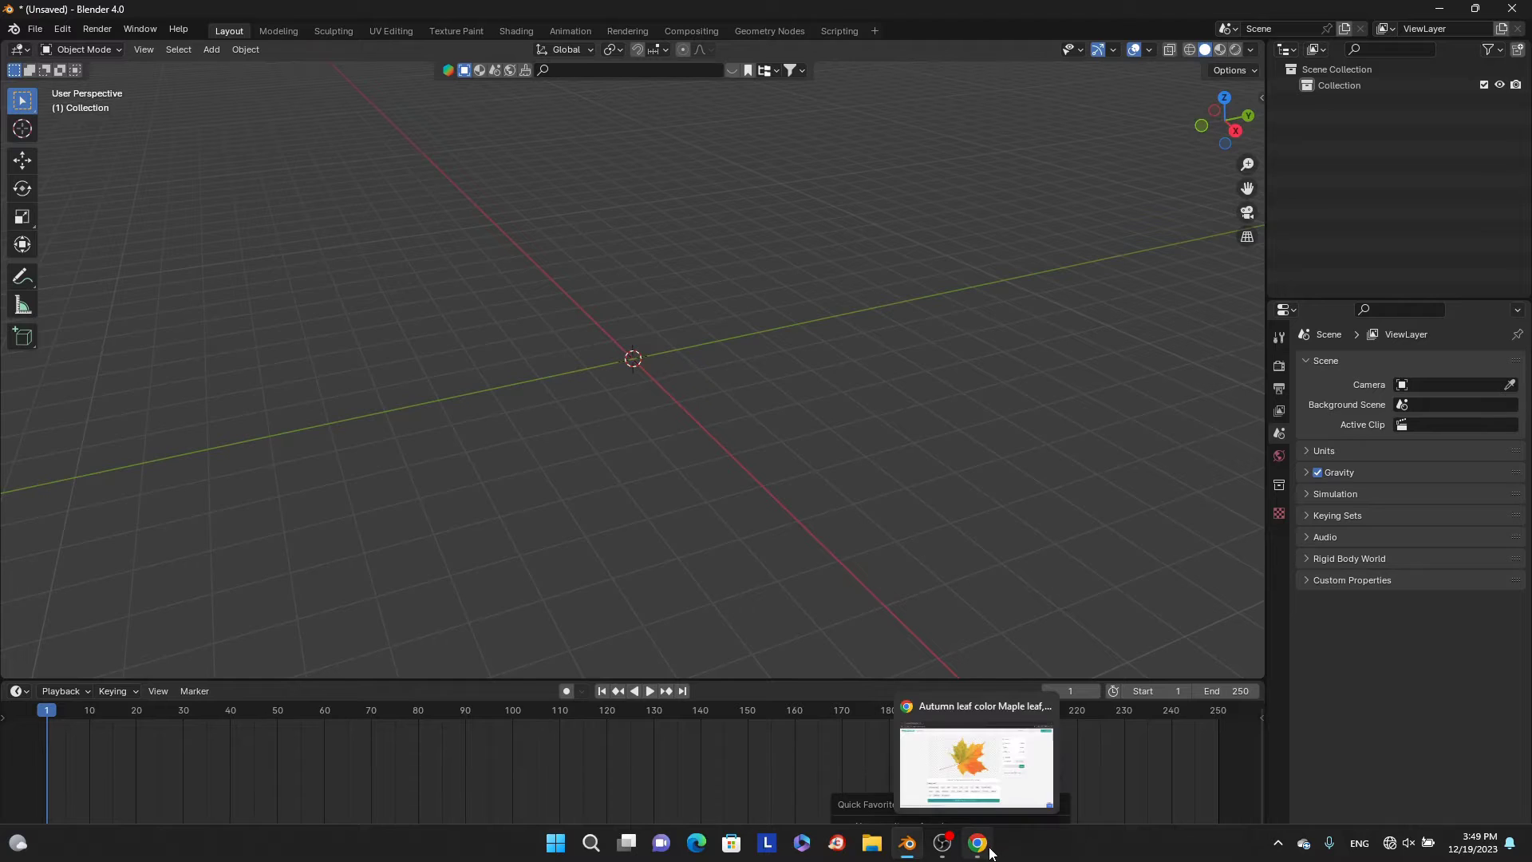
- Minimize the browser showing the PNGEgg maple leaf page to bring back Blender's empty scene
click(989, 847)
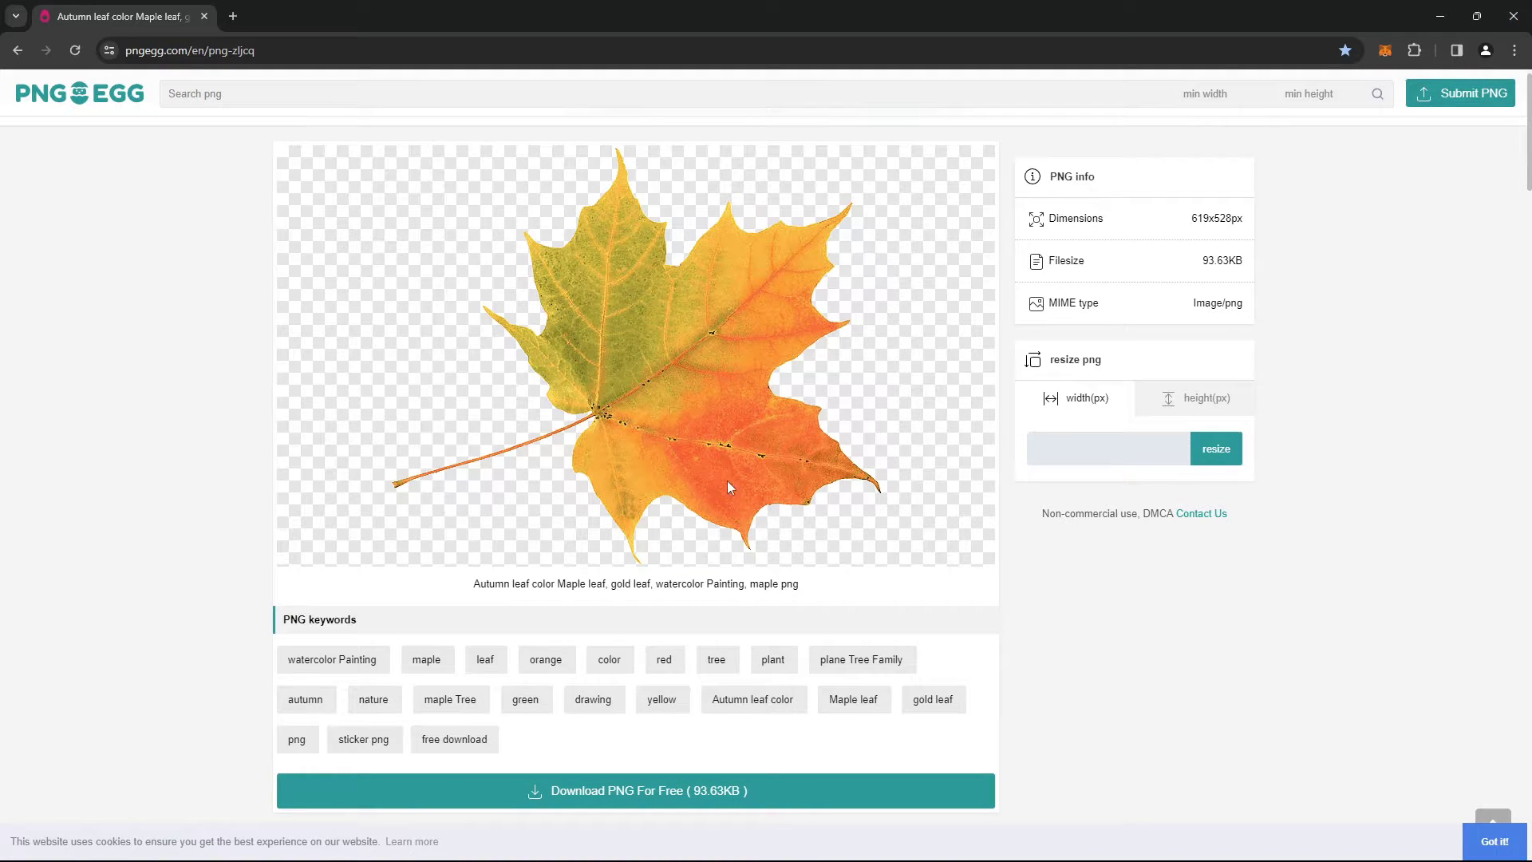
click(1440, 15)
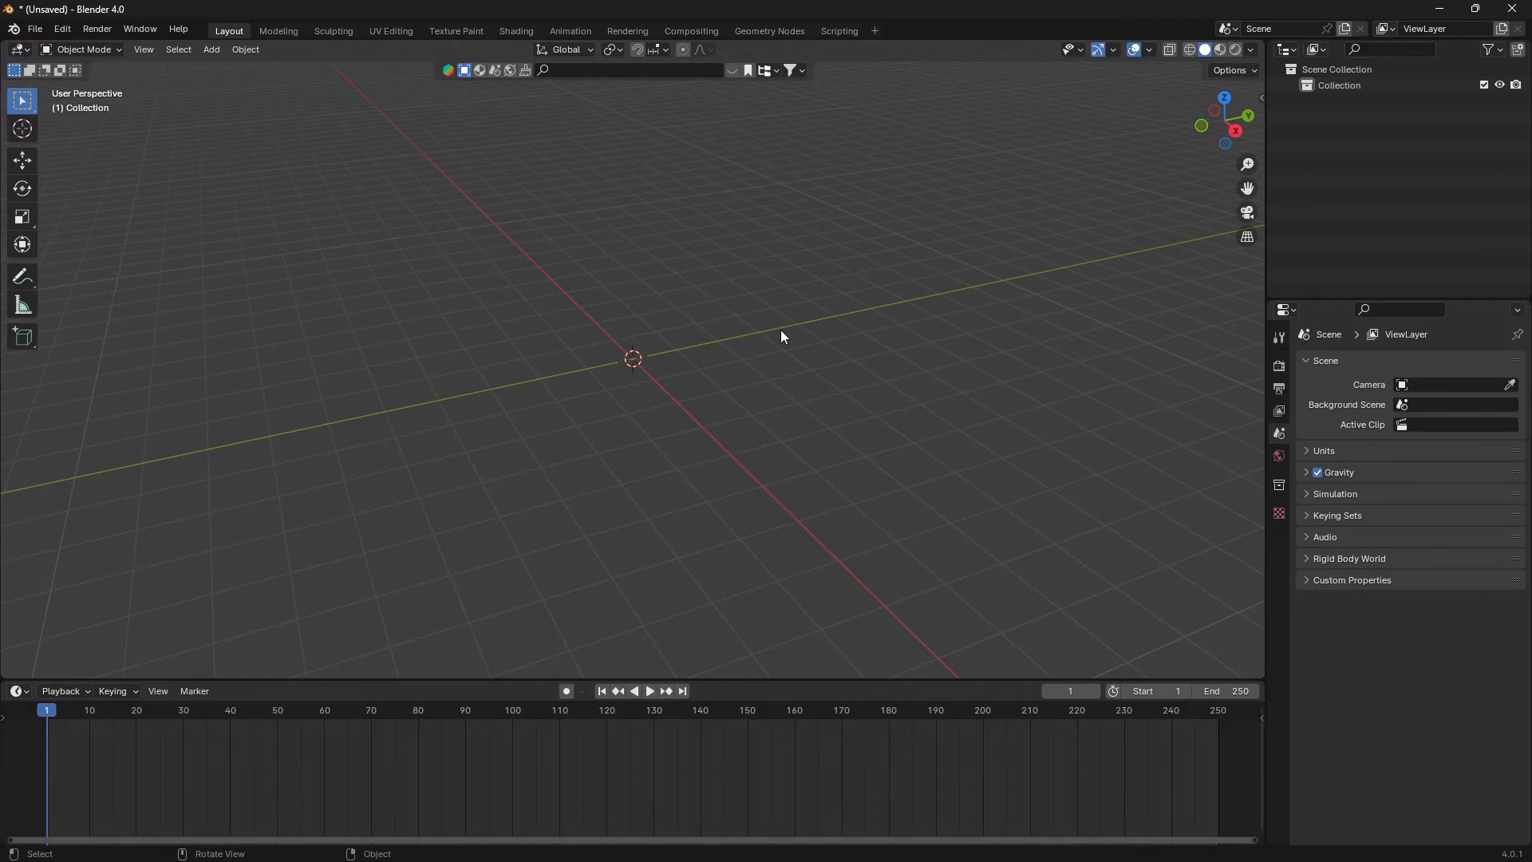
- Add a mesh plane and scale it uniformly to 3.168
key(shift+a)
mouse_move(742, 353)
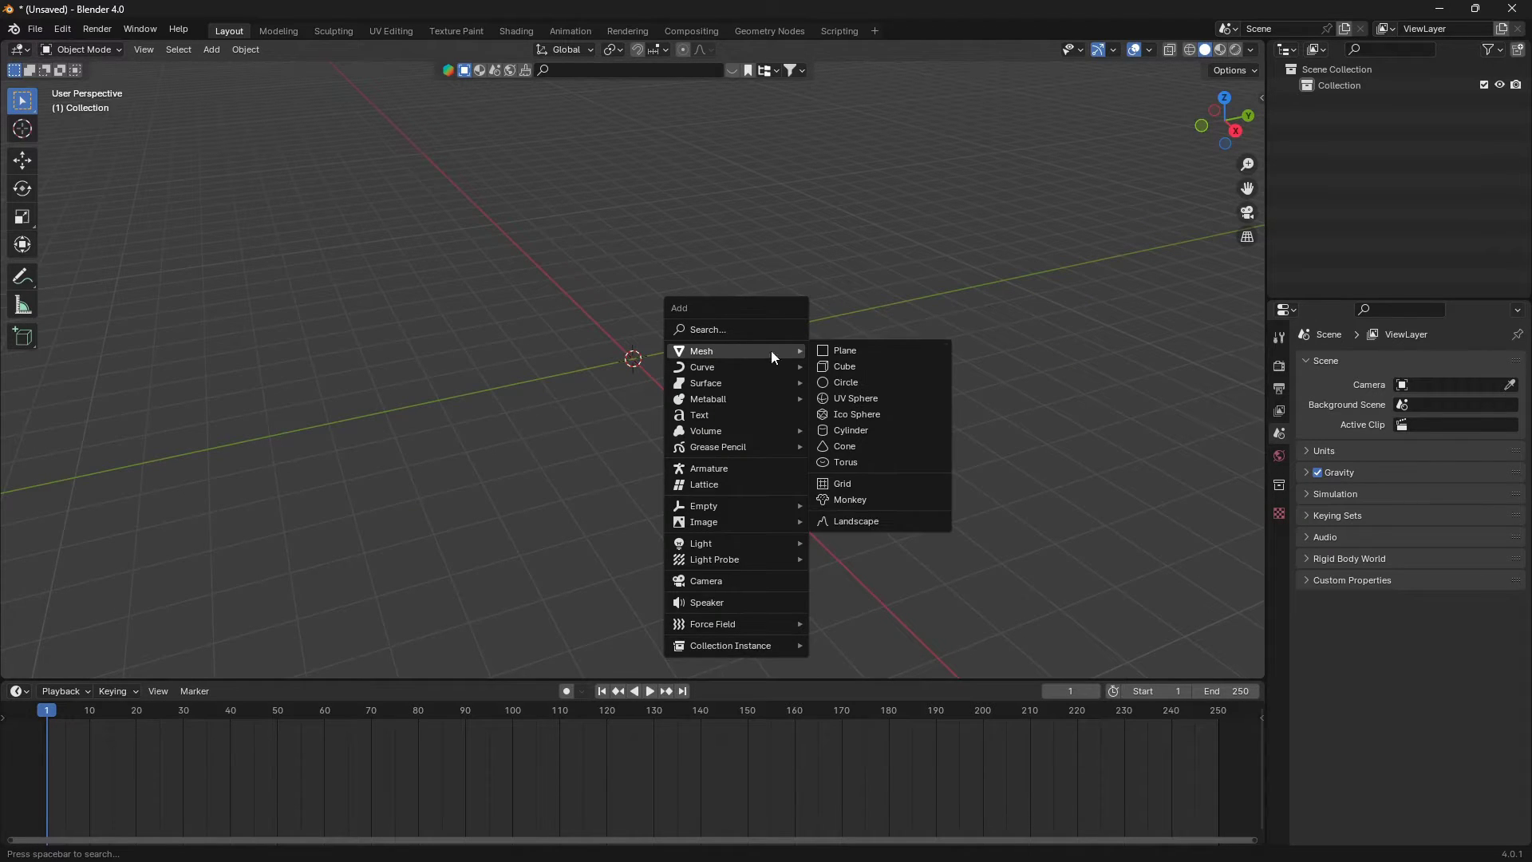
click(834, 350)
key(s)
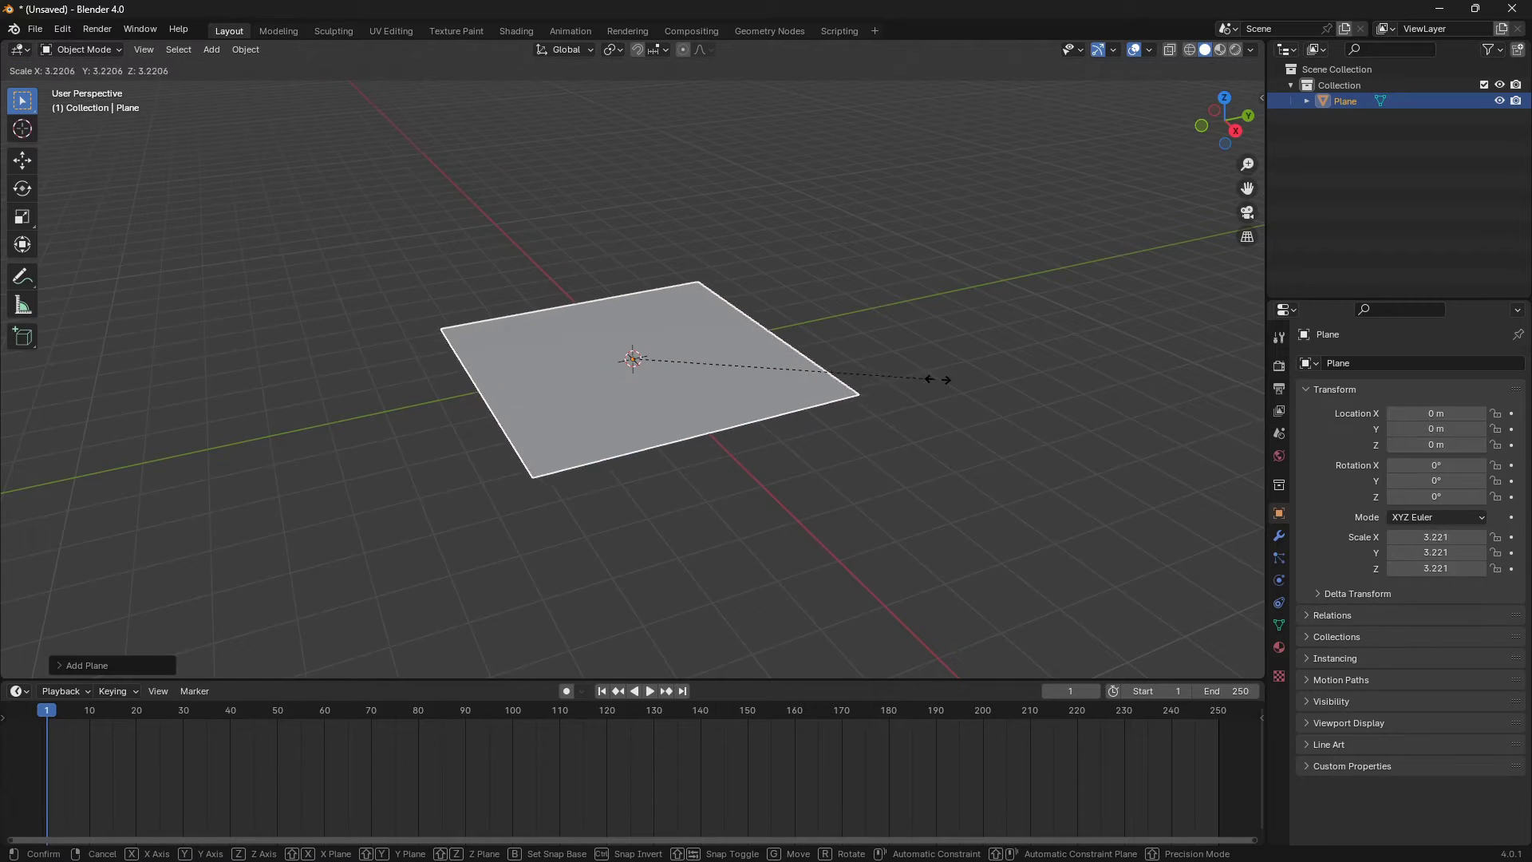
click(932, 383)
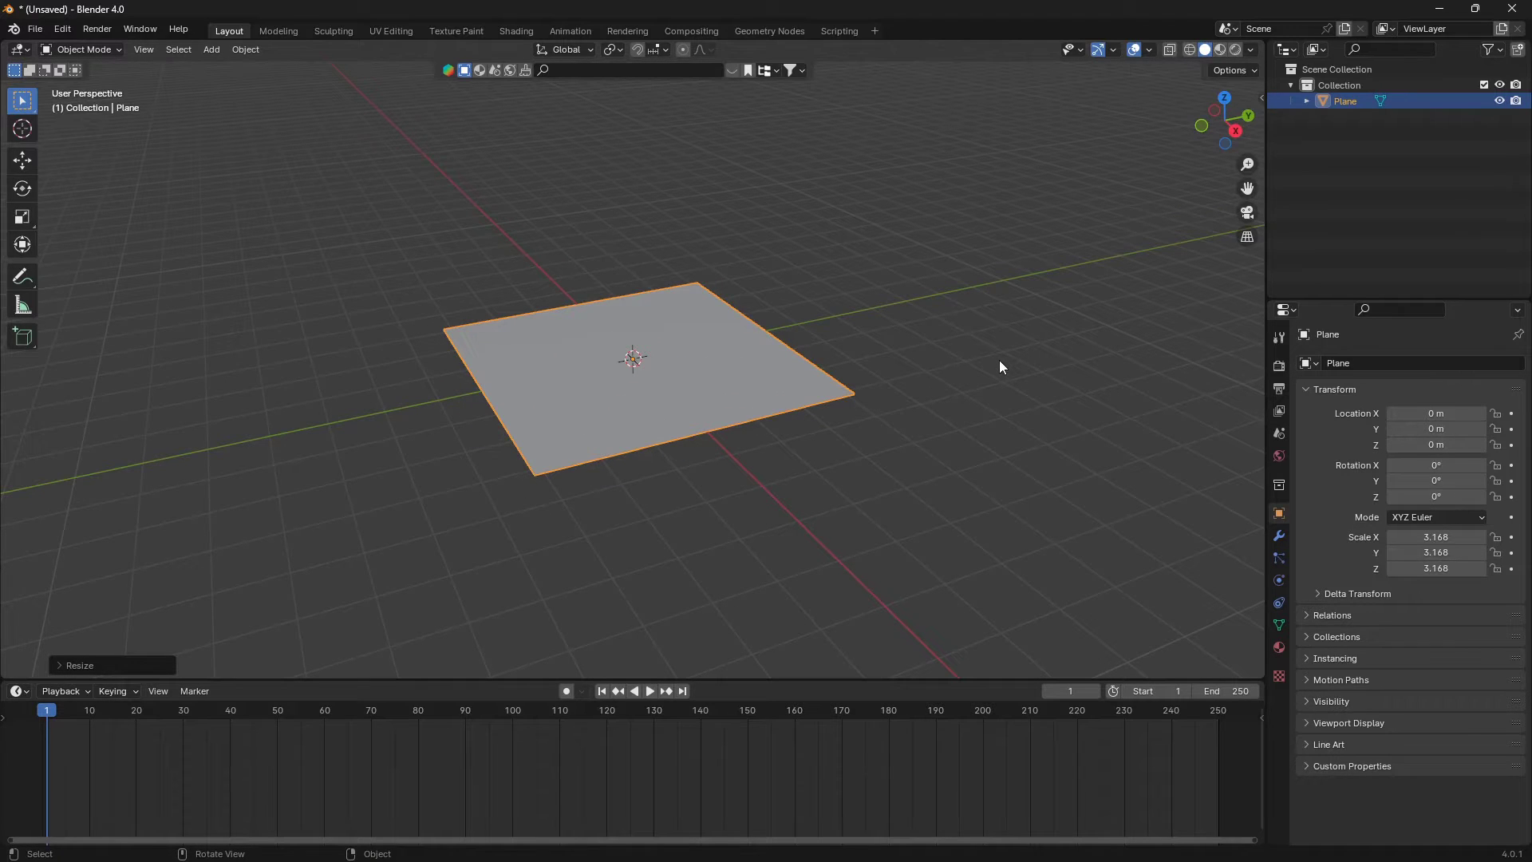
- Switch to top view, show the sidebar, enlarge the bottom timeline area, and zoom onto the plane
key(KP_7)
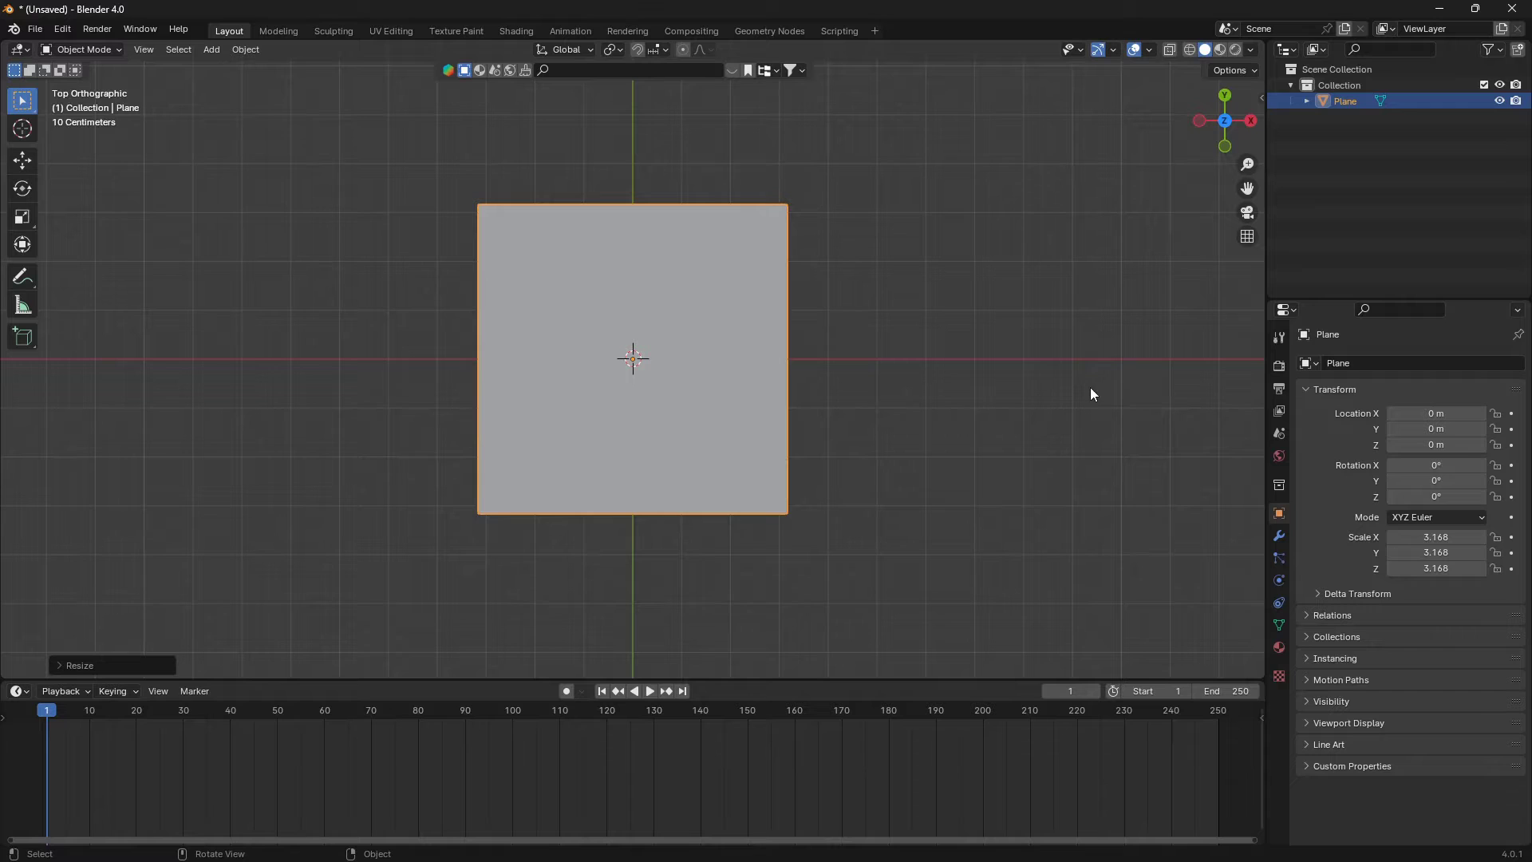
key(n)
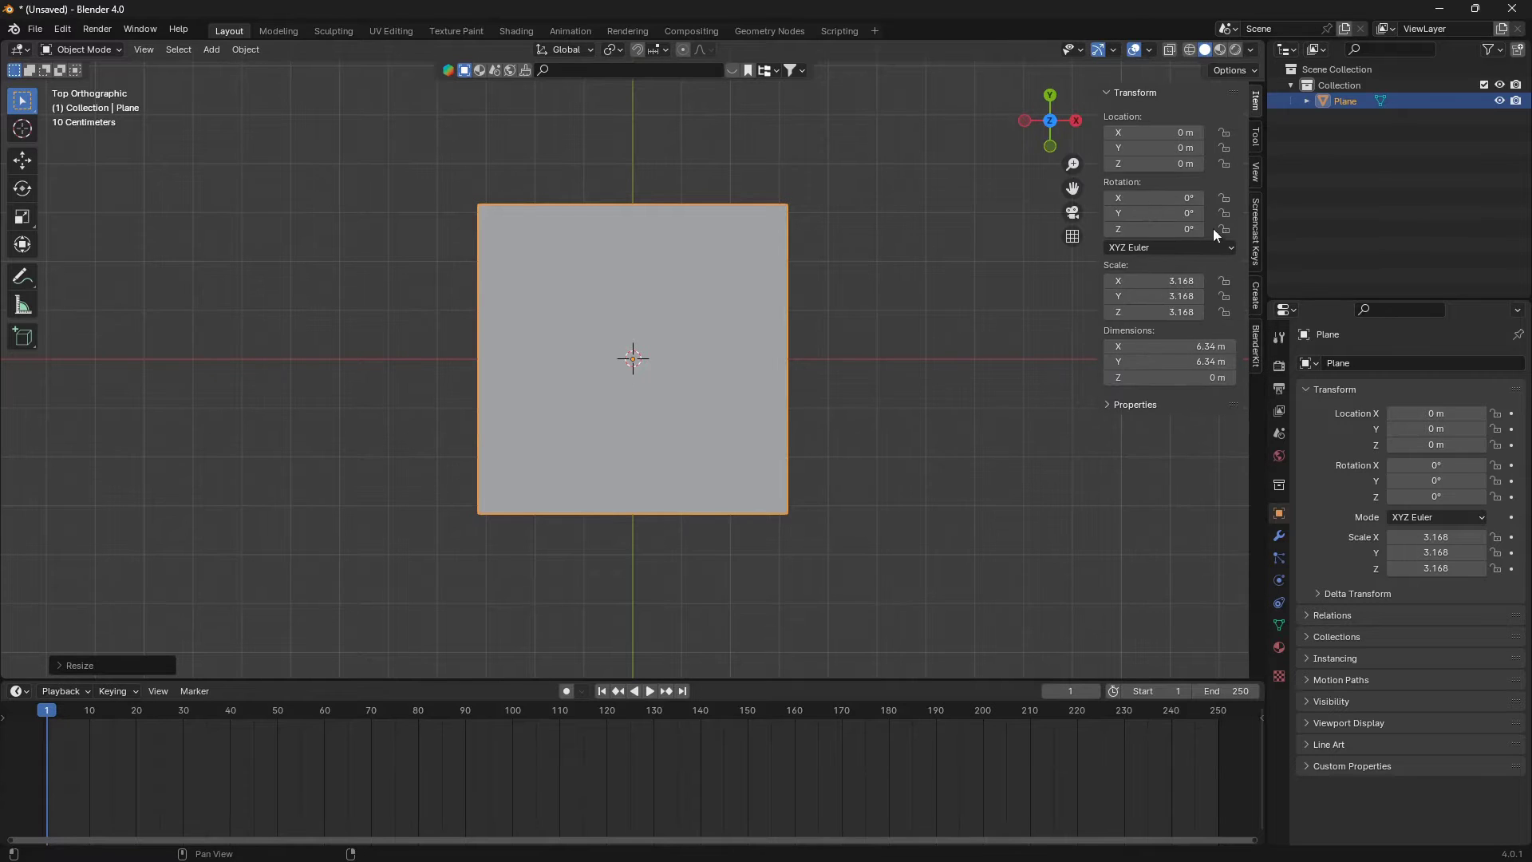
click(1256, 239)
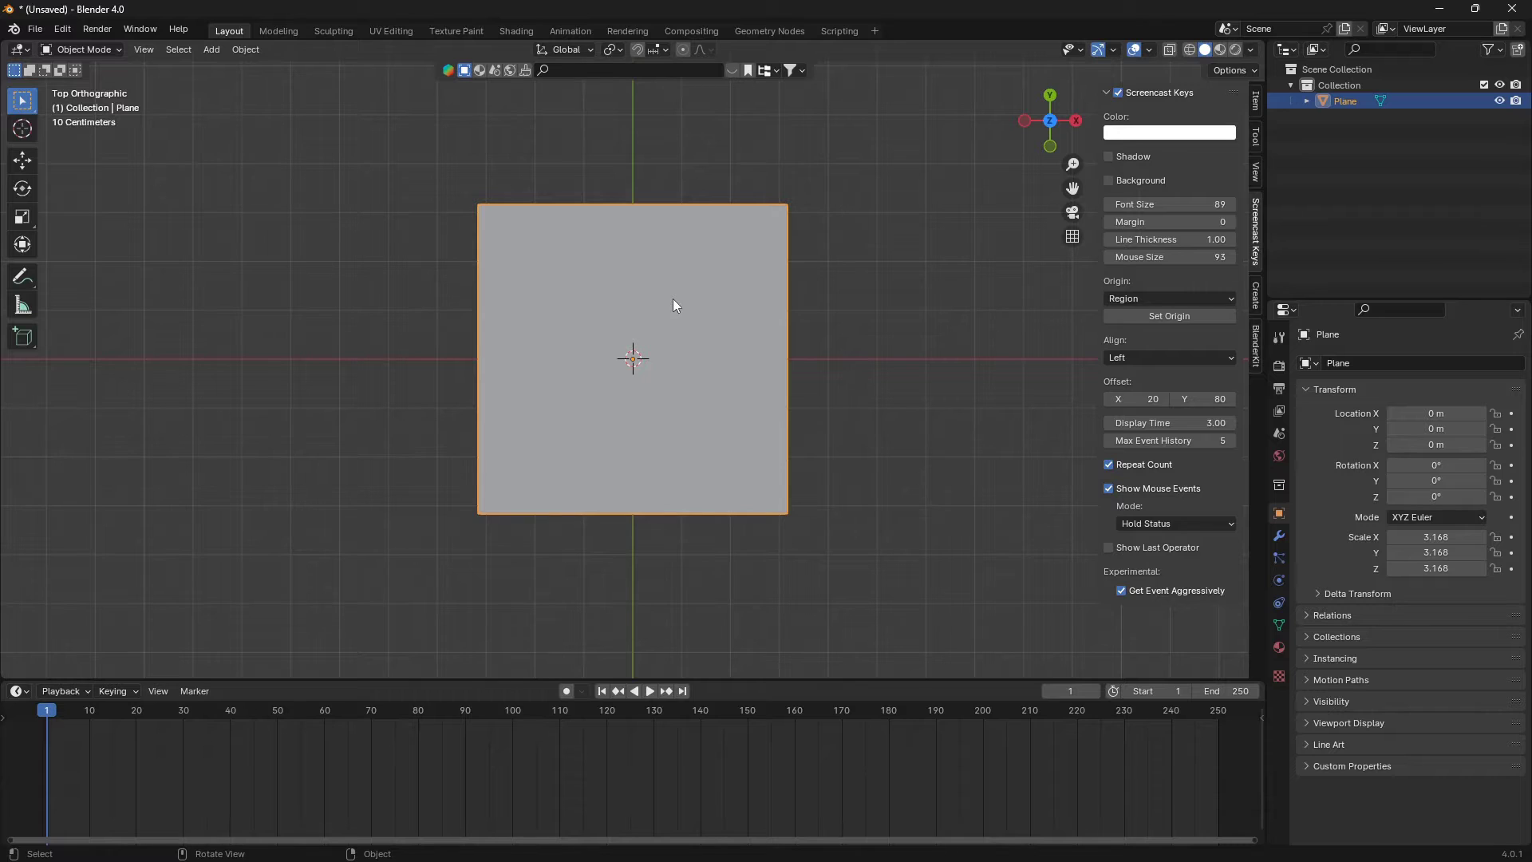
drag(745, 681, 783, 555)
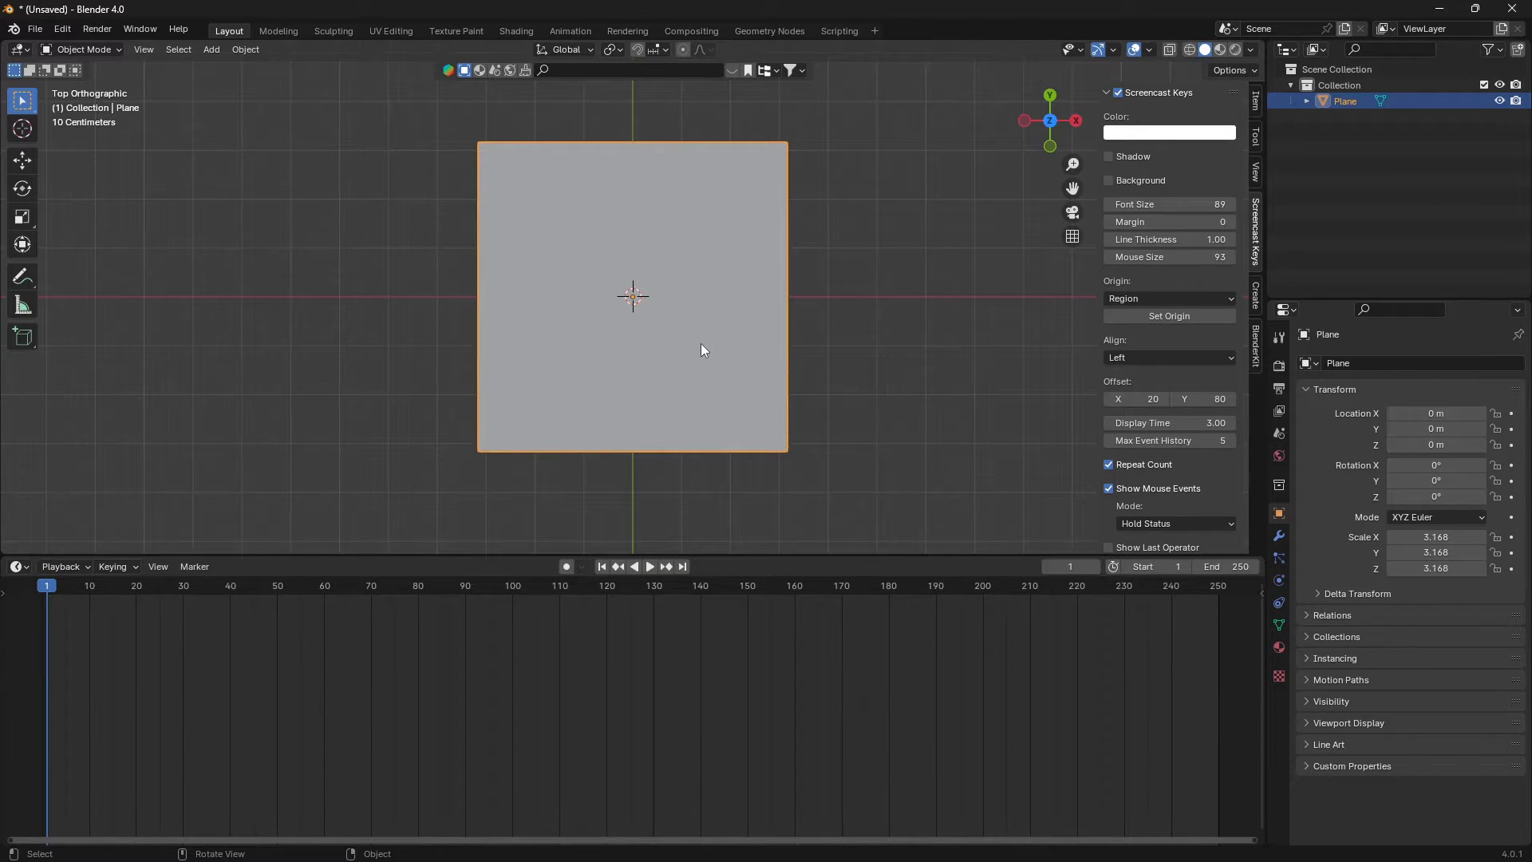
ctrl+middle_drag(703, 341, 715, 313)
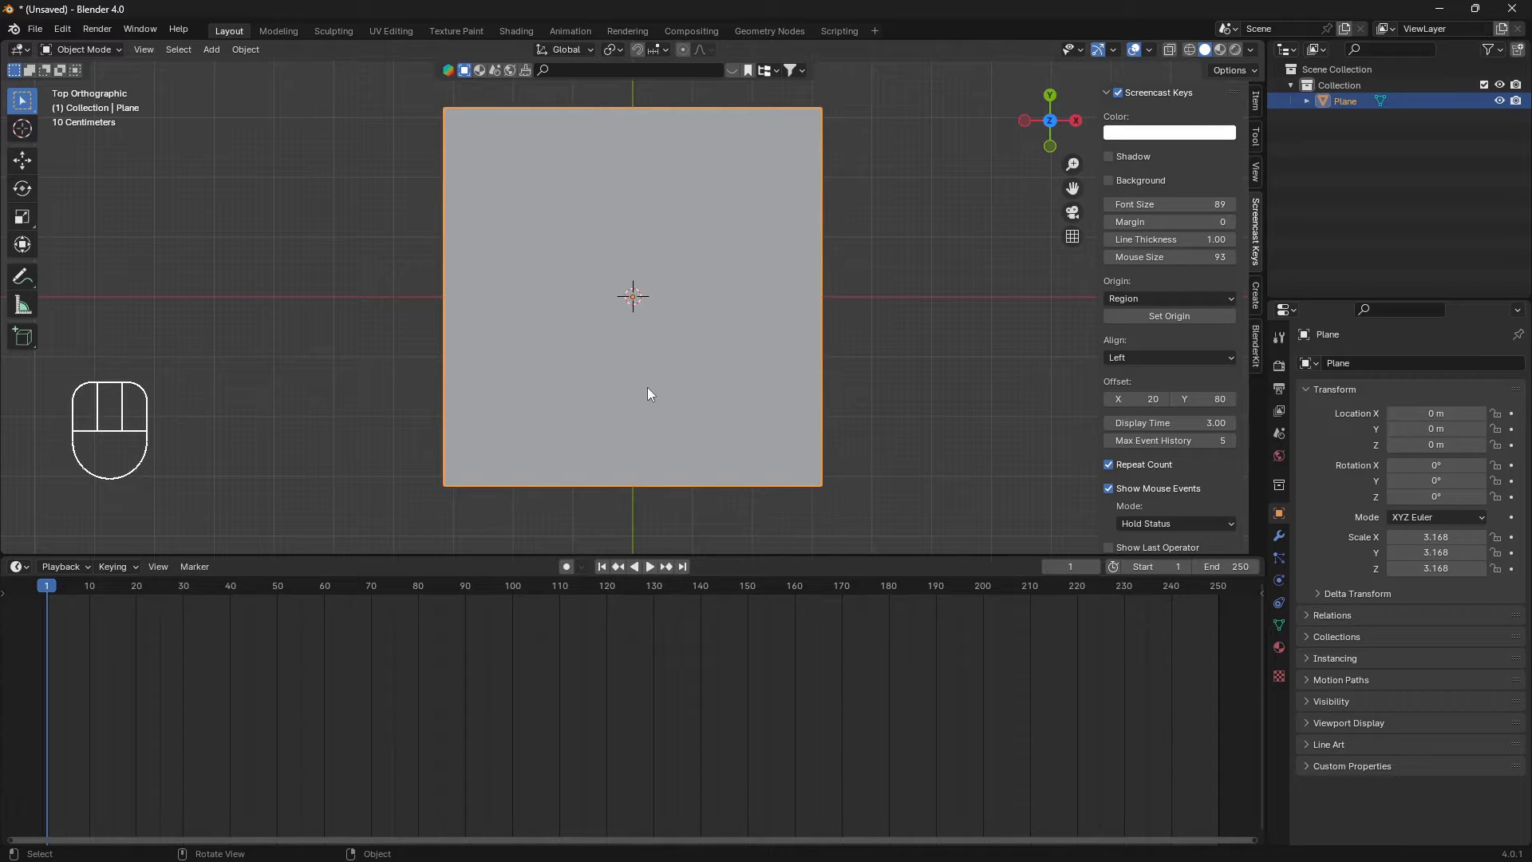
- Turn the bottom area into a Shader Editor and create a new material for the plane
click(19, 568)
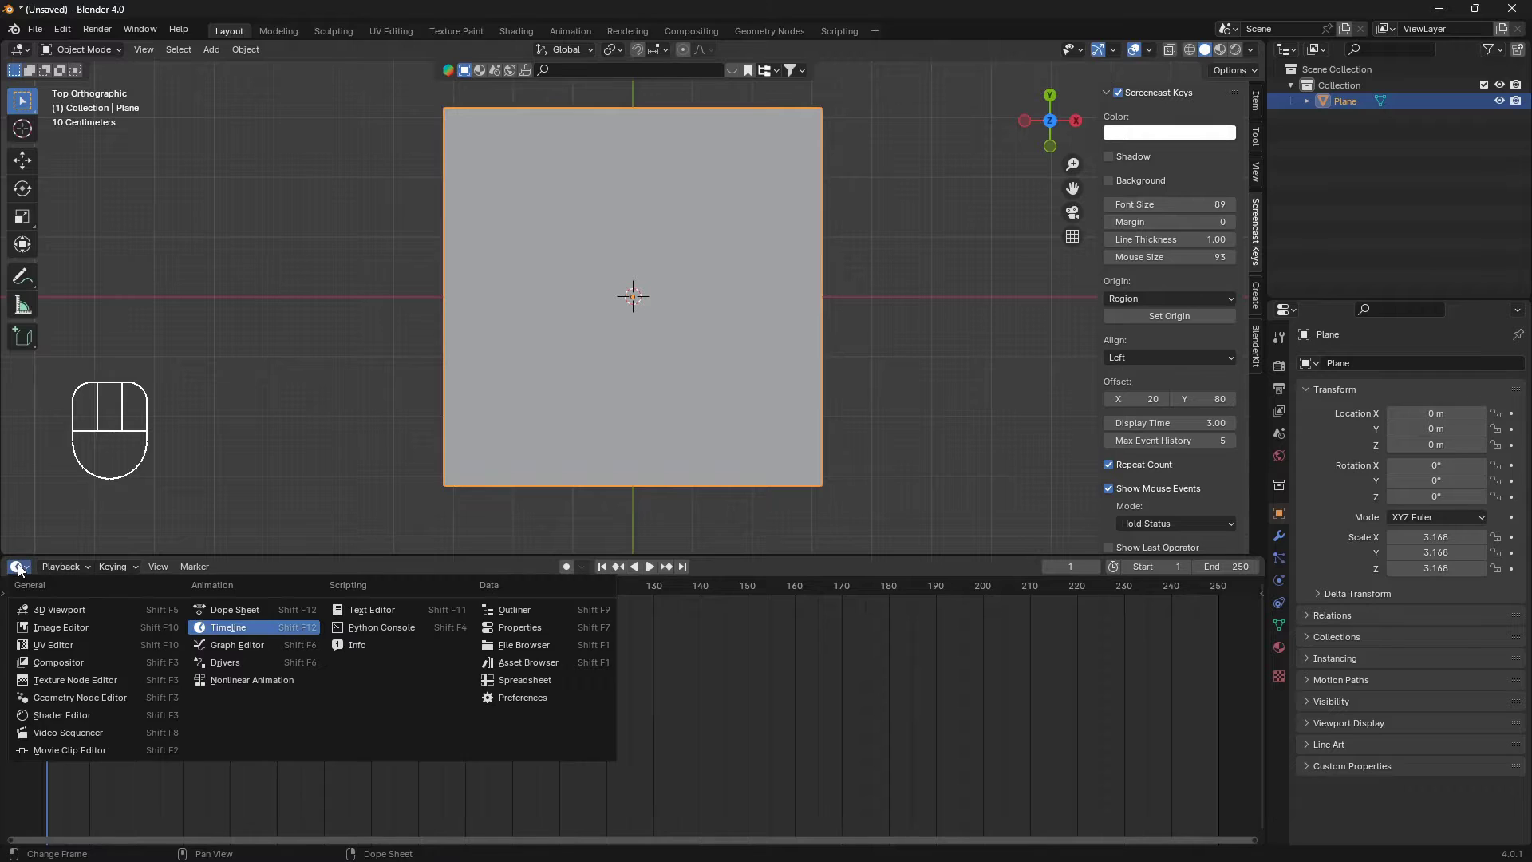
click(88, 710)
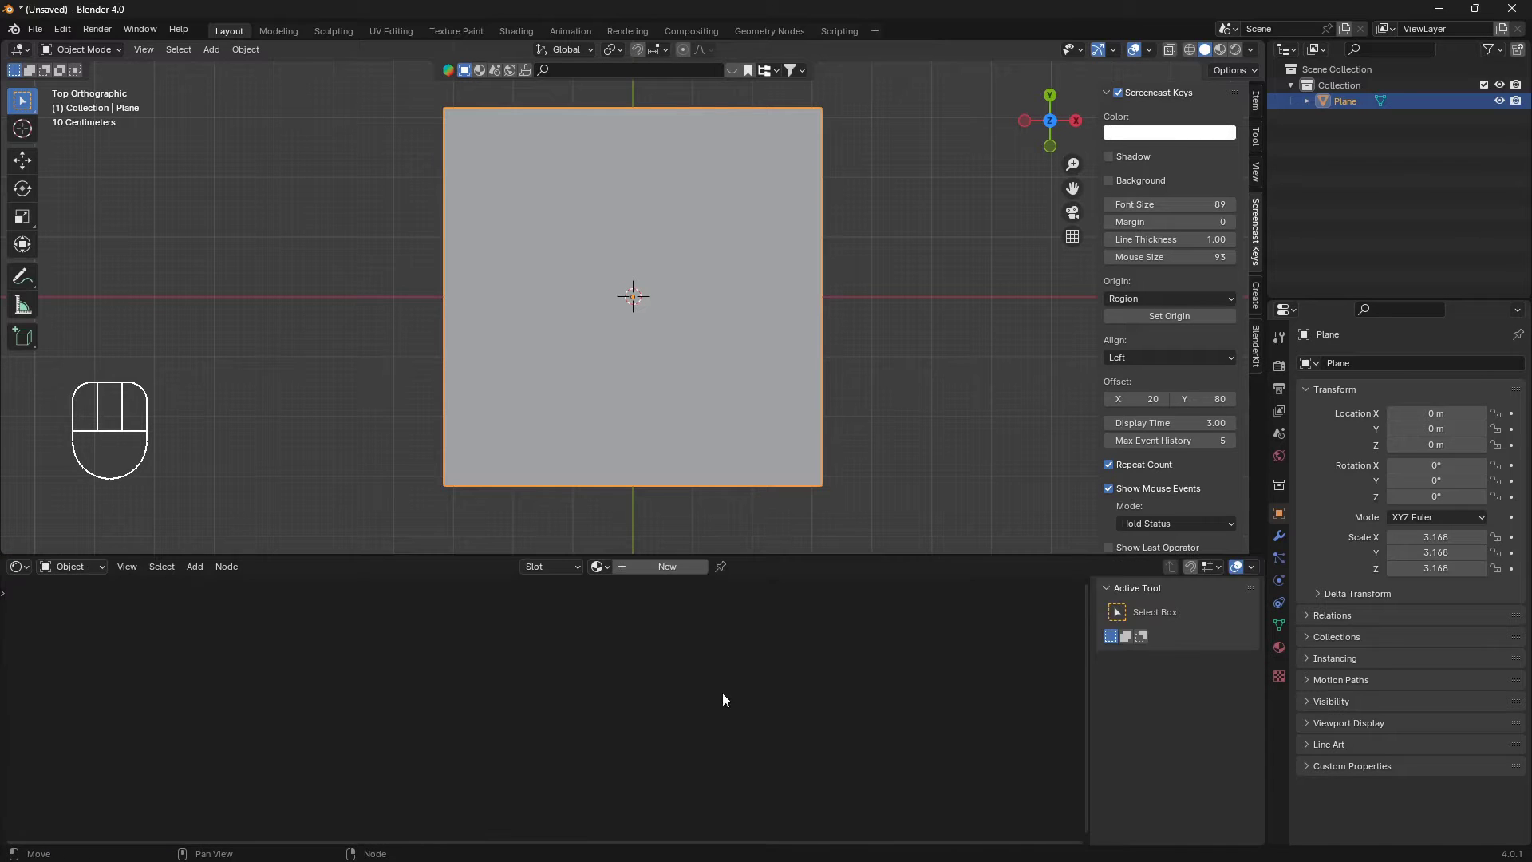
click(640, 565)
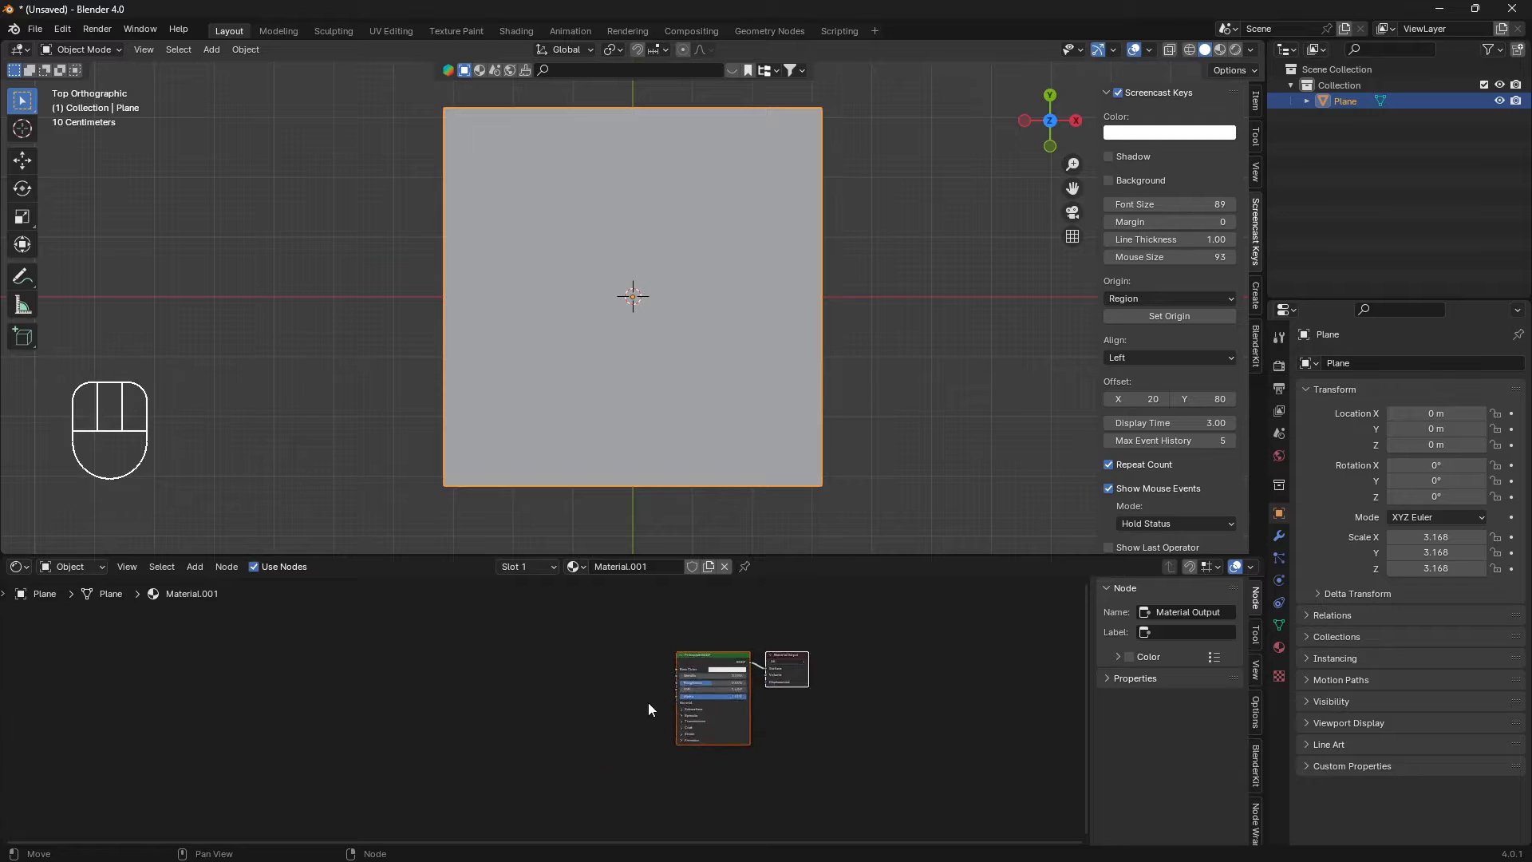
scroll(648, 703, up, 1)
middle_drag(653, 703, 574, 756)
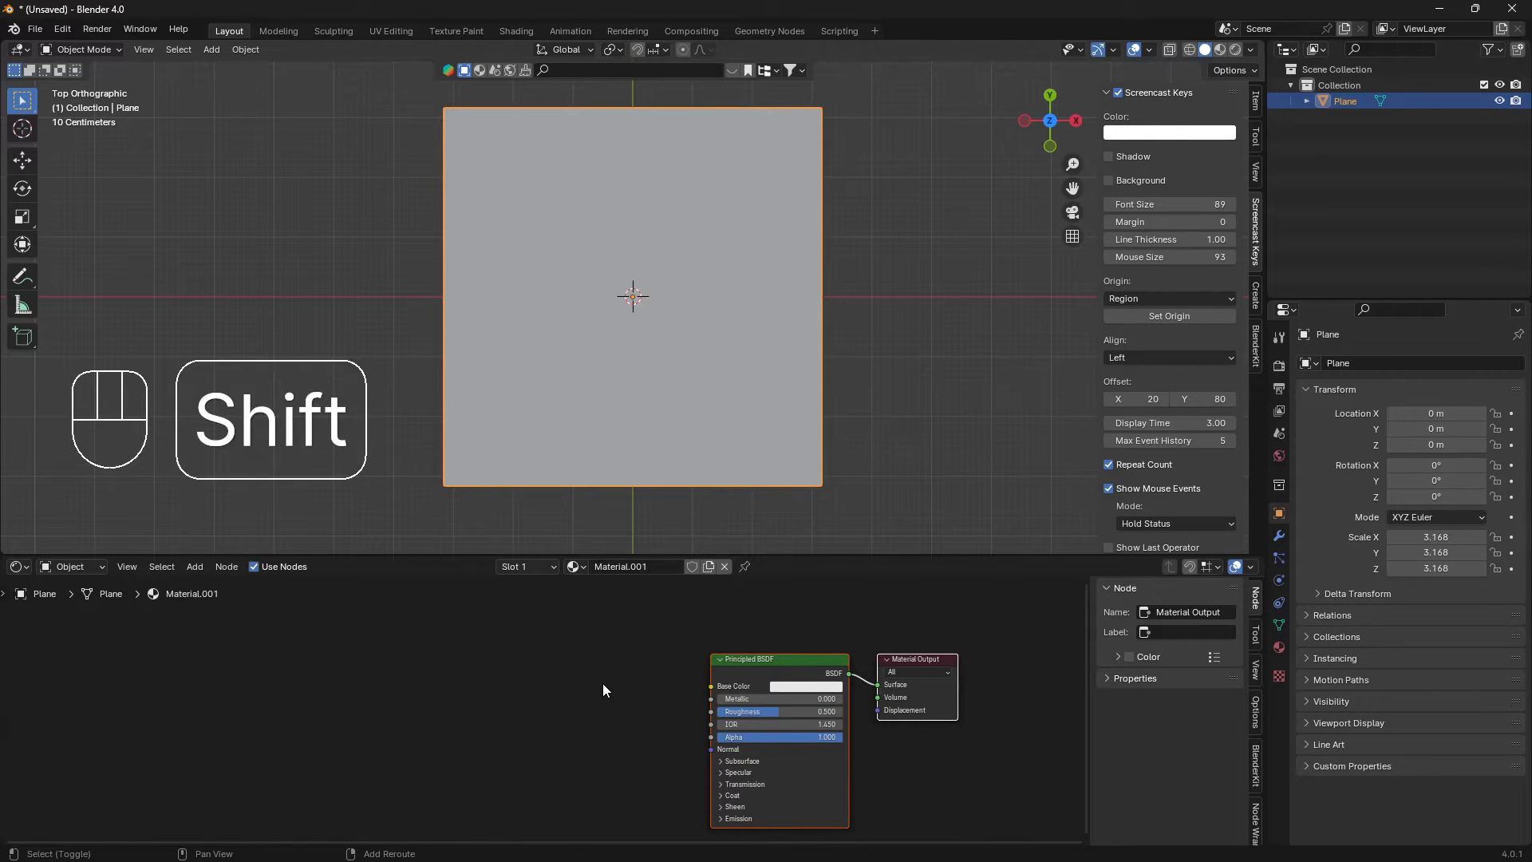
- Add an Image Texture node to the left of the Principled BSDF
key(shift+a)
mouse_move(611, 677)
click(587, 637)
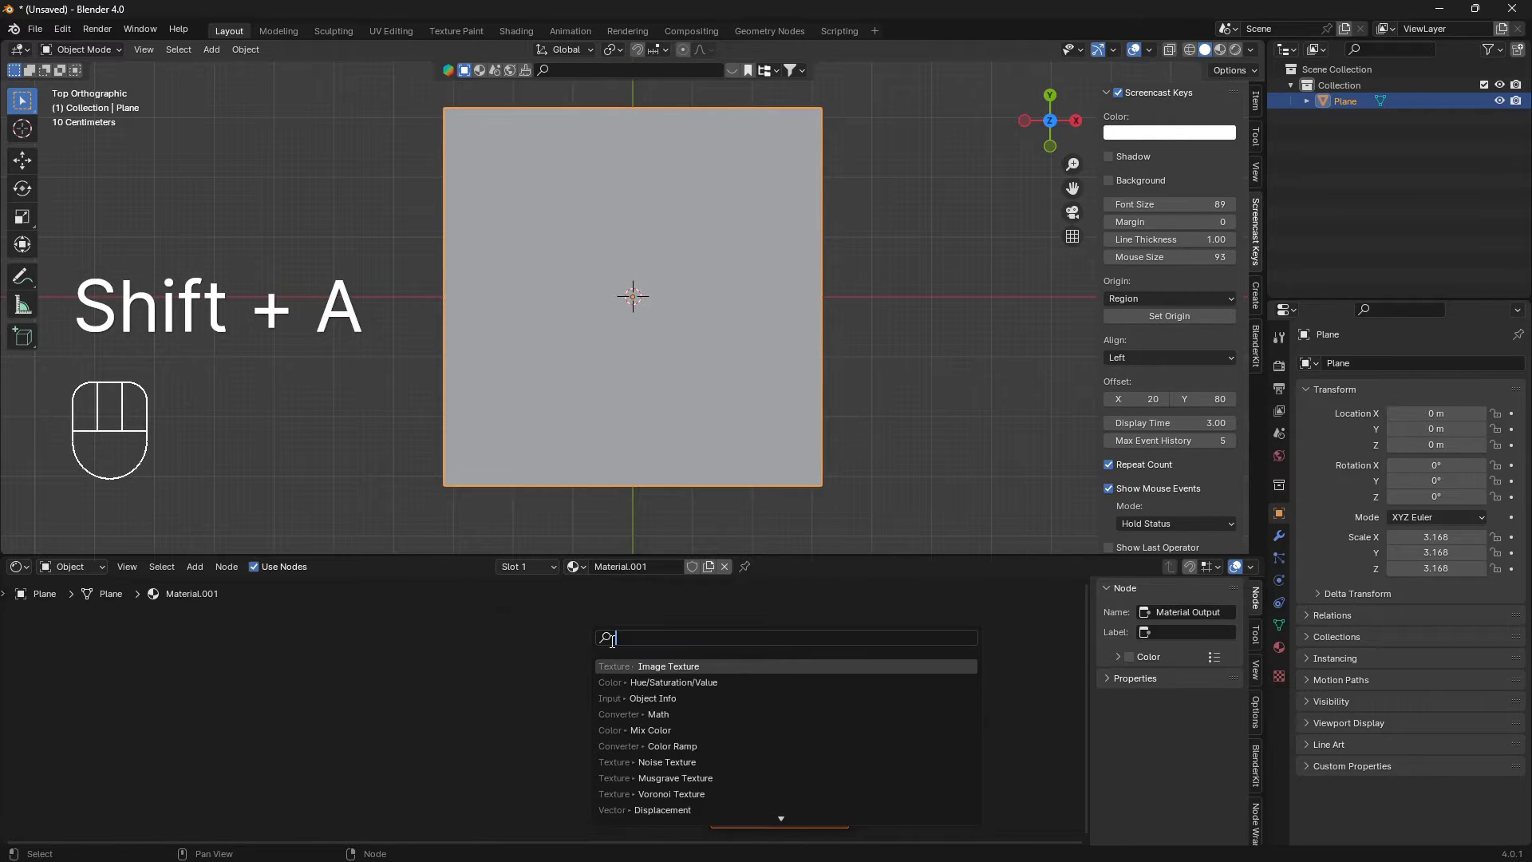
text(image)
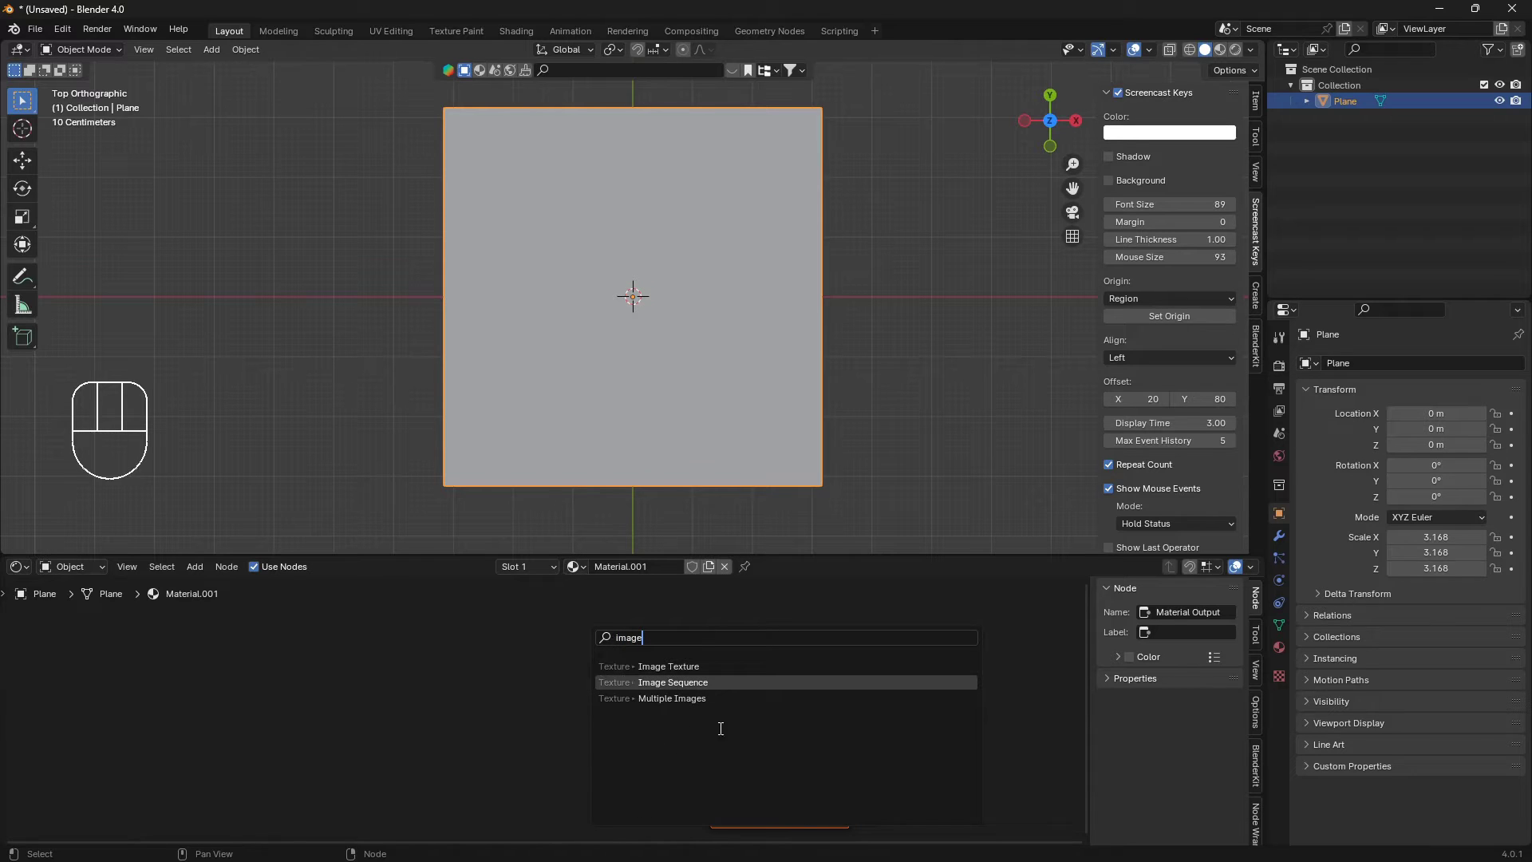
click(674, 667)
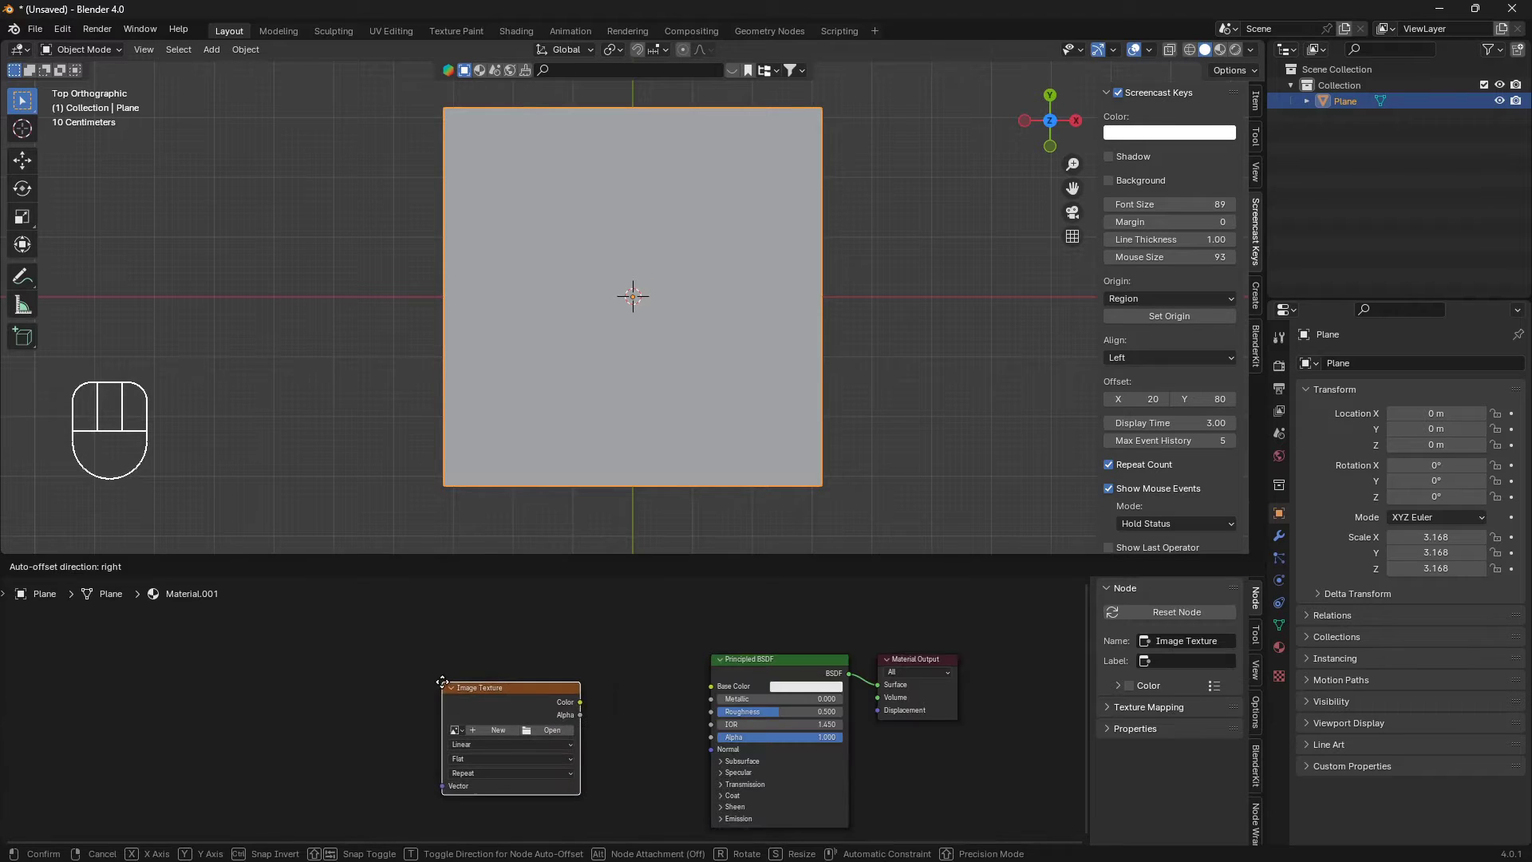
click(510, 683)
- Load Desktop/leaves/leaves3.png into the Image Texture node
click(549, 729)
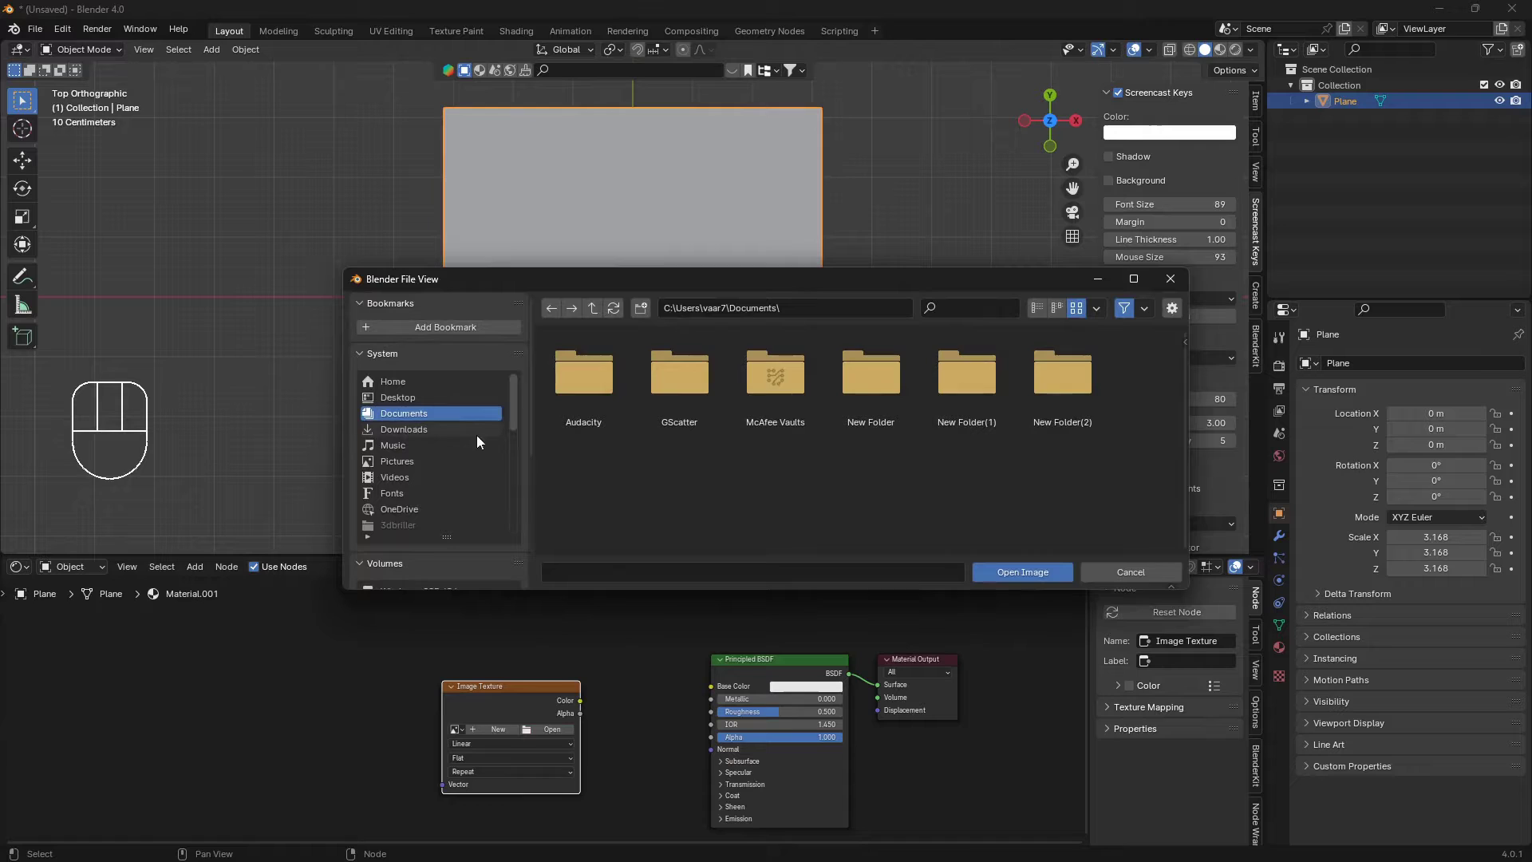
click(950, 303)
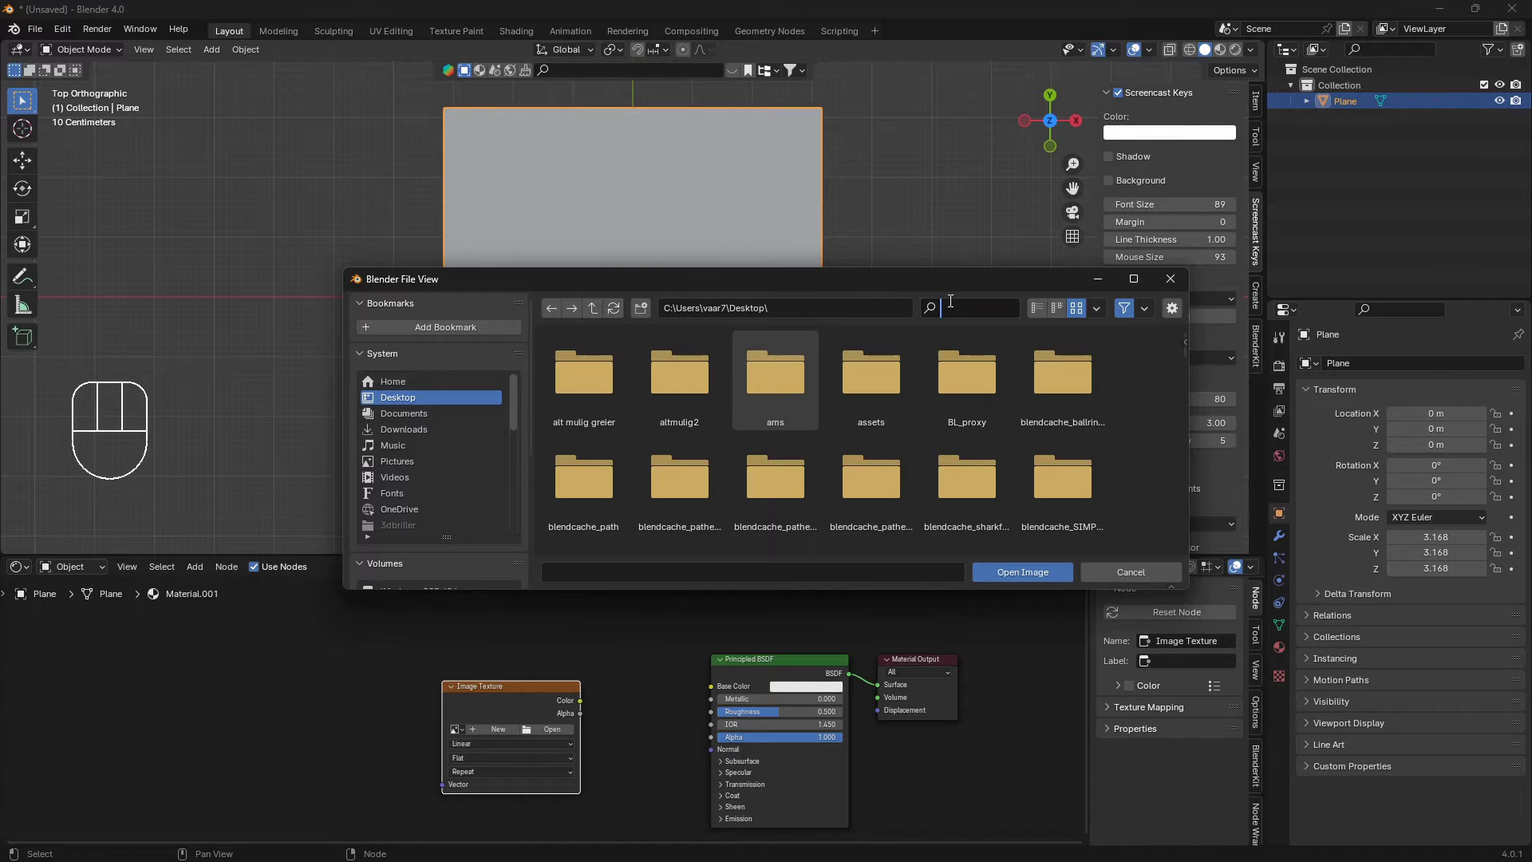
text(leave)
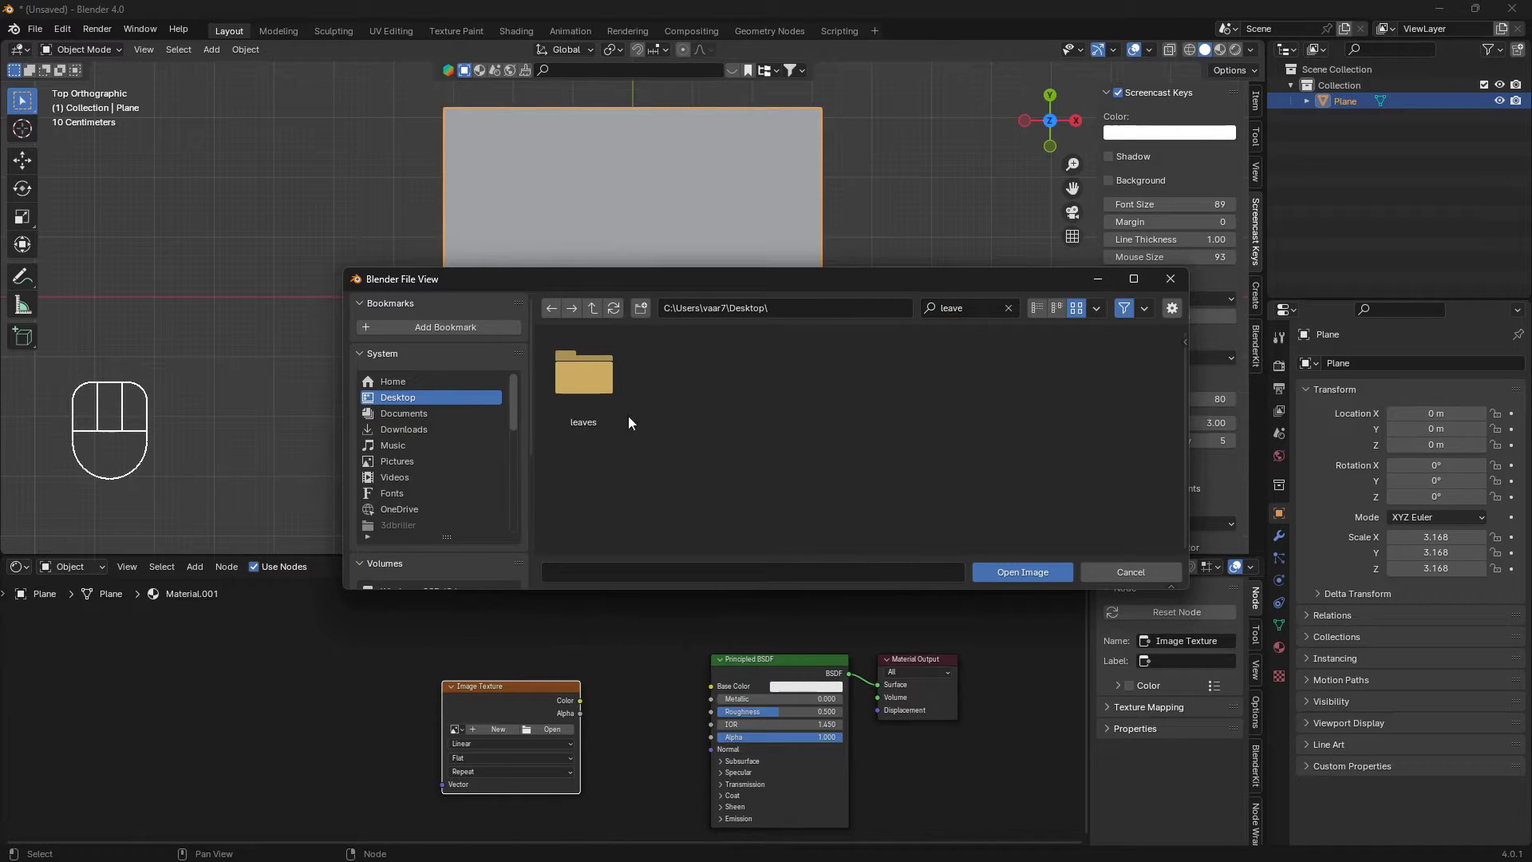
double_click(572, 370)
click(679, 379)
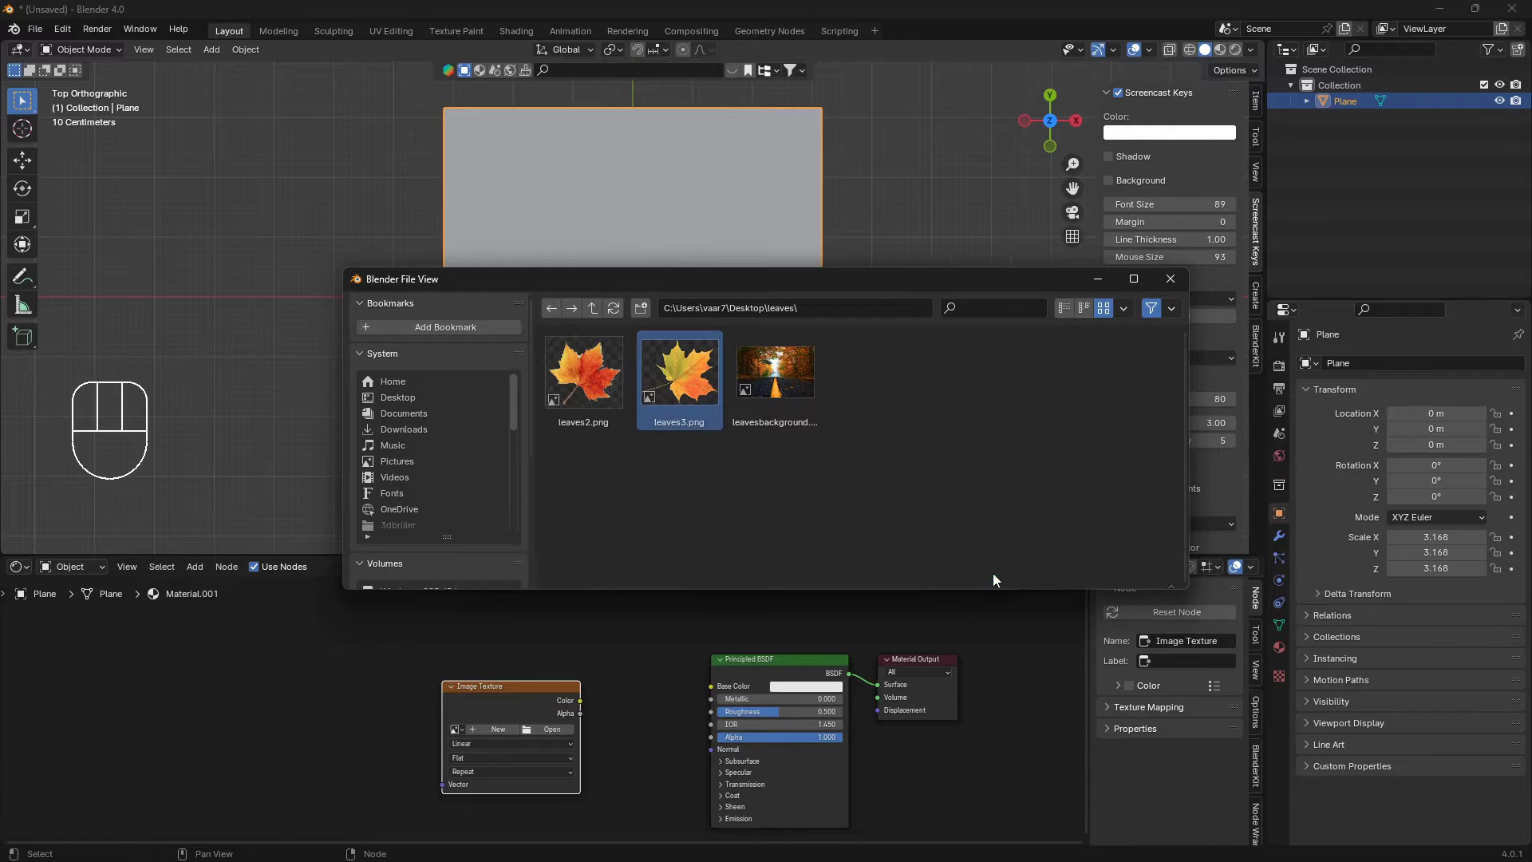
click(995, 573)
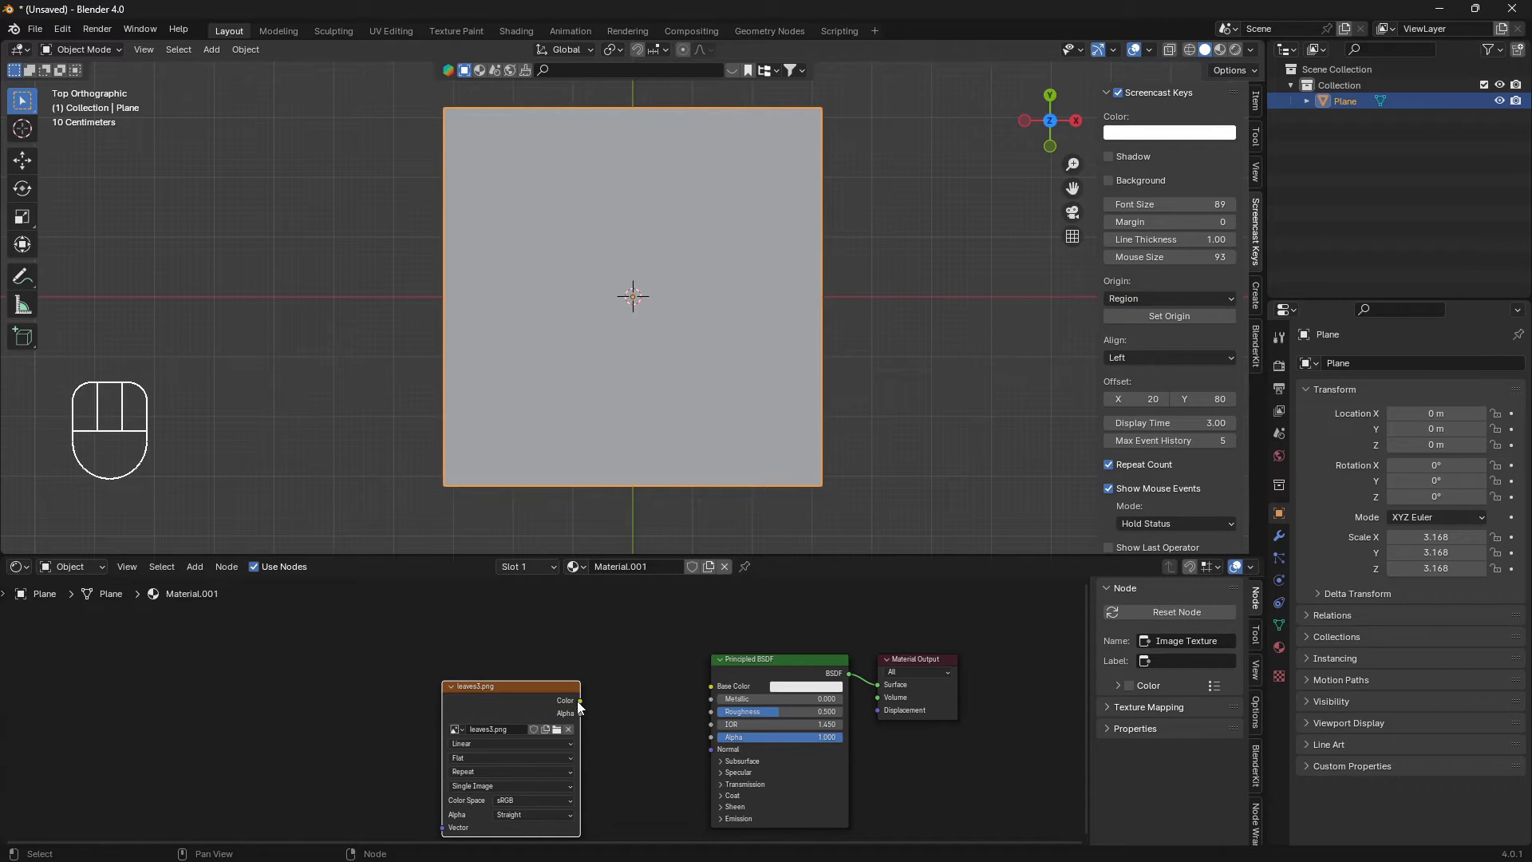
- Connect the image's Color to Base Color and its Alpha to the Principled BSDF's Alpha
drag(579, 701, 707, 686)
drag(539, 686, 546, 706)
middle_drag(559, 720, 528, 697)
drag(557, 709, 677, 712)
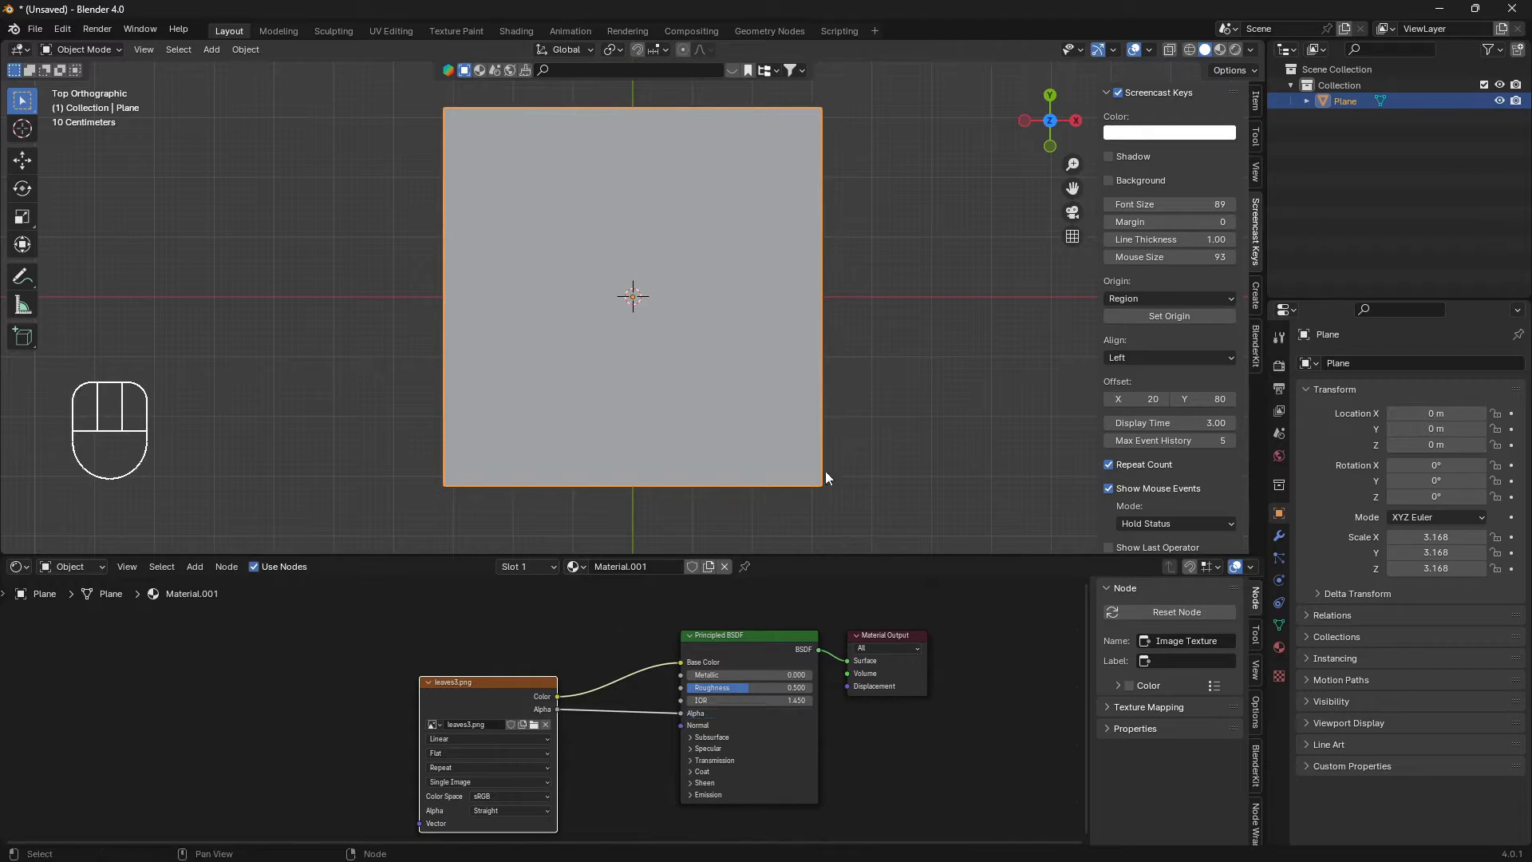
- Switch the viewport to Material Preview and orbit to see the leaf on the plane
click(1222, 55)
scroll(589, 423, up, 3)
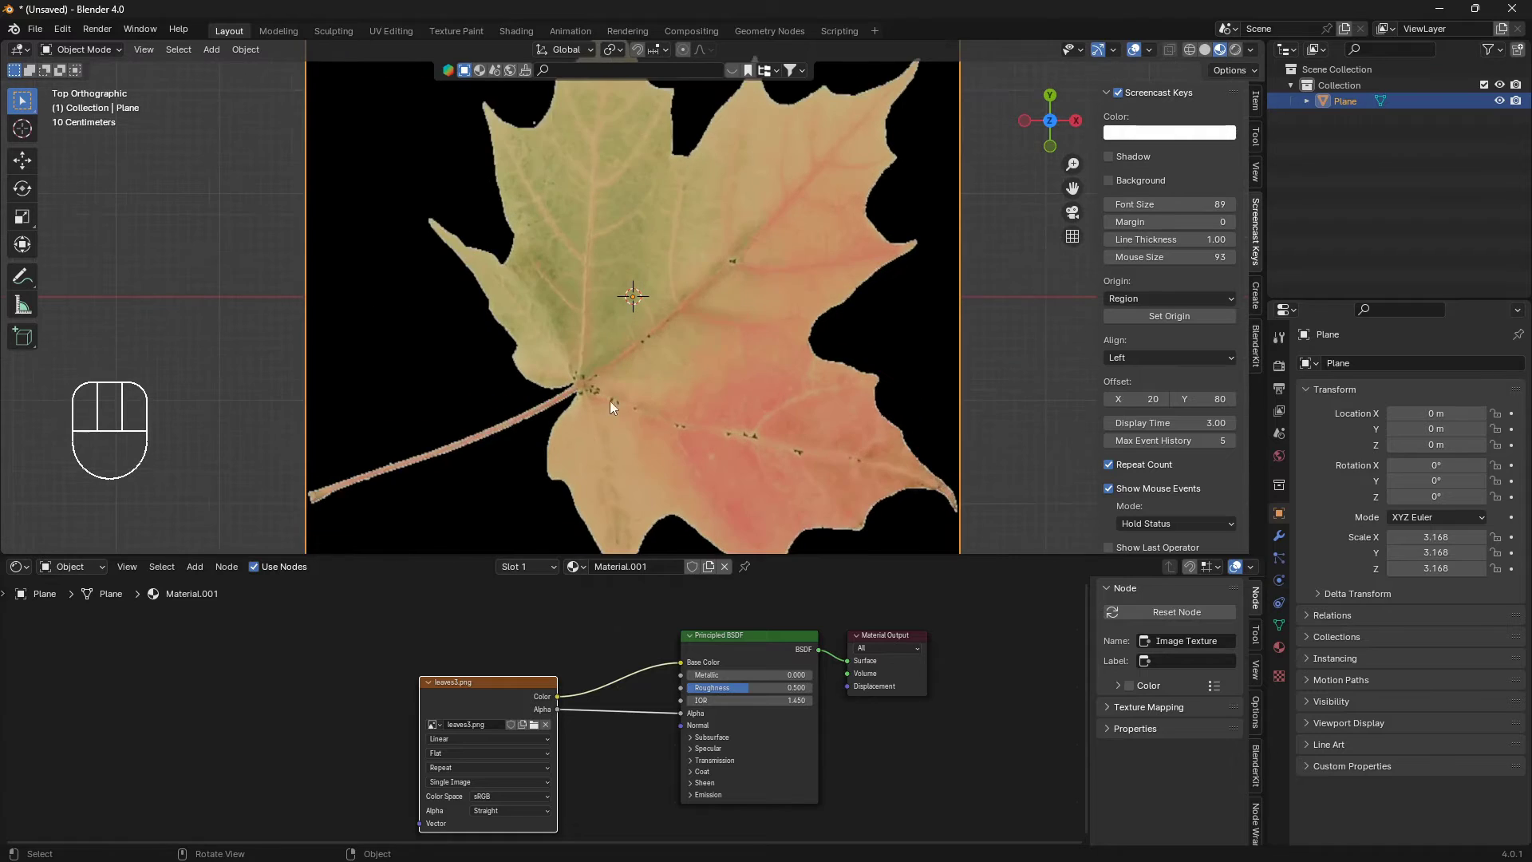
middle_drag(610, 401, 643, 386)
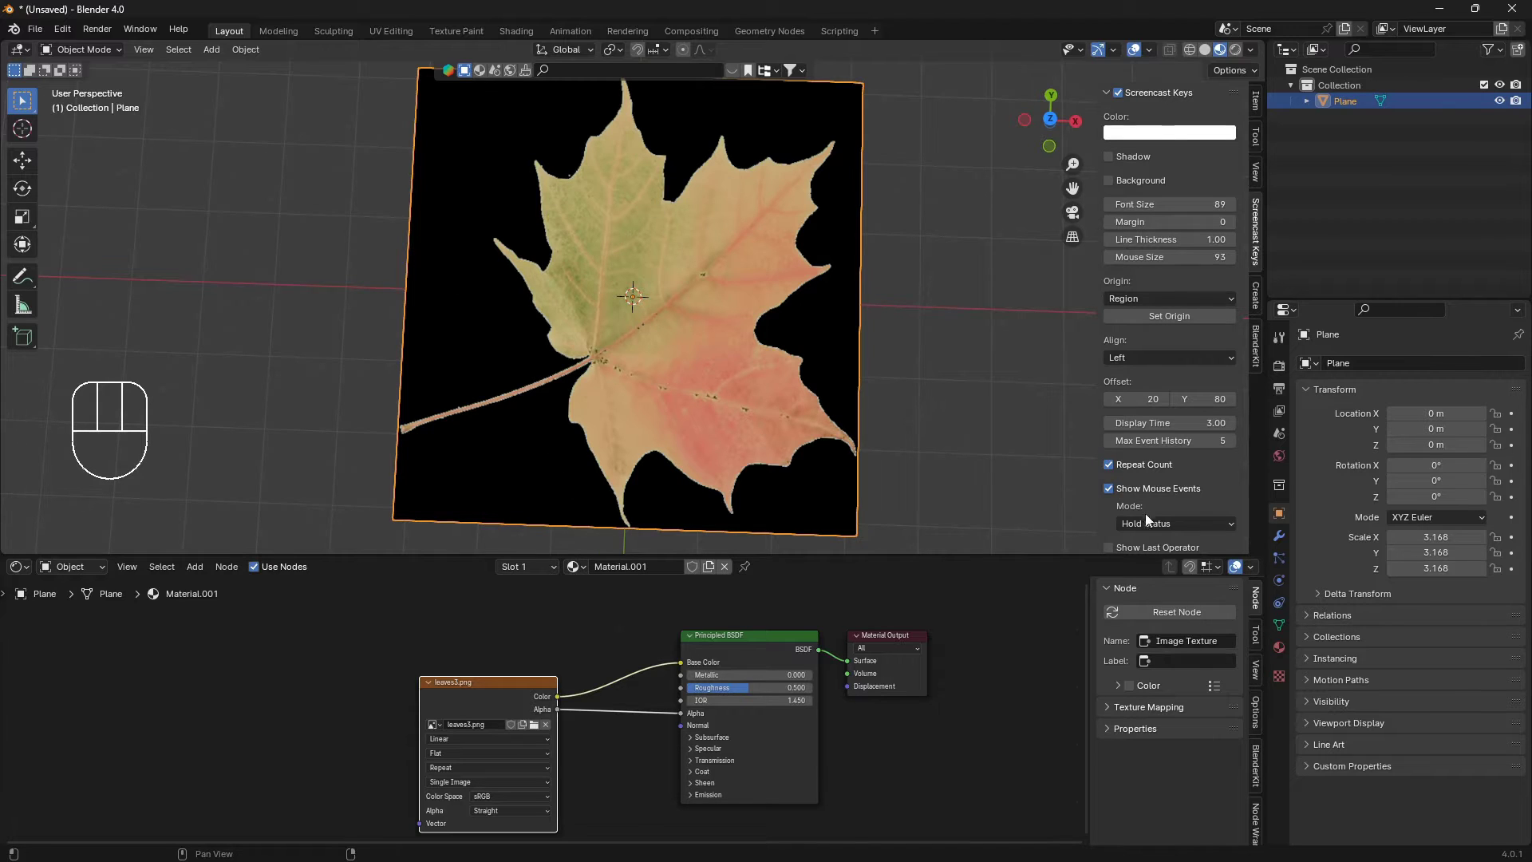
- Set the material's Blend Mode to Alpha Clip so only the maple leaf shape remains
click(1280, 649)
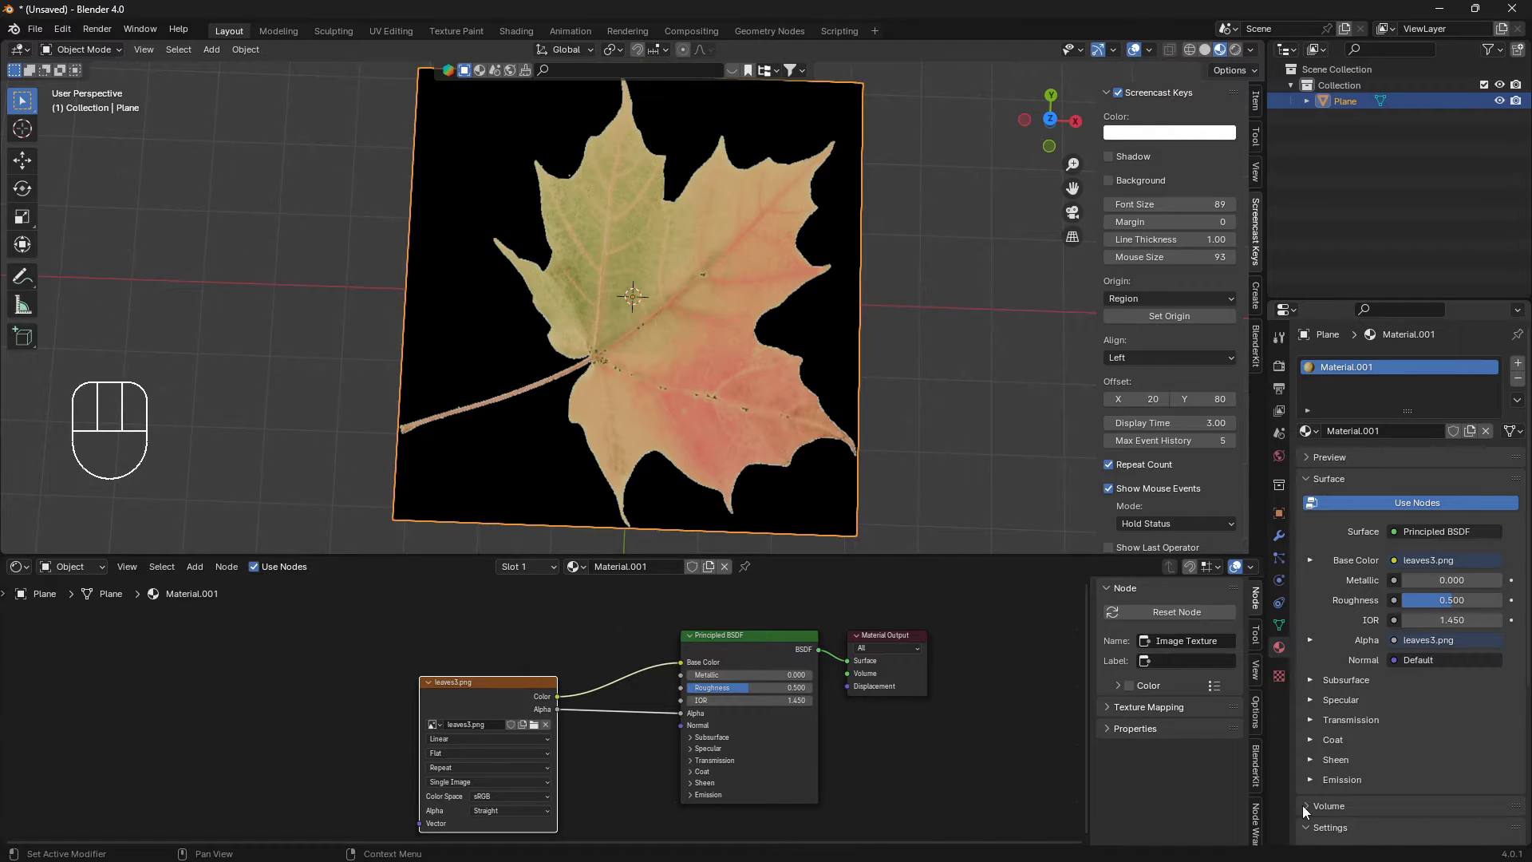
scroll(1303, 805, down, 2)
scroll(1324, 808, down, 2)
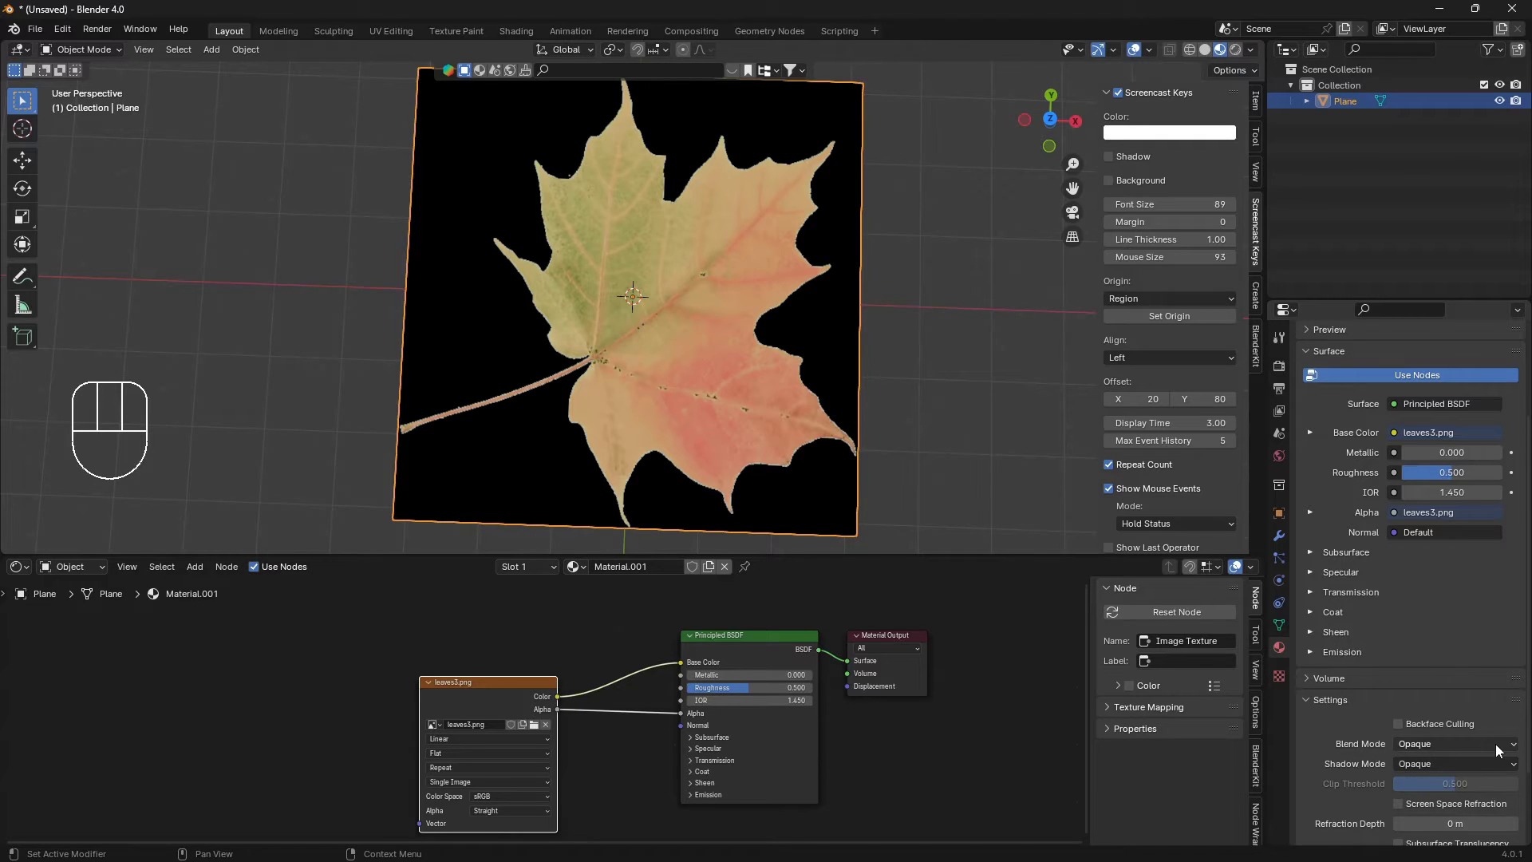
drag(1496, 744, 1445, 781)
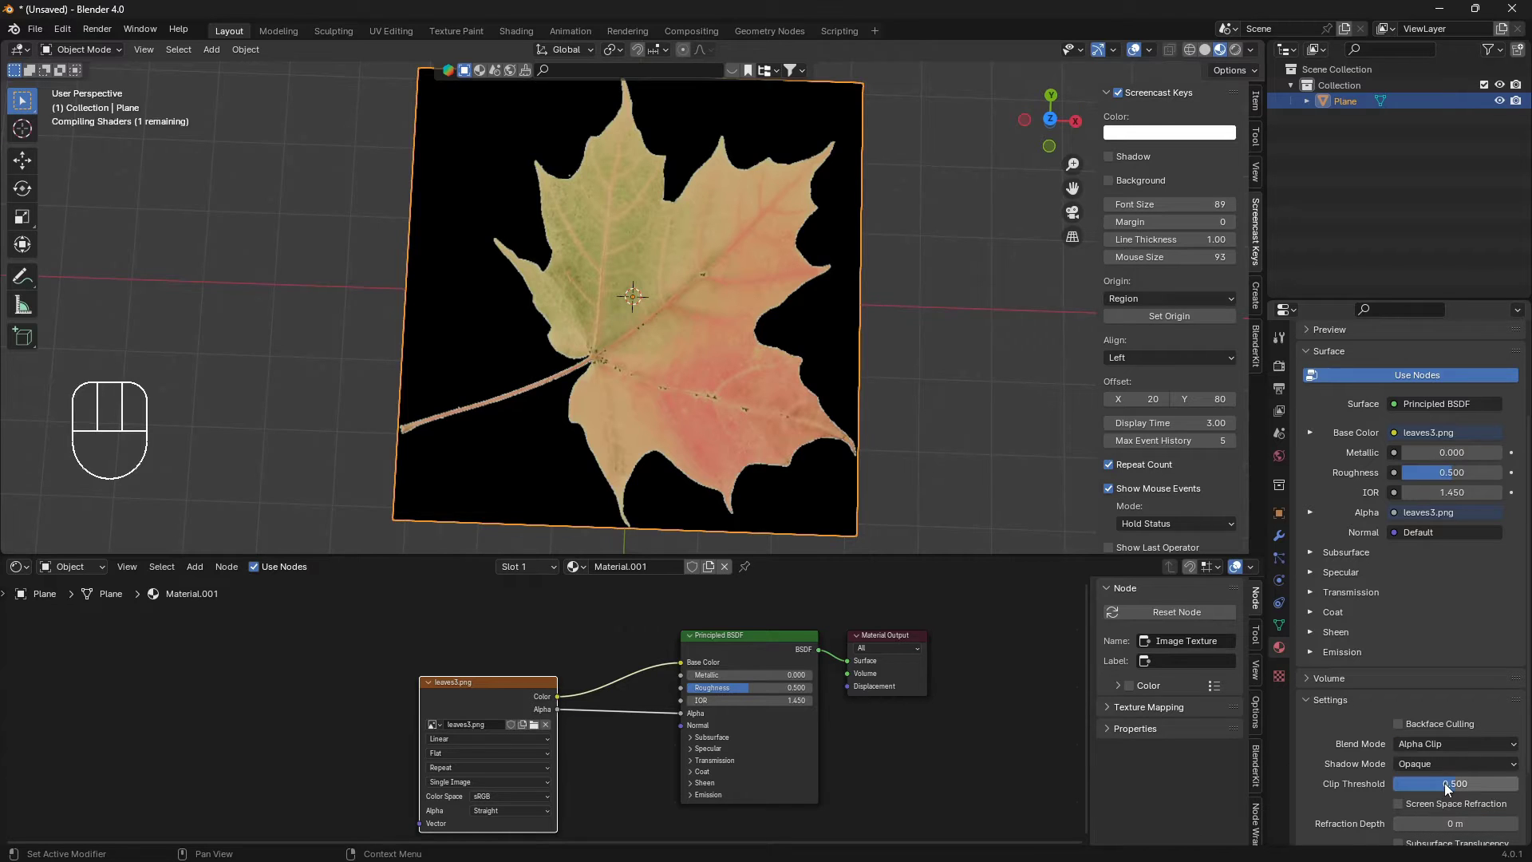
middle_drag(722, 271, 755, 362)
scroll(755, 367, up, 2)
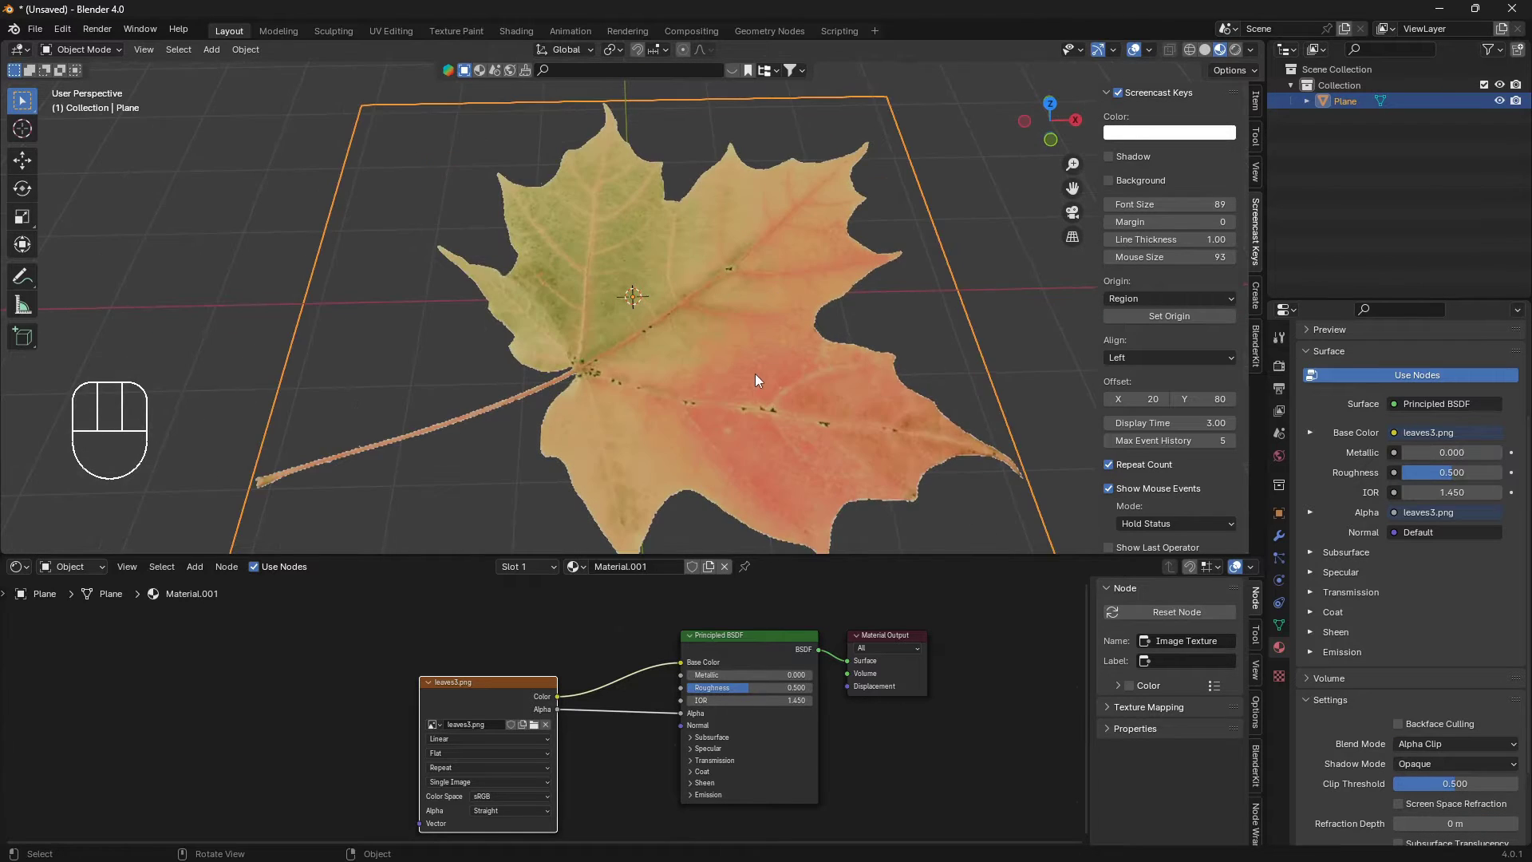
scroll(755, 373, down, 2)
key(alt+a)
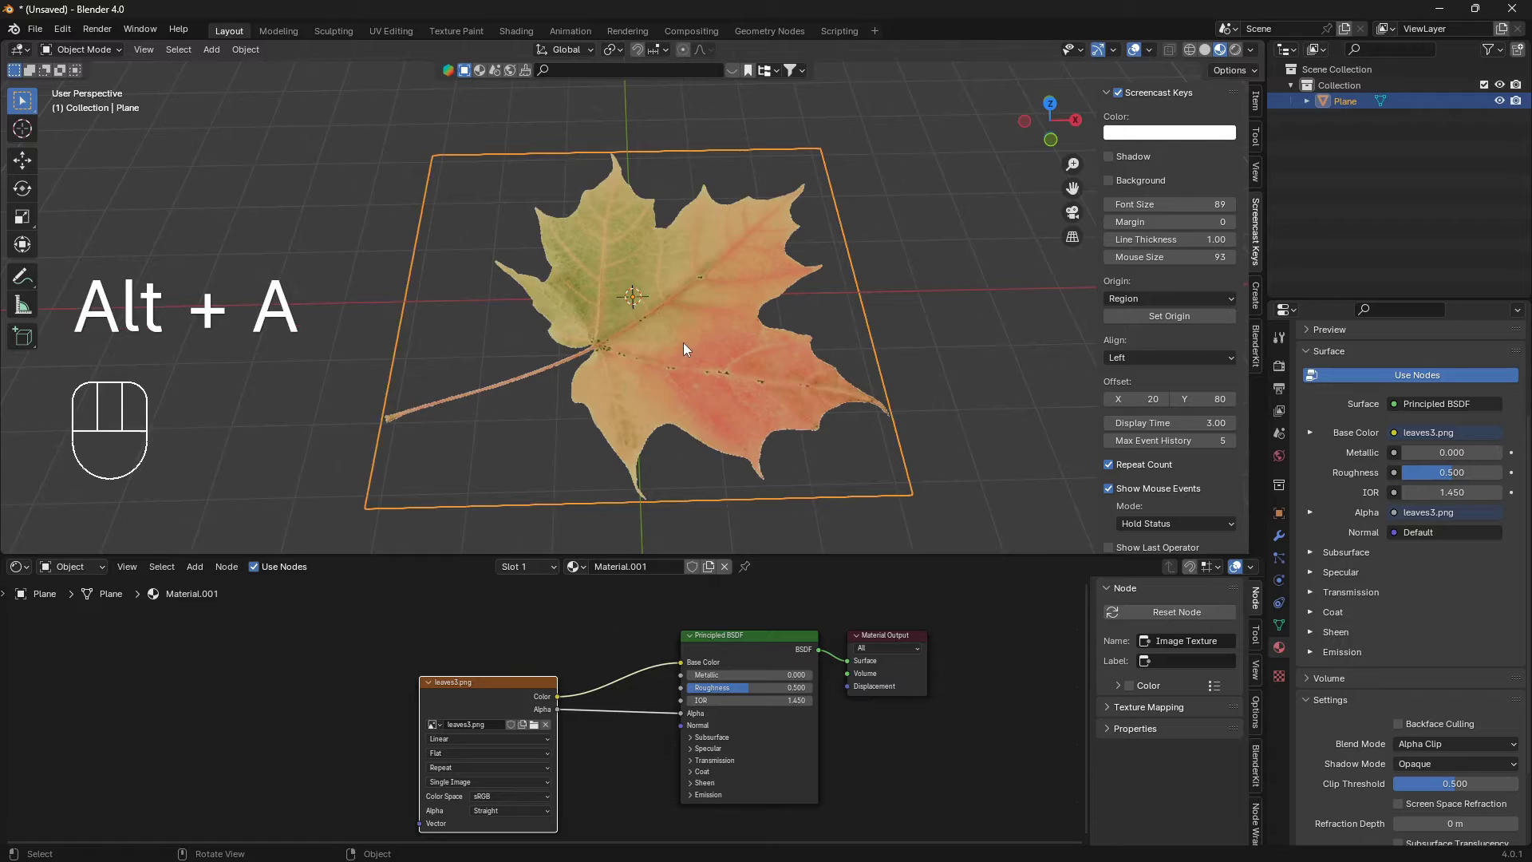
- Shift the leaf plane along the X axis, then deselect everything
mouse_move(684, 342)
middle_down()
mouse_move(691, 241)
mouse_move(679, 406)
mouse_move(697, 267)
mouse_move(689, 354)
mouse_move(681, 328)
middle_up()
key(g)
key(y)
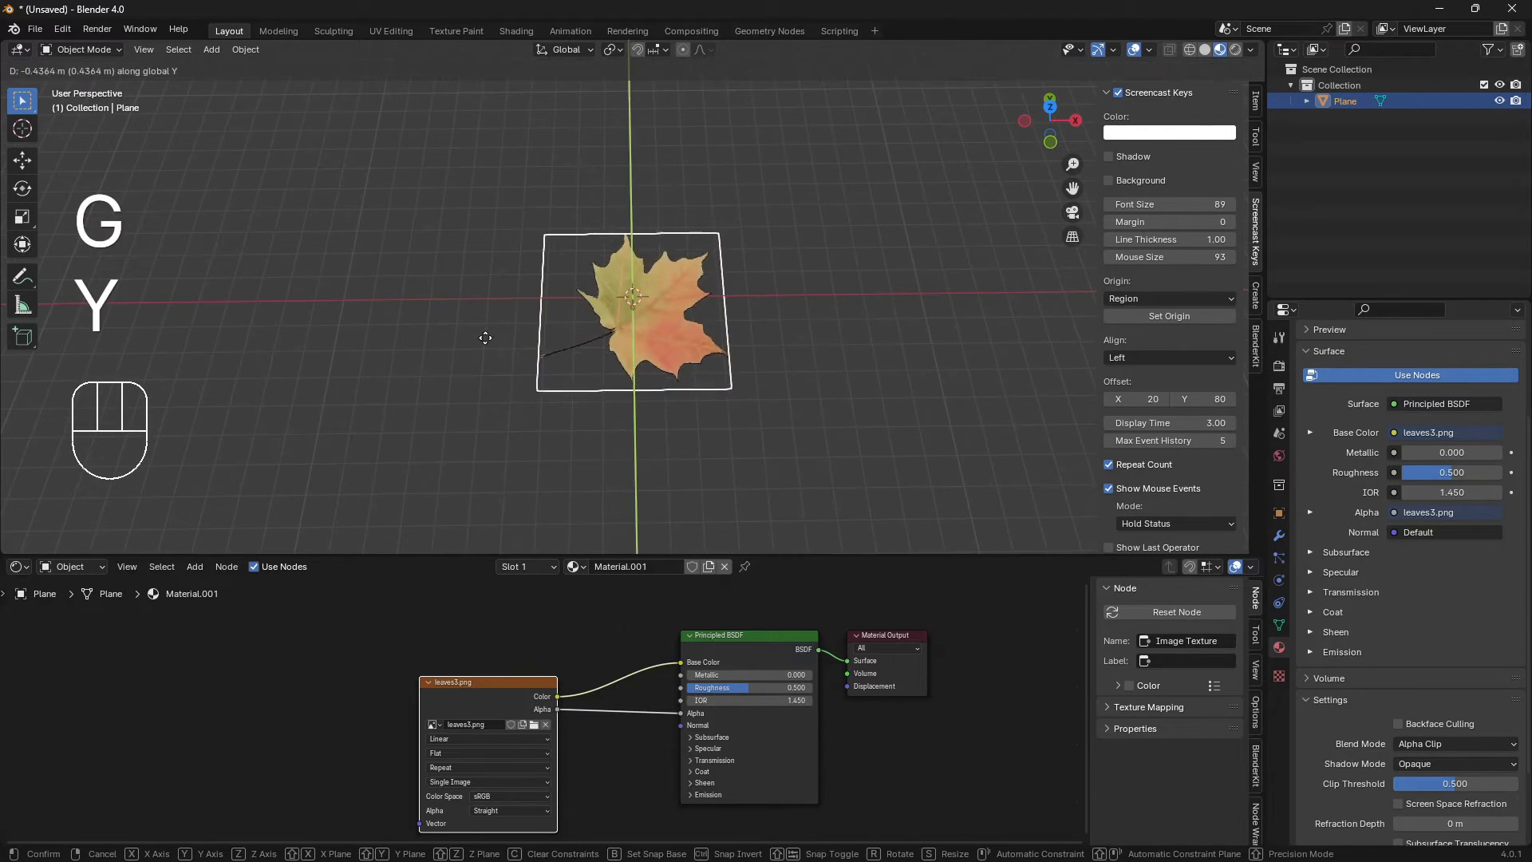
right_click(548, 308)
key(g)
key(x)
click(259, 304)
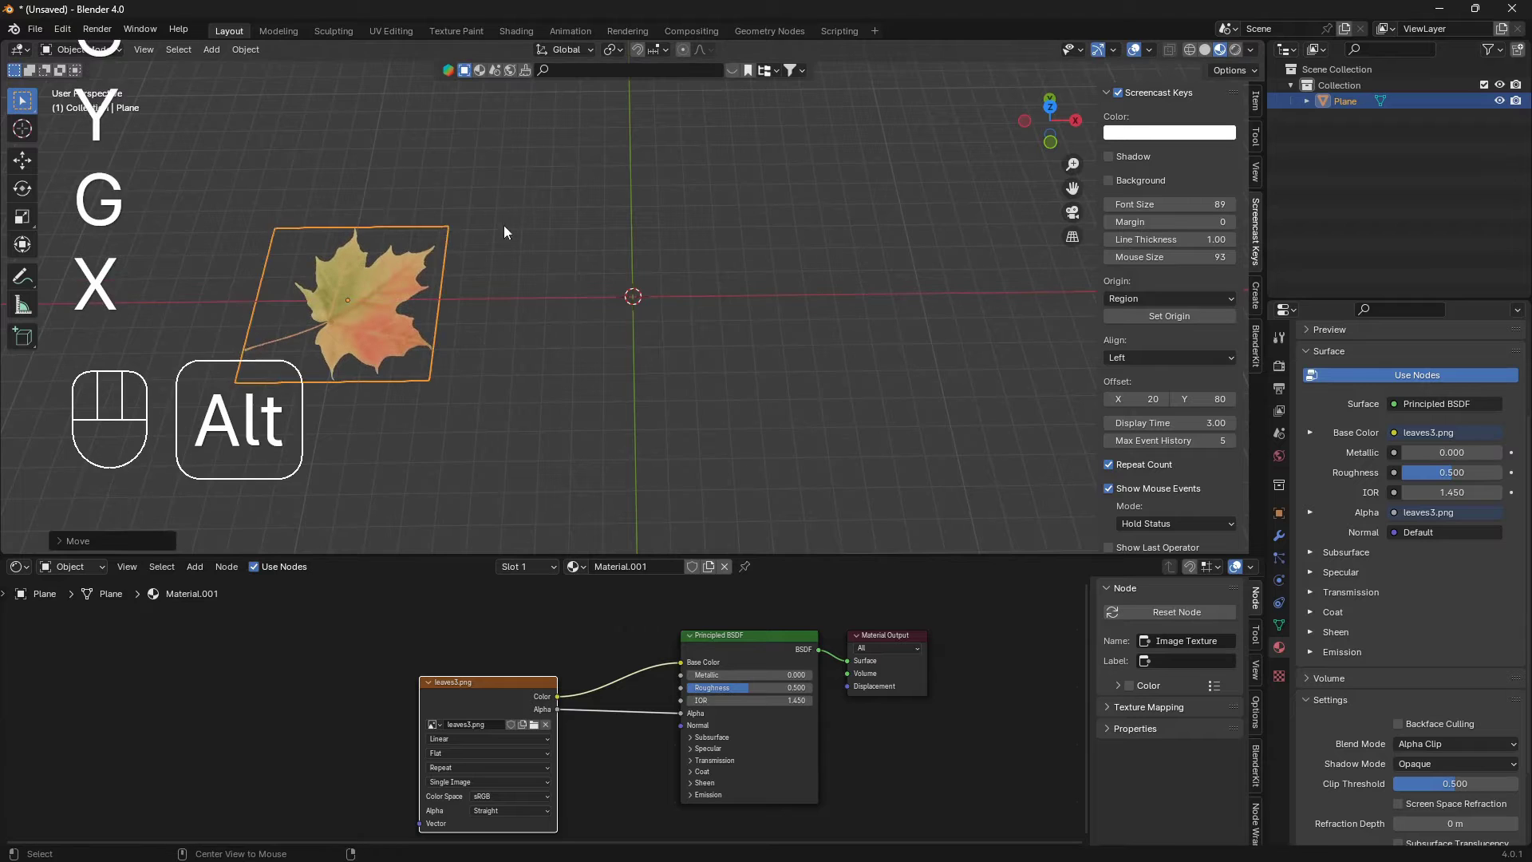
key(alt+a)
- Add a camera and reset its rotation to 0 on all three axes
key(shift+a)
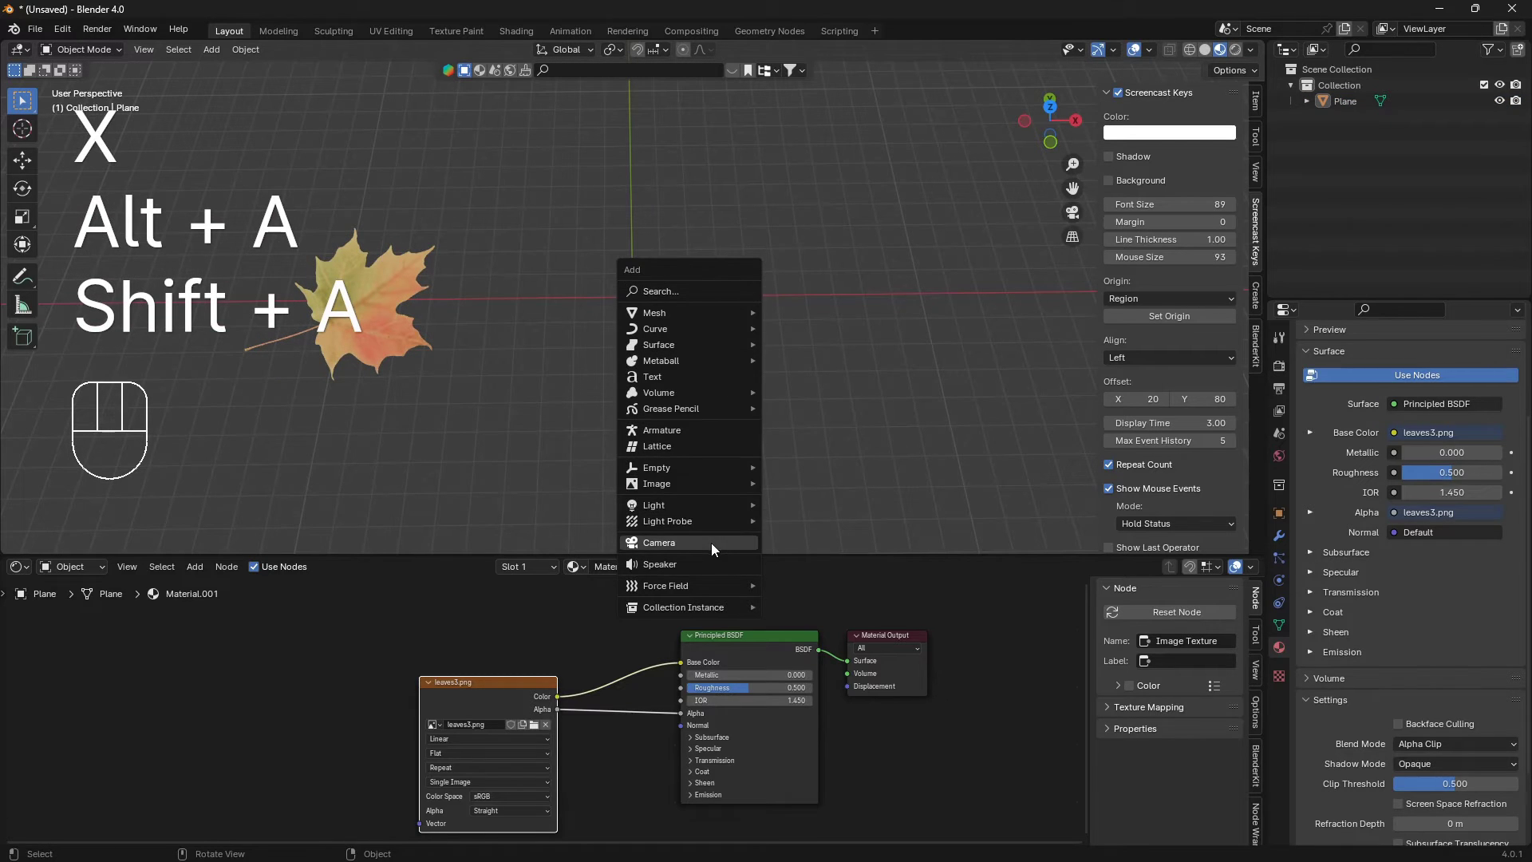
click(712, 543)
middle_drag(758, 276, 1004, 261)
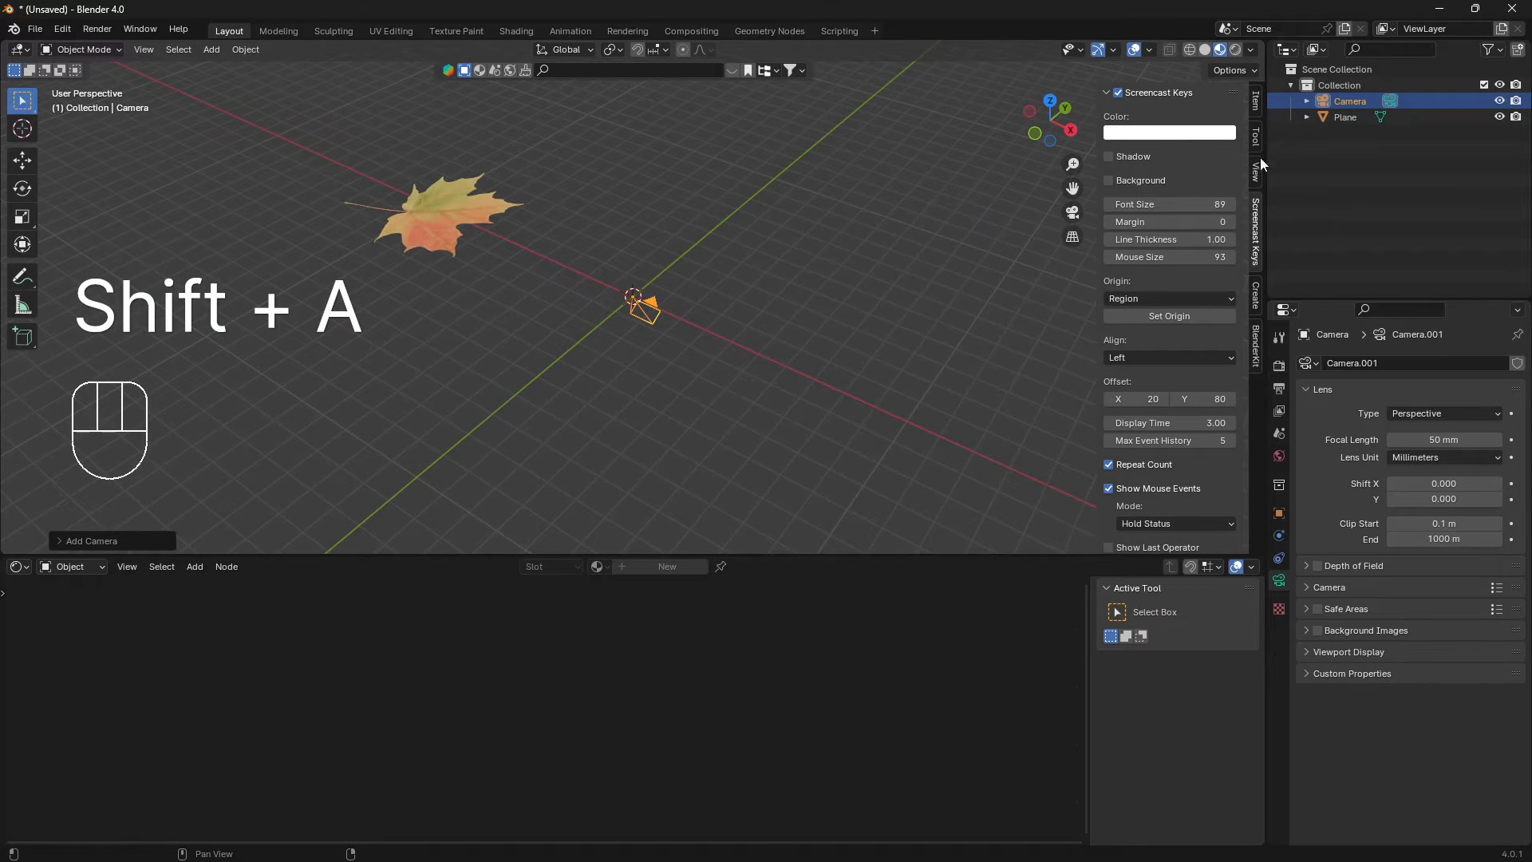
click(1256, 137)
click(1255, 108)
drag(1158, 198, 1163, 229)
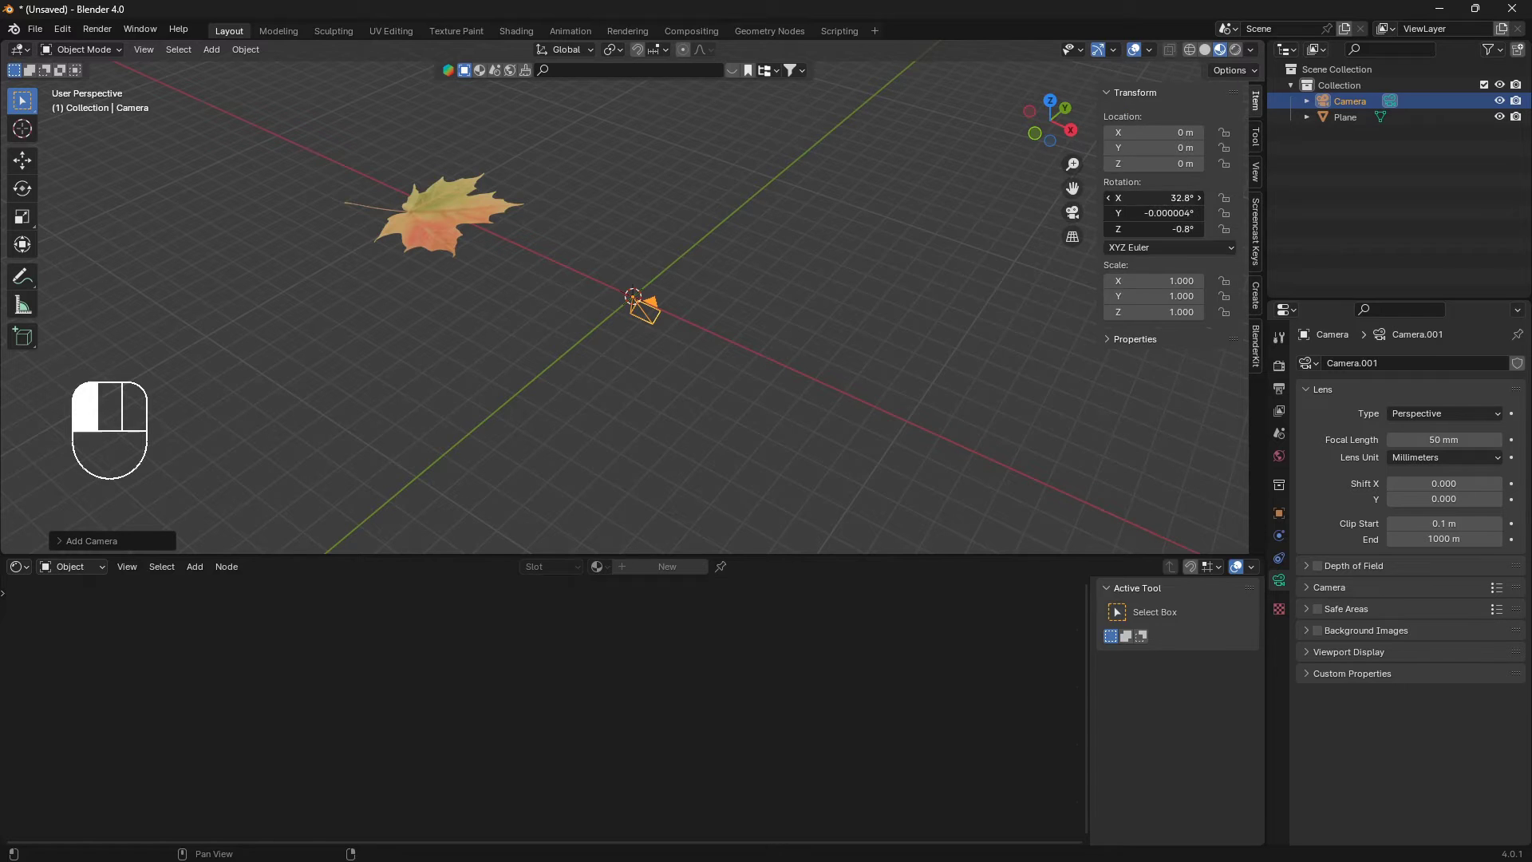
key(BackSpace)
key(Return)
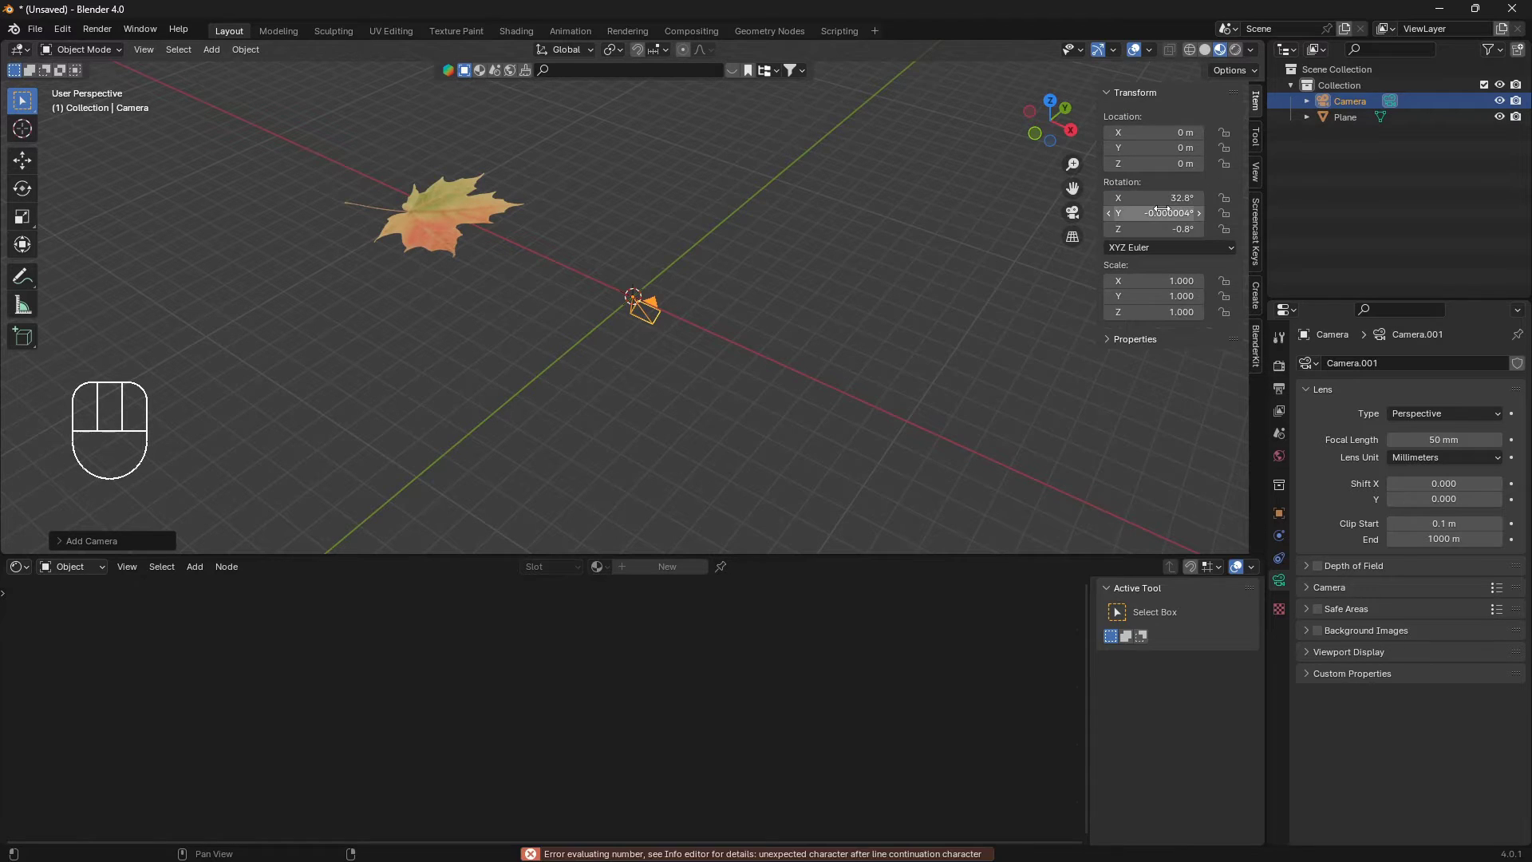
drag(1161, 195, 1163, 229)
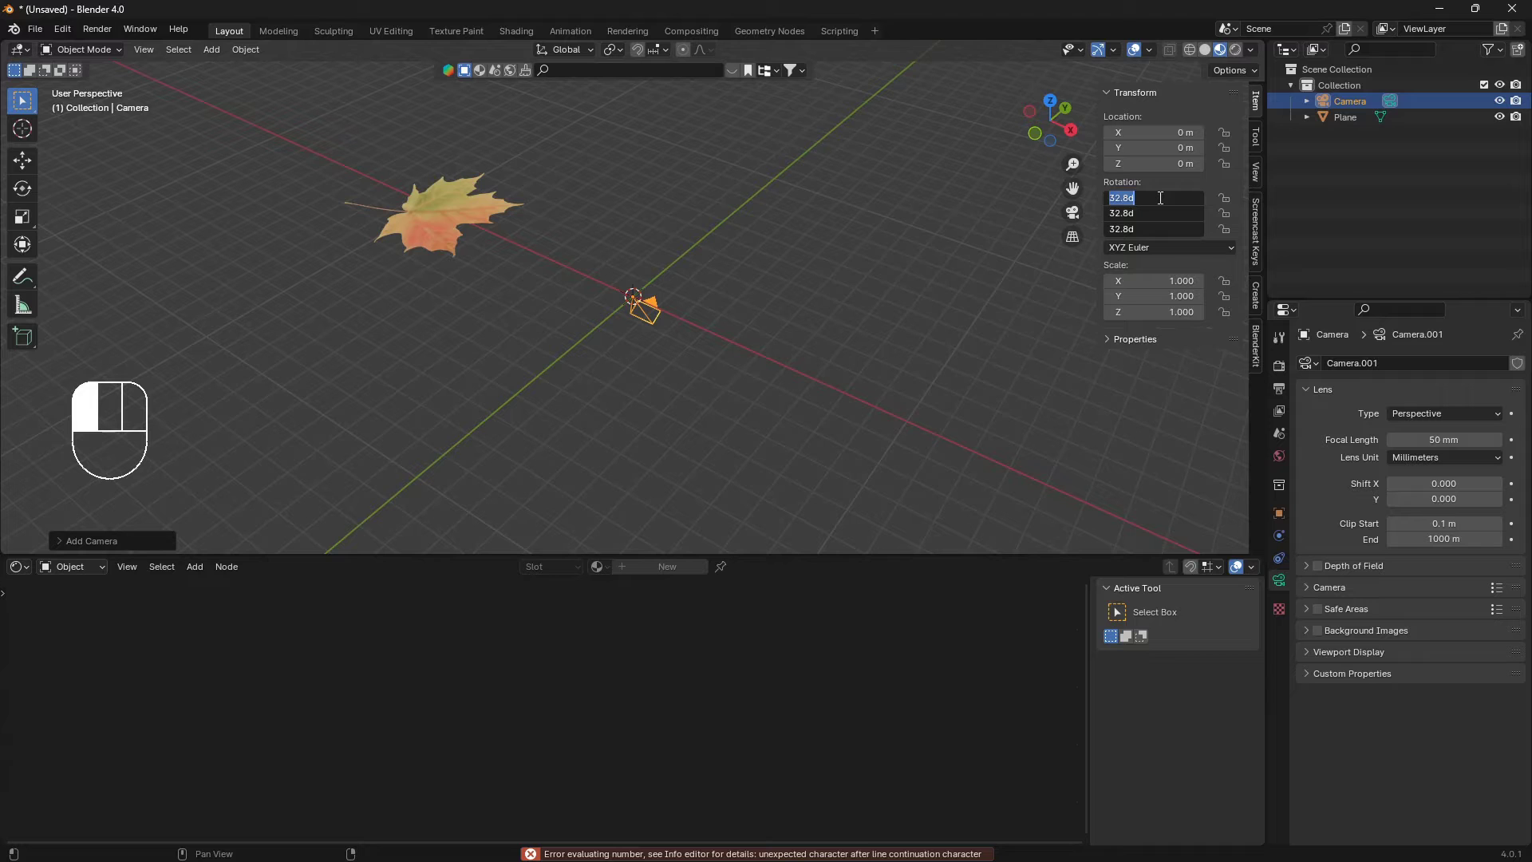
key(BackSpace)
text(0)
key(Return)
- Rotate the camera 90° on X and move it to Y −11.382 m
middle_drag(735, 359, 610, 319)
text(rx90)
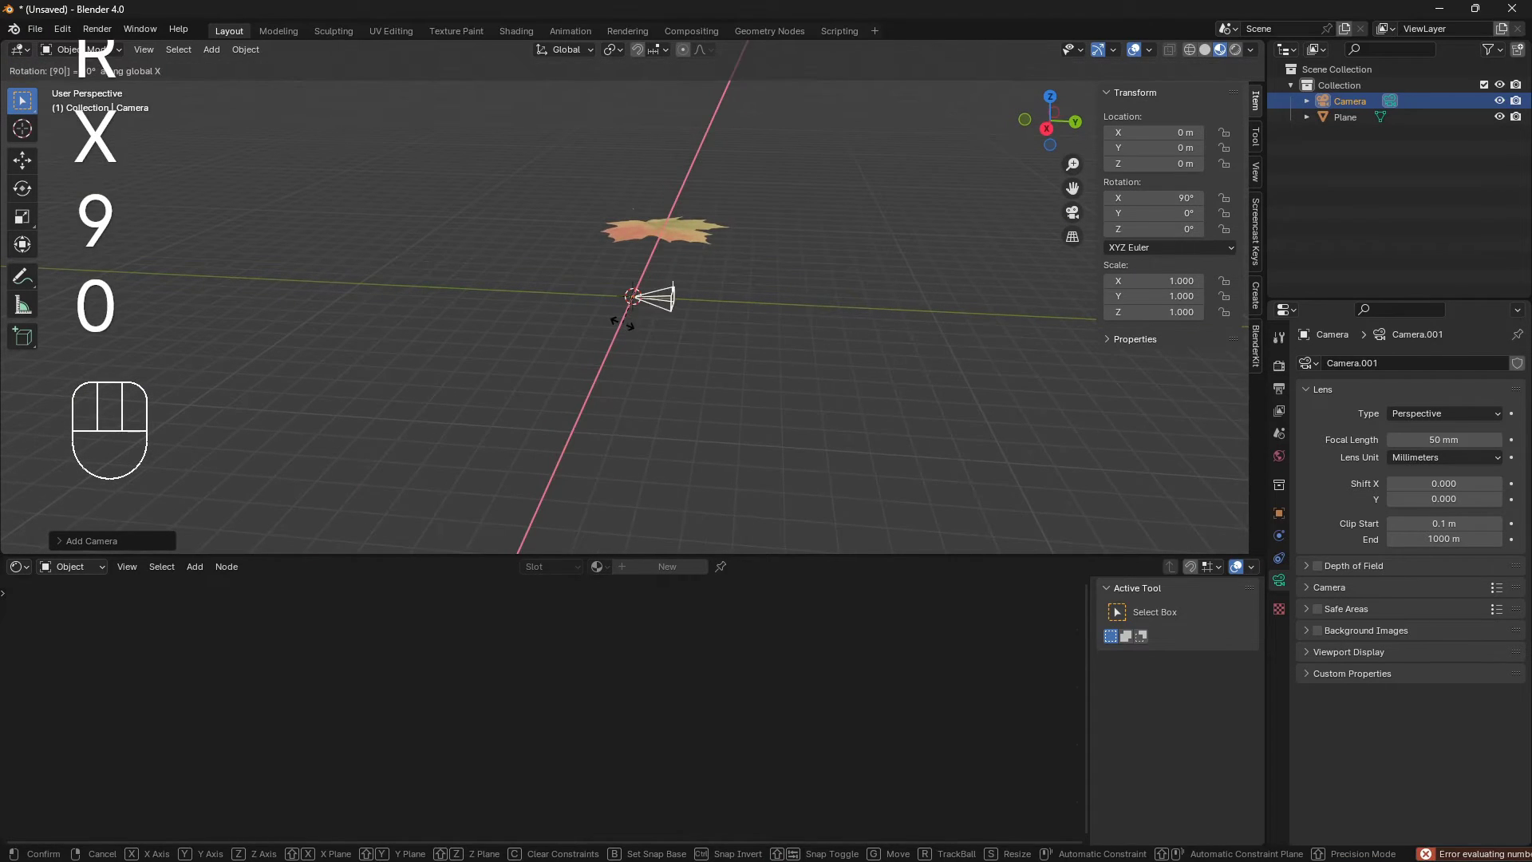
click(625, 322)
key(g)
key(y)
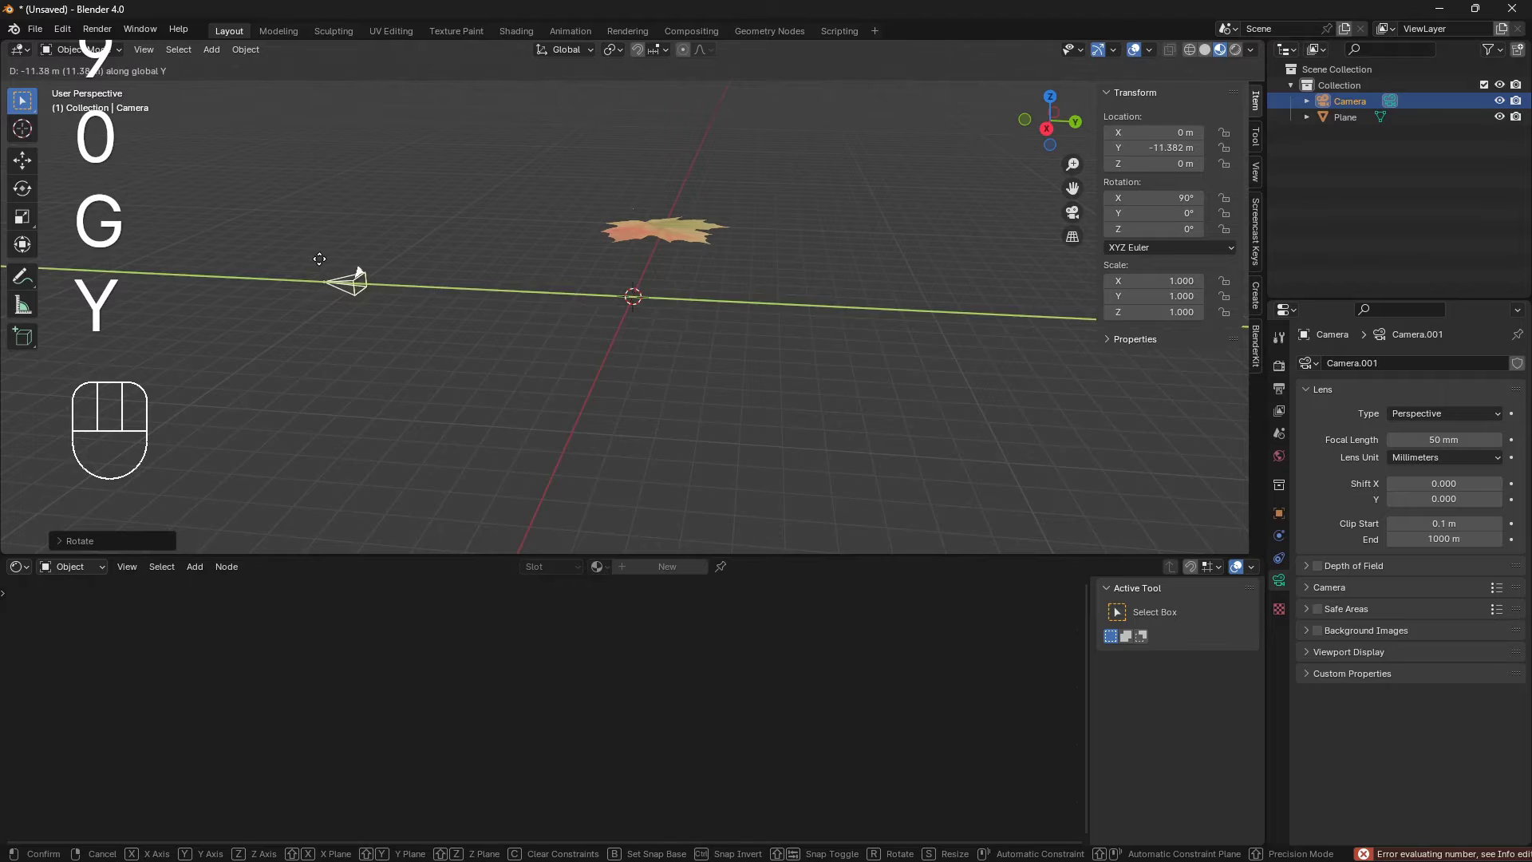
click(321, 263)
- From camera view, add a new plane and rotate it 90° on X and 90° on Z
key(KP_0)
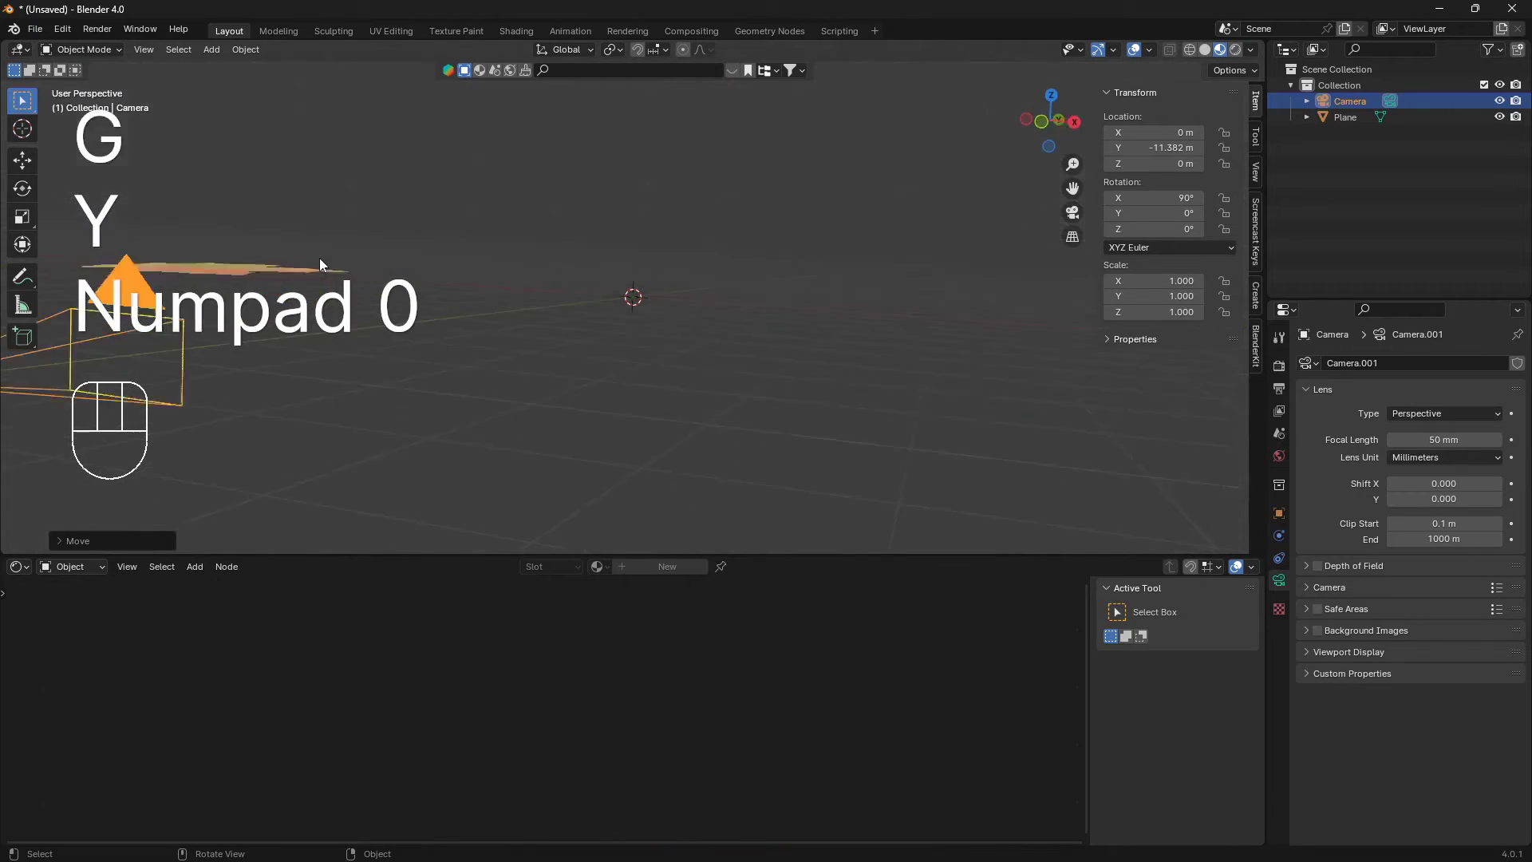
key(shift+a)
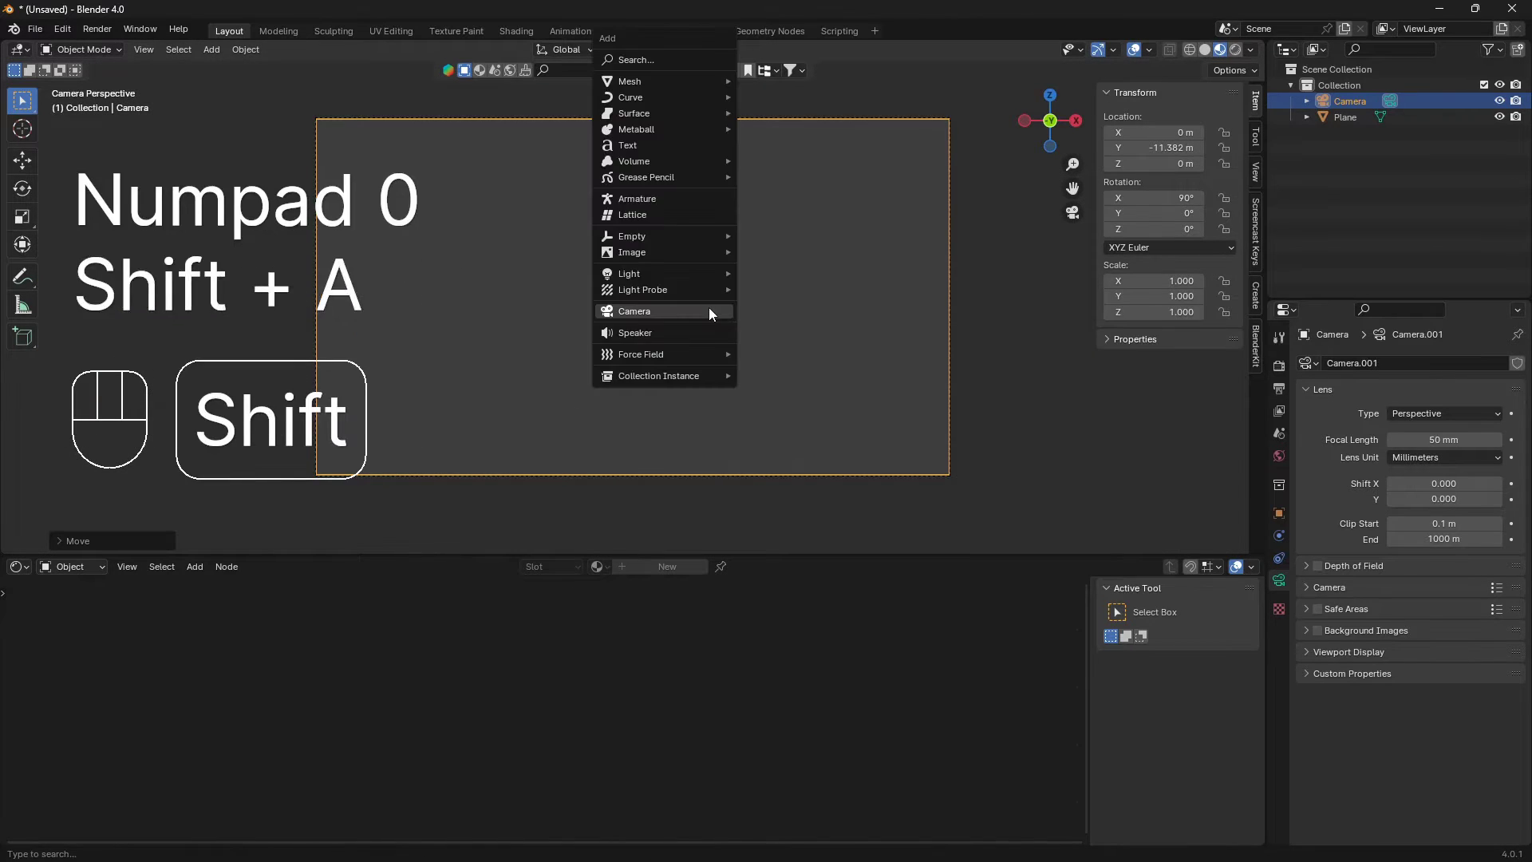
mouse_move(671, 80)
click(768, 82)
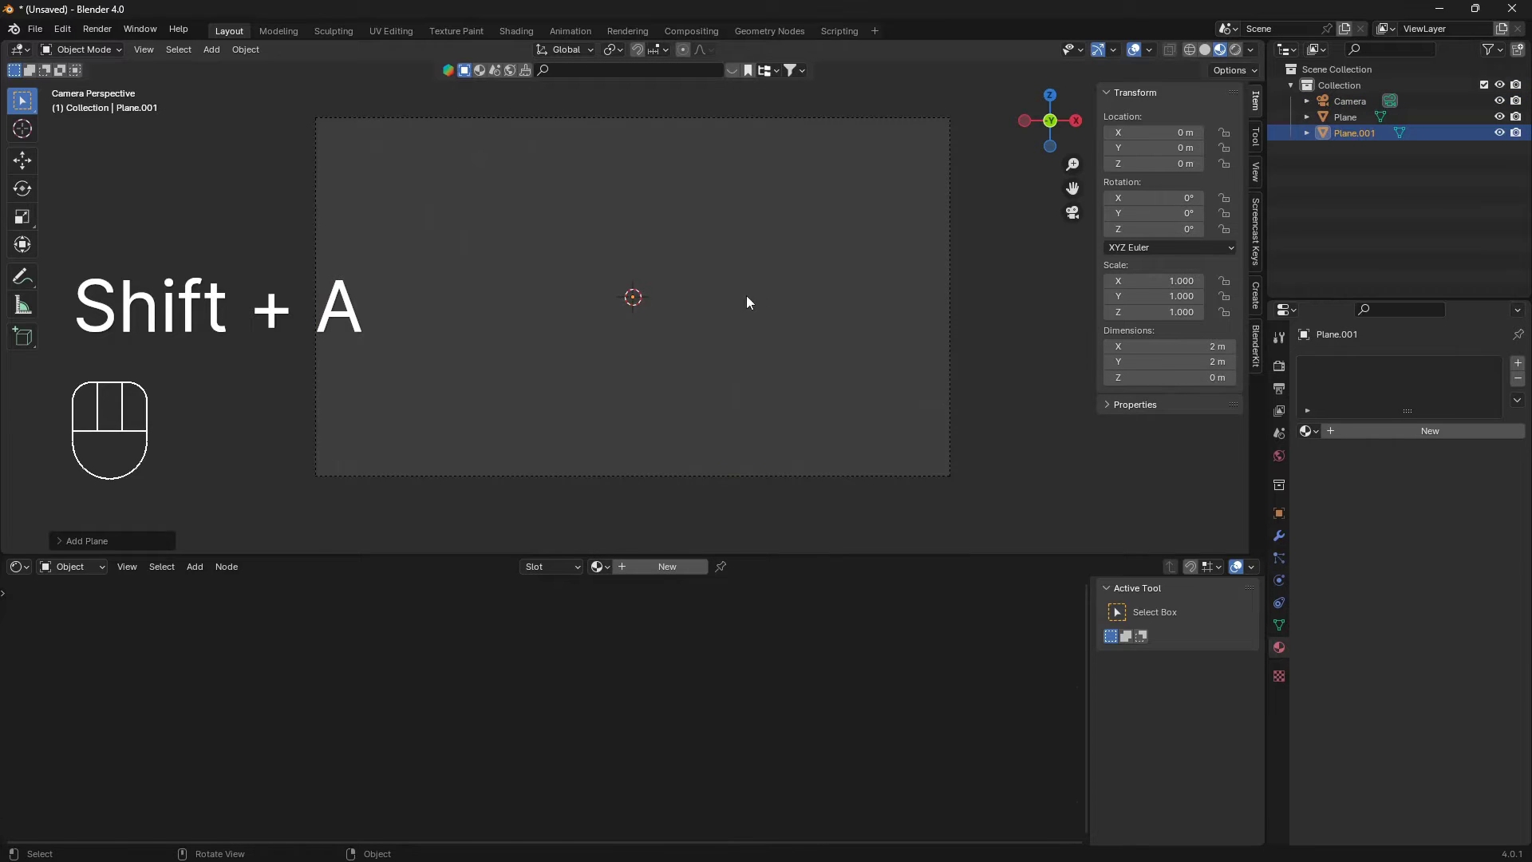
key(r)
key(x)
key(9)
key(0)
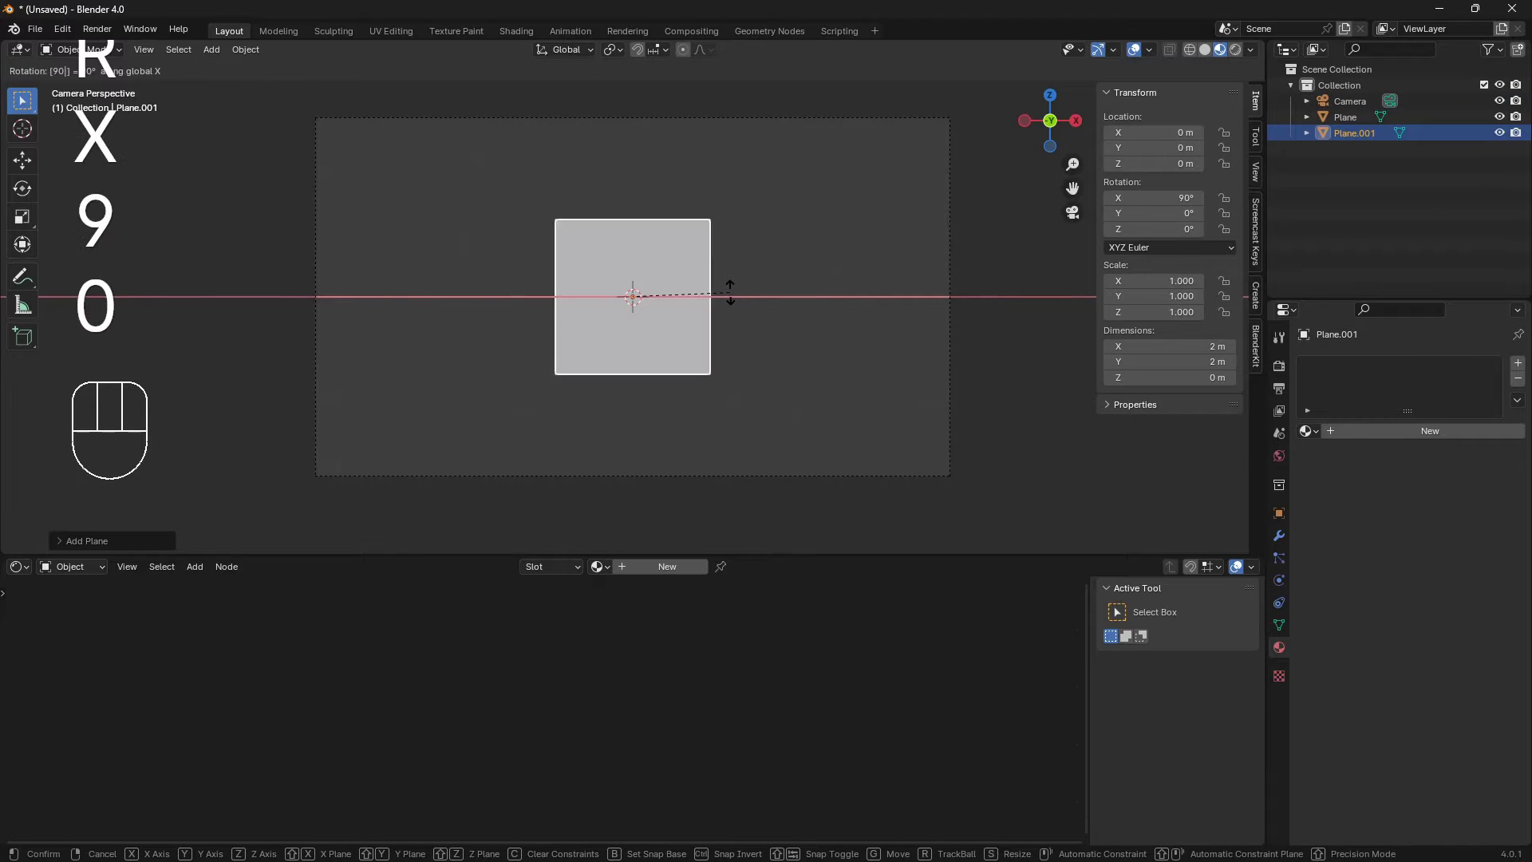
click(730, 293)
key(r)
key(z)
key(9)
key(0)
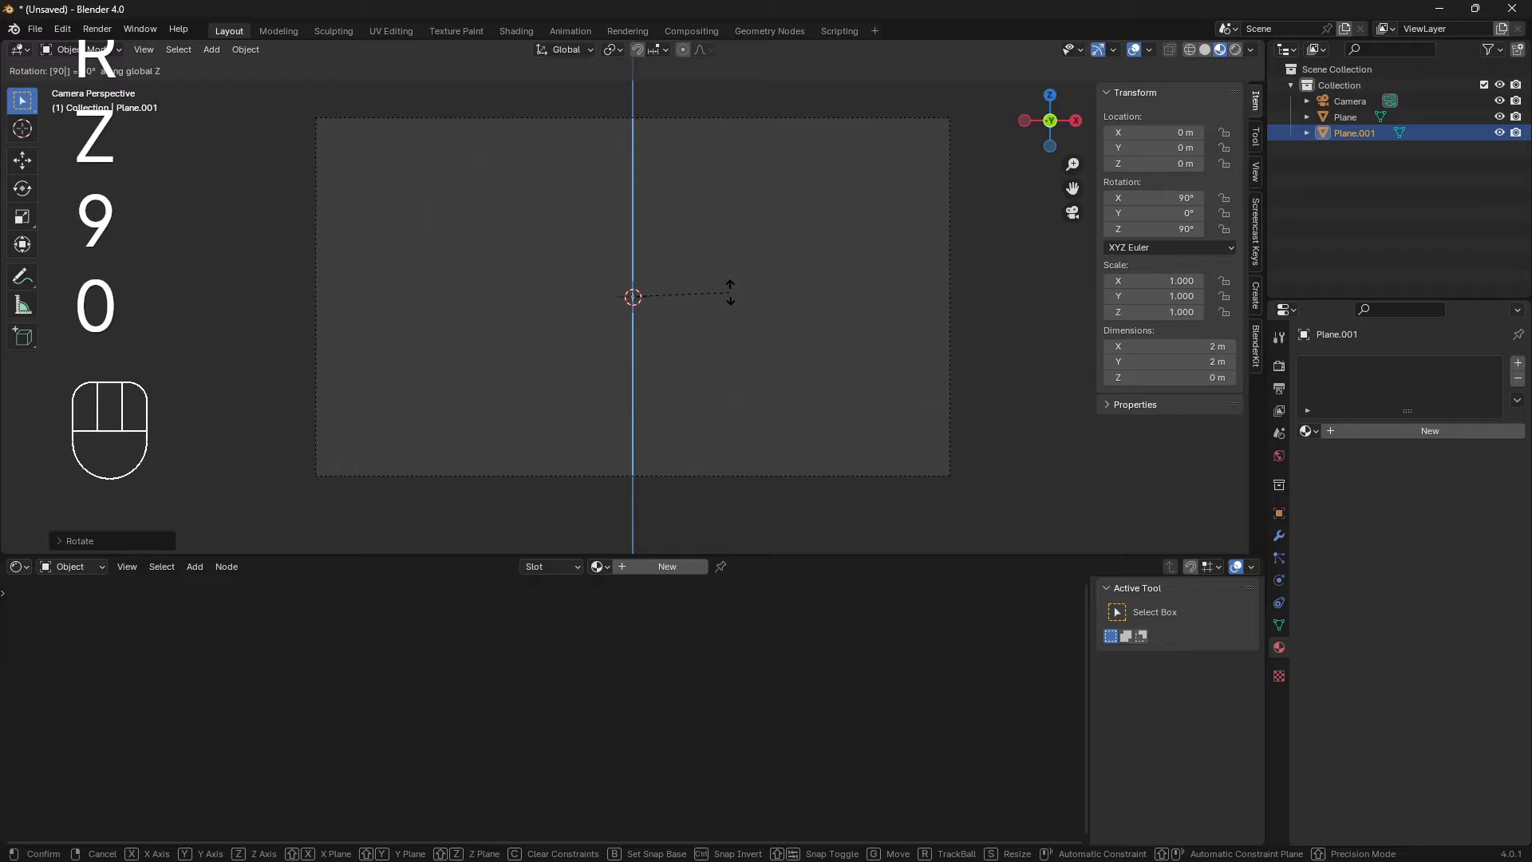
click(730, 294)
- Scale the new plane to 2.813 and place it at X −5.62 m
key(g)
key(y)
click(729, 293)
key(g)
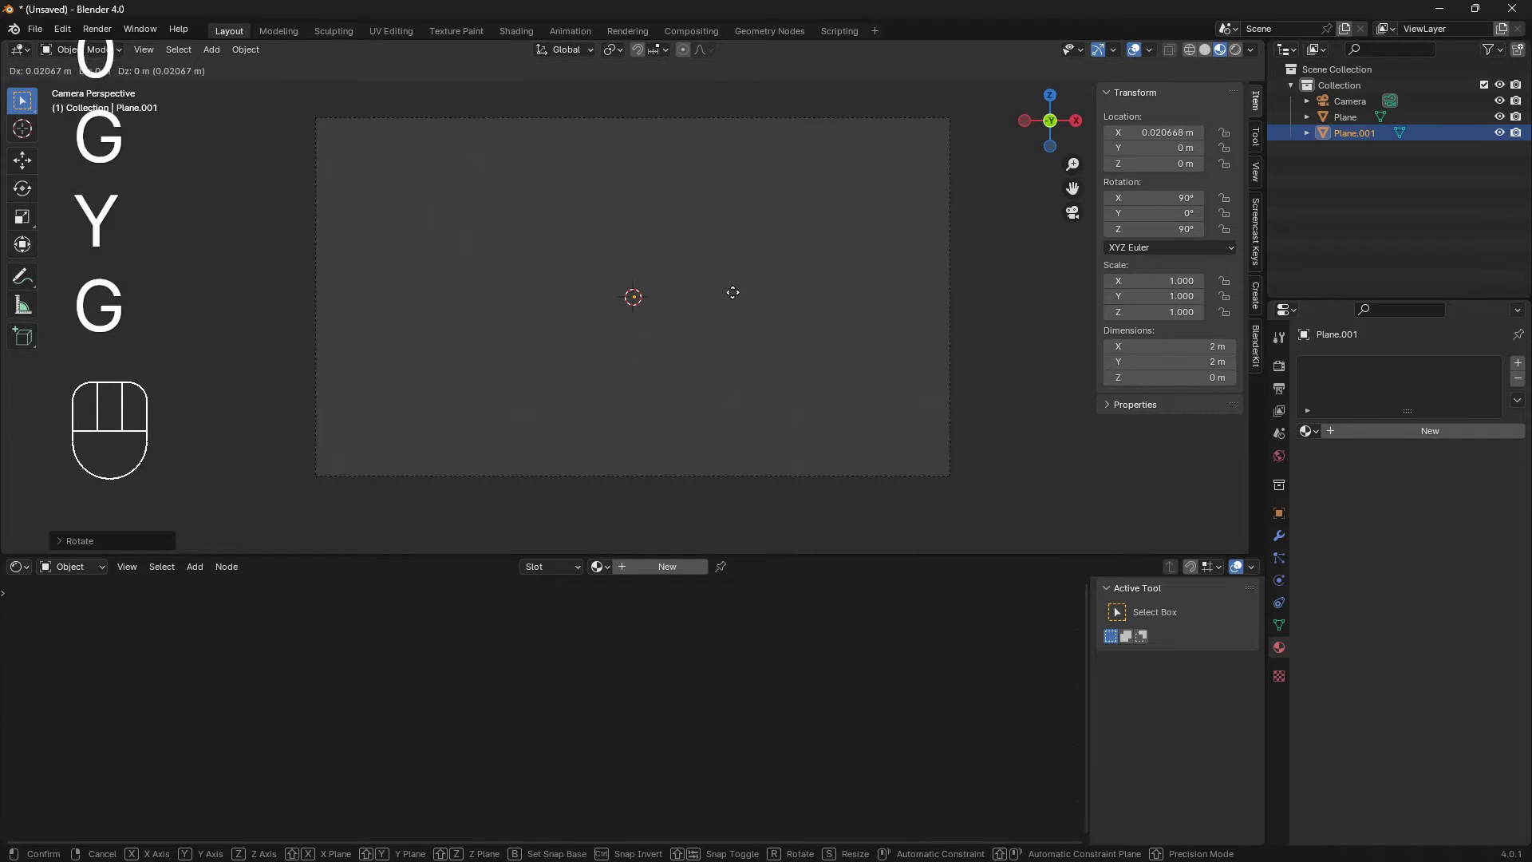
key(x)
click(352, 292)
key(s)
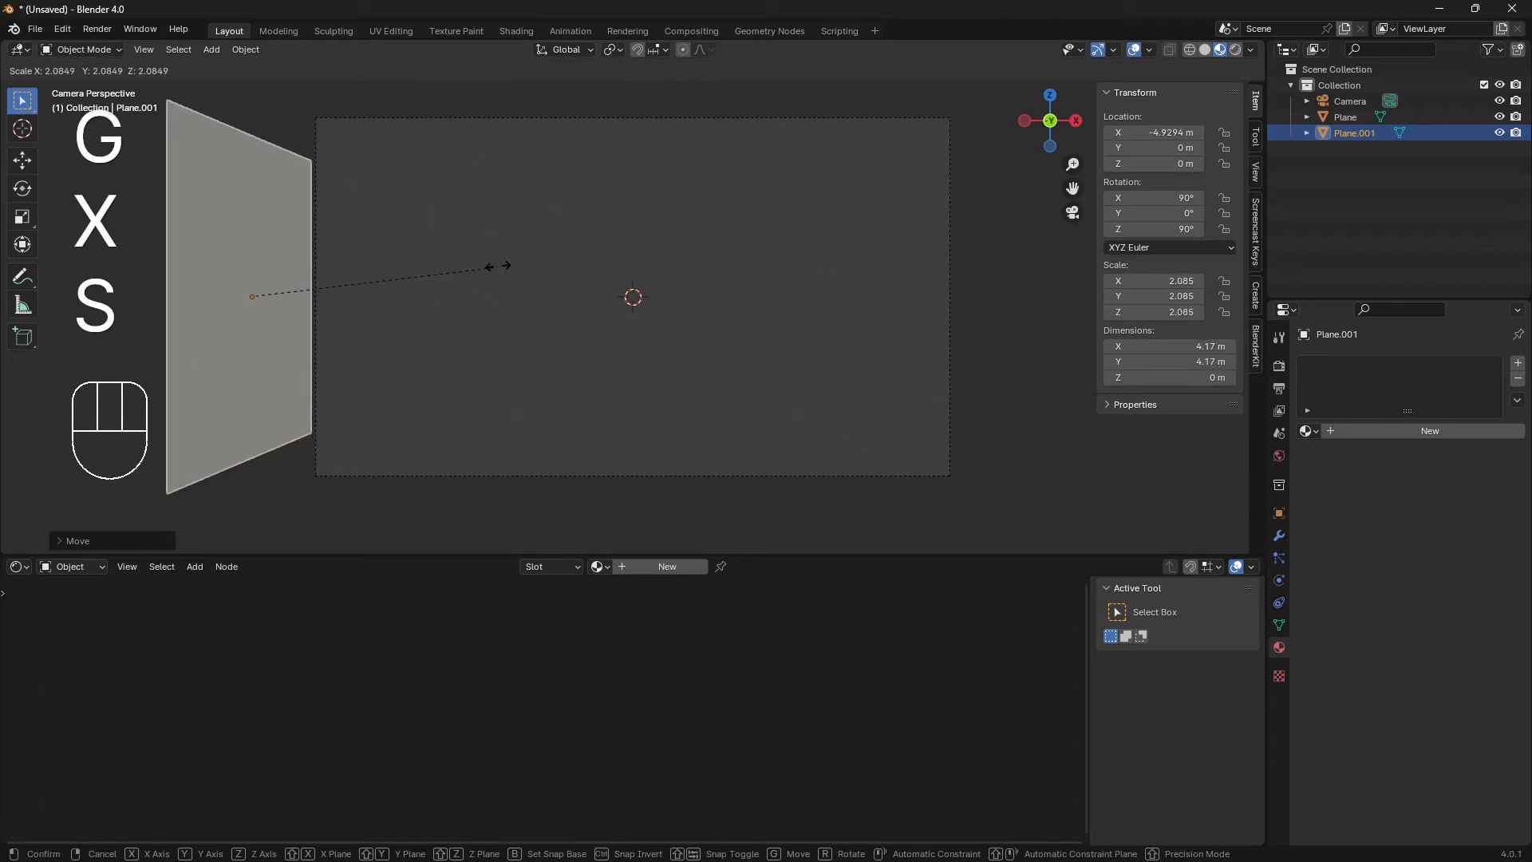
click(573, 235)
key(g)
key(x)
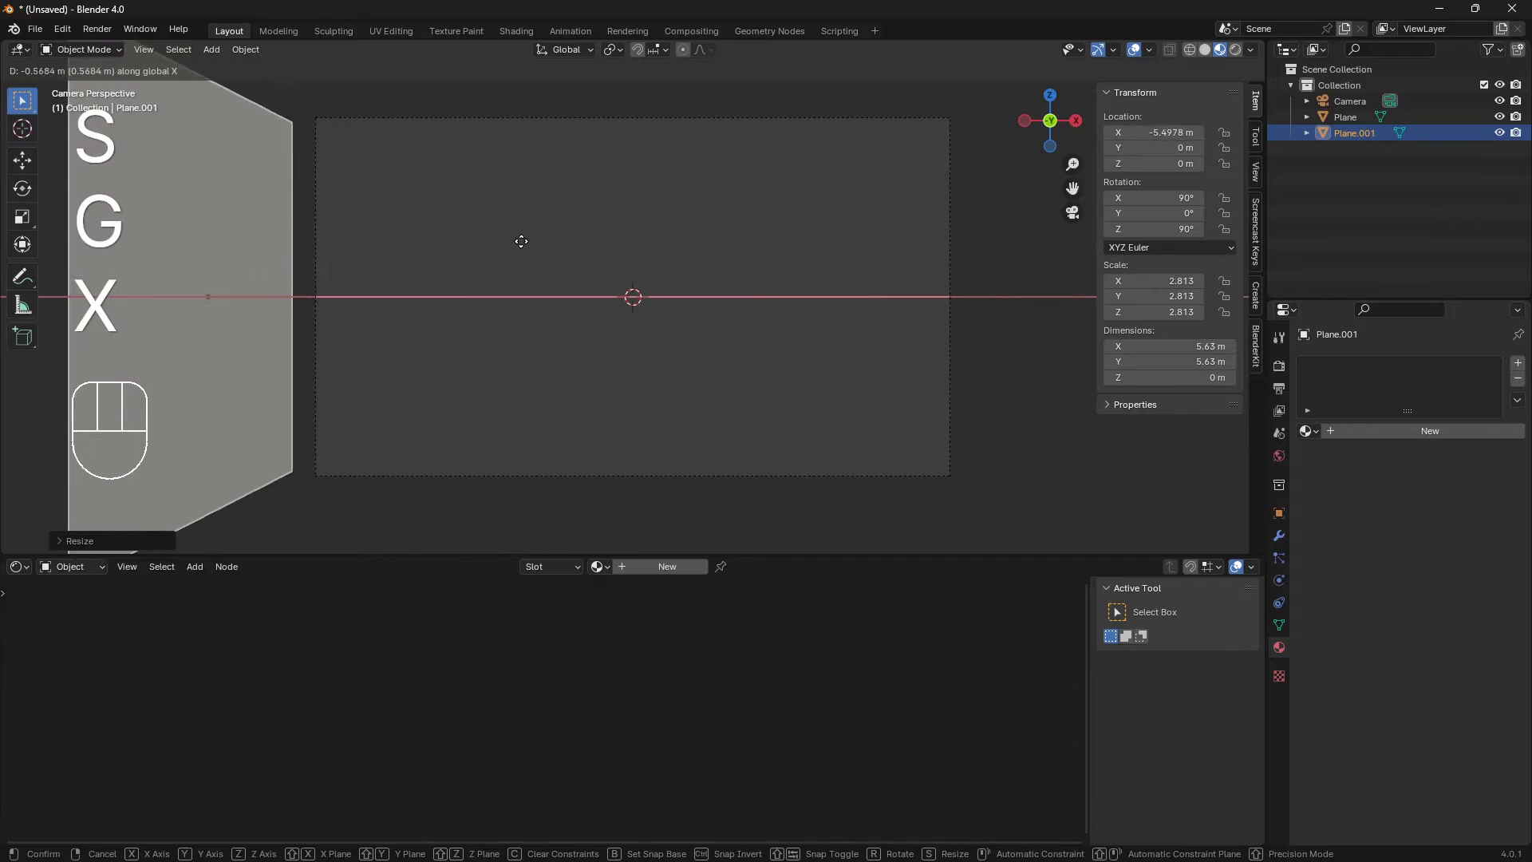
click(520, 237)
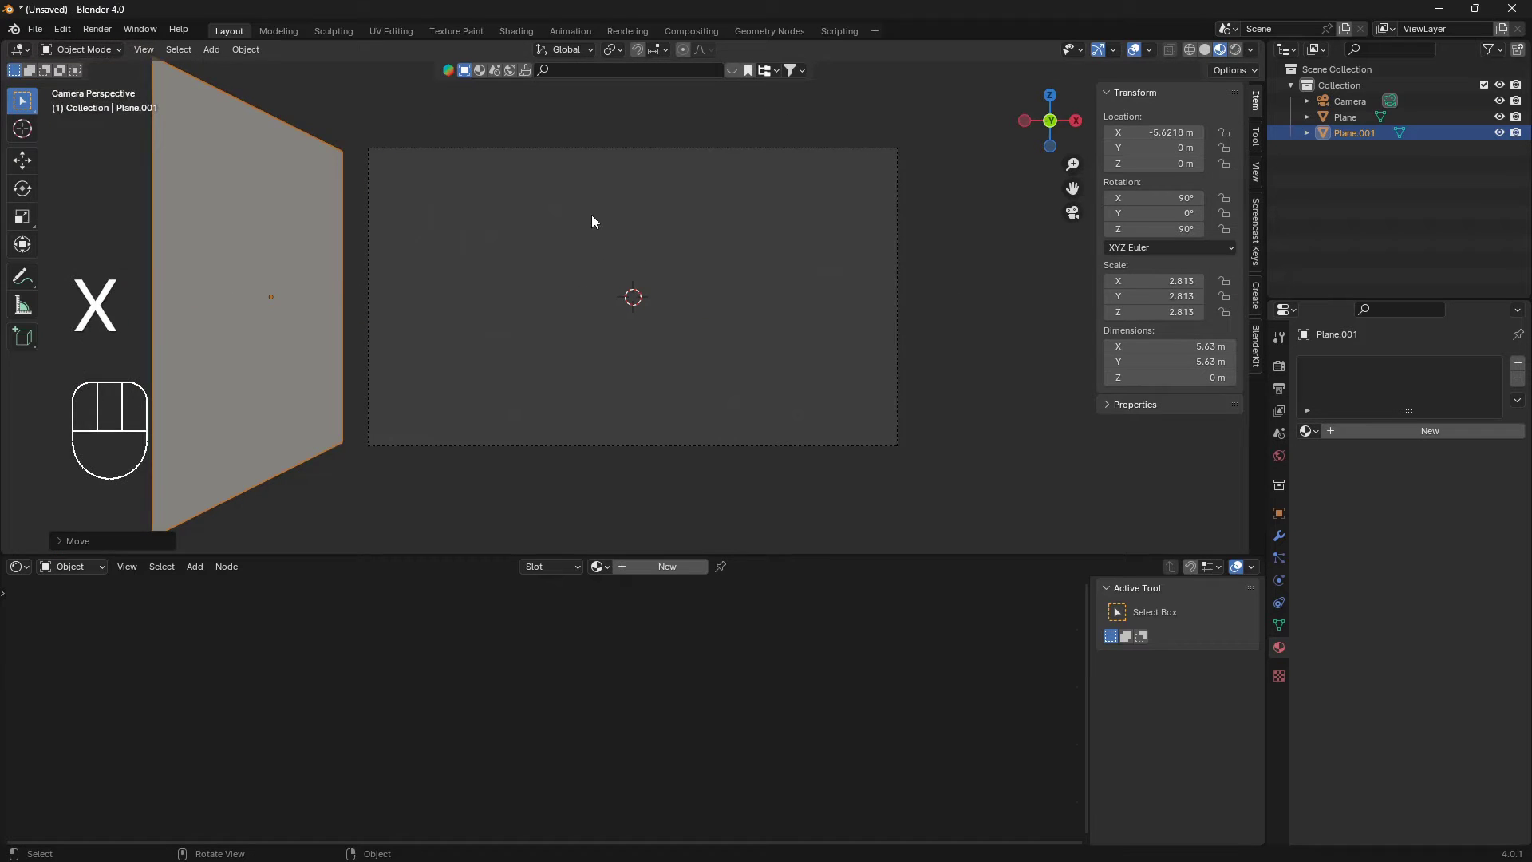
- Orbit around the new plane to inspect it, then return to the camera view
middle_drag(591, 216, 525, 377)
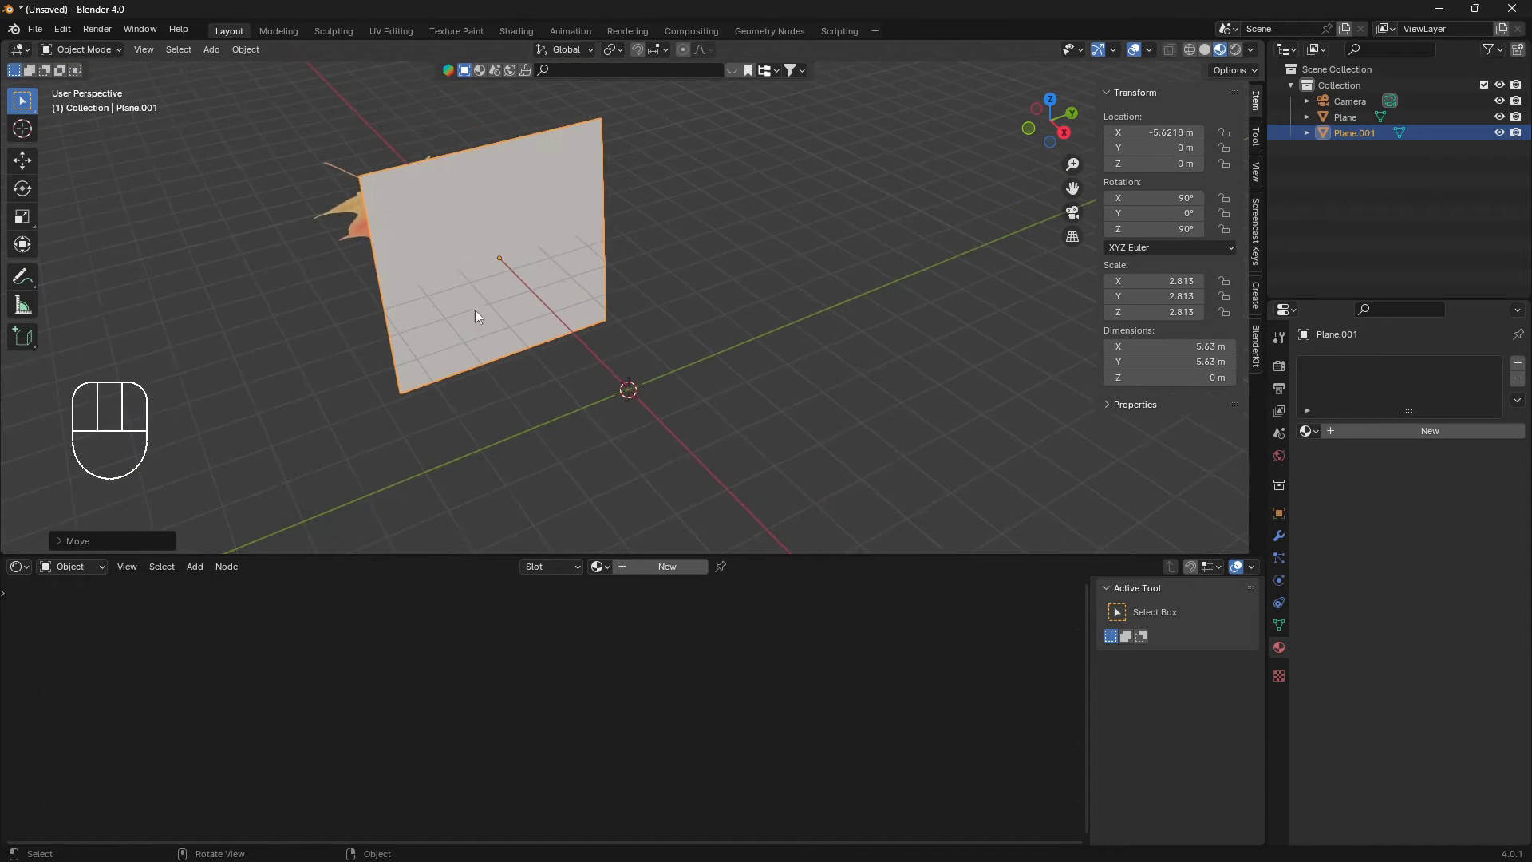
middle_drag(694, 327, 755, 289)
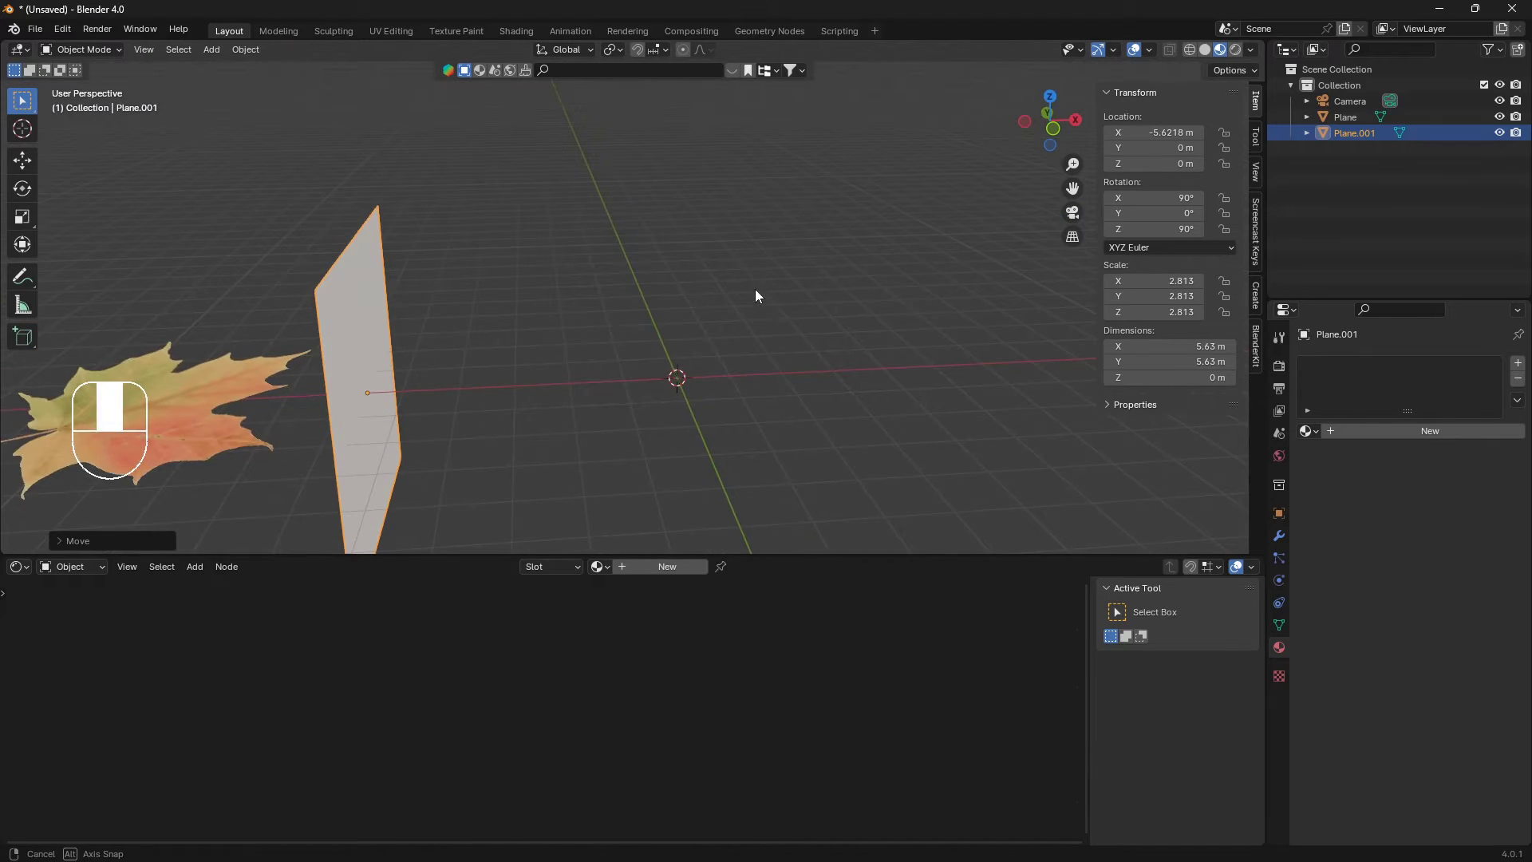
key(KP_0)
scroll(725, 261, down, 2)
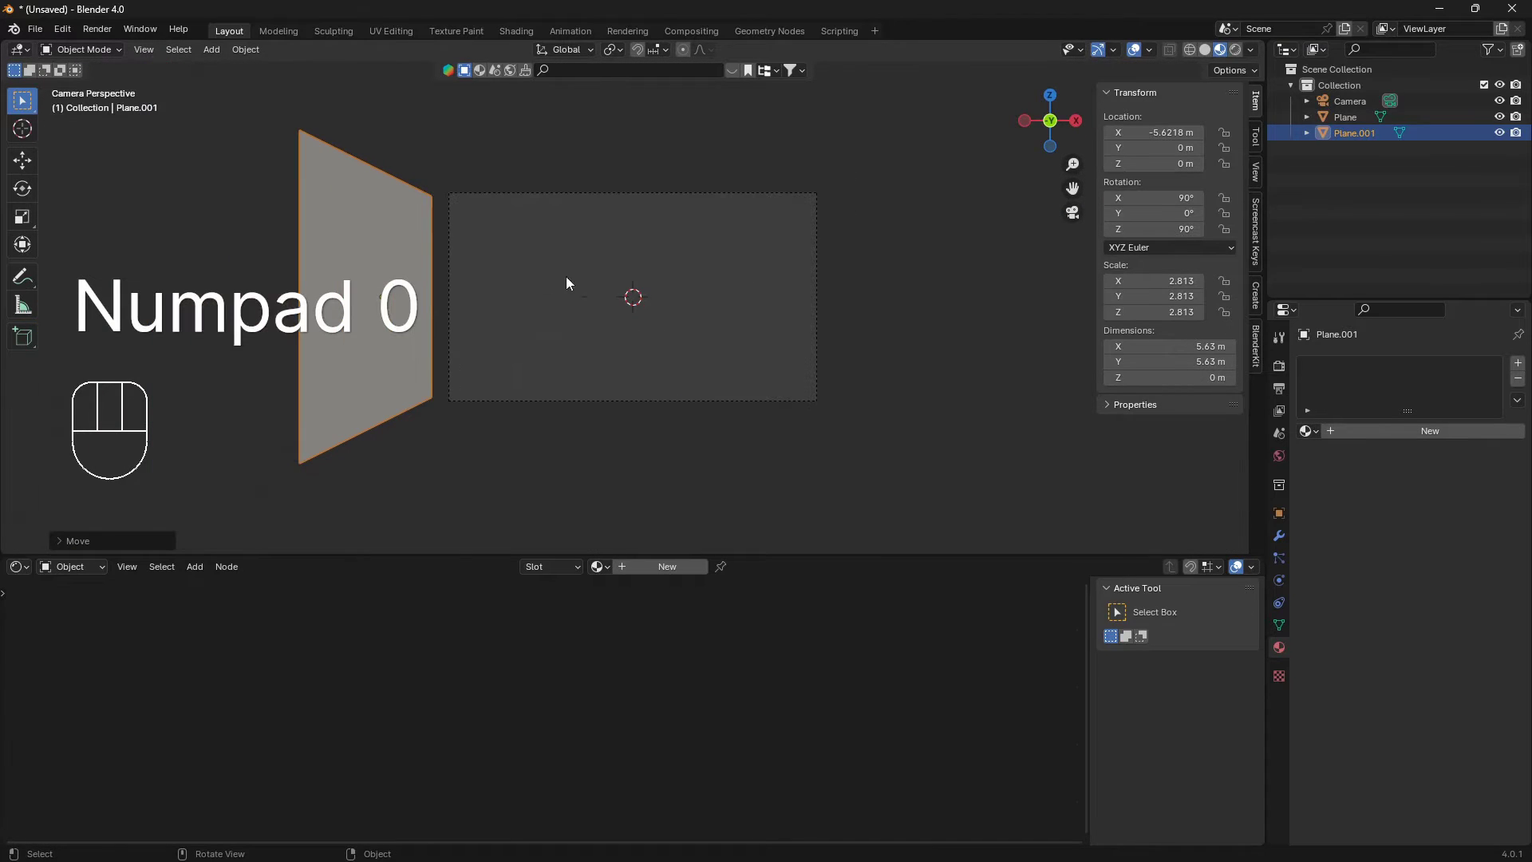
- Add a particle system to the second plane with emission ending at frame 1000
click(385, 241)
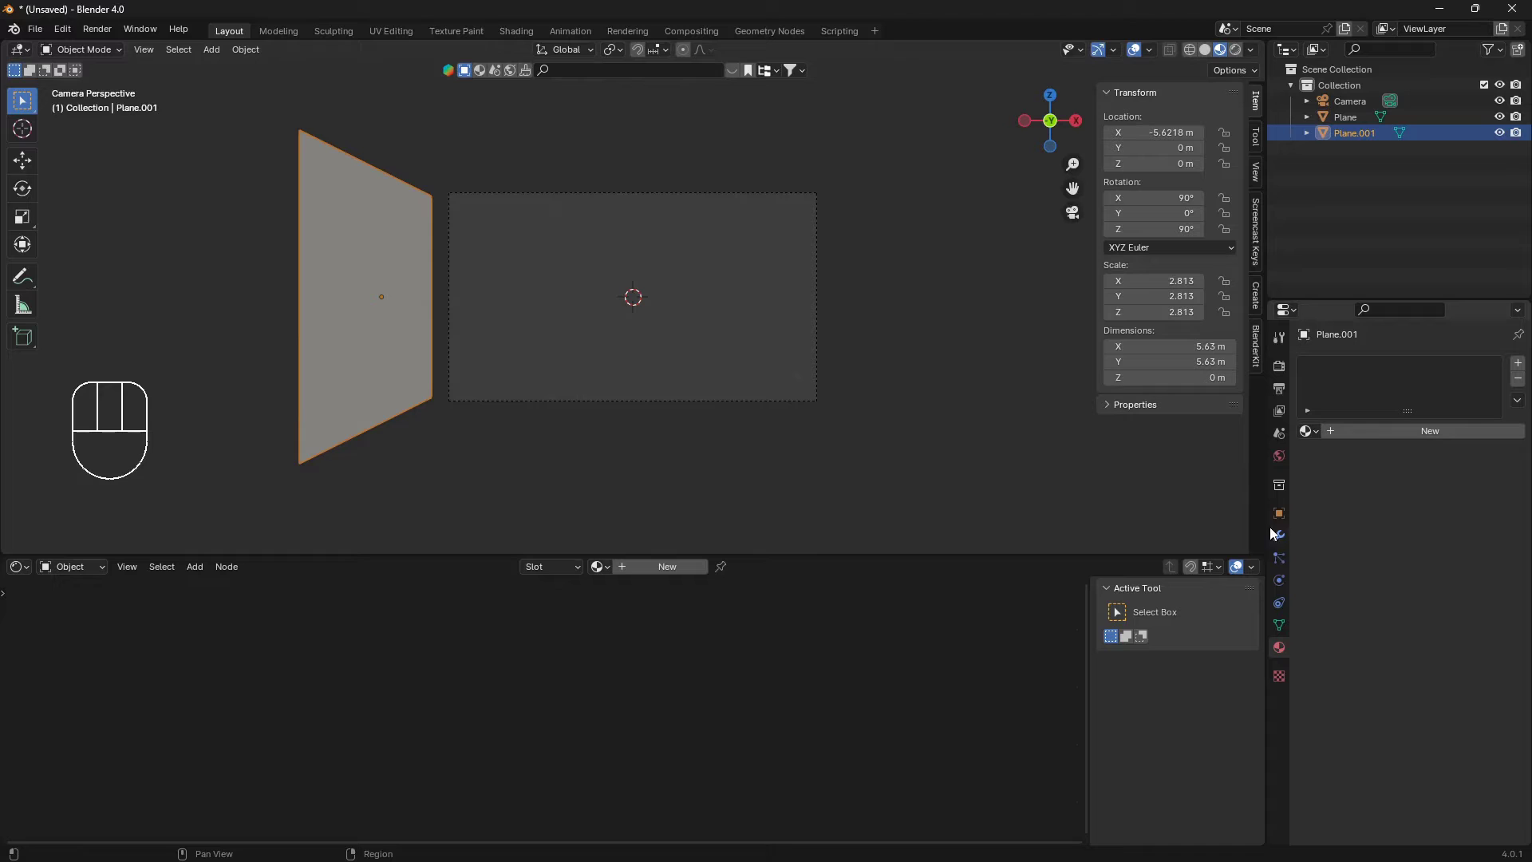
click(1280, 558)
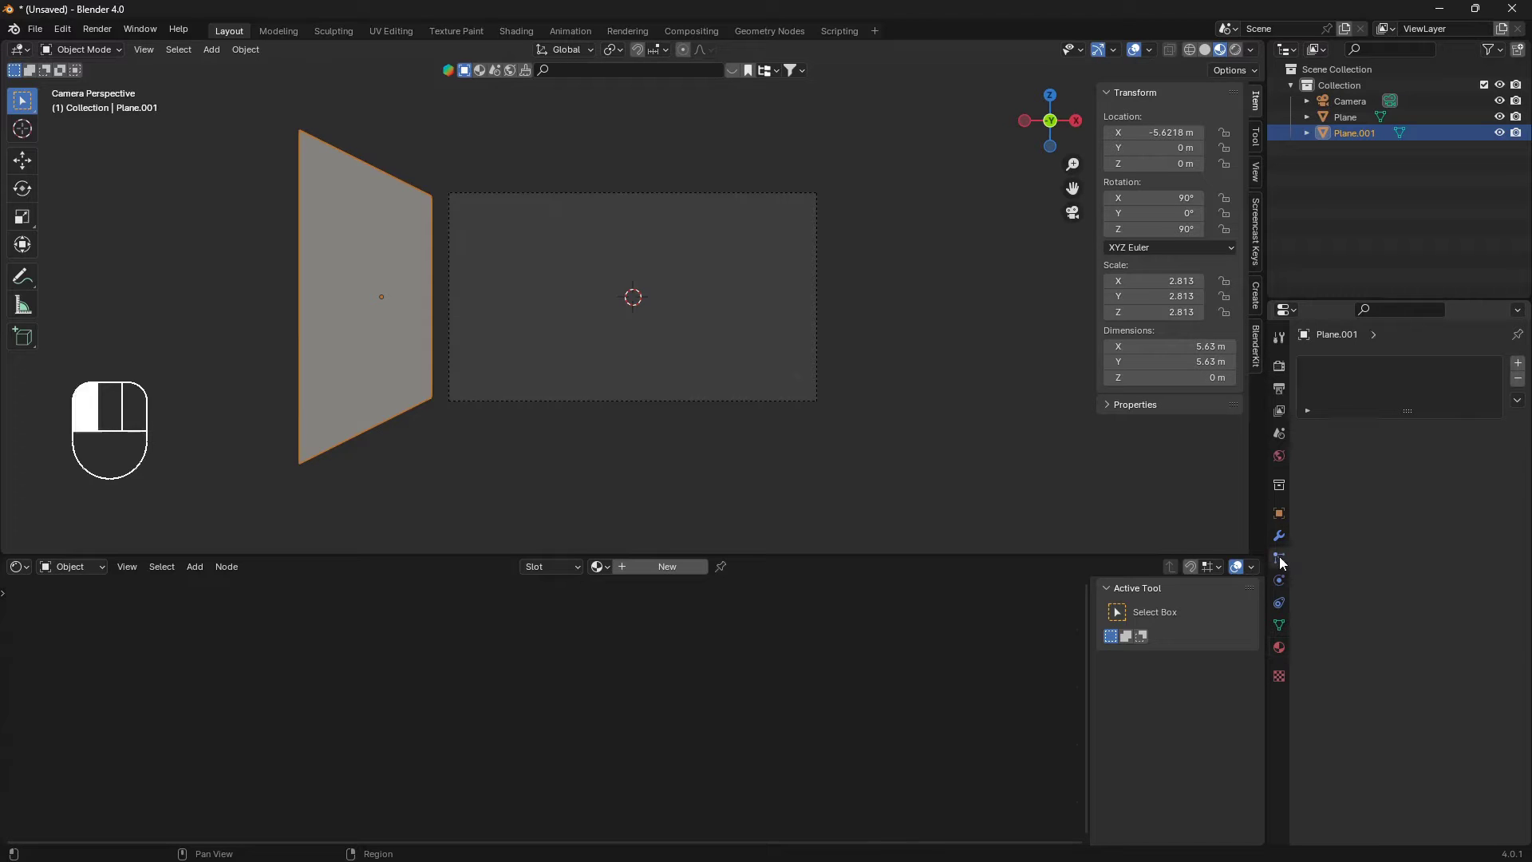
click(1517, 363)
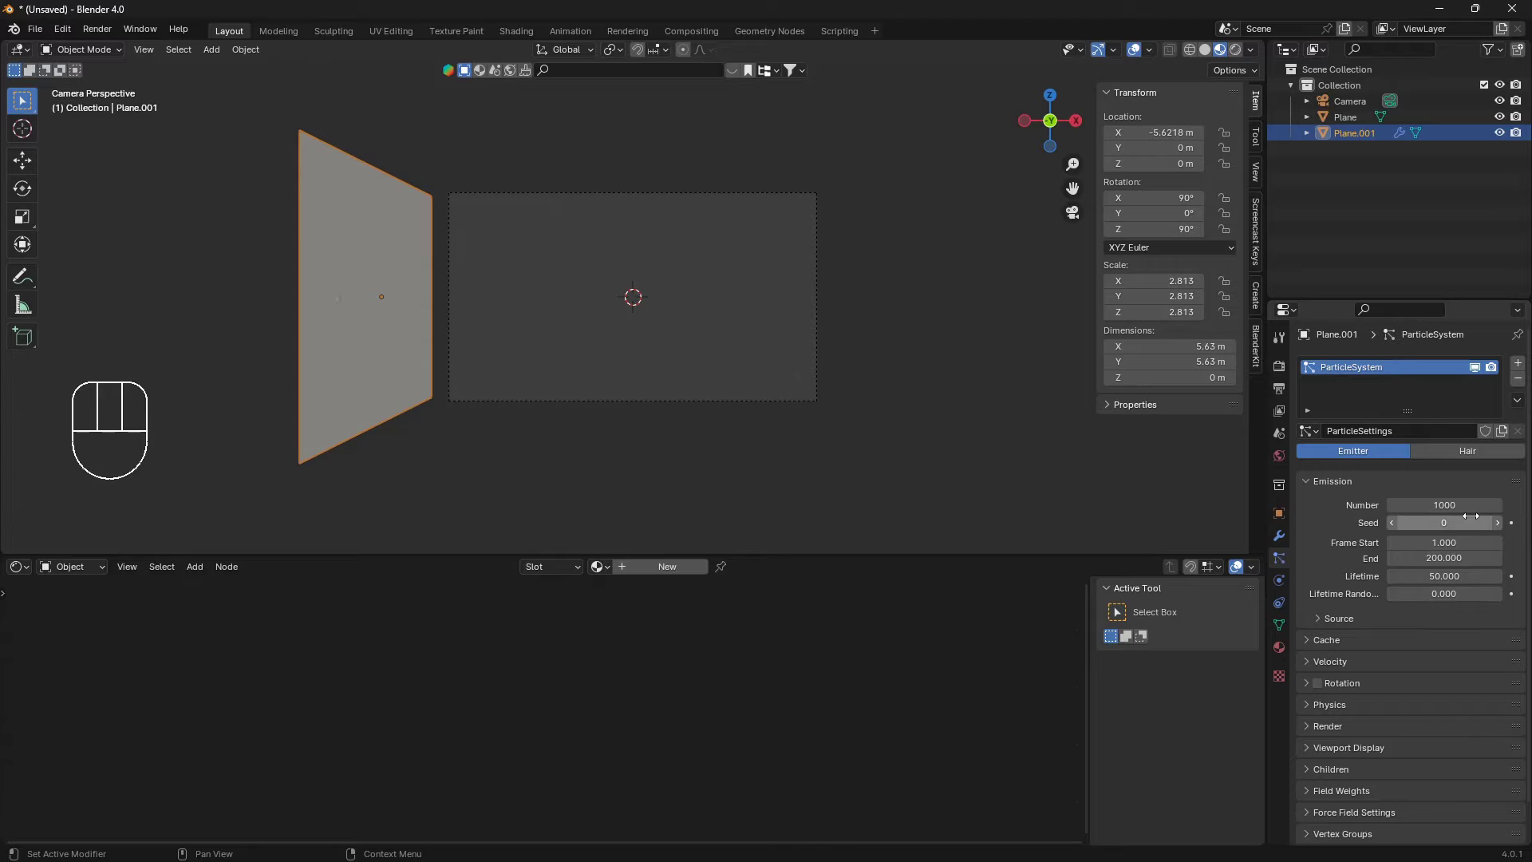
click(1473, 561)
key(BackSpace)
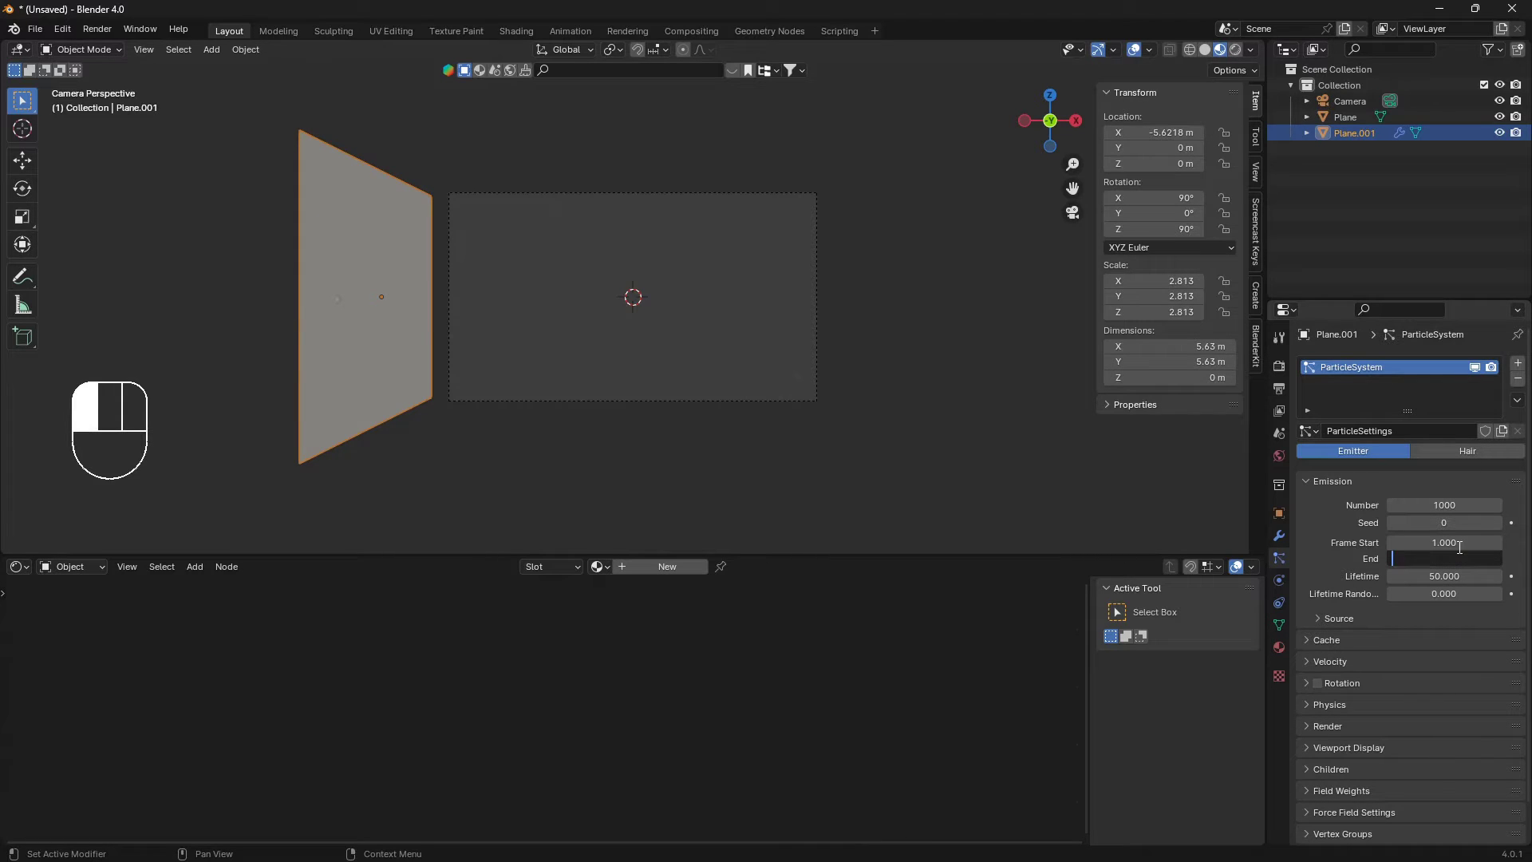
text(1)
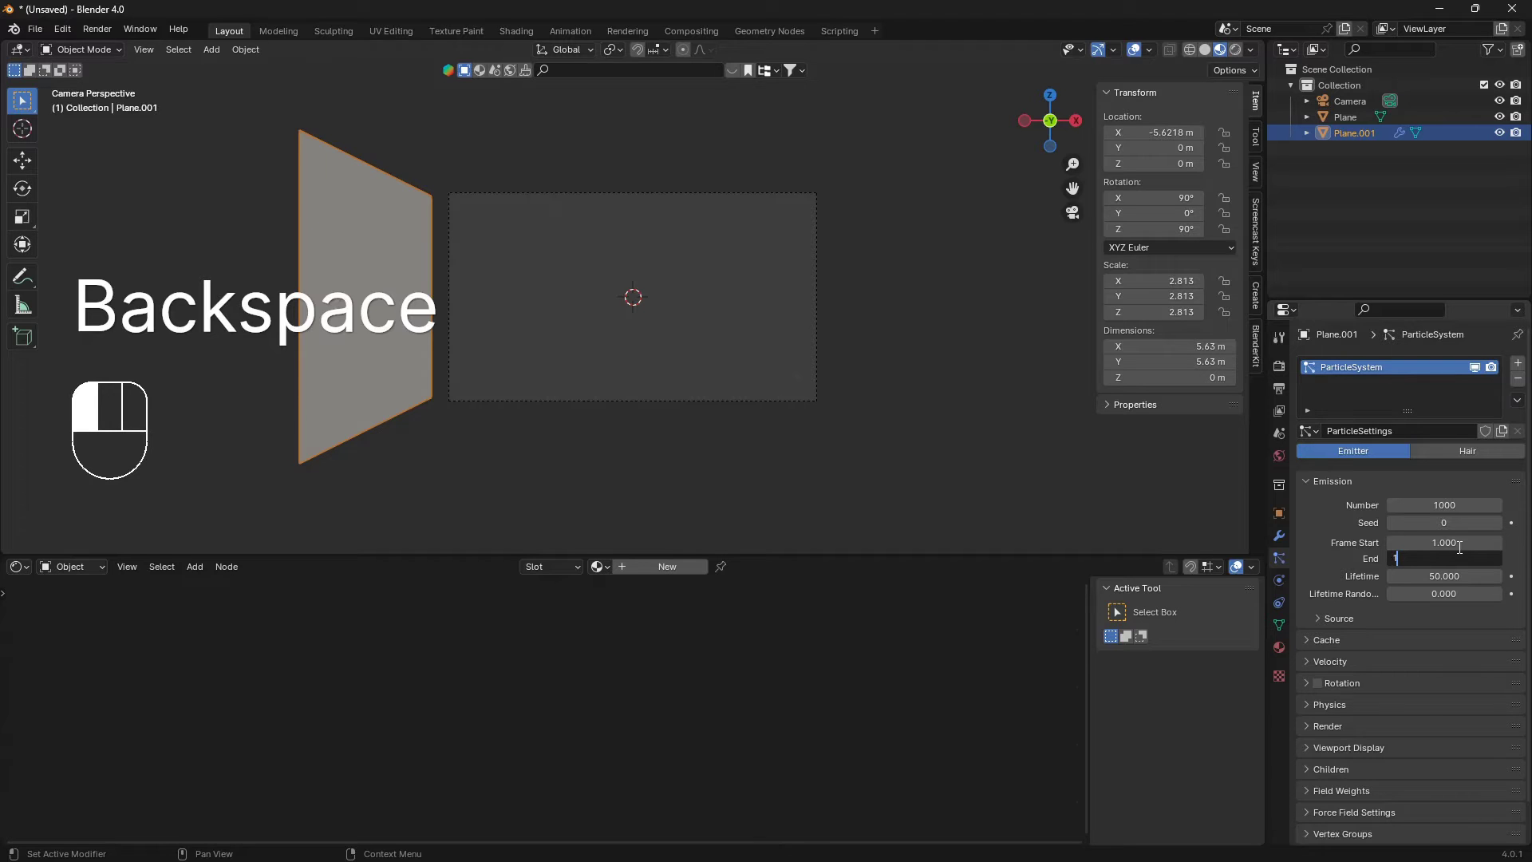
text(000)
click(1460, 547)
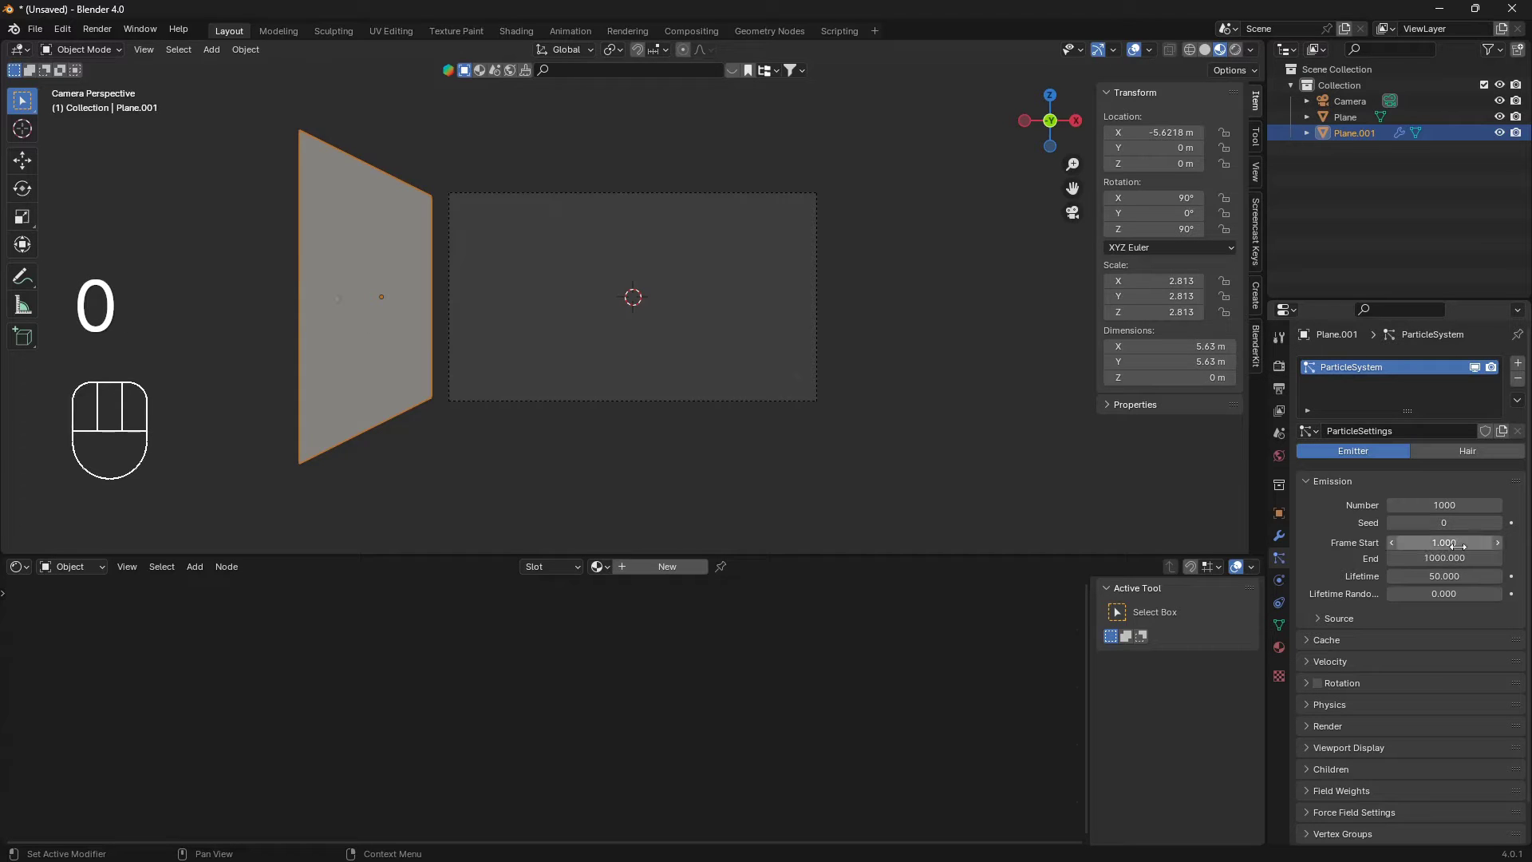
- Switch the bottom area to the Timeline and set the scene's end frame to 1000
click(15, 568)
click(225, 629)
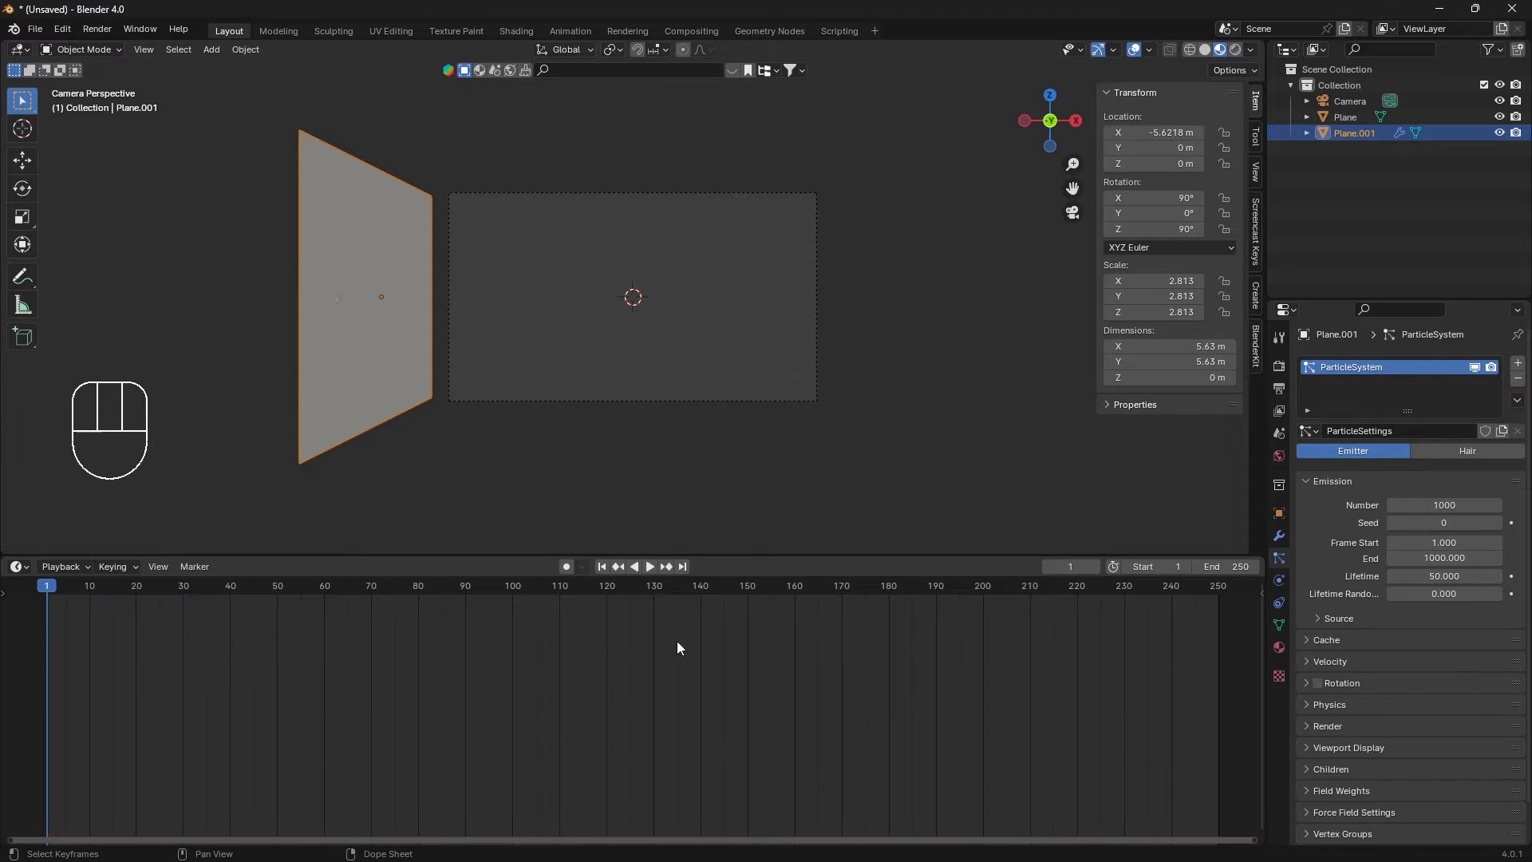
click(1239, 567)
key(BackSpace)
text(1)
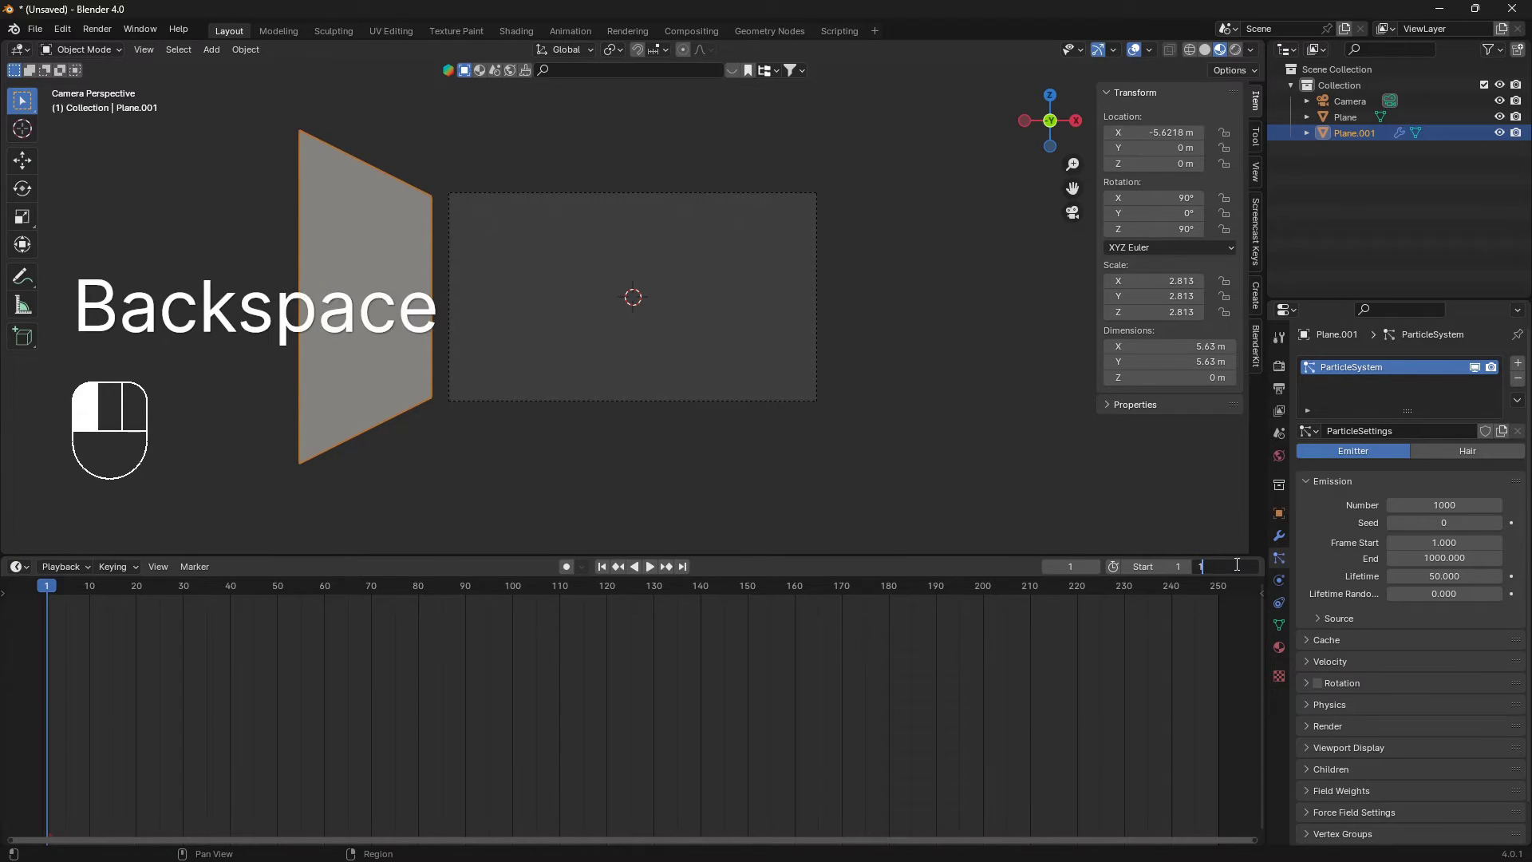
text(000)
key(Return)
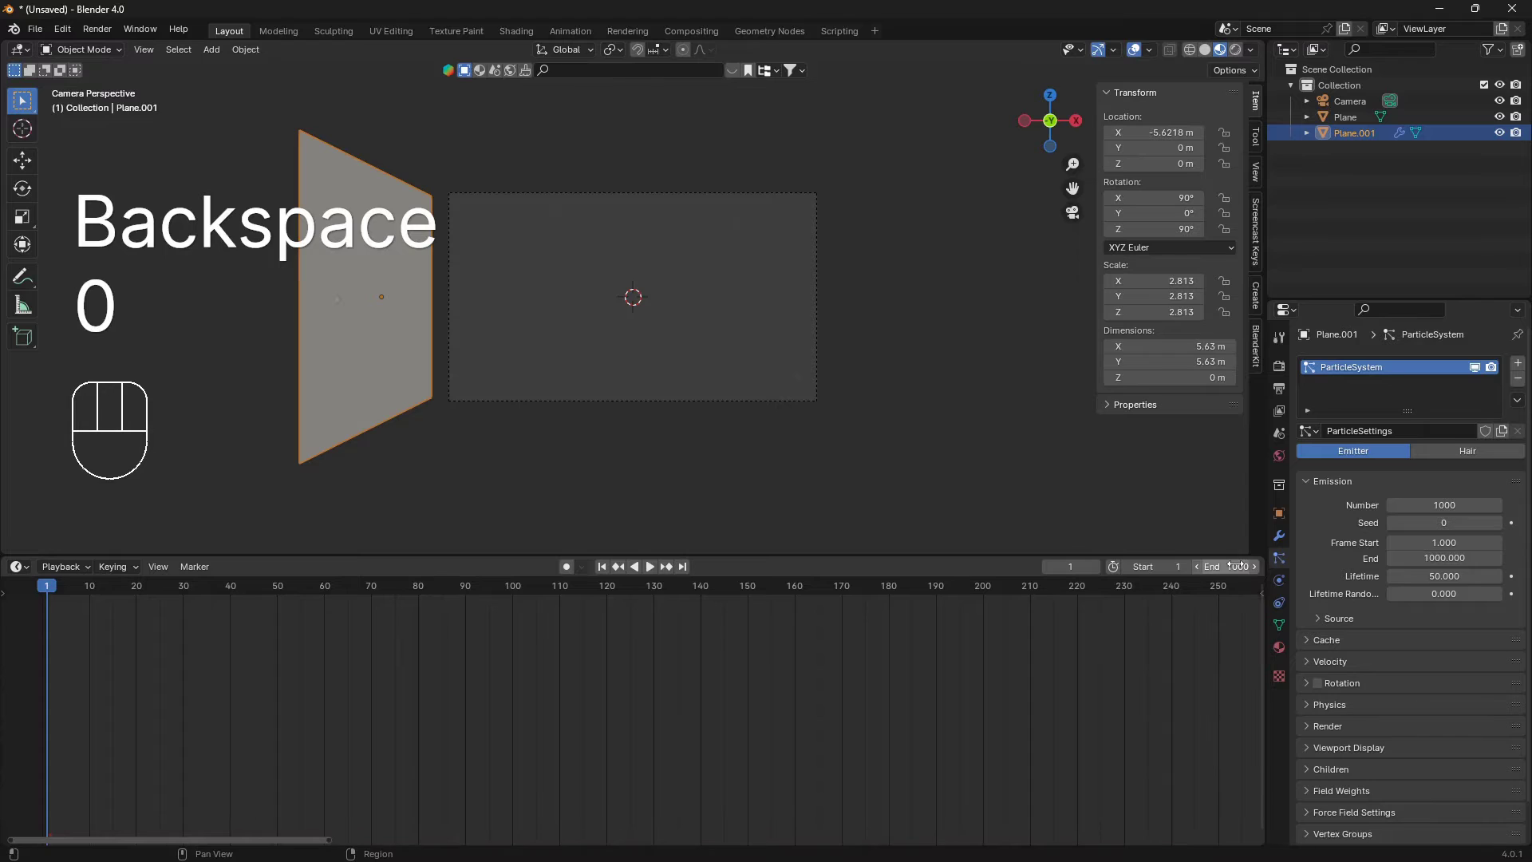
- Set the particle lifetime to 800
click(1460, 576)
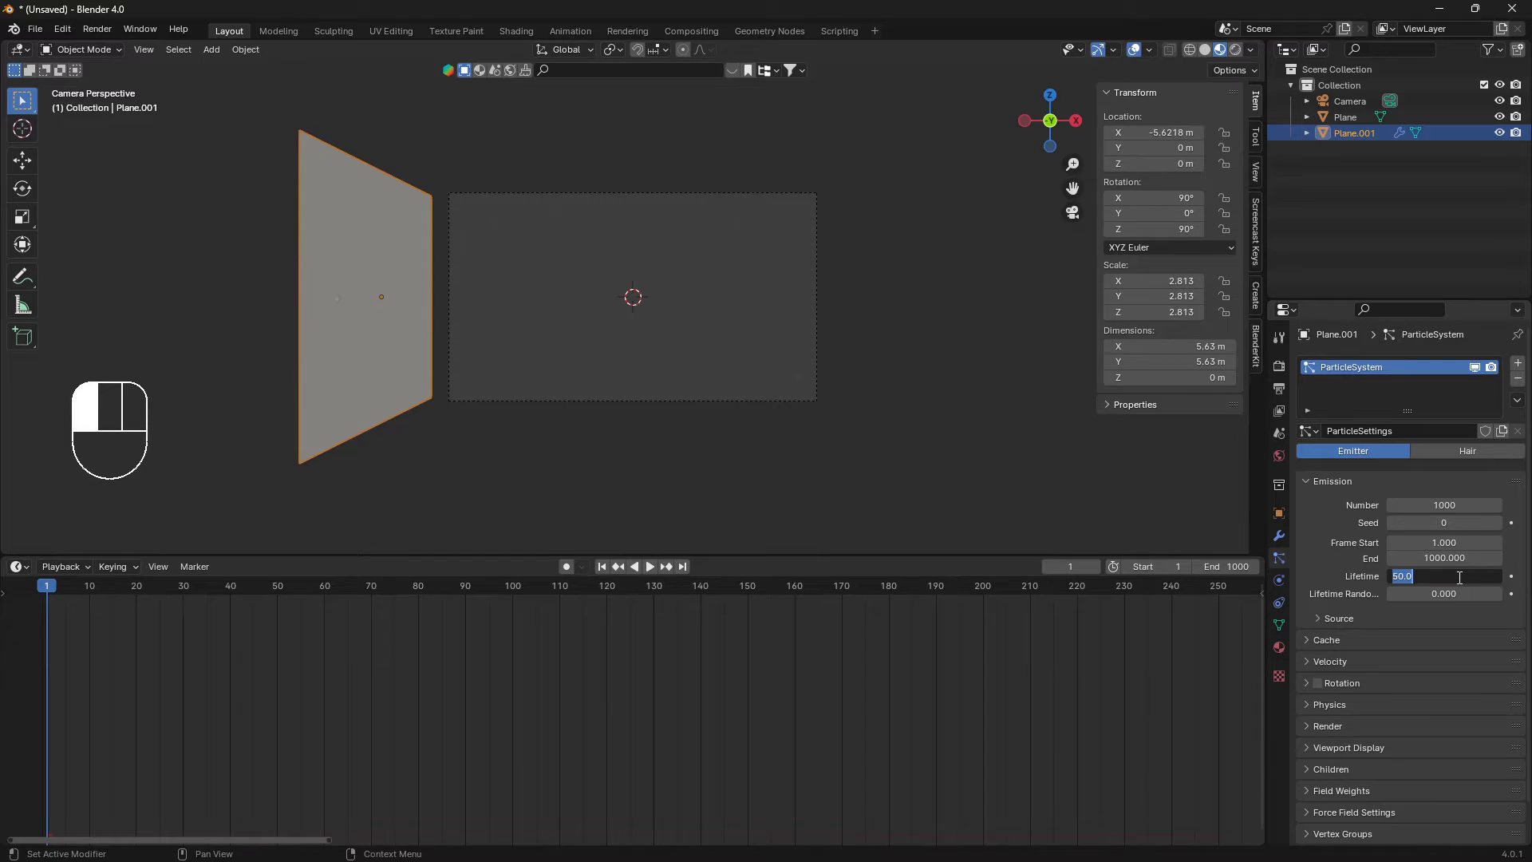
key(BackSpace)
text(800)
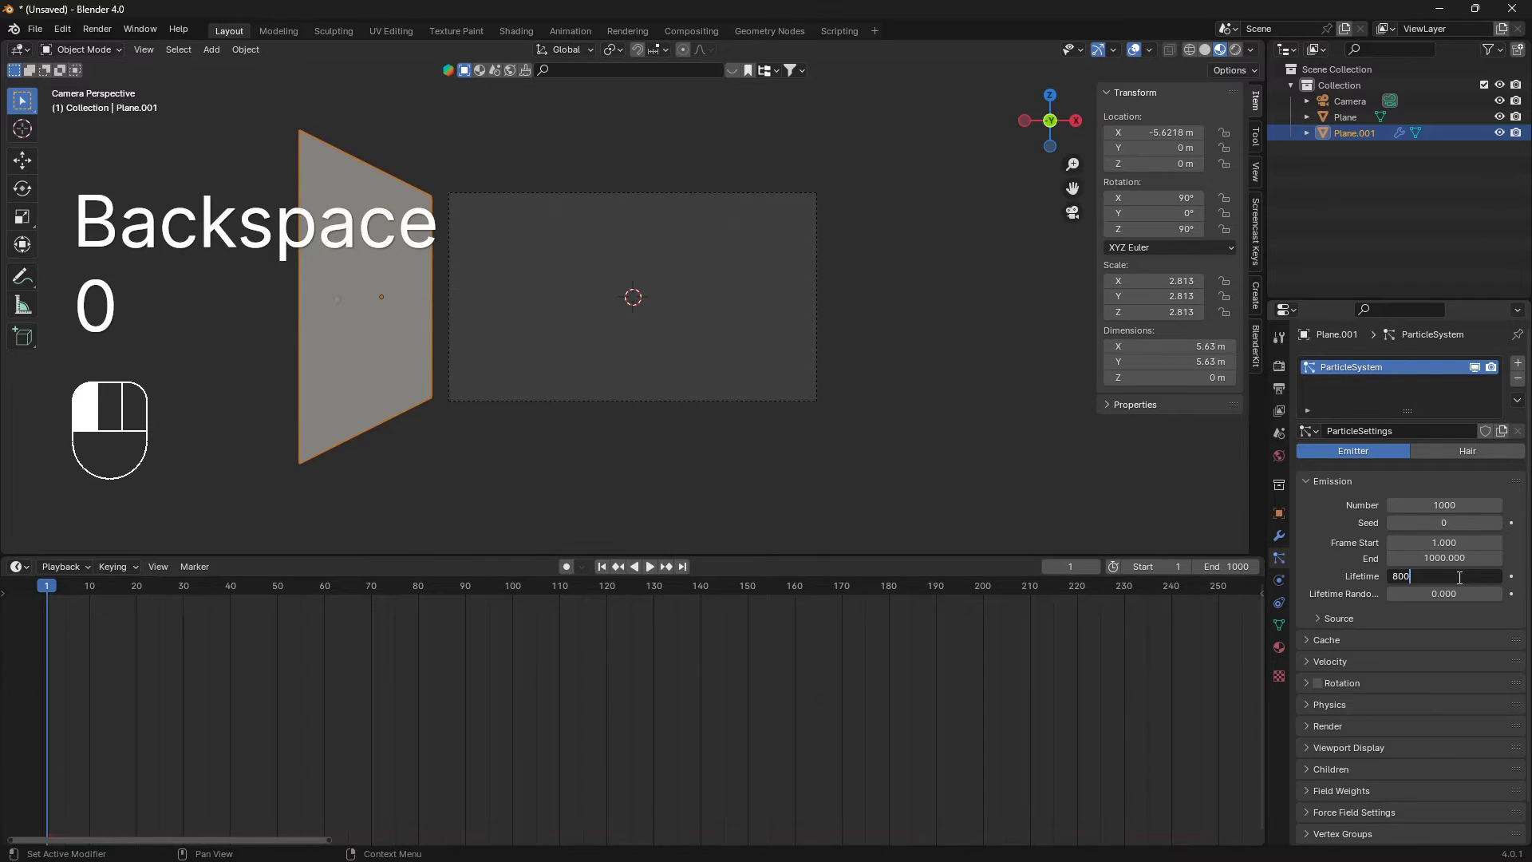
click(1460, 577)
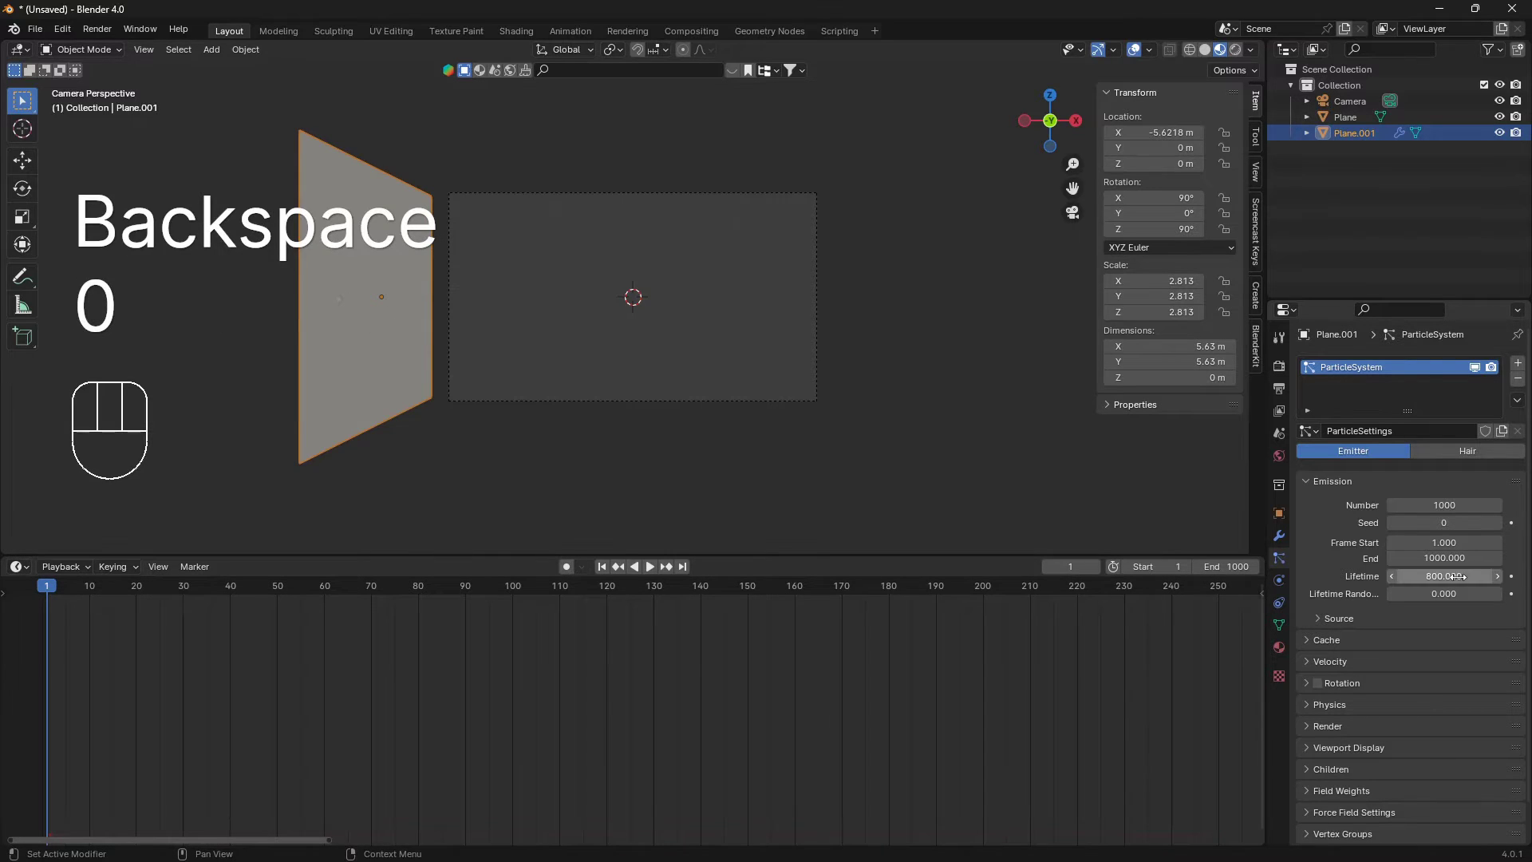
- Set particle Render As to Object with the leaf-textured Plane as the instance object
click(1309, 728)
scroll(1357, 718, down, 2)
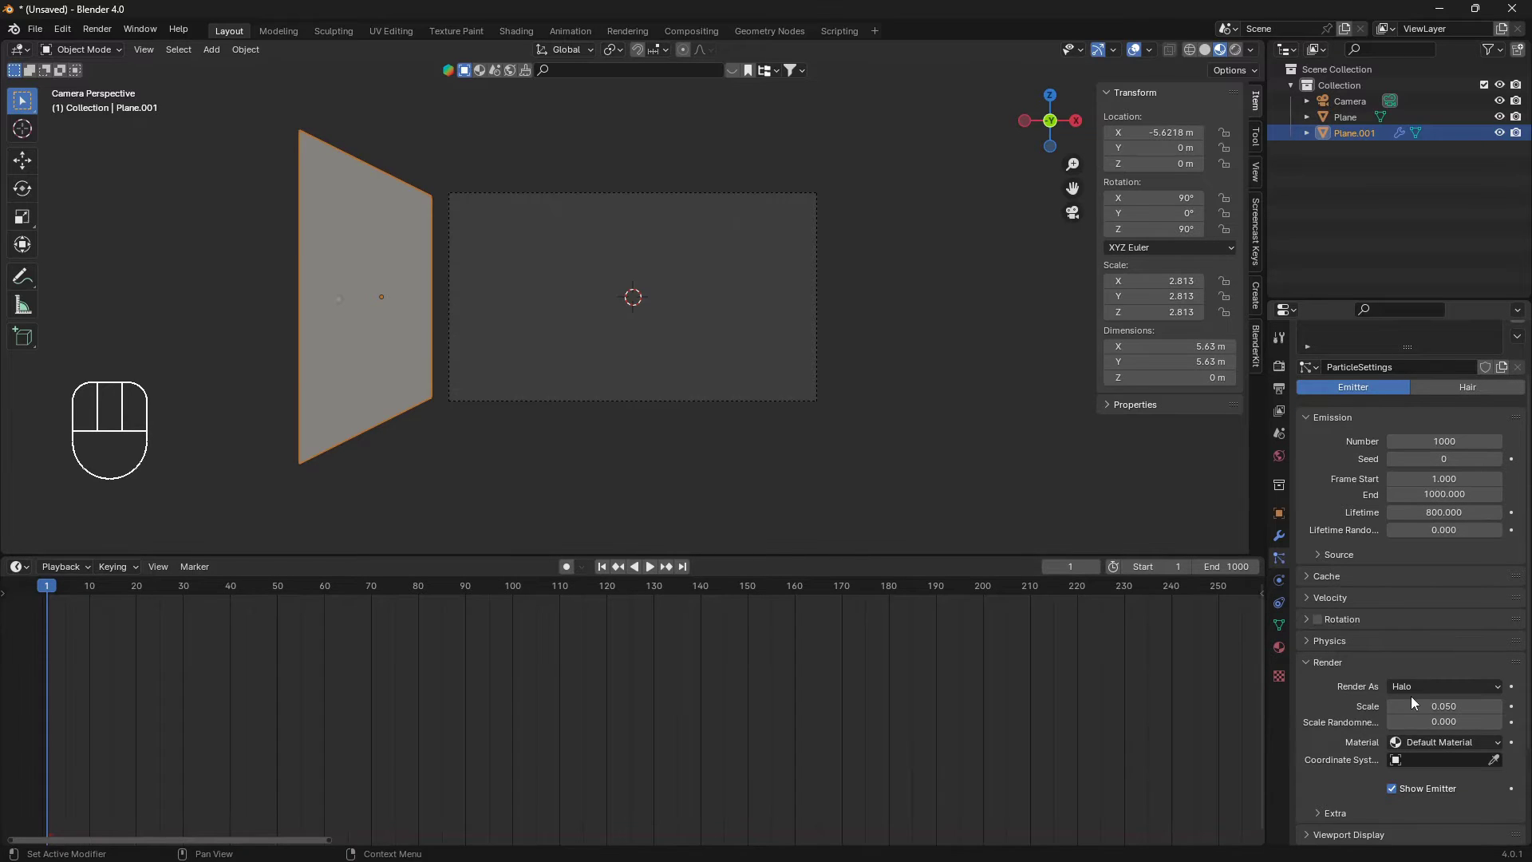
click(1483, 687)
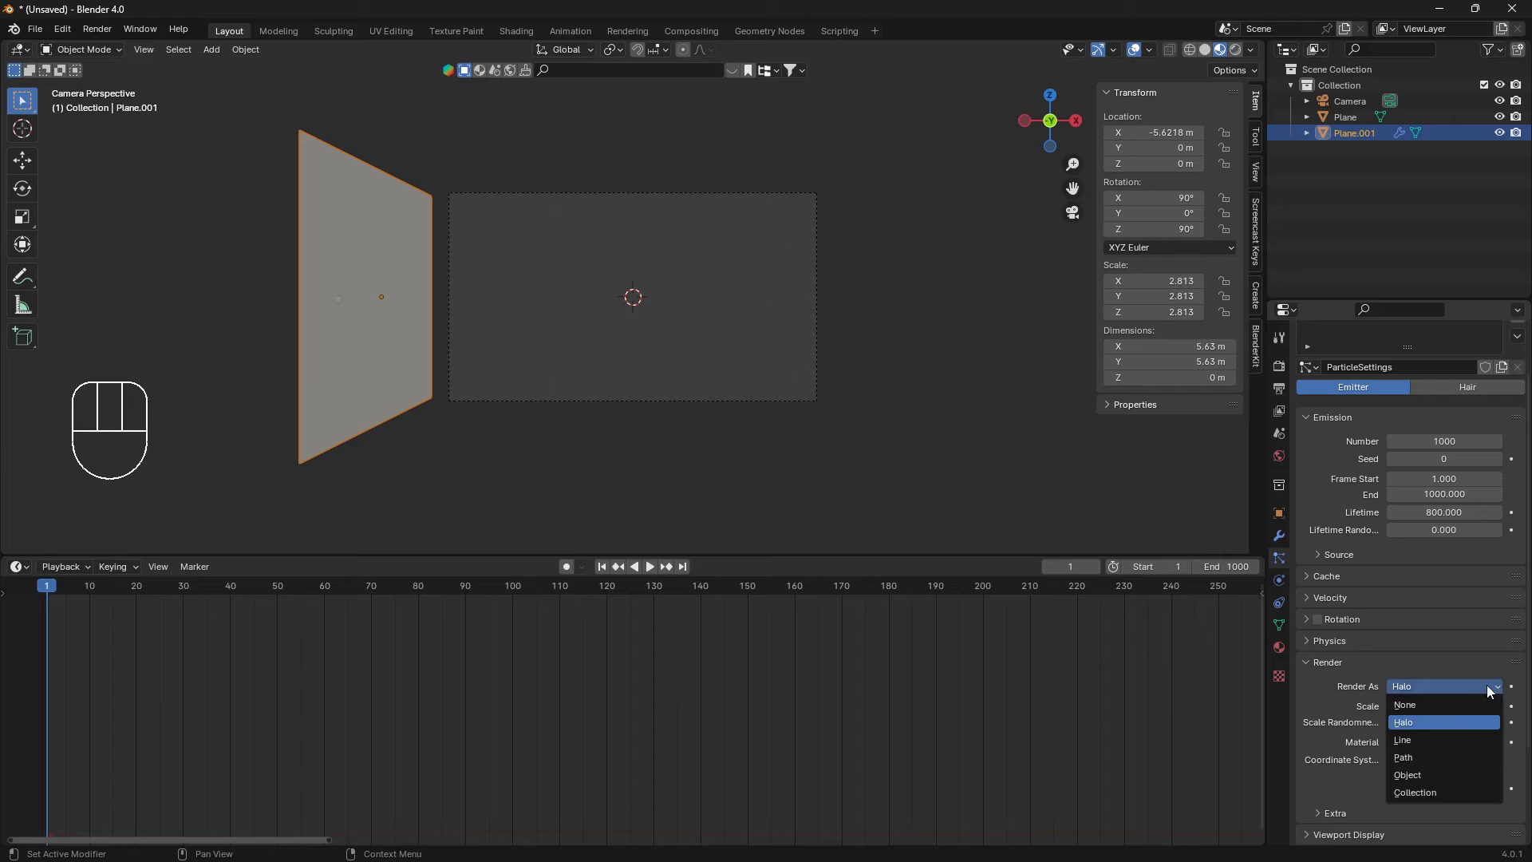
click(1445, 770)
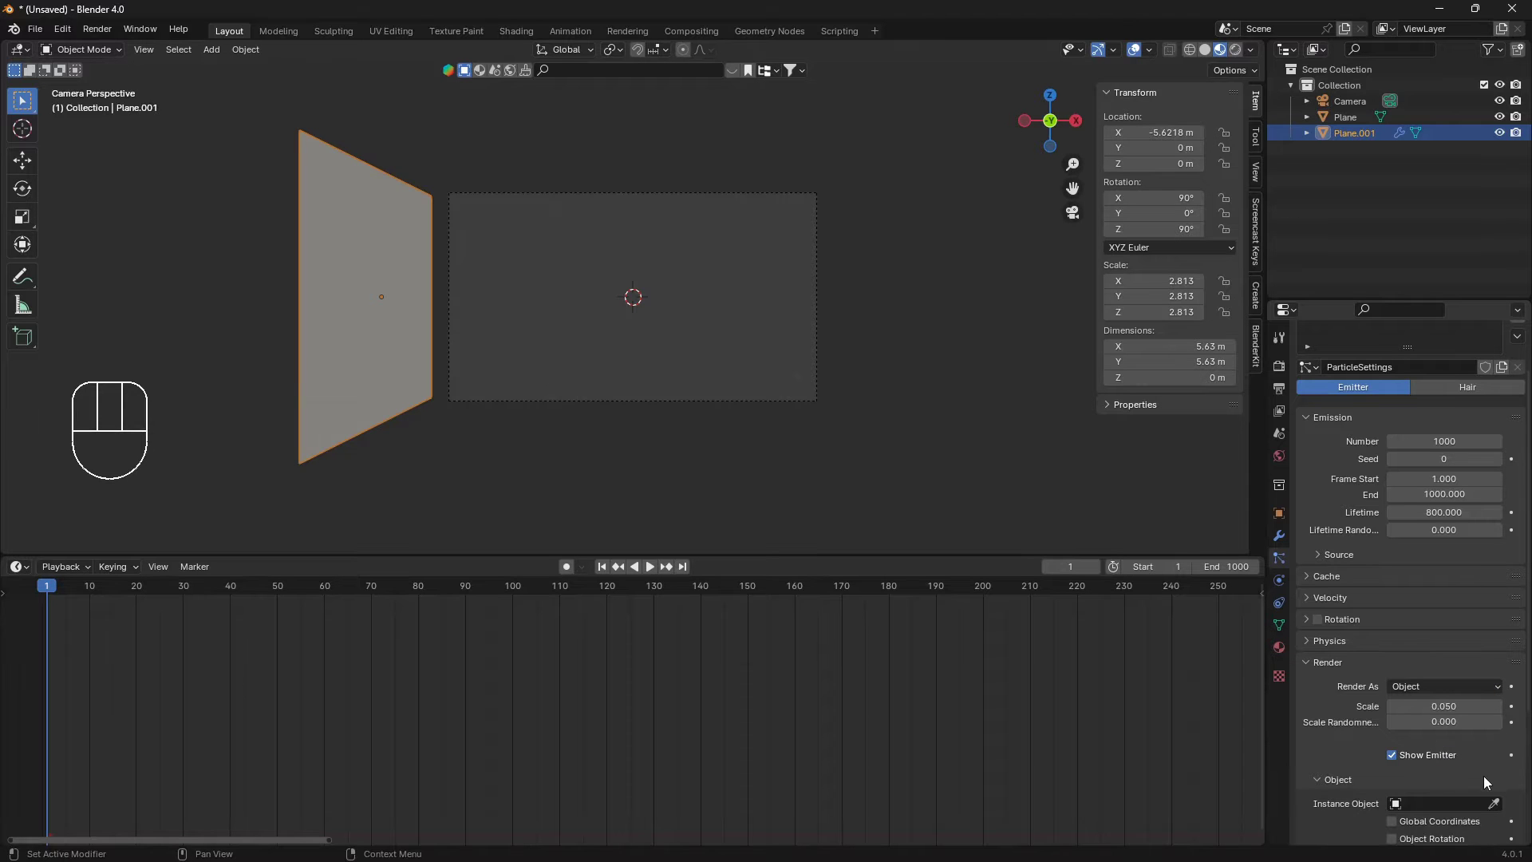
scroll(1507, 809, down, 2)
click(1495, 739)
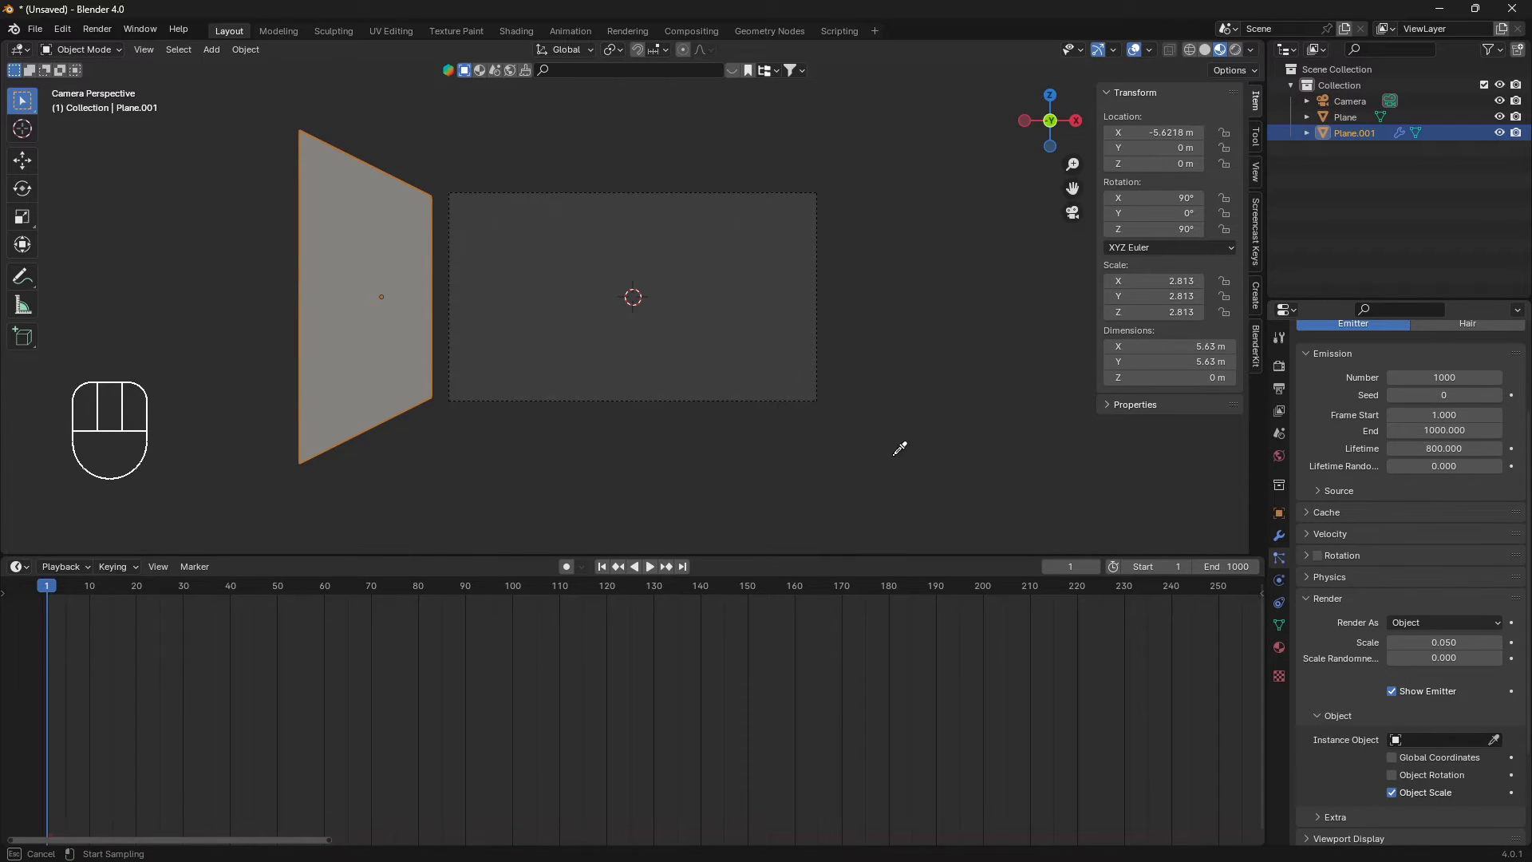
middle_drag(741, 455, 1077, 574)
scroll(587, 463, down, 2)
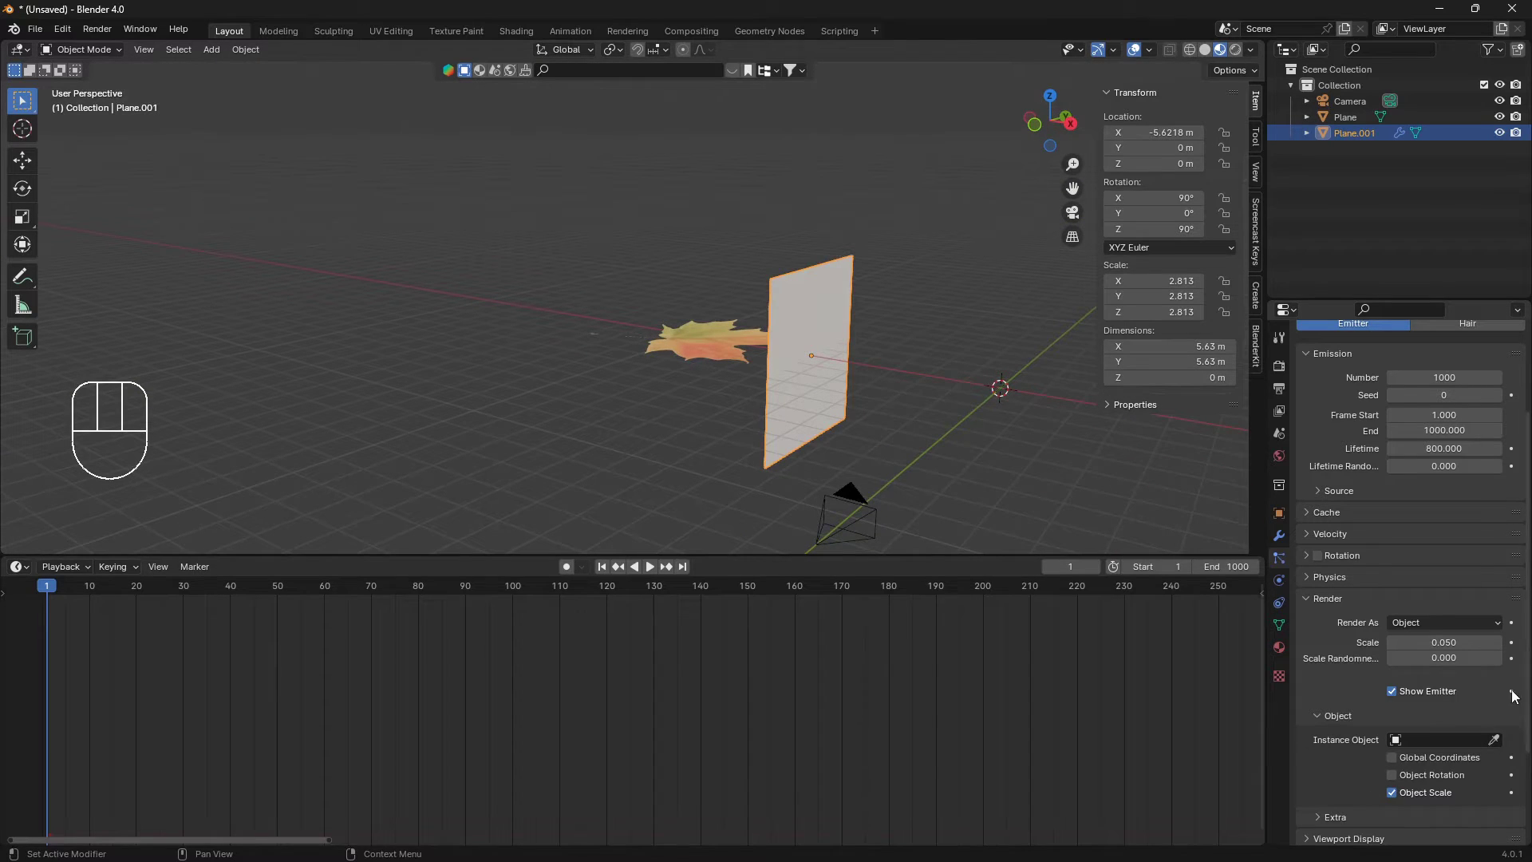
click(702, 340)
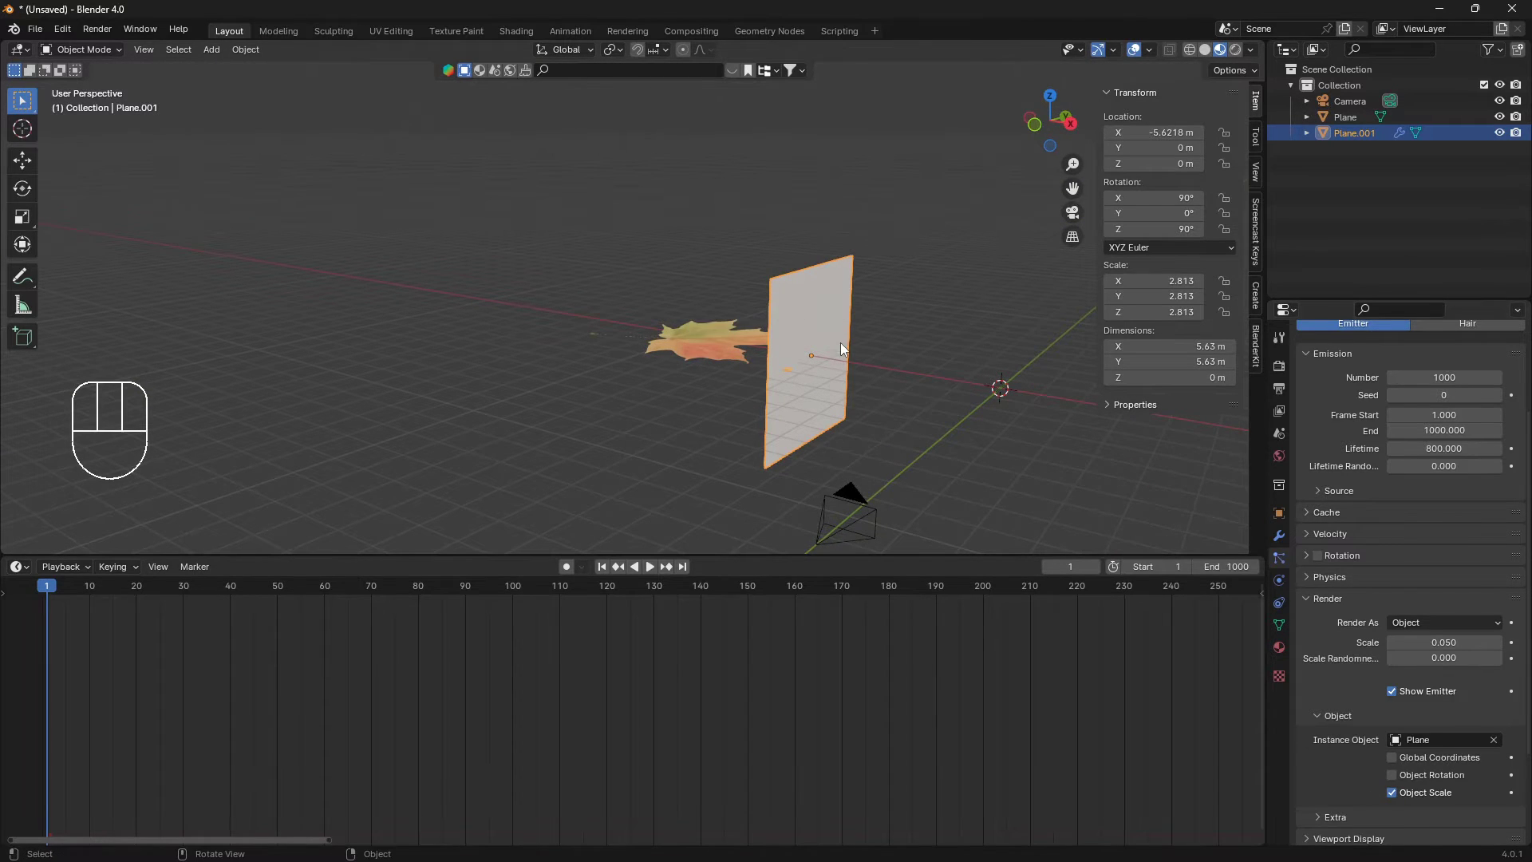
key(KP_0)
key(Home)
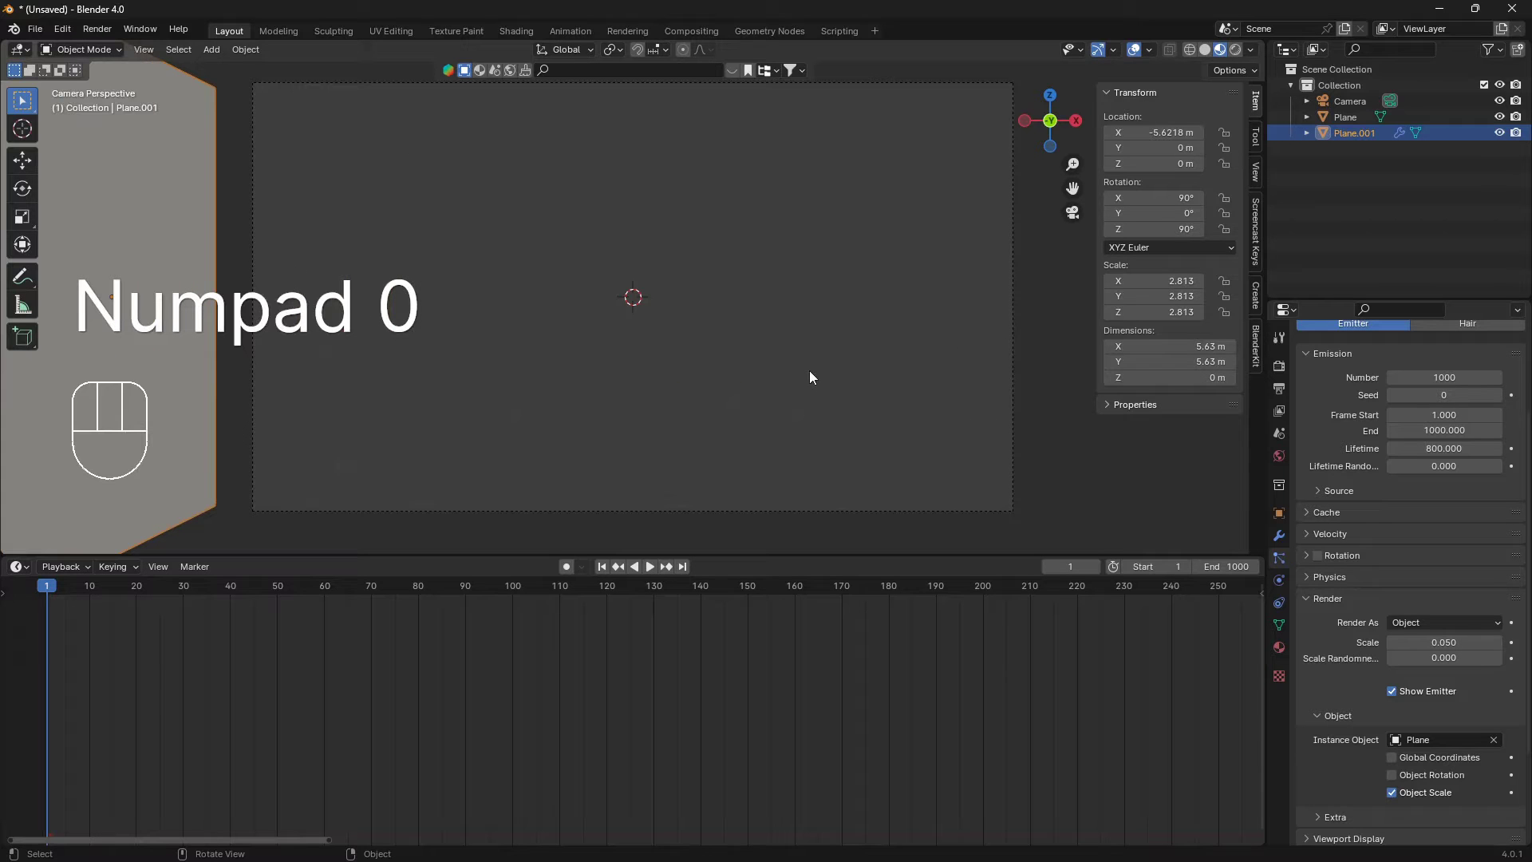
key(space)
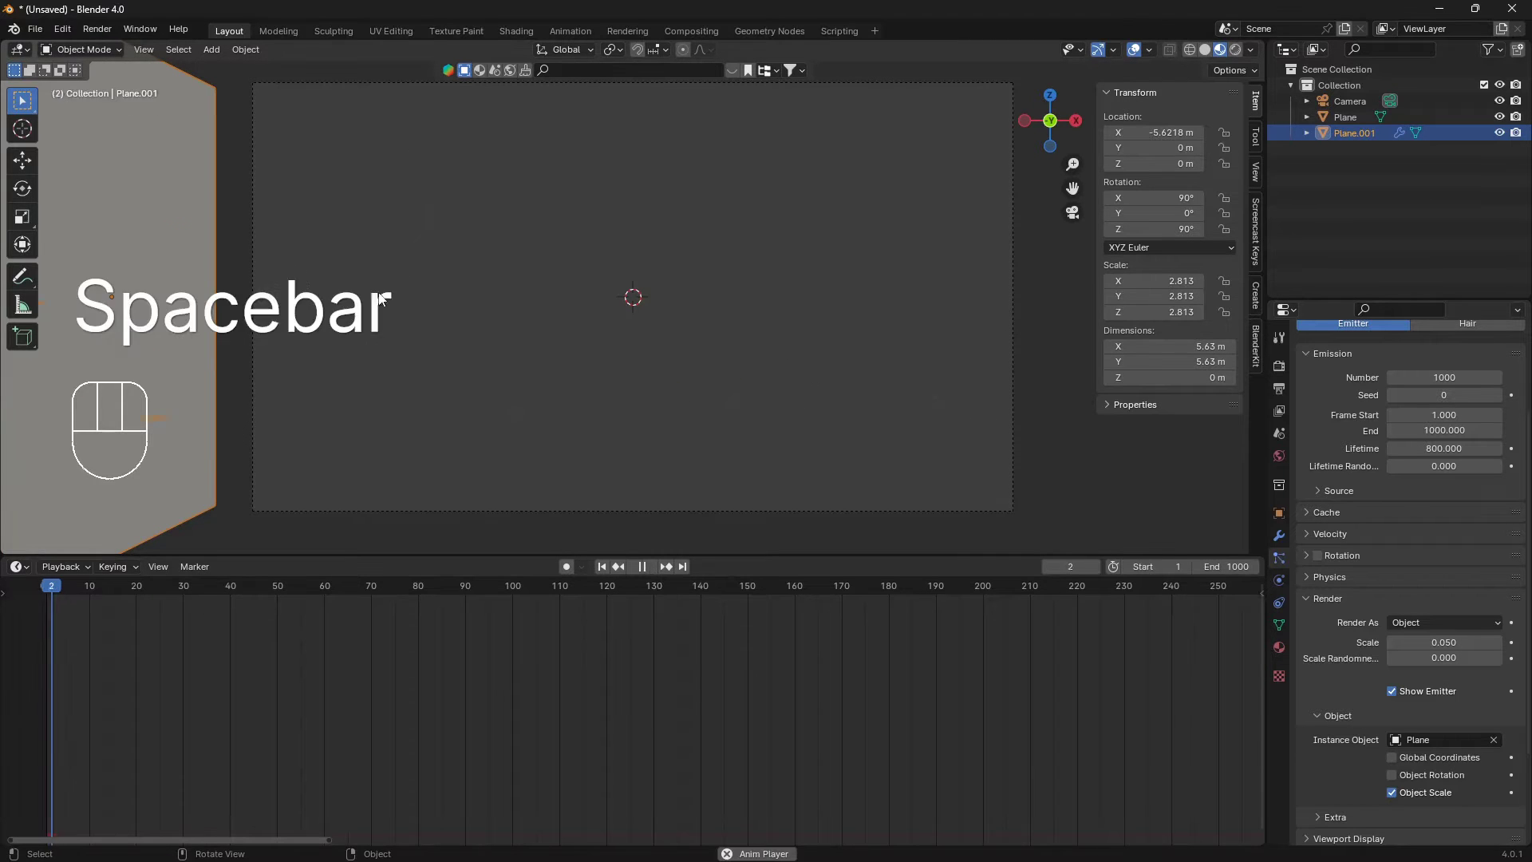
scroll(327, 249, down, 3)
shift+middle_drag(327, 249, 929, 214)
scroll(562, 255, up, 3)
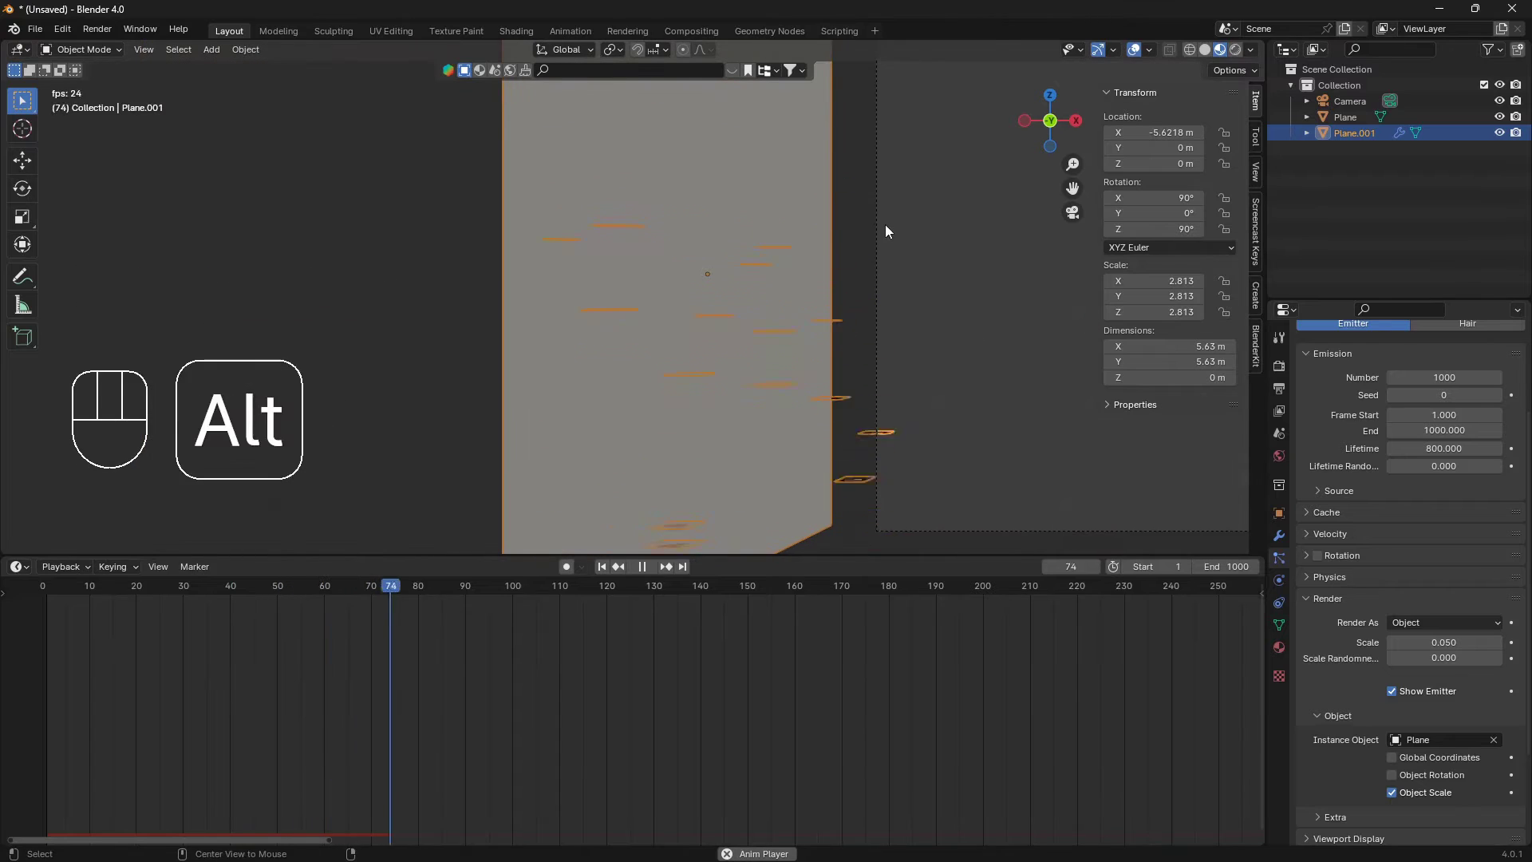
middle_drag(809, 235, 779, 323)
mouse_move(478, 327)
shift+middle_down()
mouse_move(923, 435)
mouse_move(469, 323)
shift+middle_up()
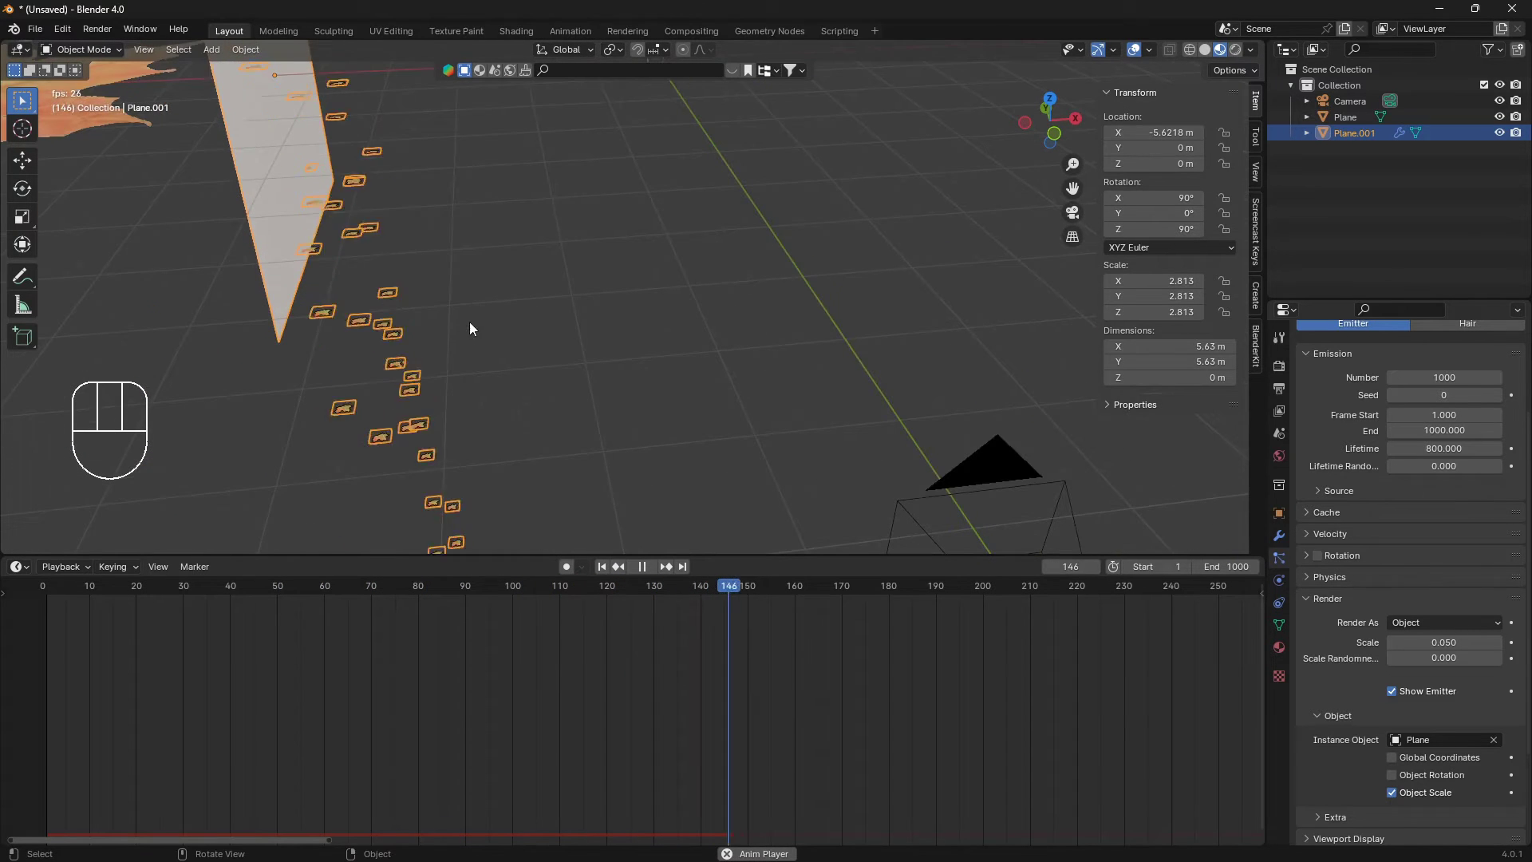
key(v)
key(space)
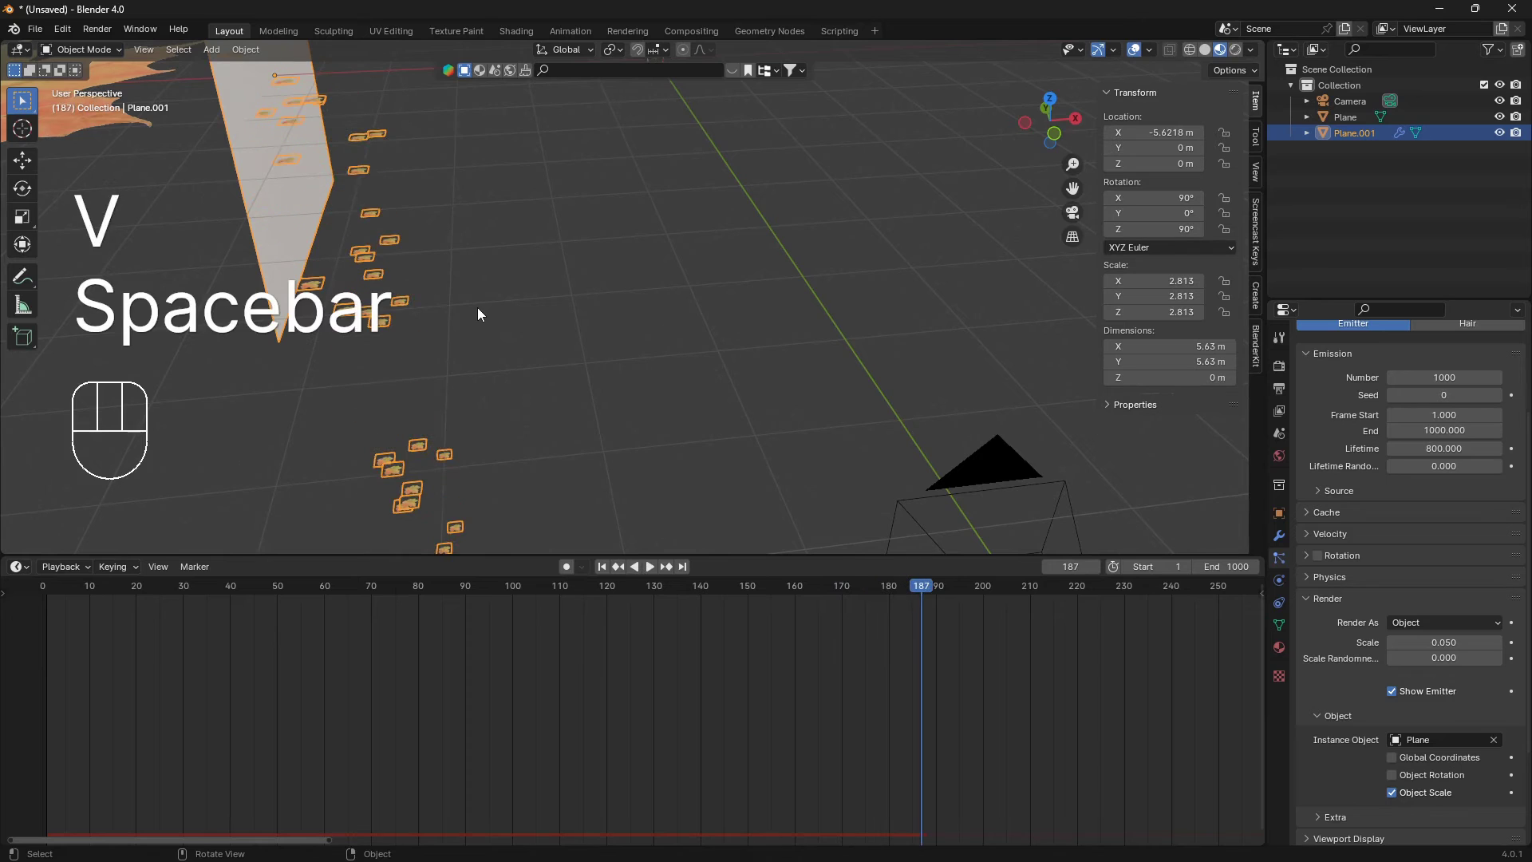
key(shift+Left)
key(KP_0)
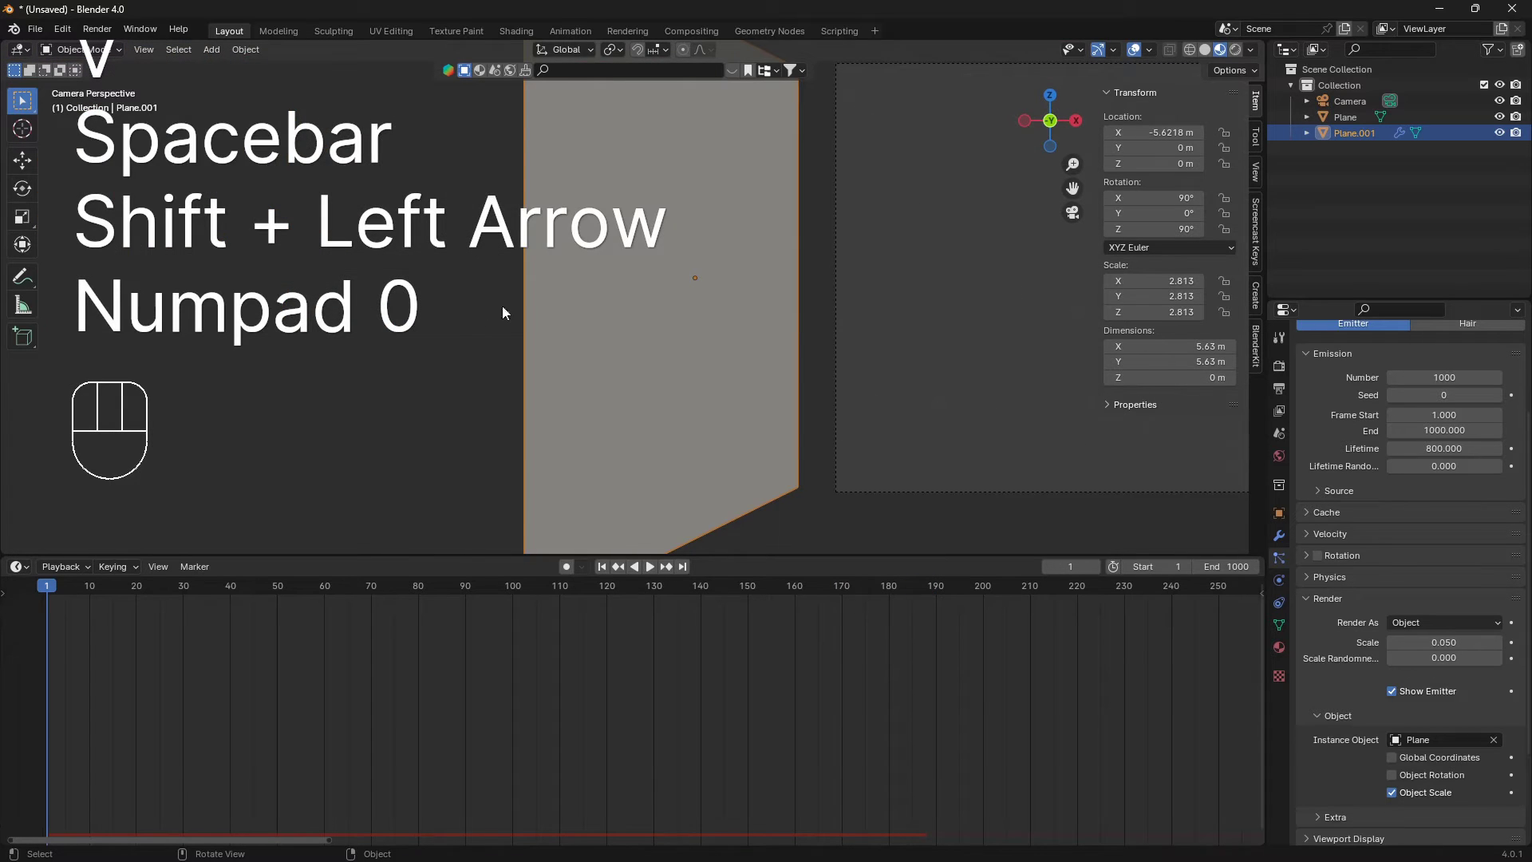
shift+middle_drag(704, 318, 388, 327)
- In the particle Field Weights, drag Gravity down to 0.000
scroll(251, 375, up, 1)
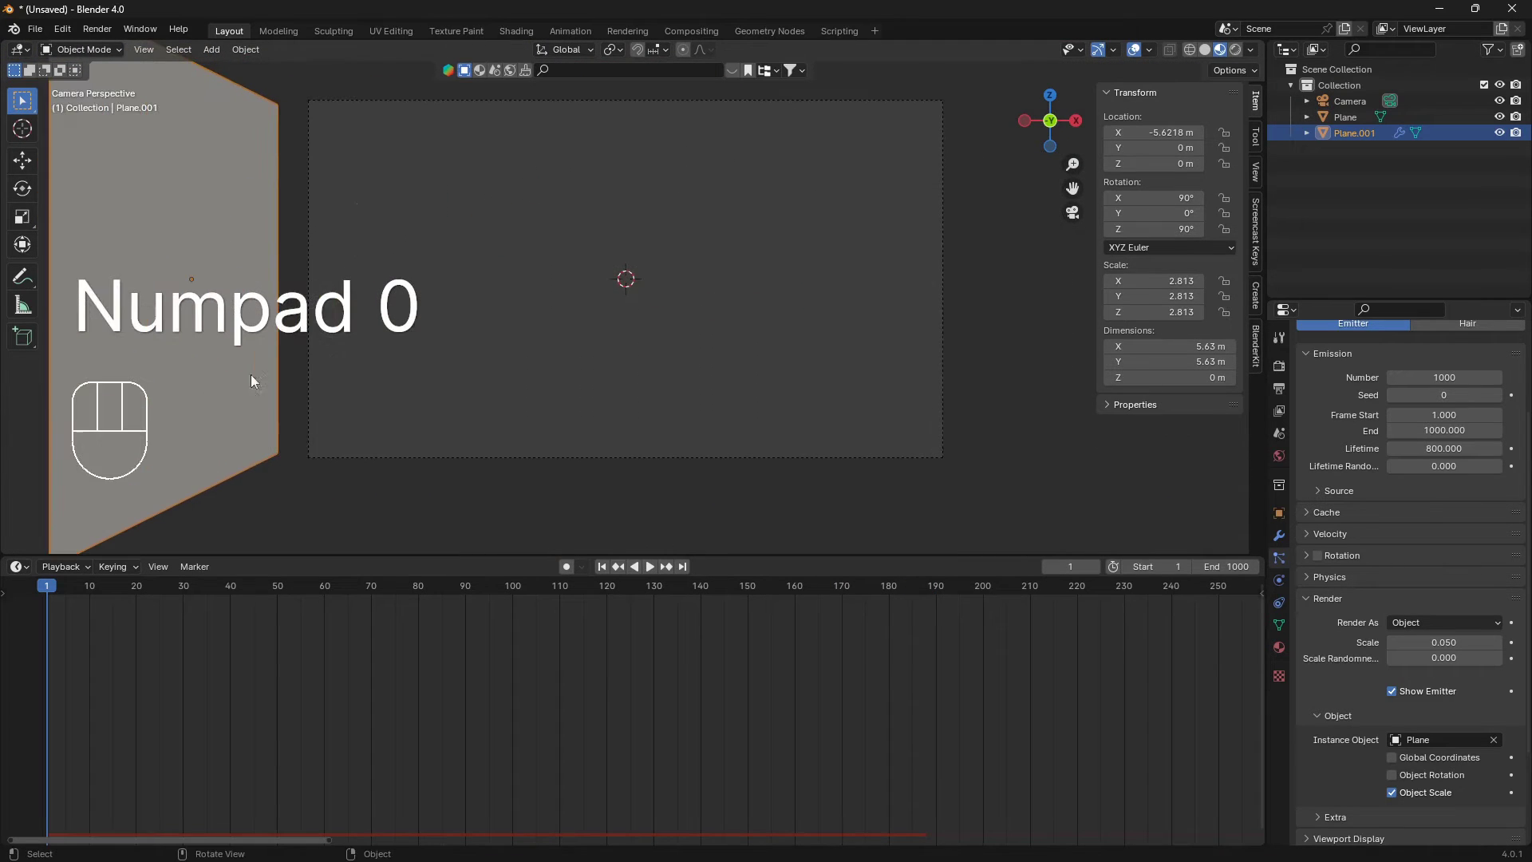
scroll(251, 384, down, 1)
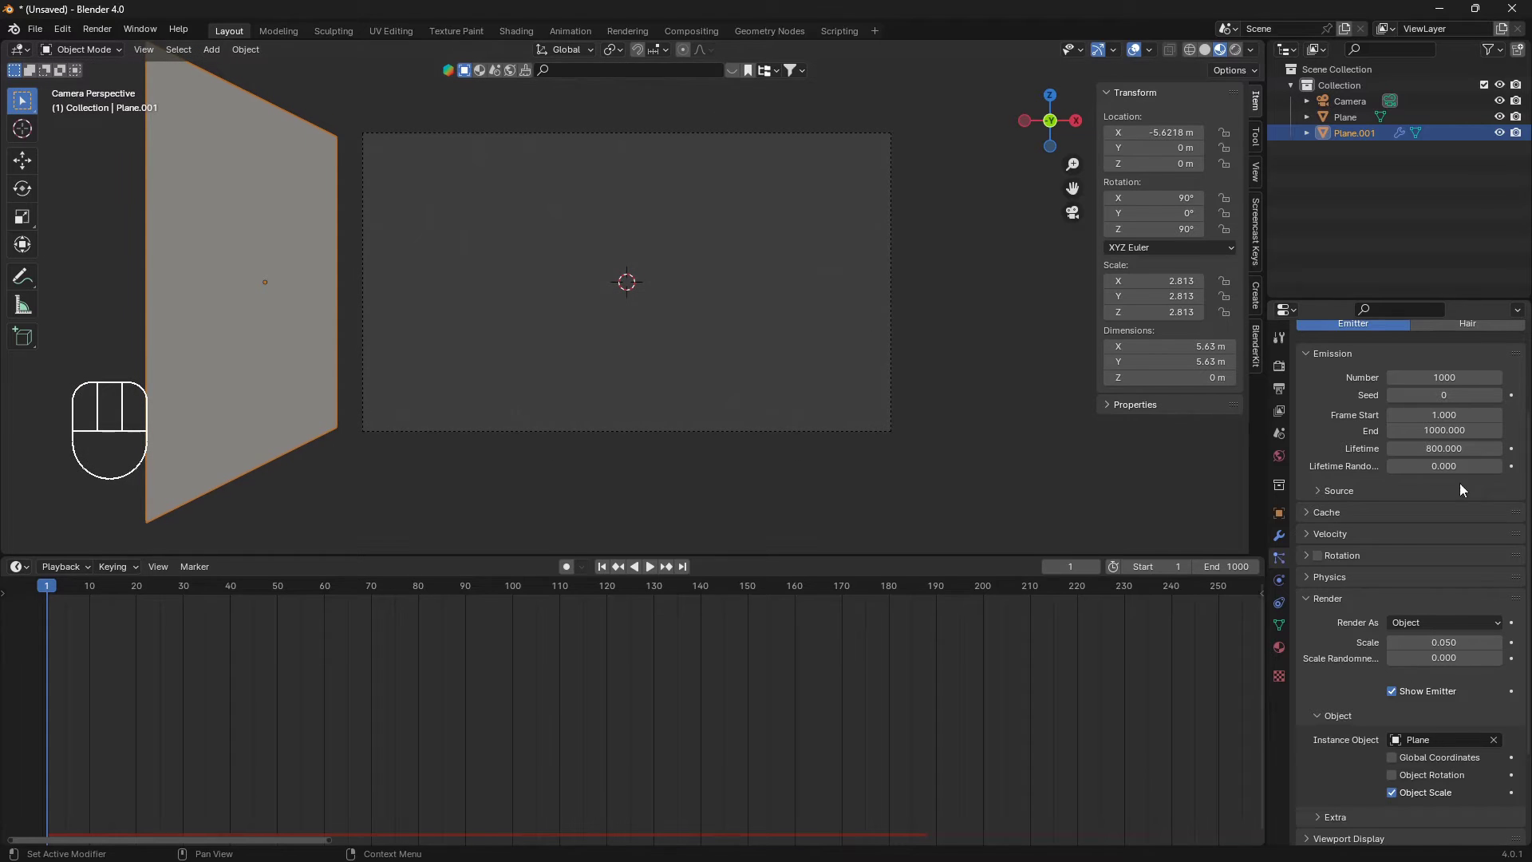
scroll(1421, 639, down, 4)
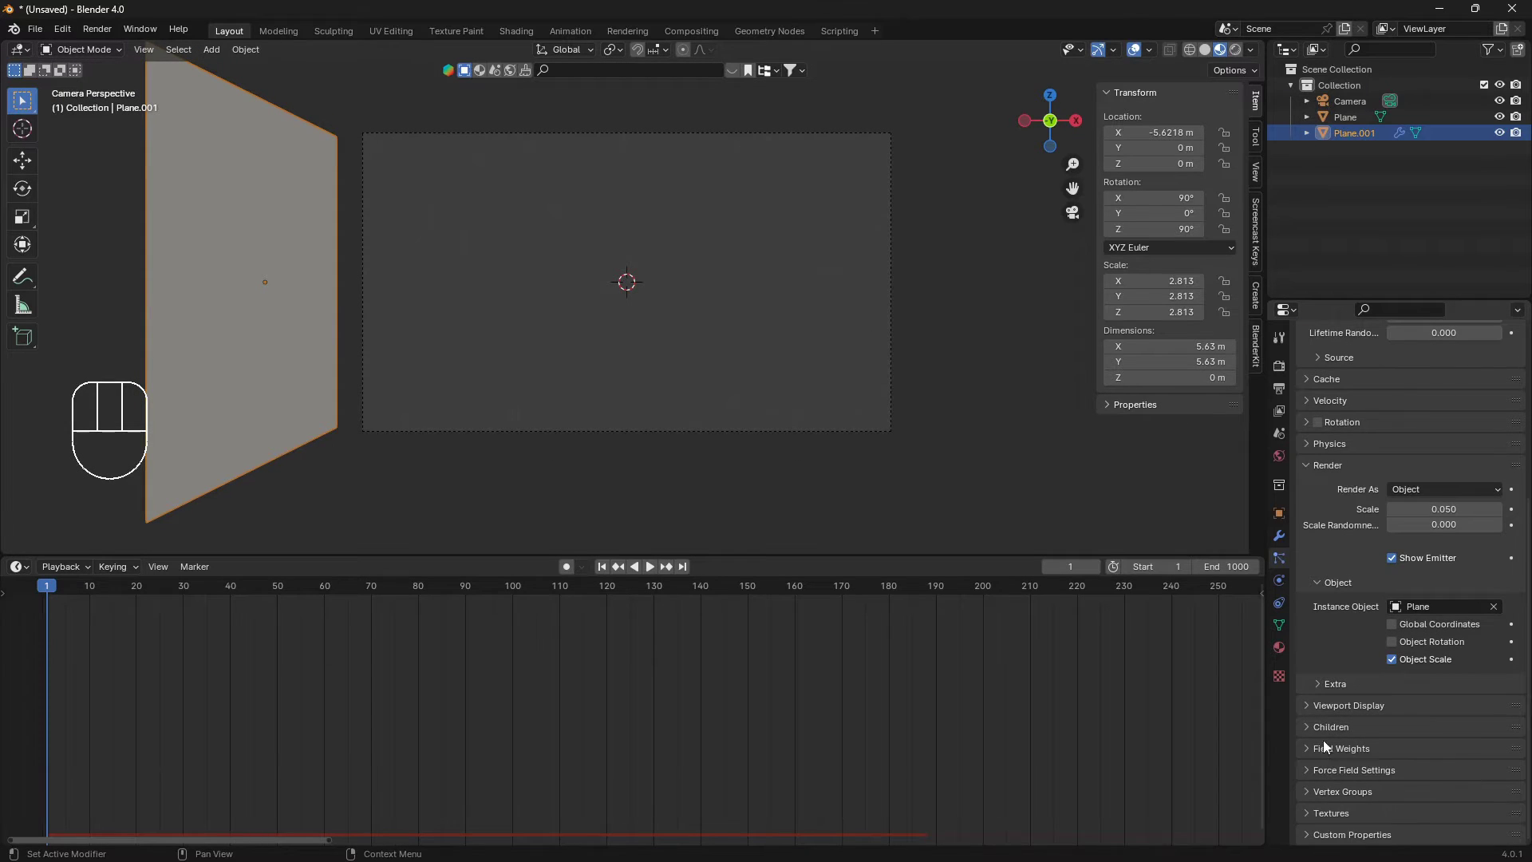
click(1301, 750)
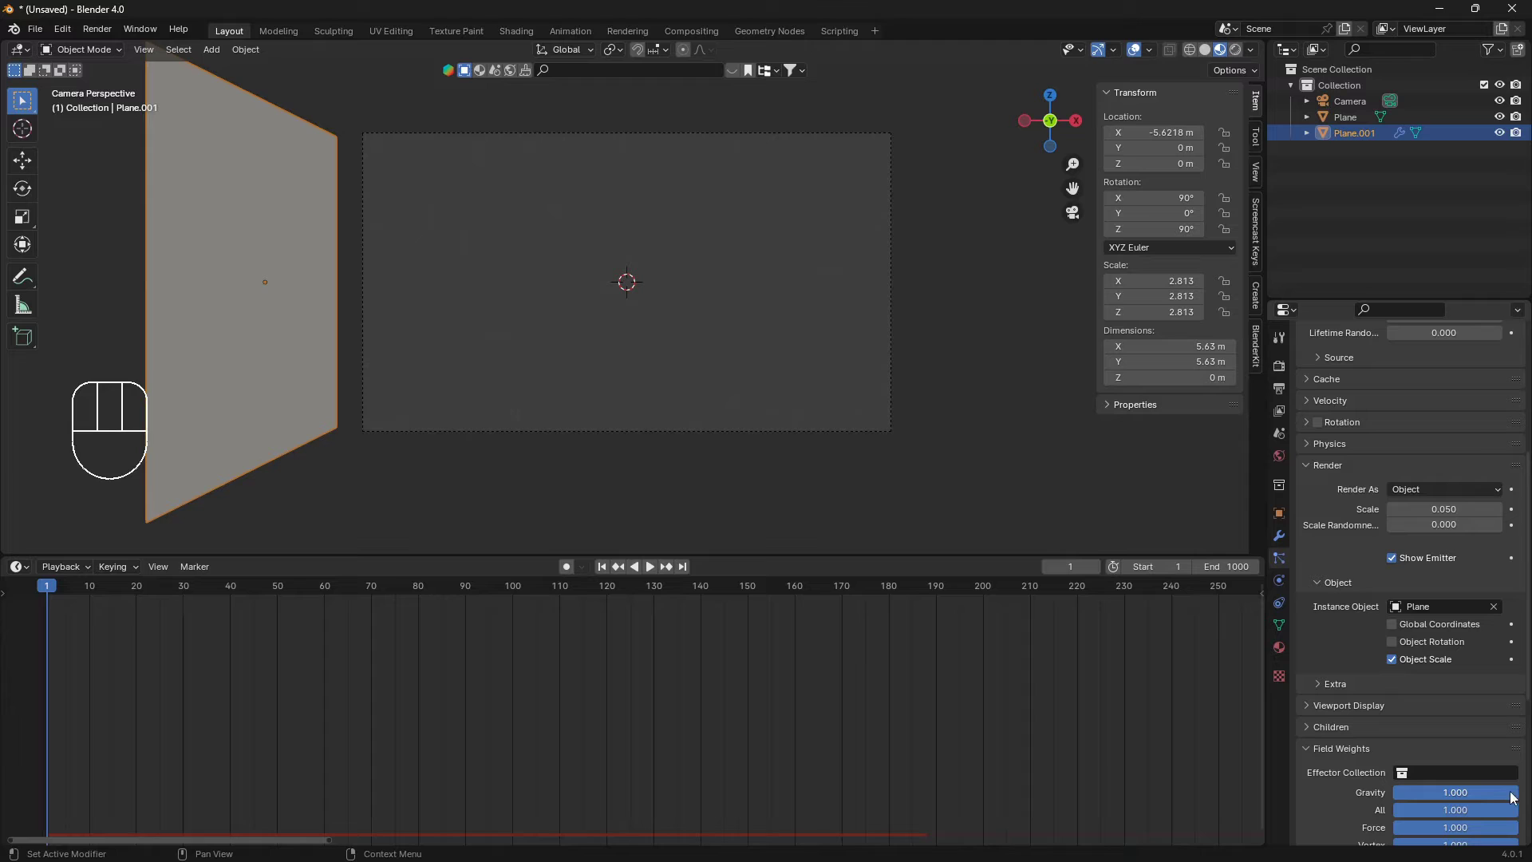
drag(1513, 796, 1393, 797)
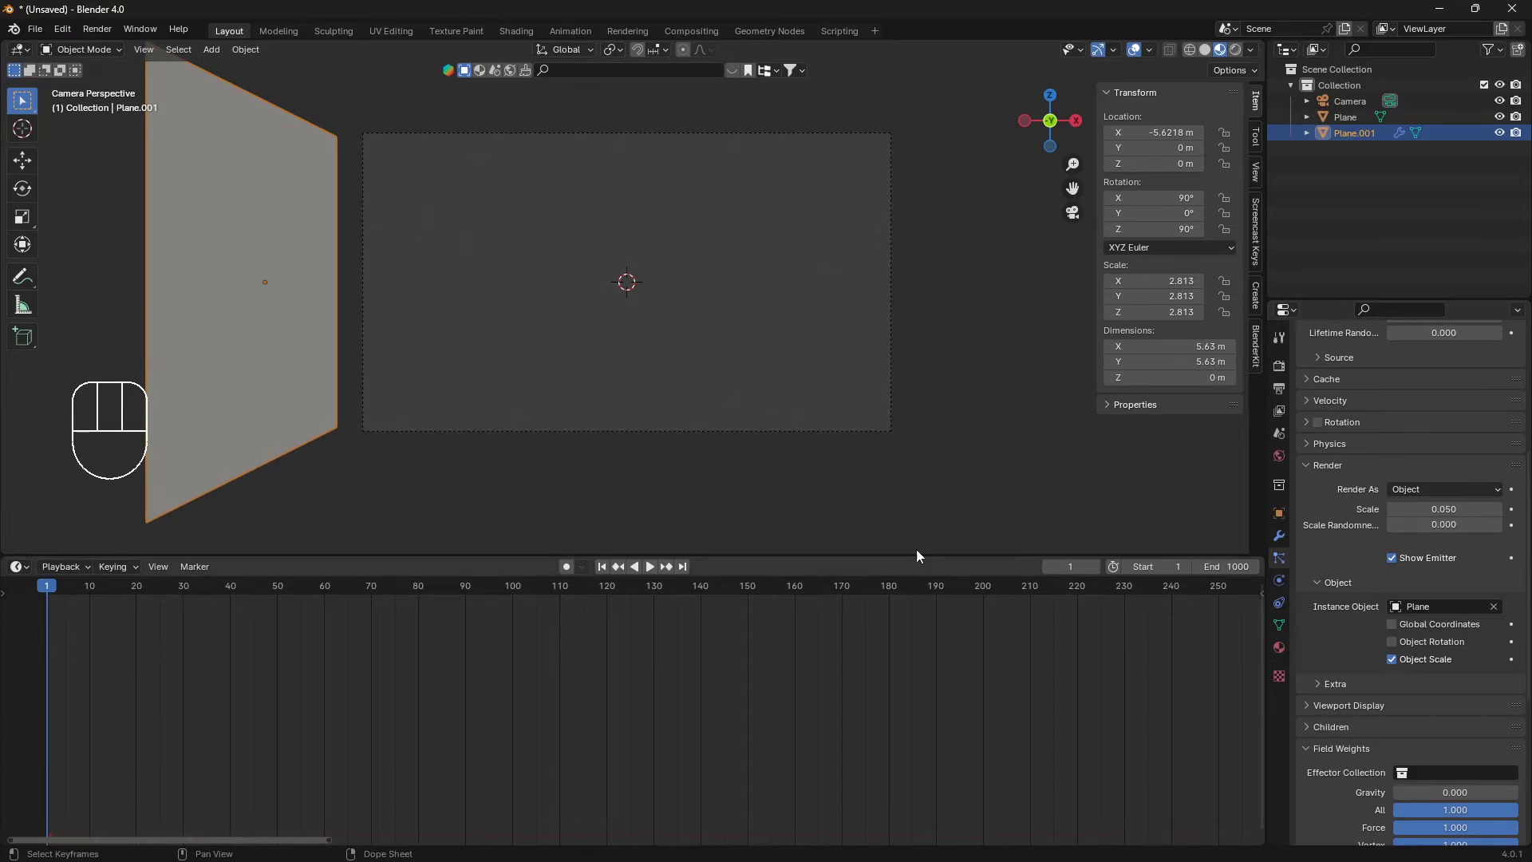
scroll(807, 490, up, 2)
key(space)
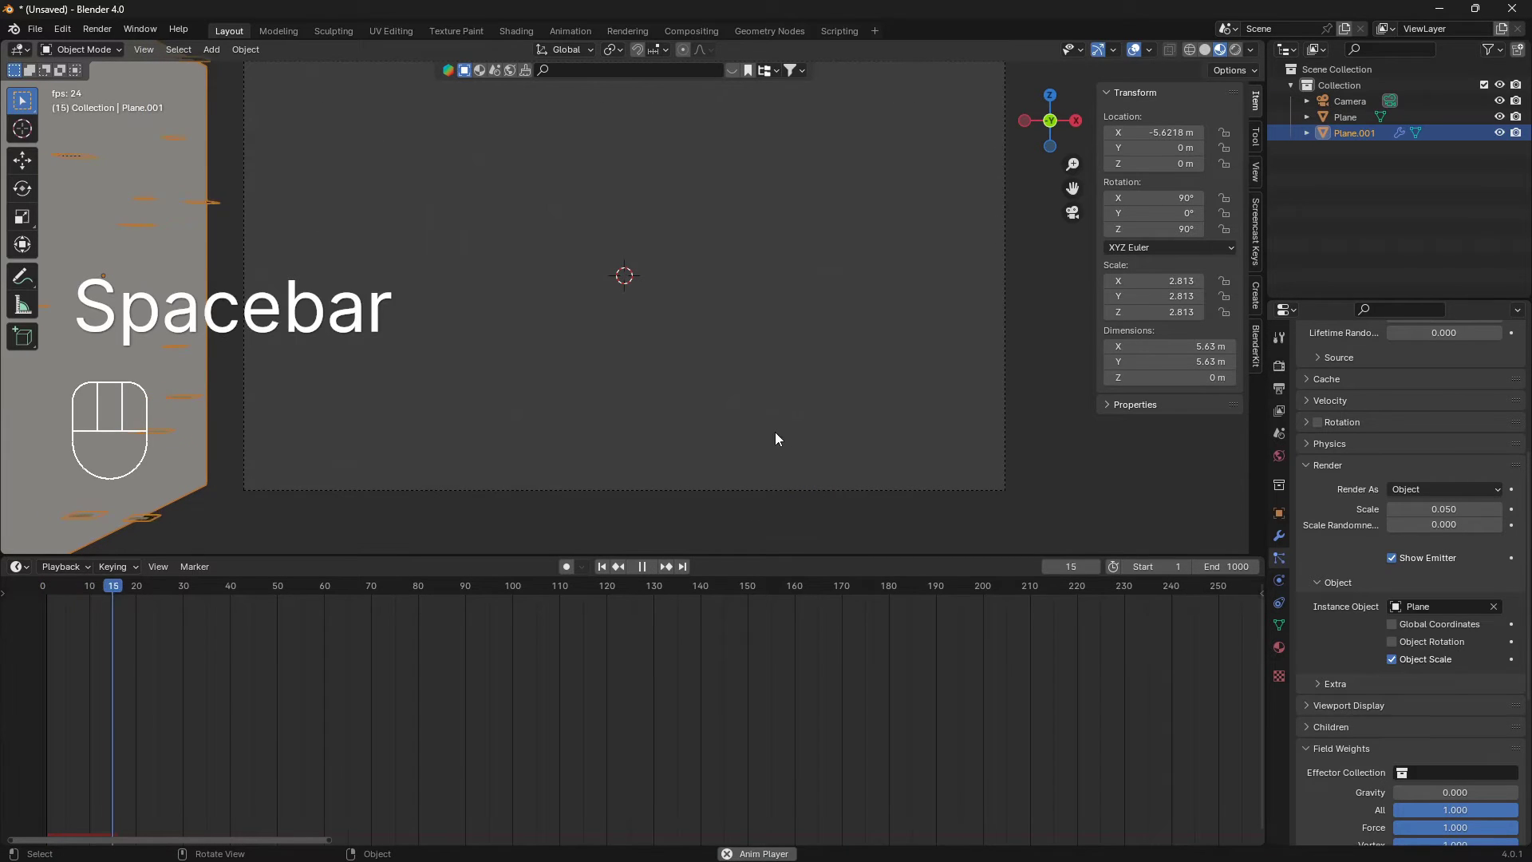
scroll(774, 432, down, 1)
key(alt+a)
scroll(773, 430, up, 2)
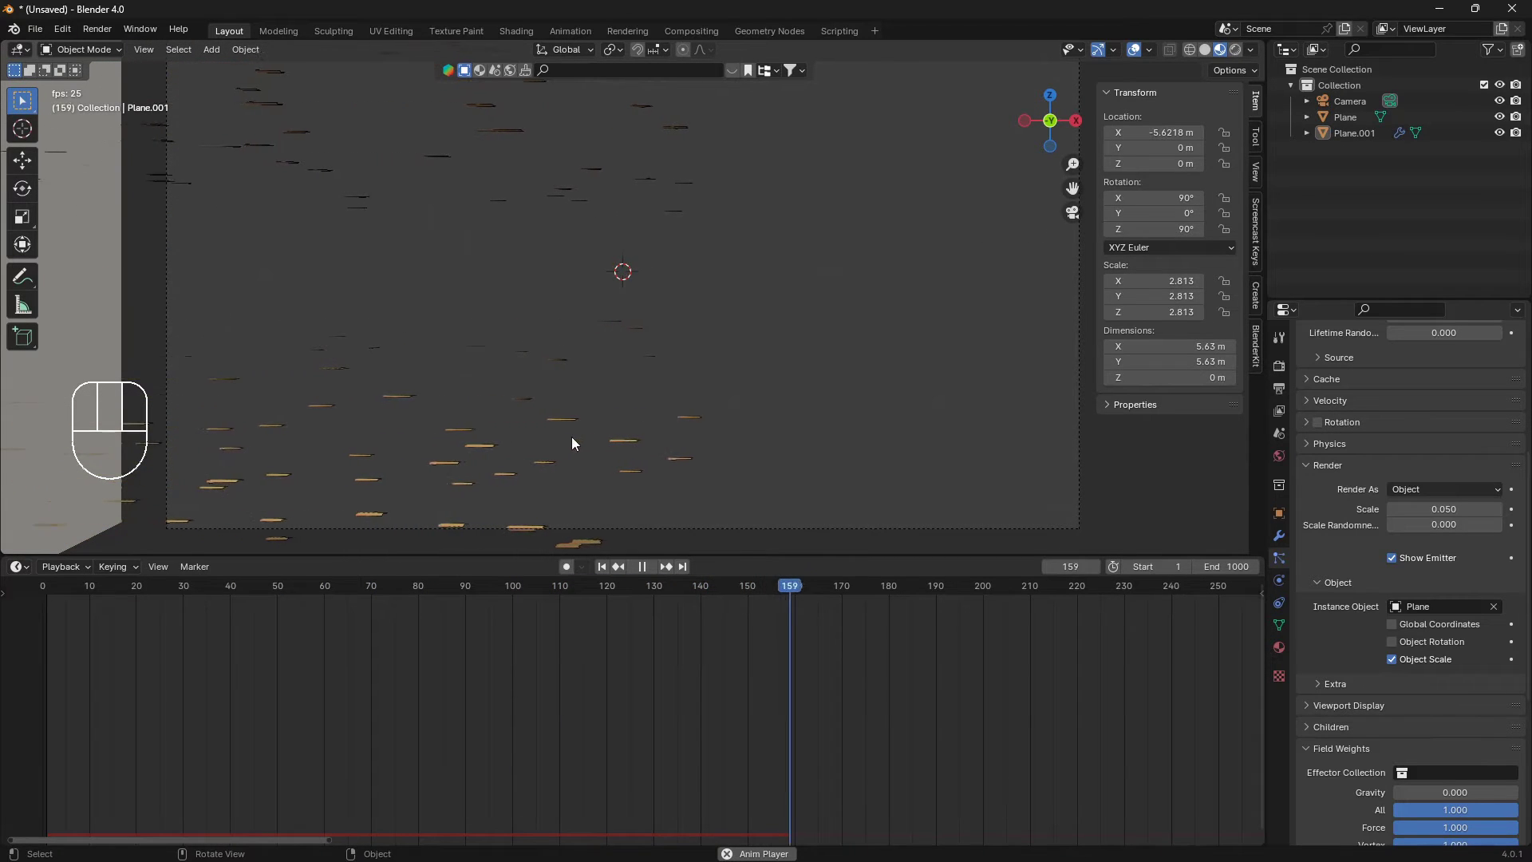
middle_drag(617, 428, 581, 303)
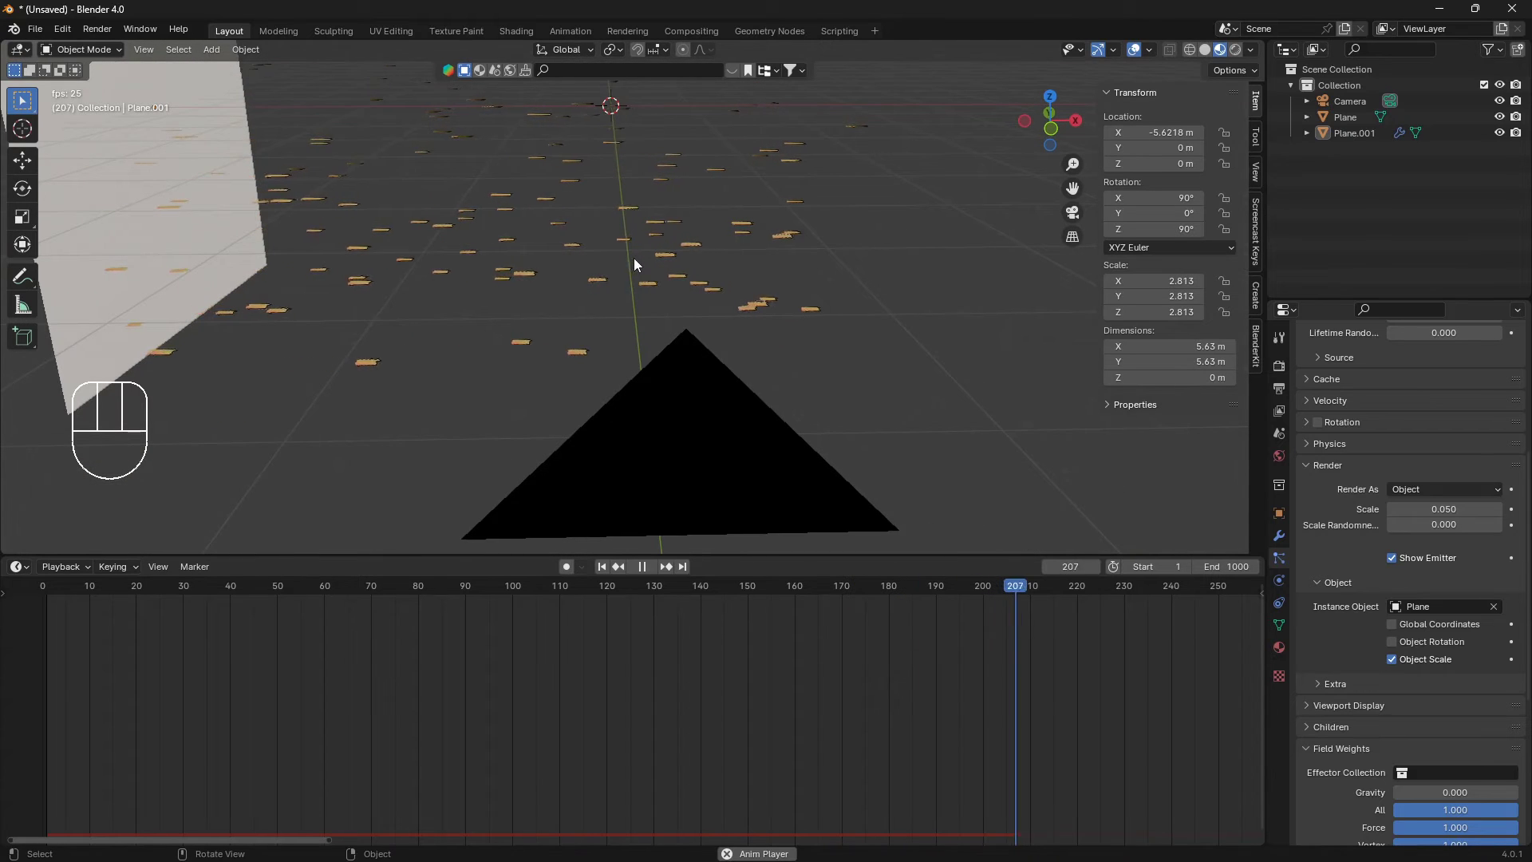
key(space)
key(shift+Left)
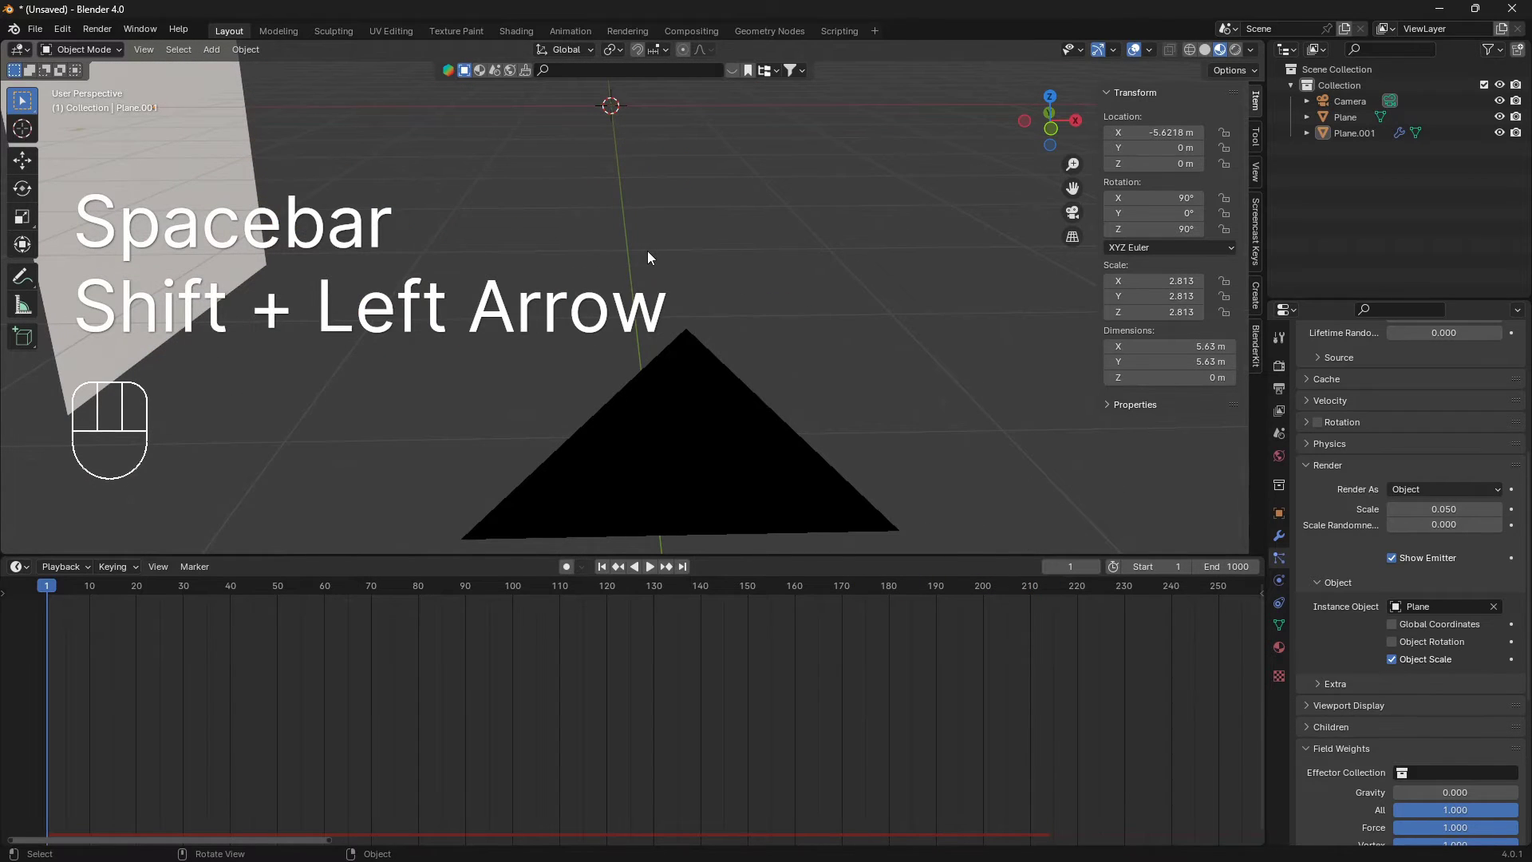
key(KP_0)
scroll(1425, 539, up, 1)
scroll(1425, 539, up, 1)
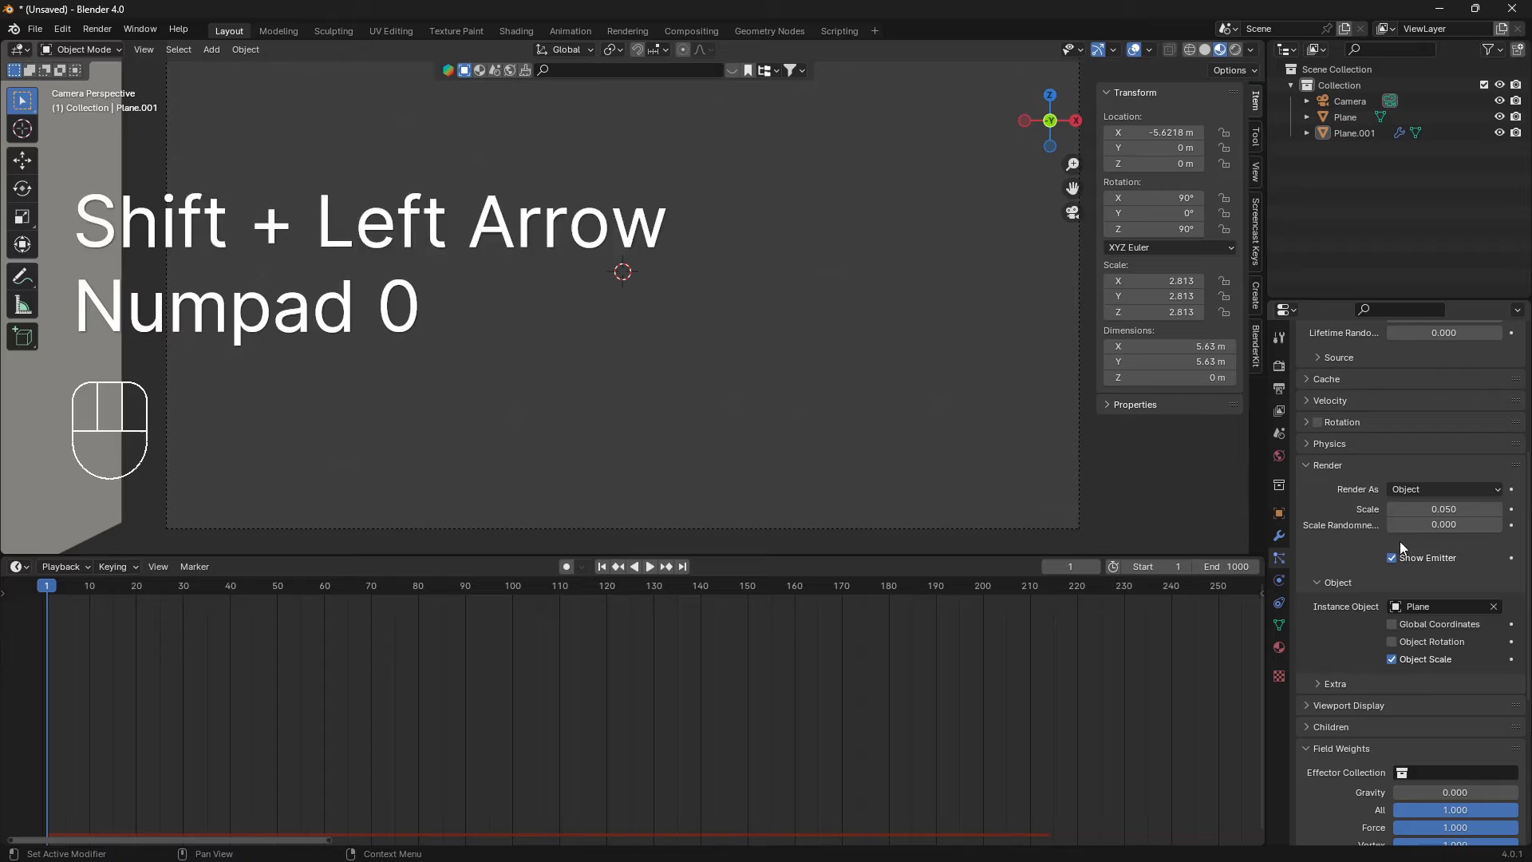
- Enable particle rotation with Randomize set to 1.0, back in camera view
click(1319, 486)
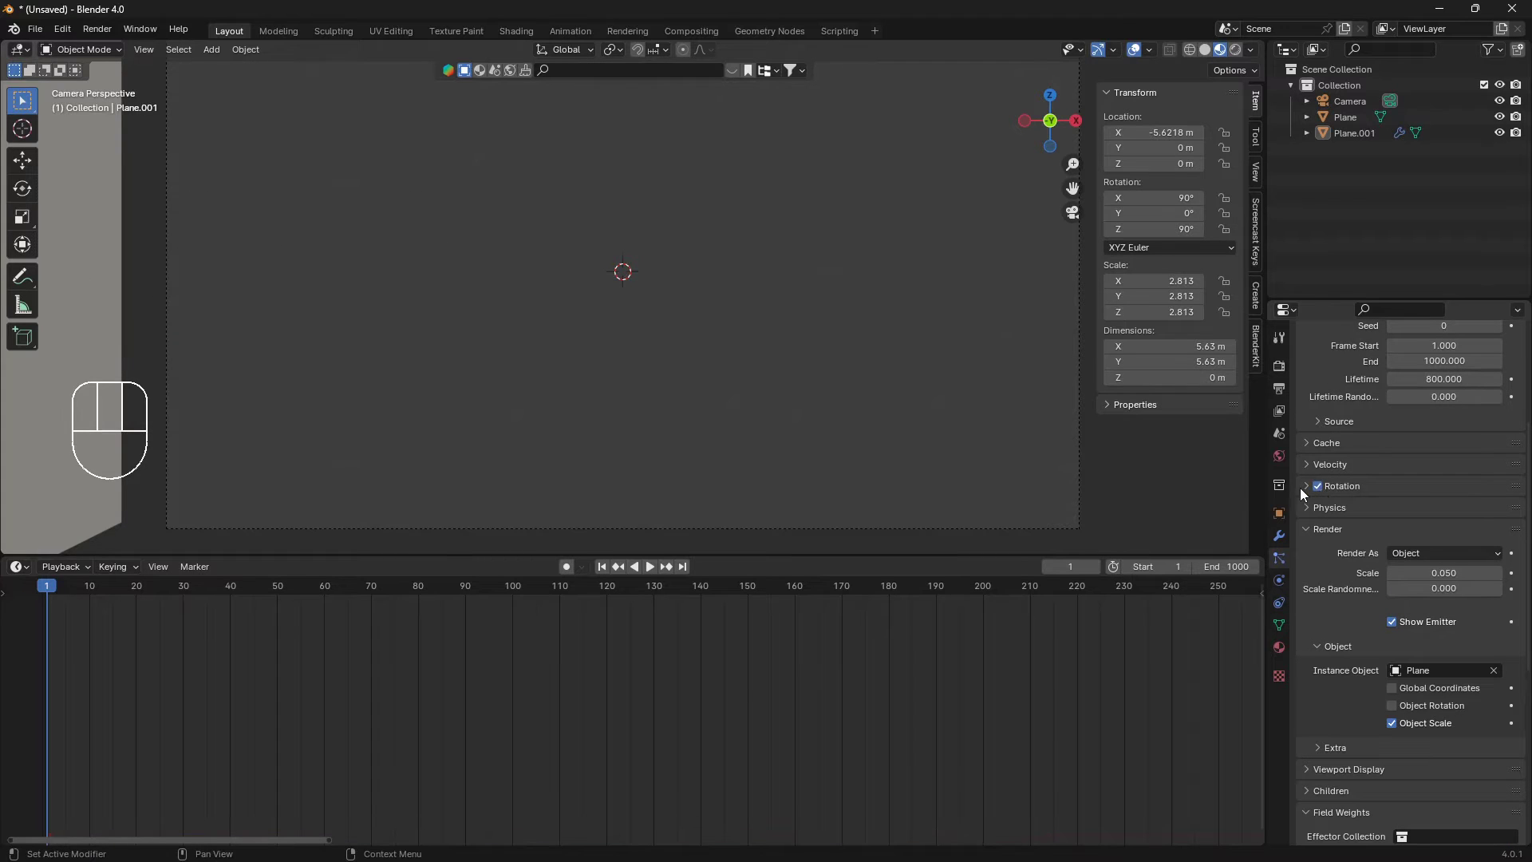
click(1304, 486)
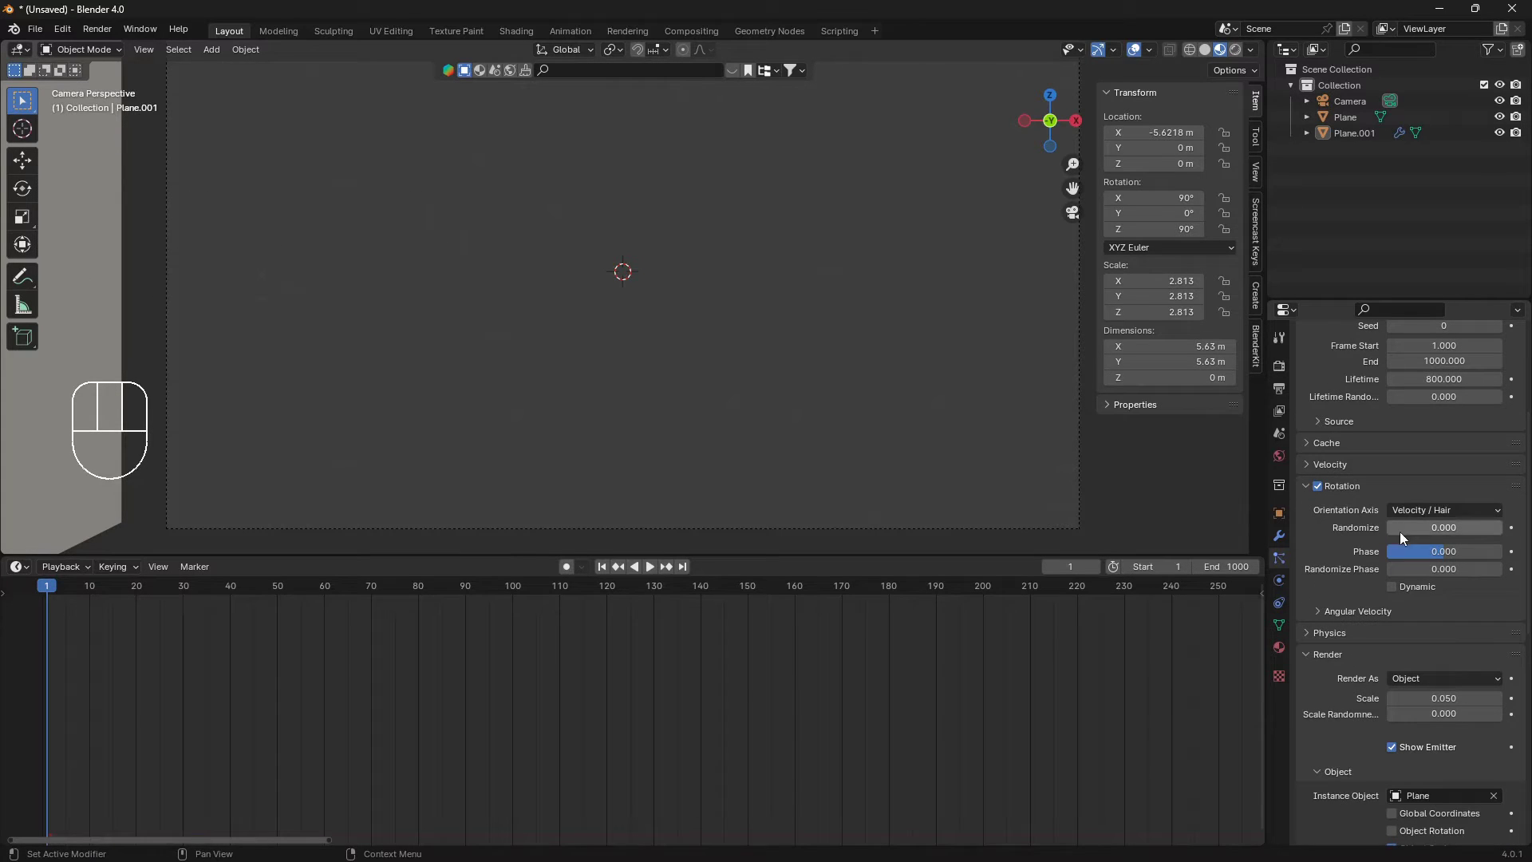
drag(1401, 528, 1508, 531)
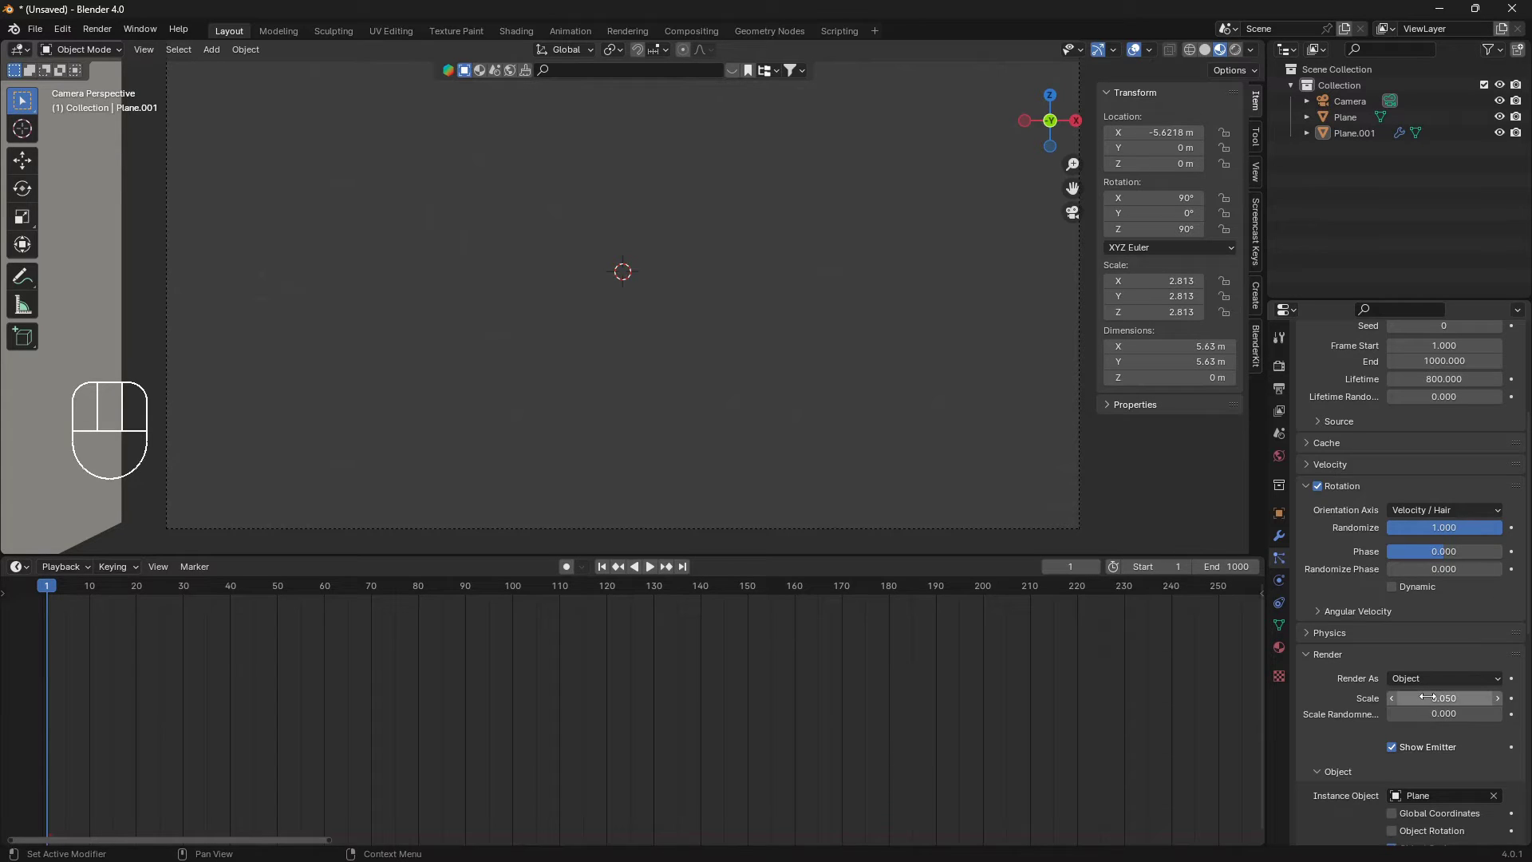
key(KP_0)
key(KP_0)
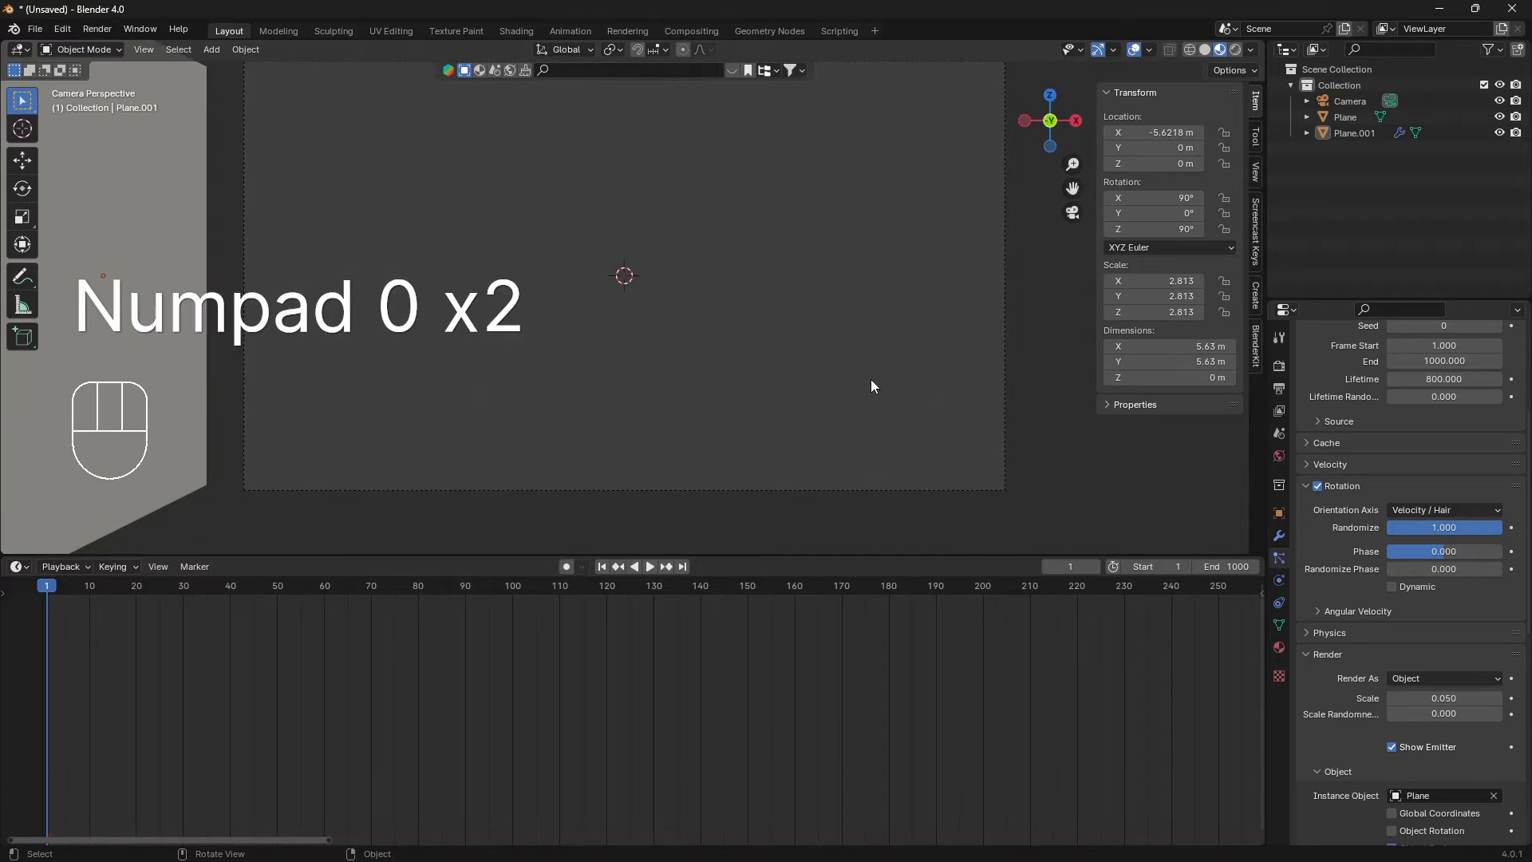
- Preview the tumbling leaves and raise the leaf scale to 0.060
key(space)
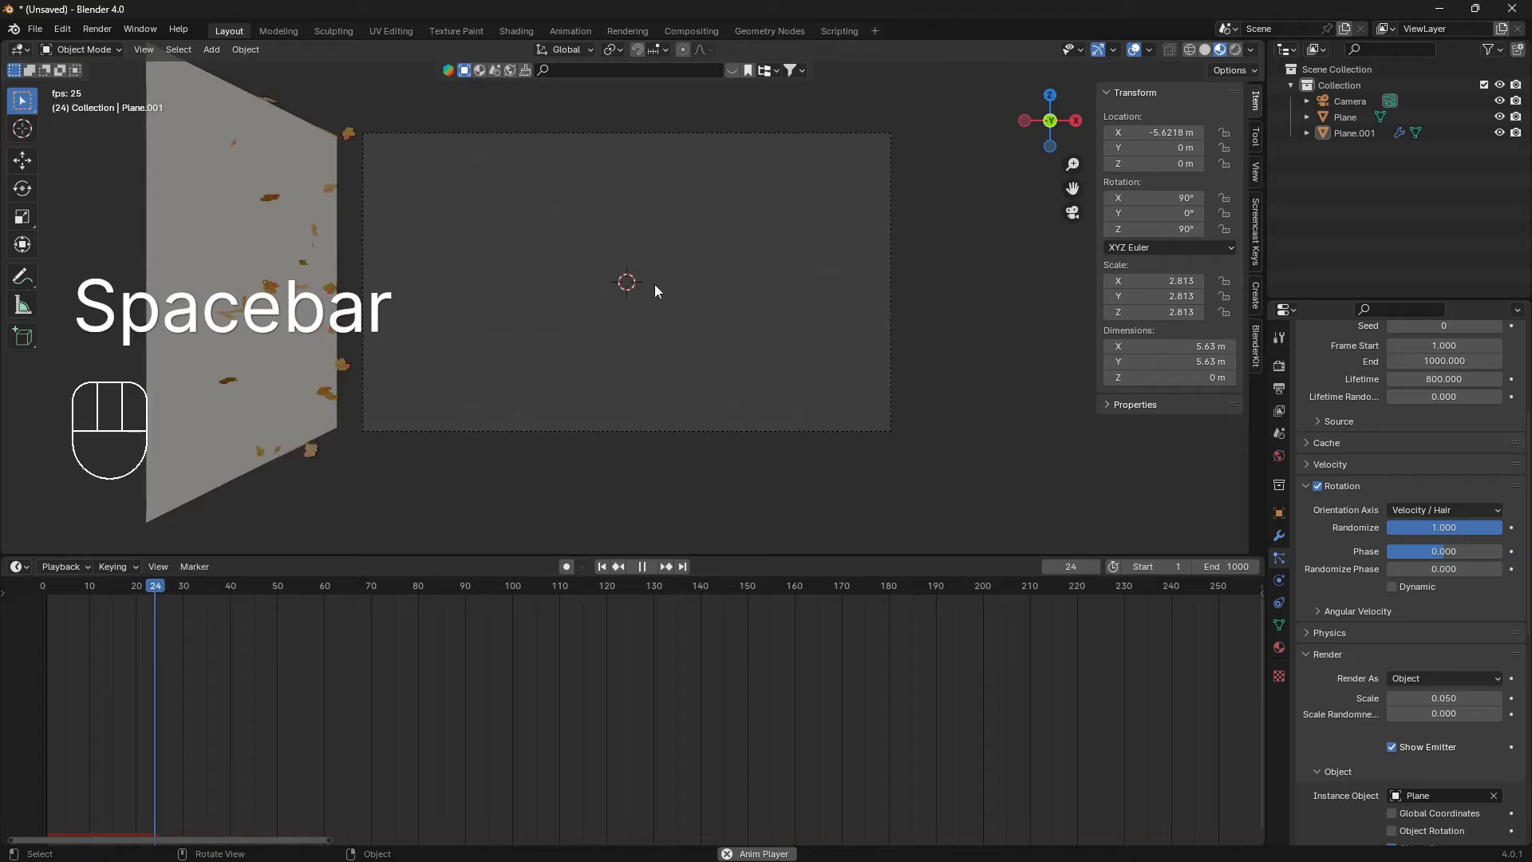
key(shift)
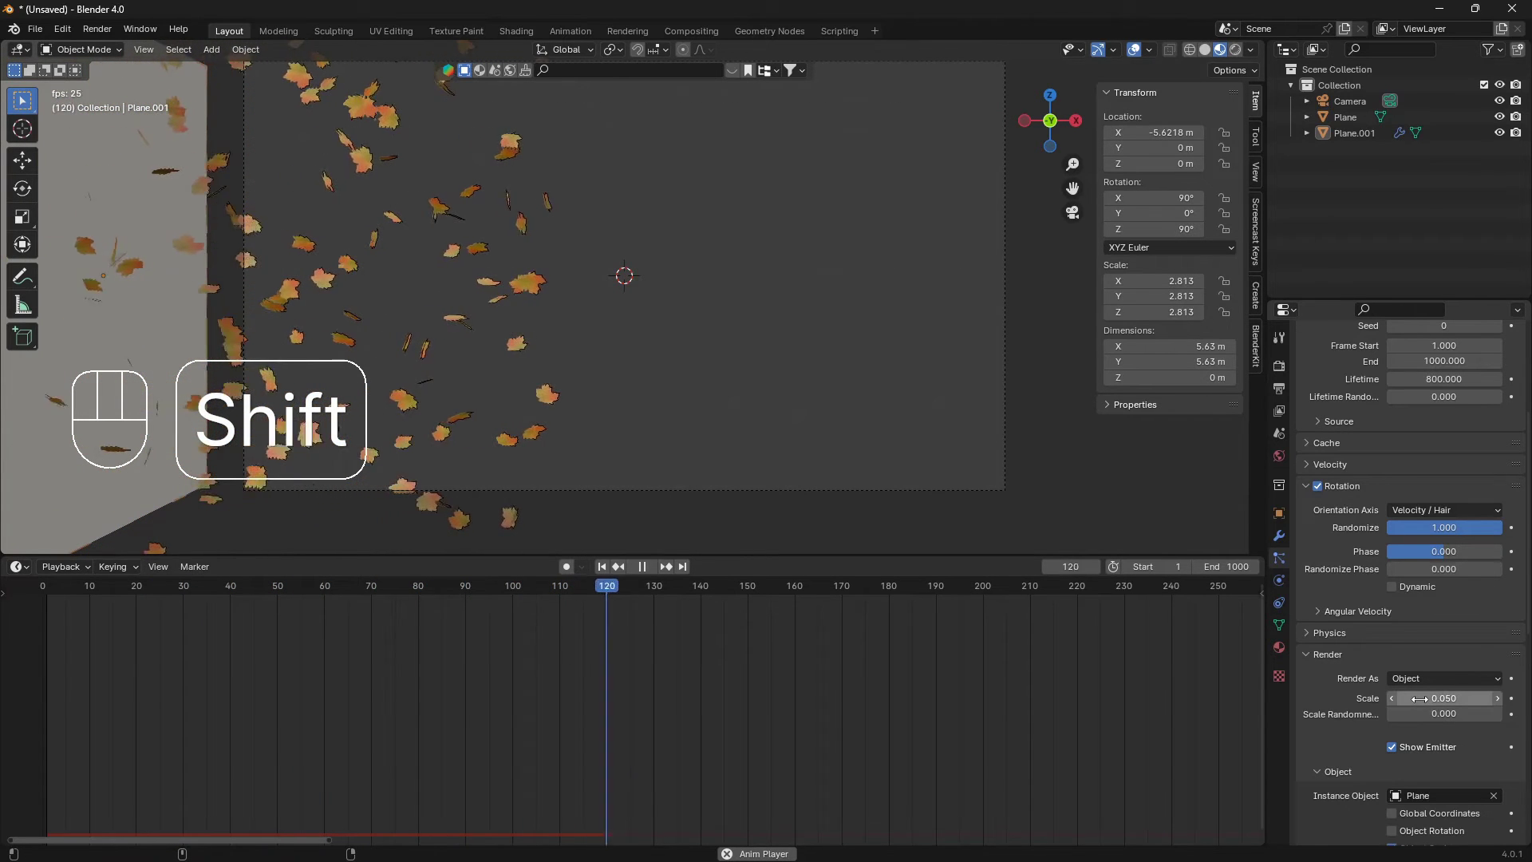
shift+drag(1429, 698, 1477, 715)
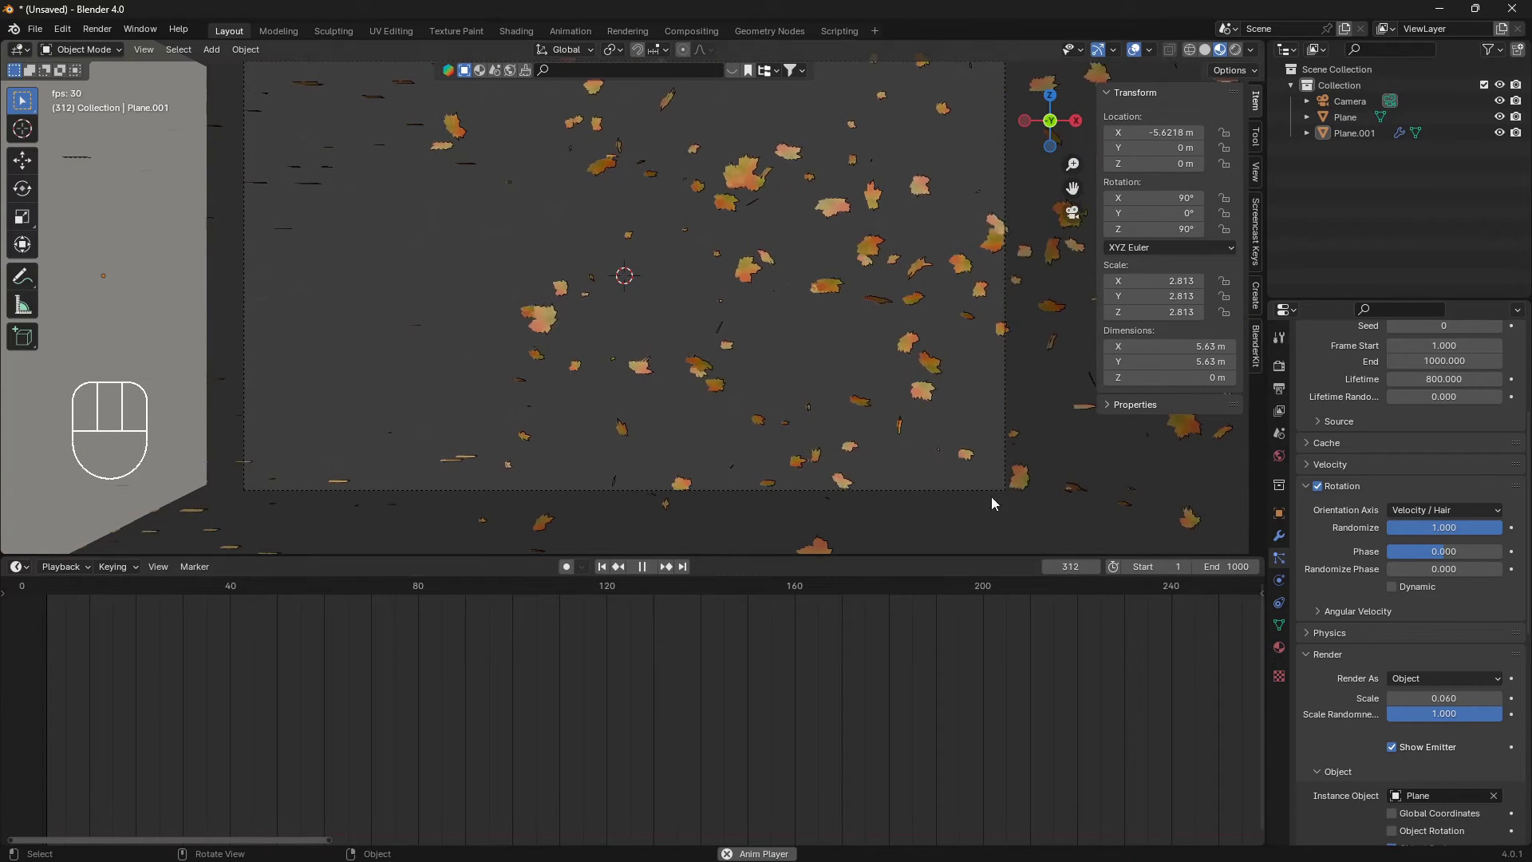
- Replay the falling leaves once more, then stop playback and rewind to frame 1
key(space)
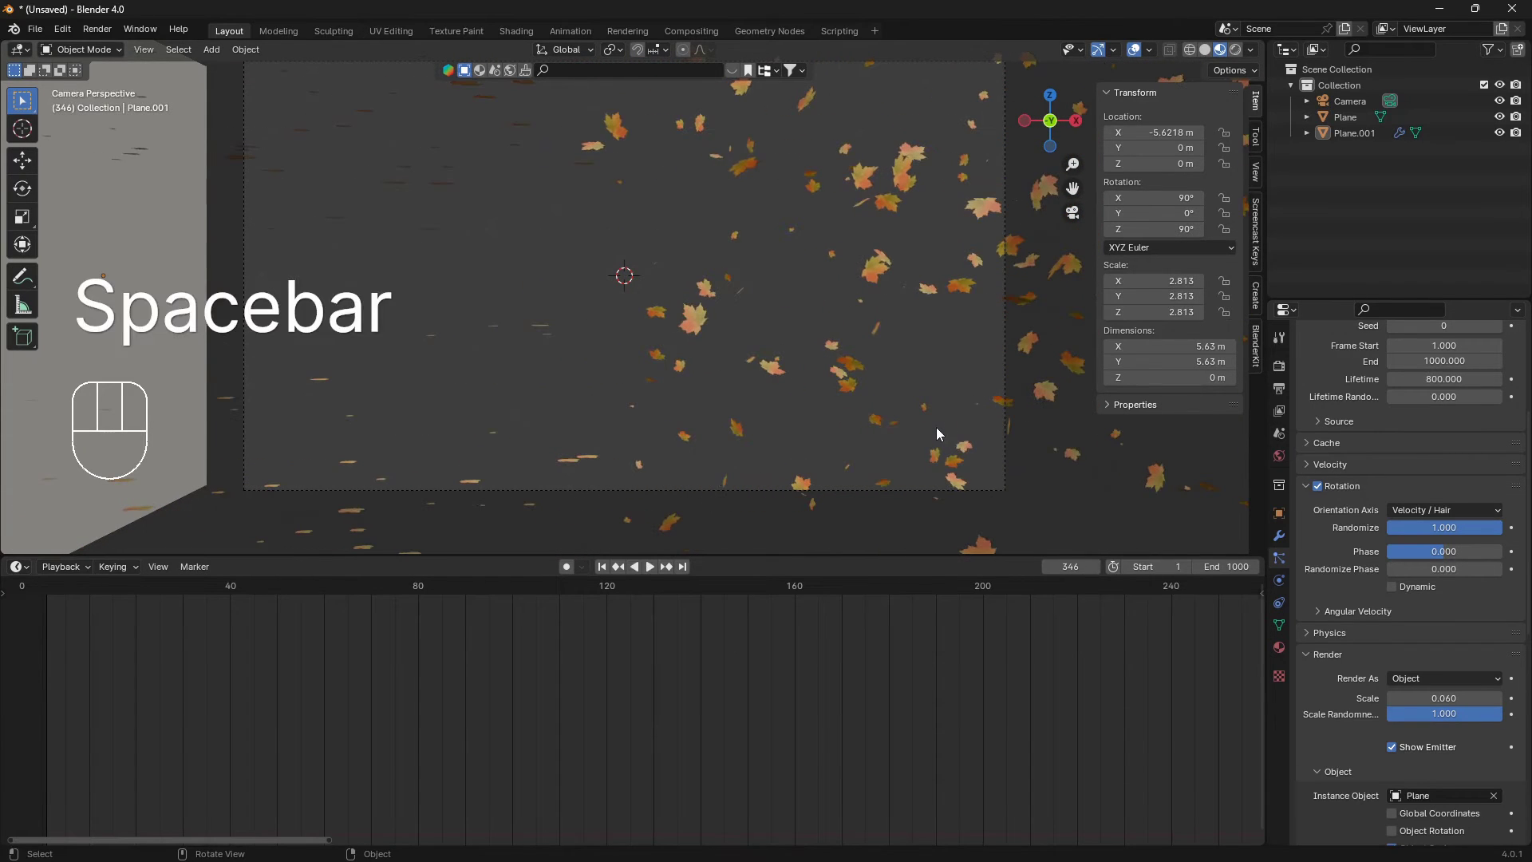
key(space)
key(space)
key(shift+Left)
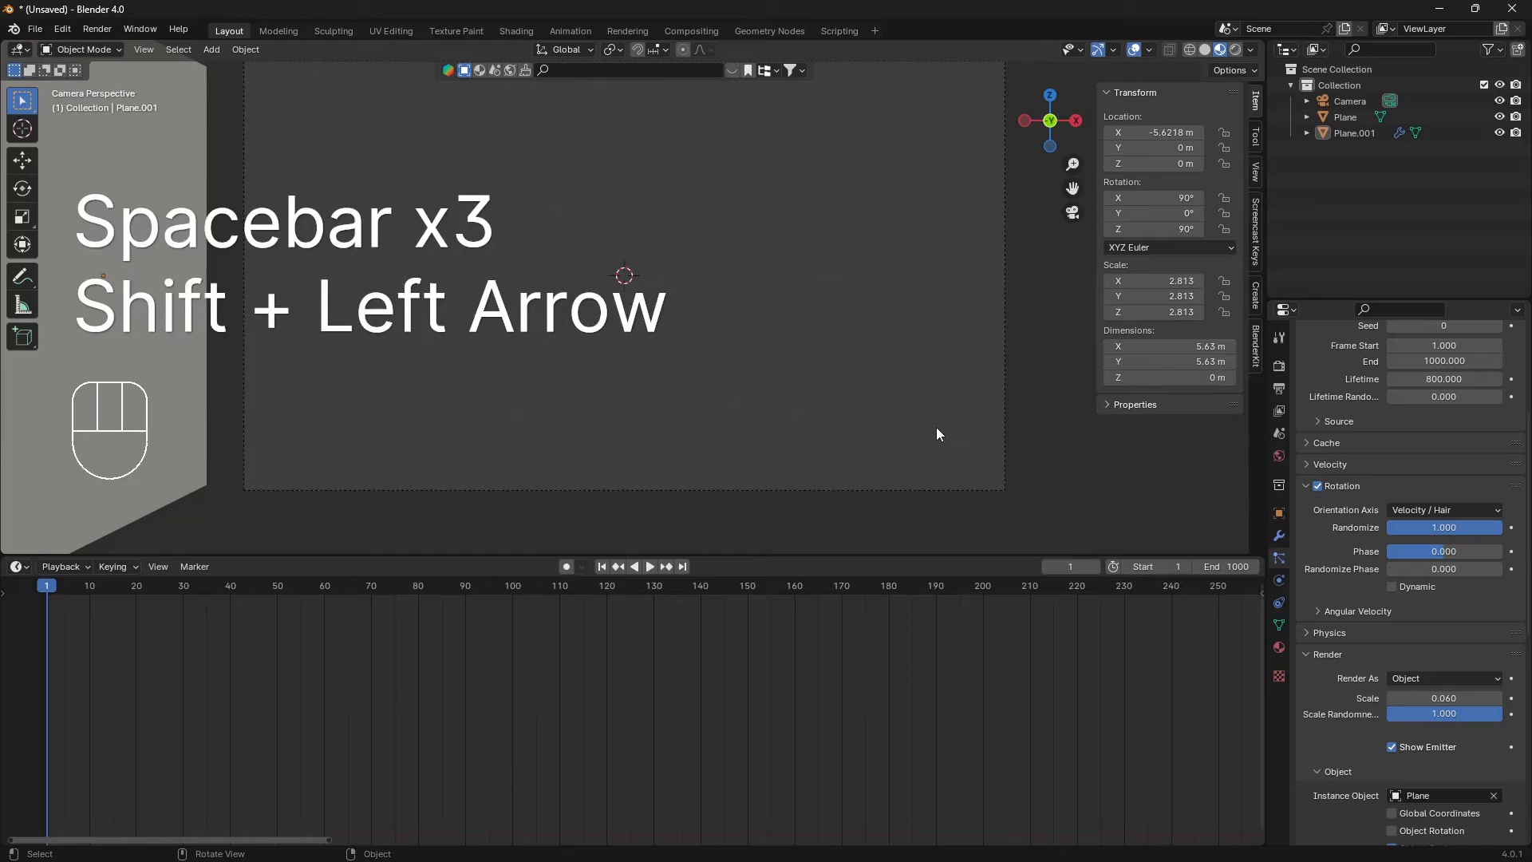
key(space)
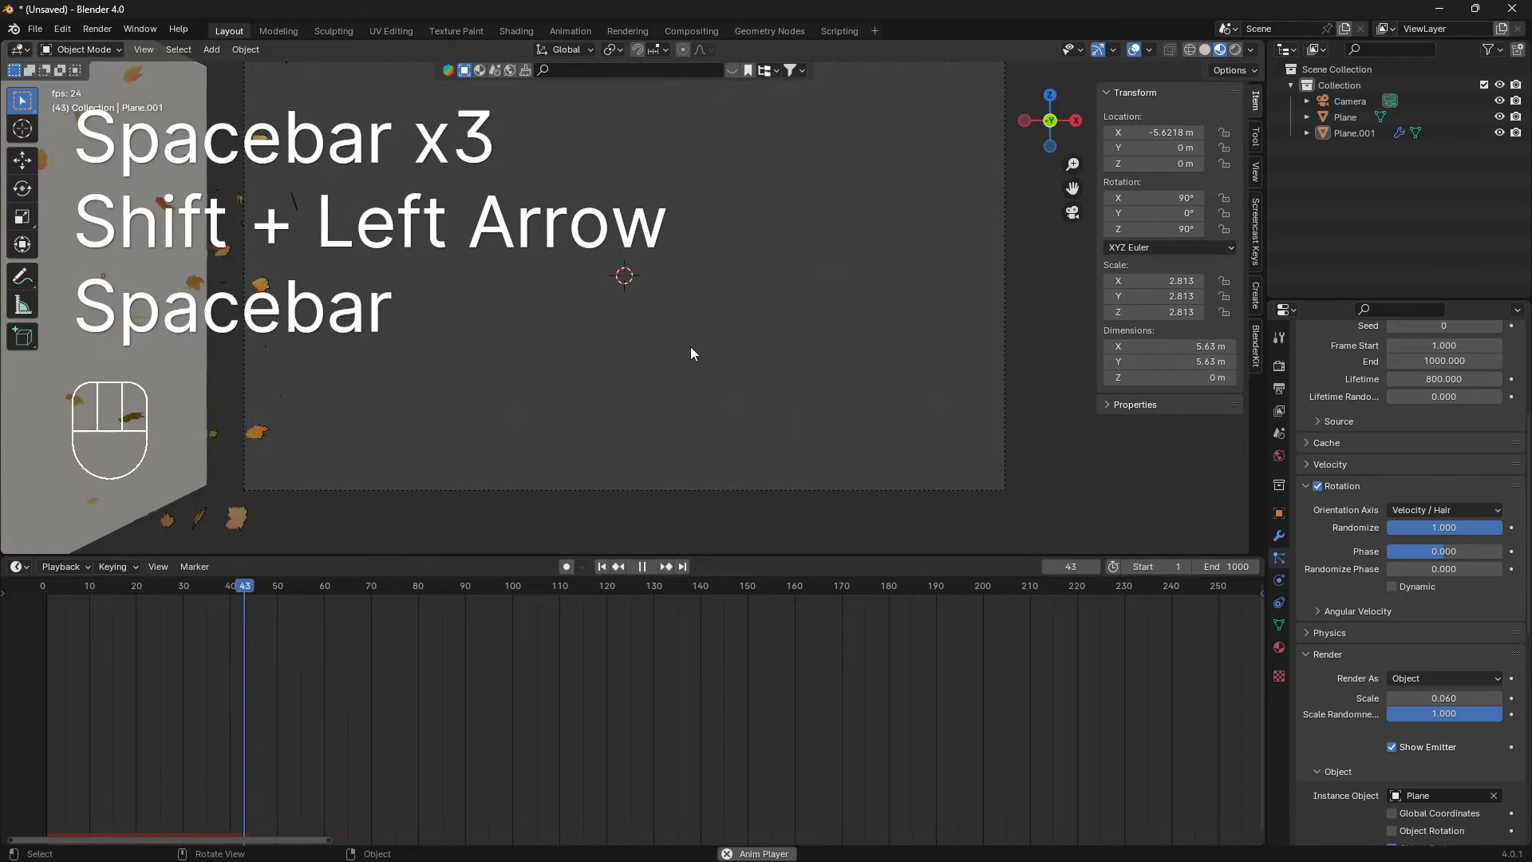
shift+middle_drag(739, 409, 899, 332)
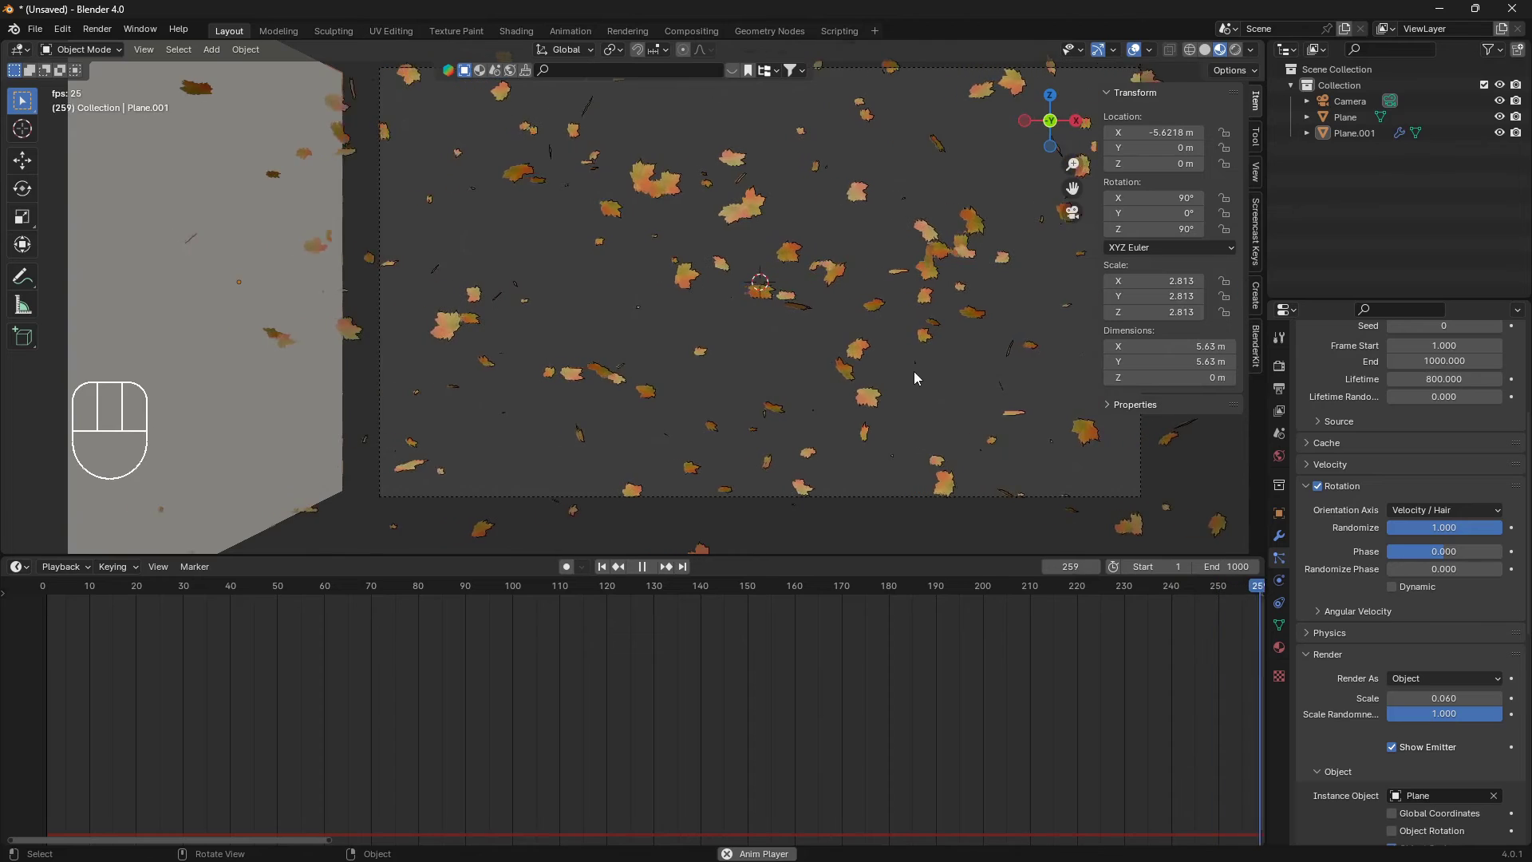
key(space)
key(shift+Left)
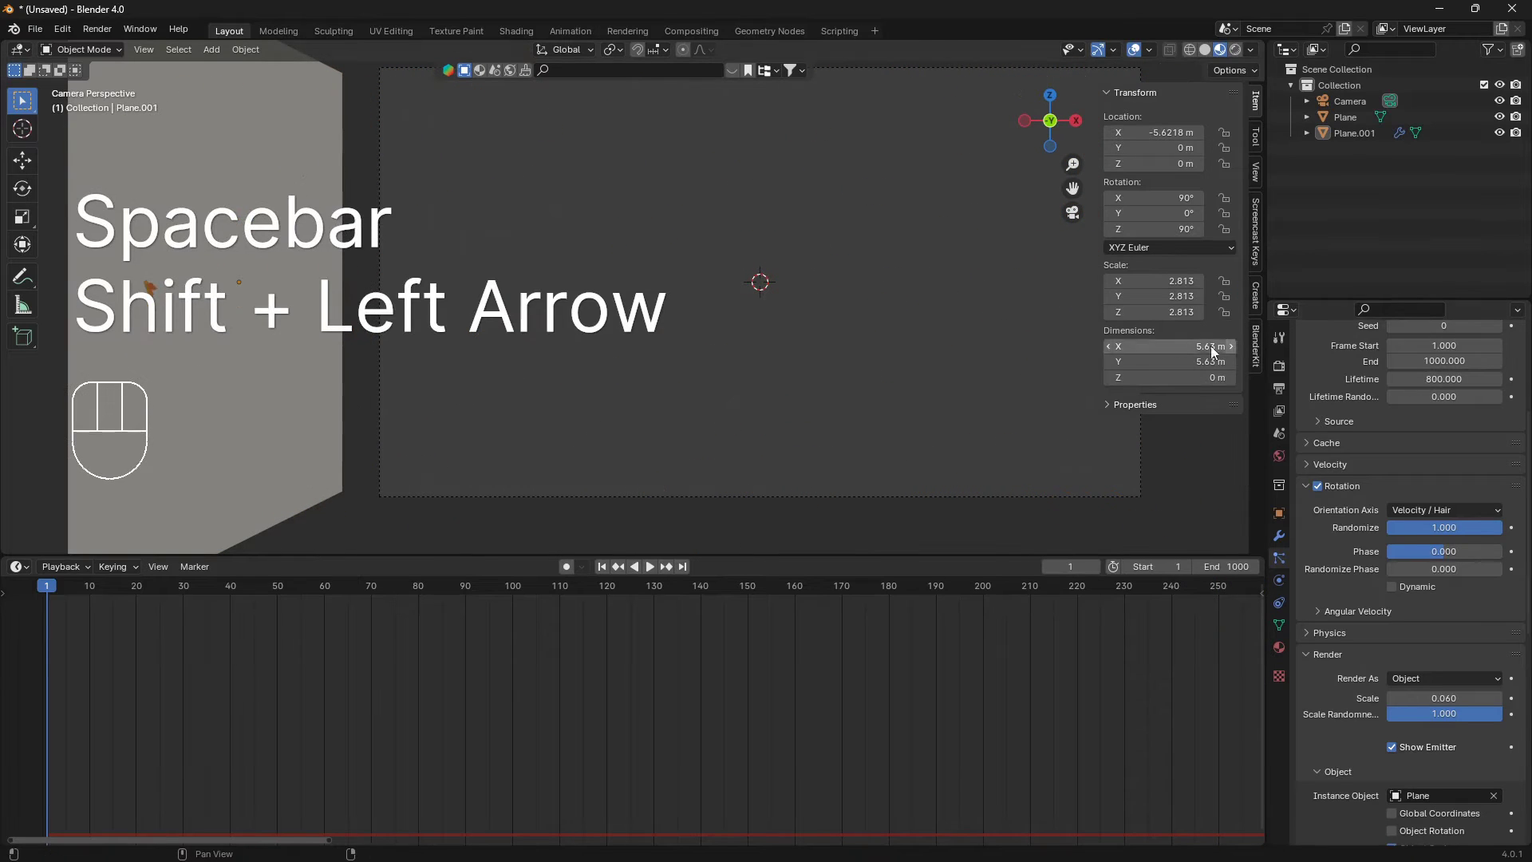
key(shift)
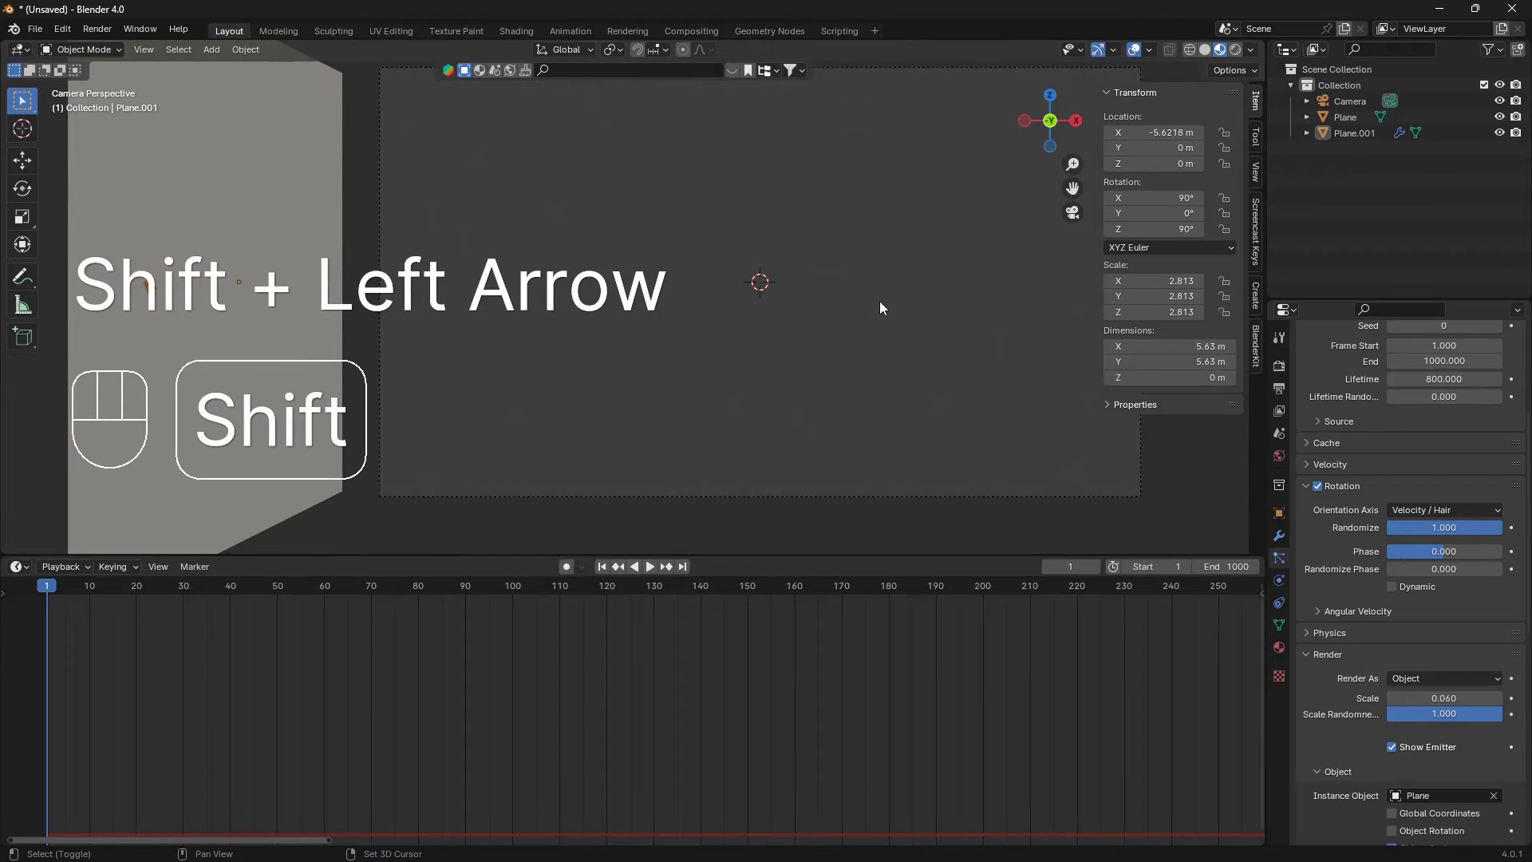
- Bring up the Add menu's Force Field options at the view centre
key(shift+a)
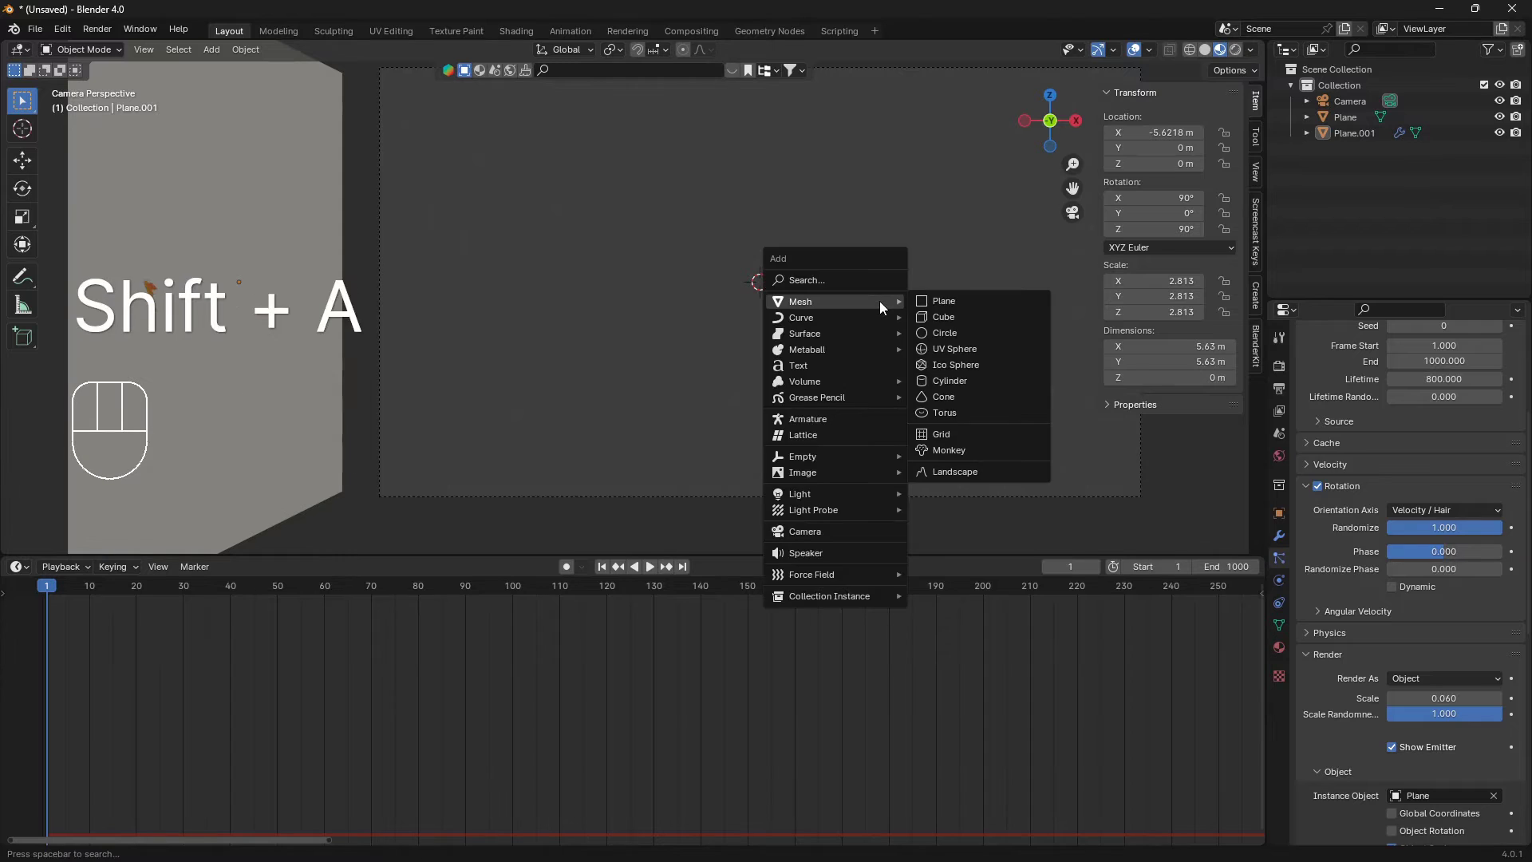
mouse_move(844, 578)
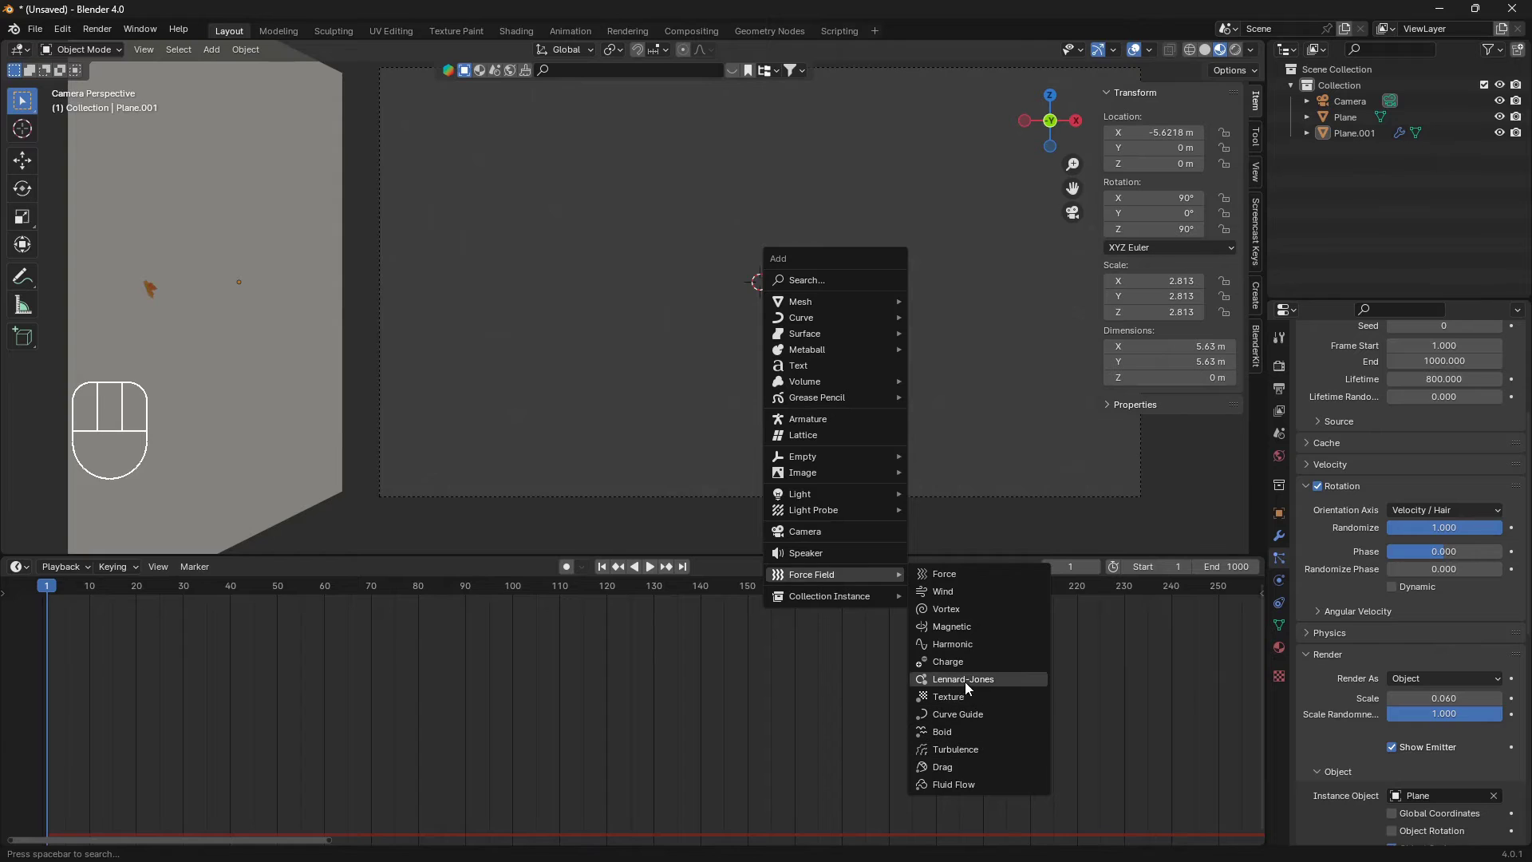
- Add a Turbulence force field with Strength 0.5, then show the Render properties
click(991, 747)
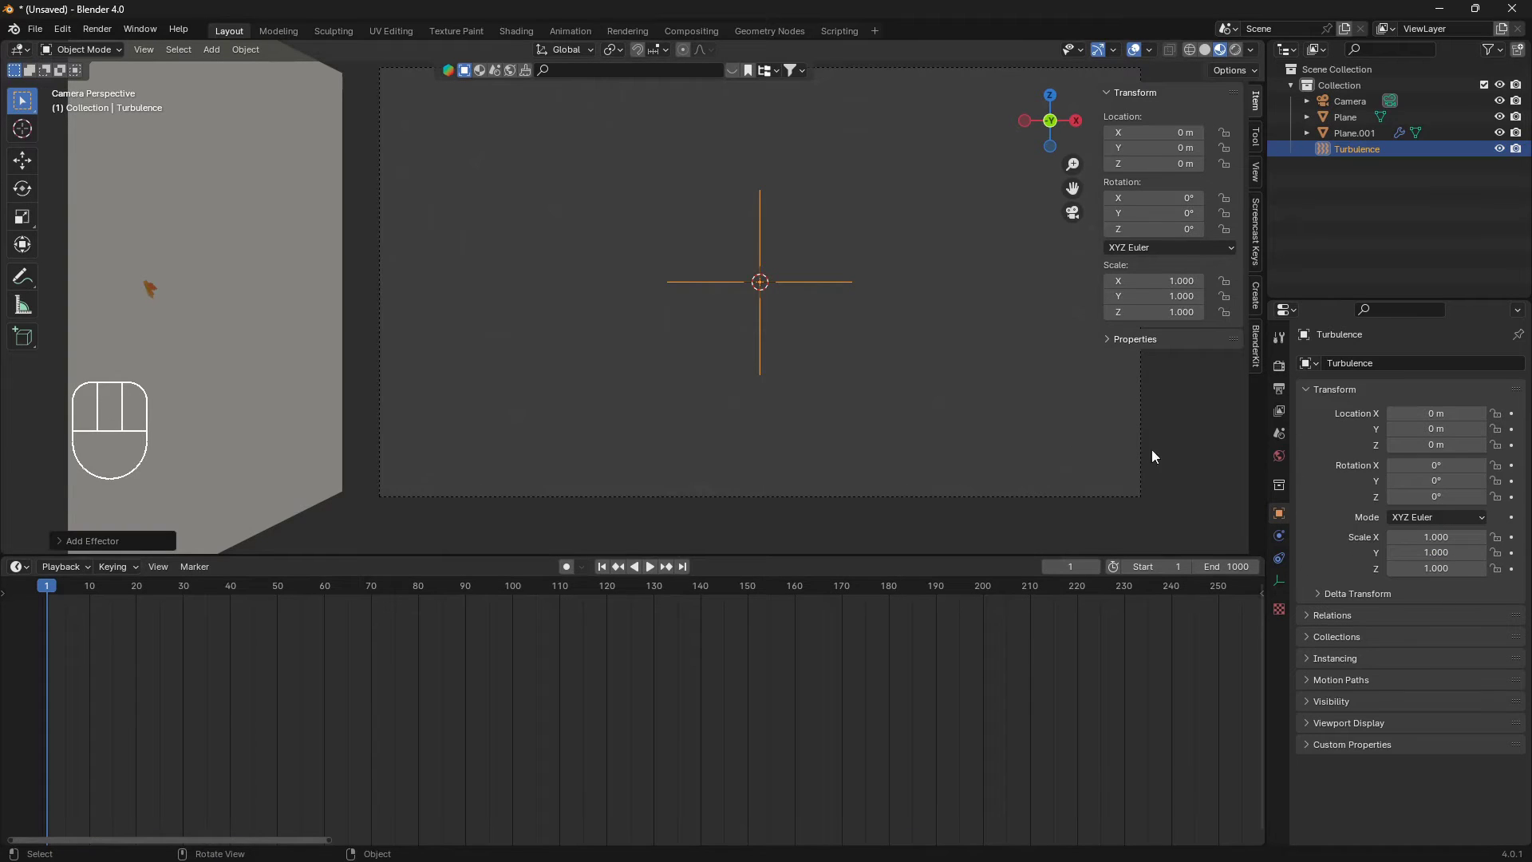
click(1280, 533)
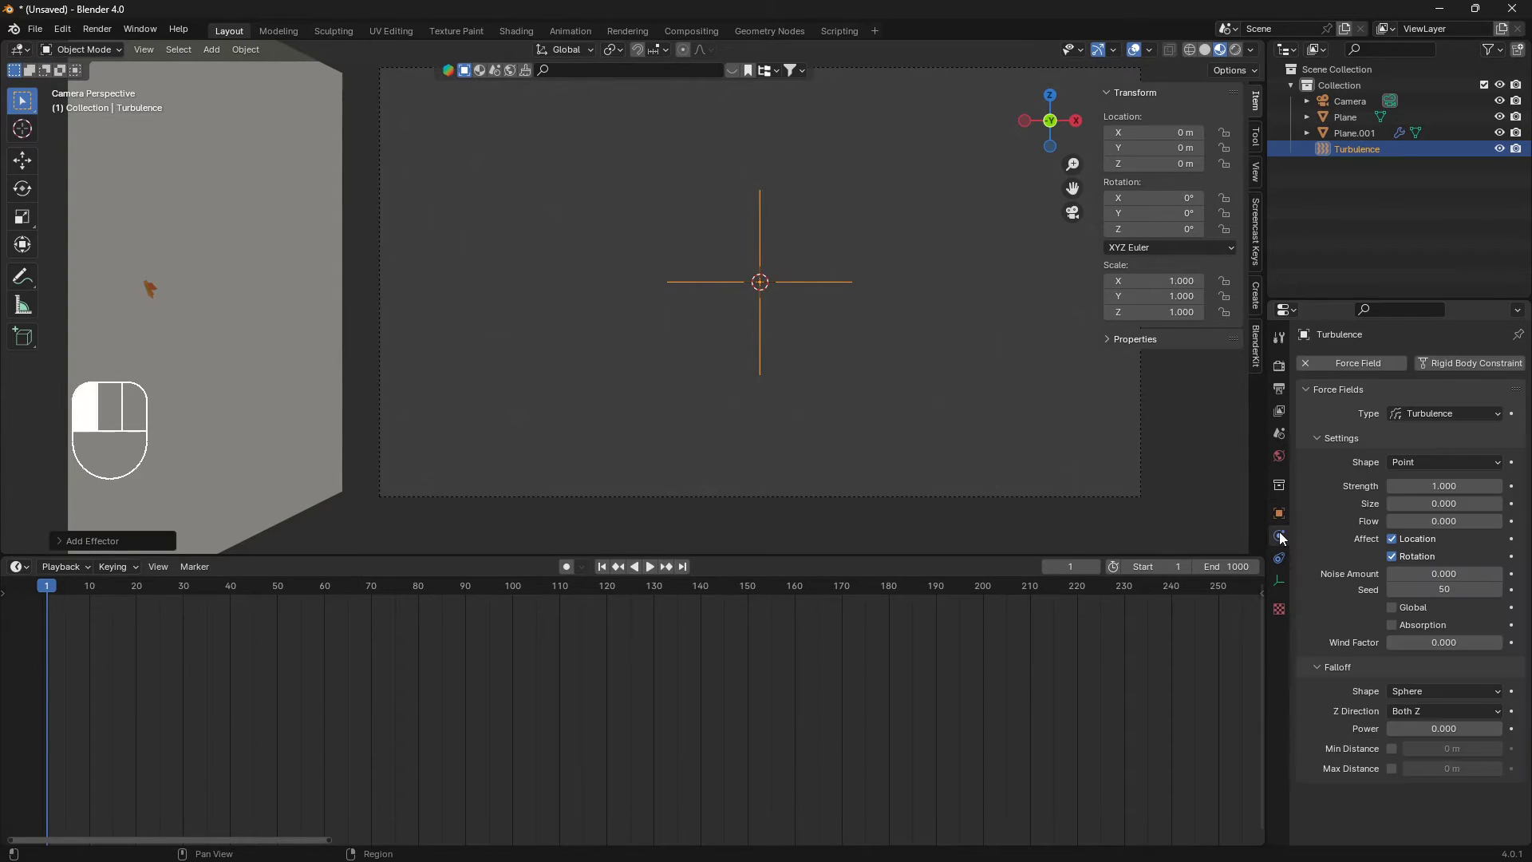
scroll(830, 346, up, 2)
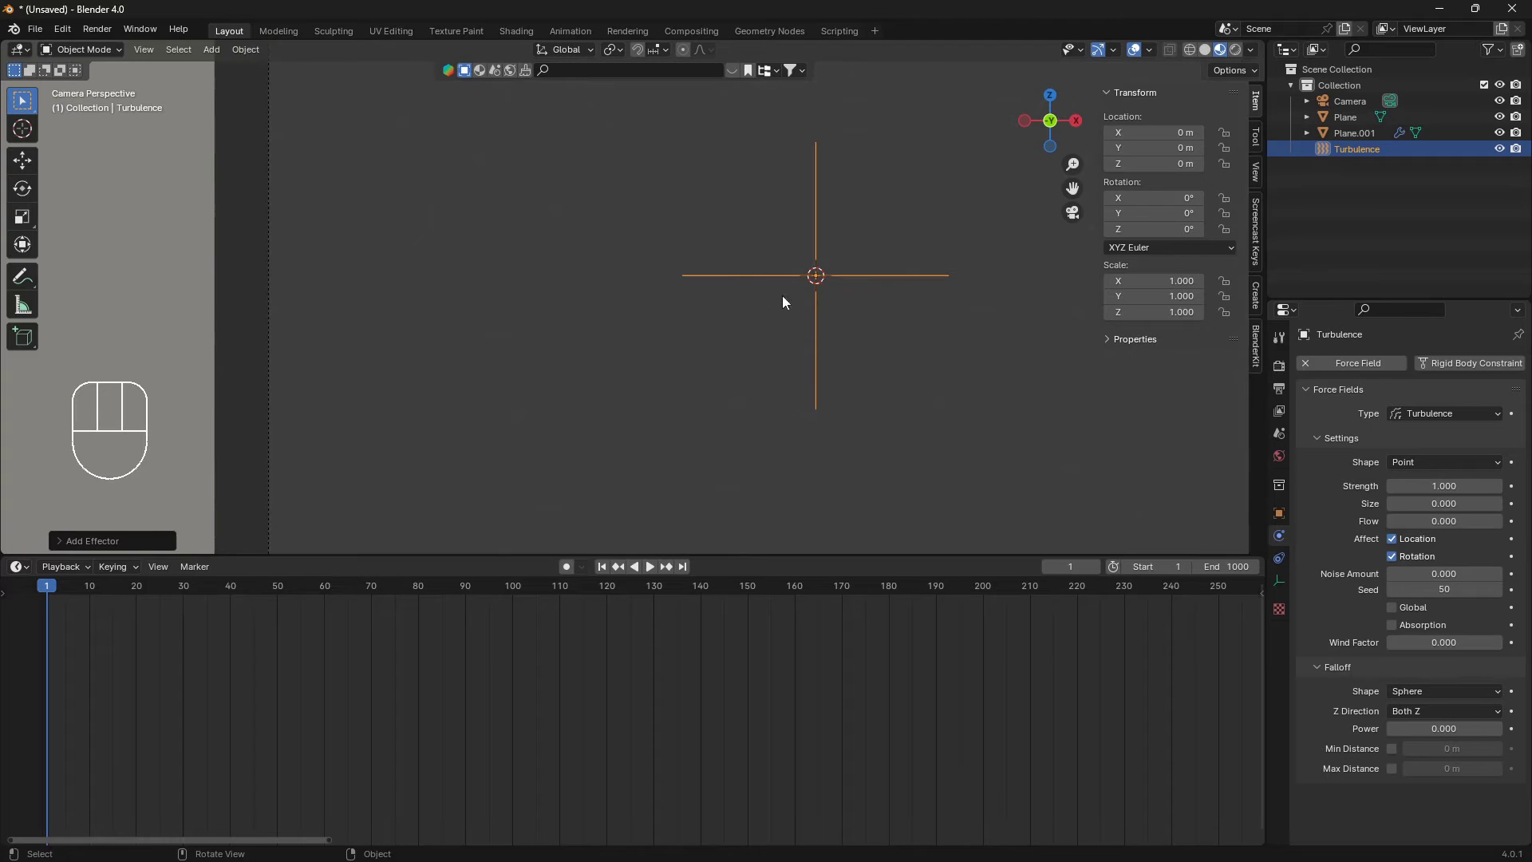
click(1436, 486)
text(0.)
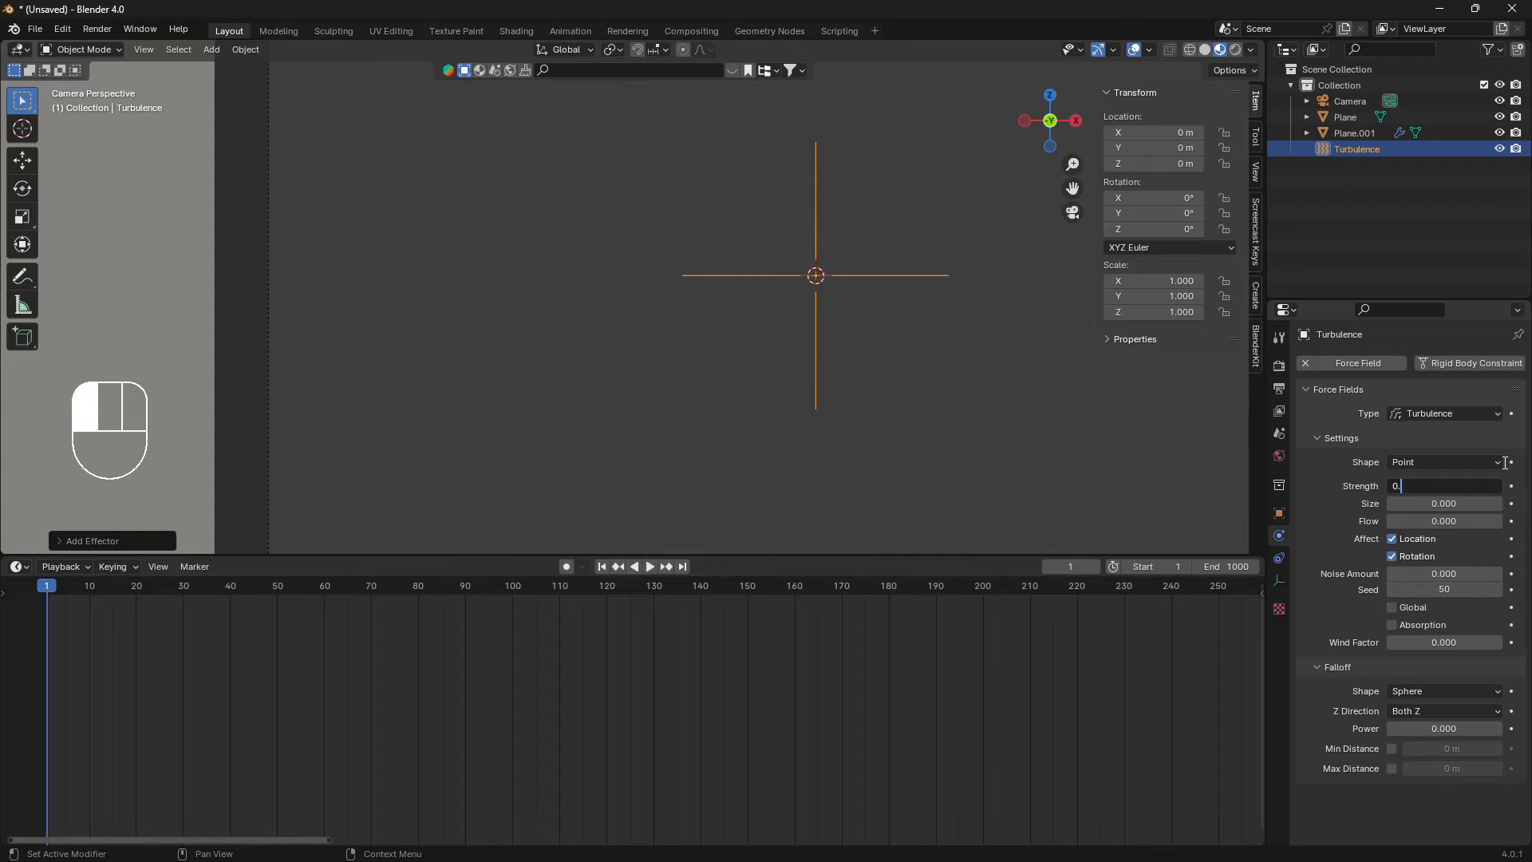
text(5)
key(Return)
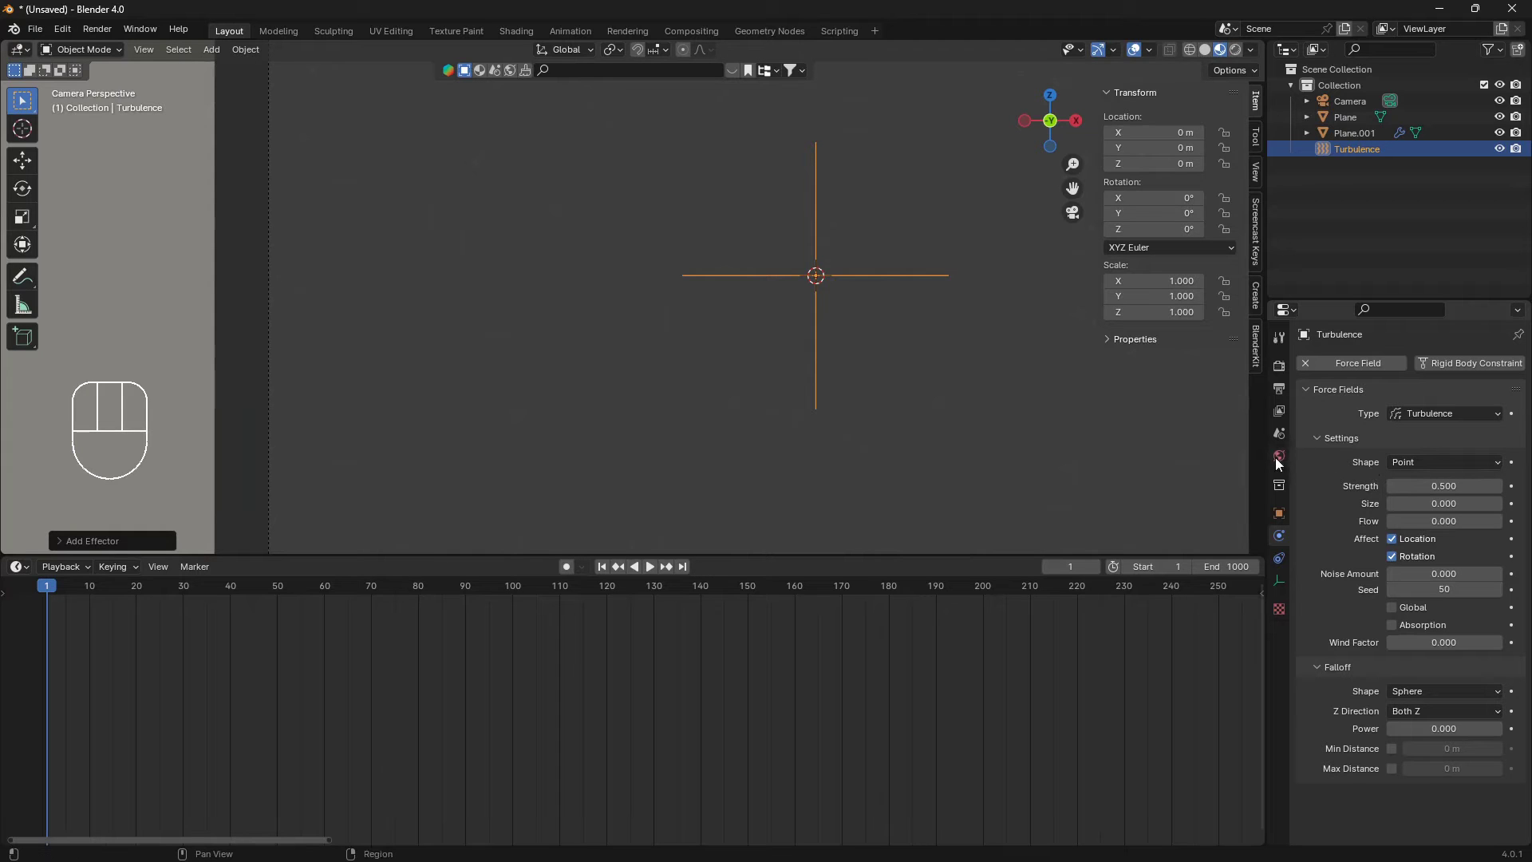
click(1280, 368)
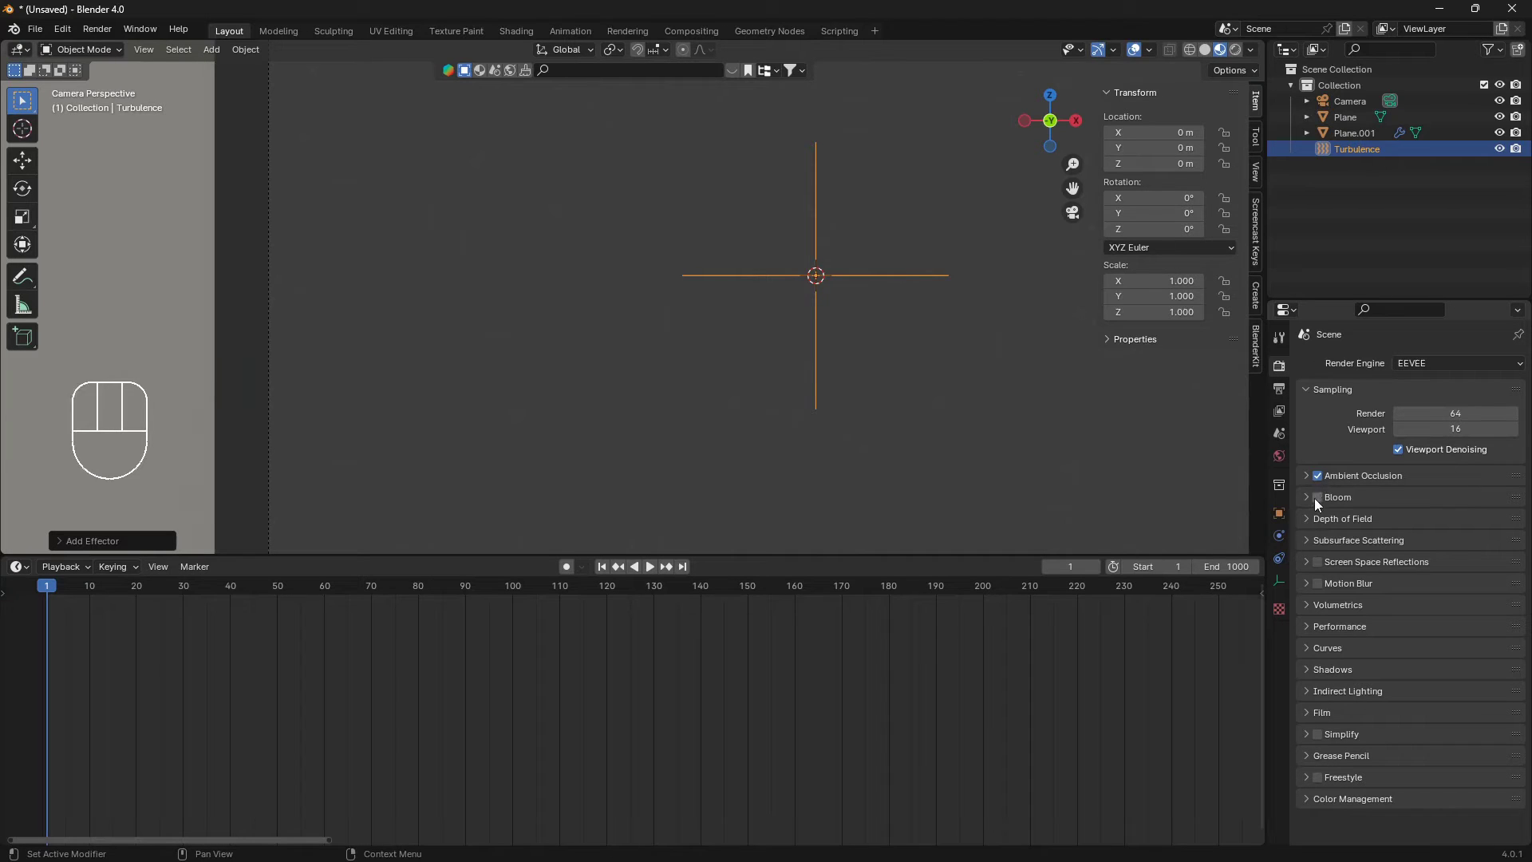
- Drive the World colour with a Sky Texture and set World Strength to 0.3
click(1280, 457)
click(1393, 472)
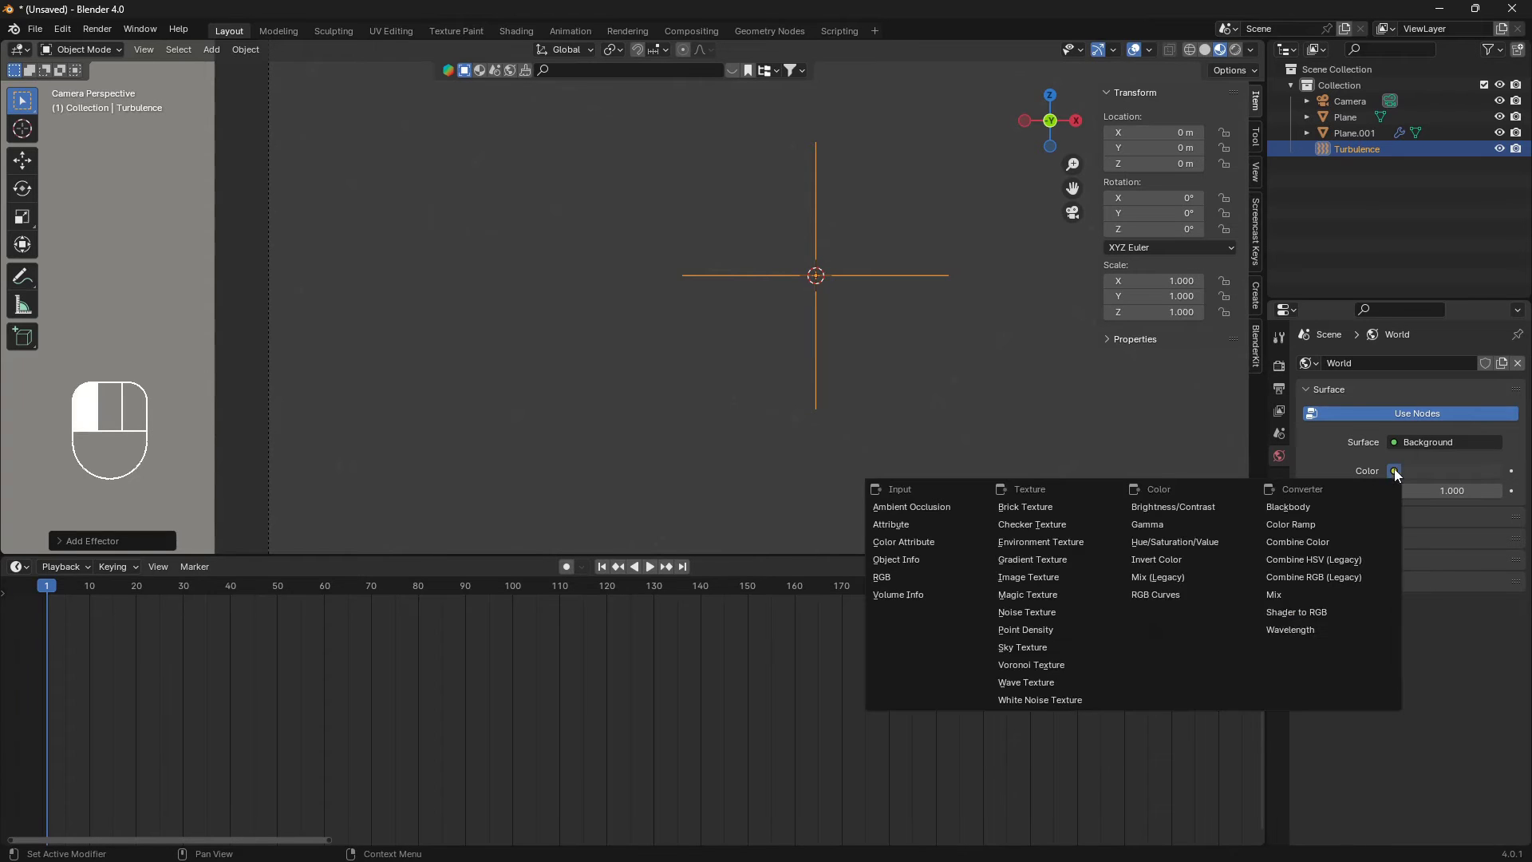
click(1079, 649)
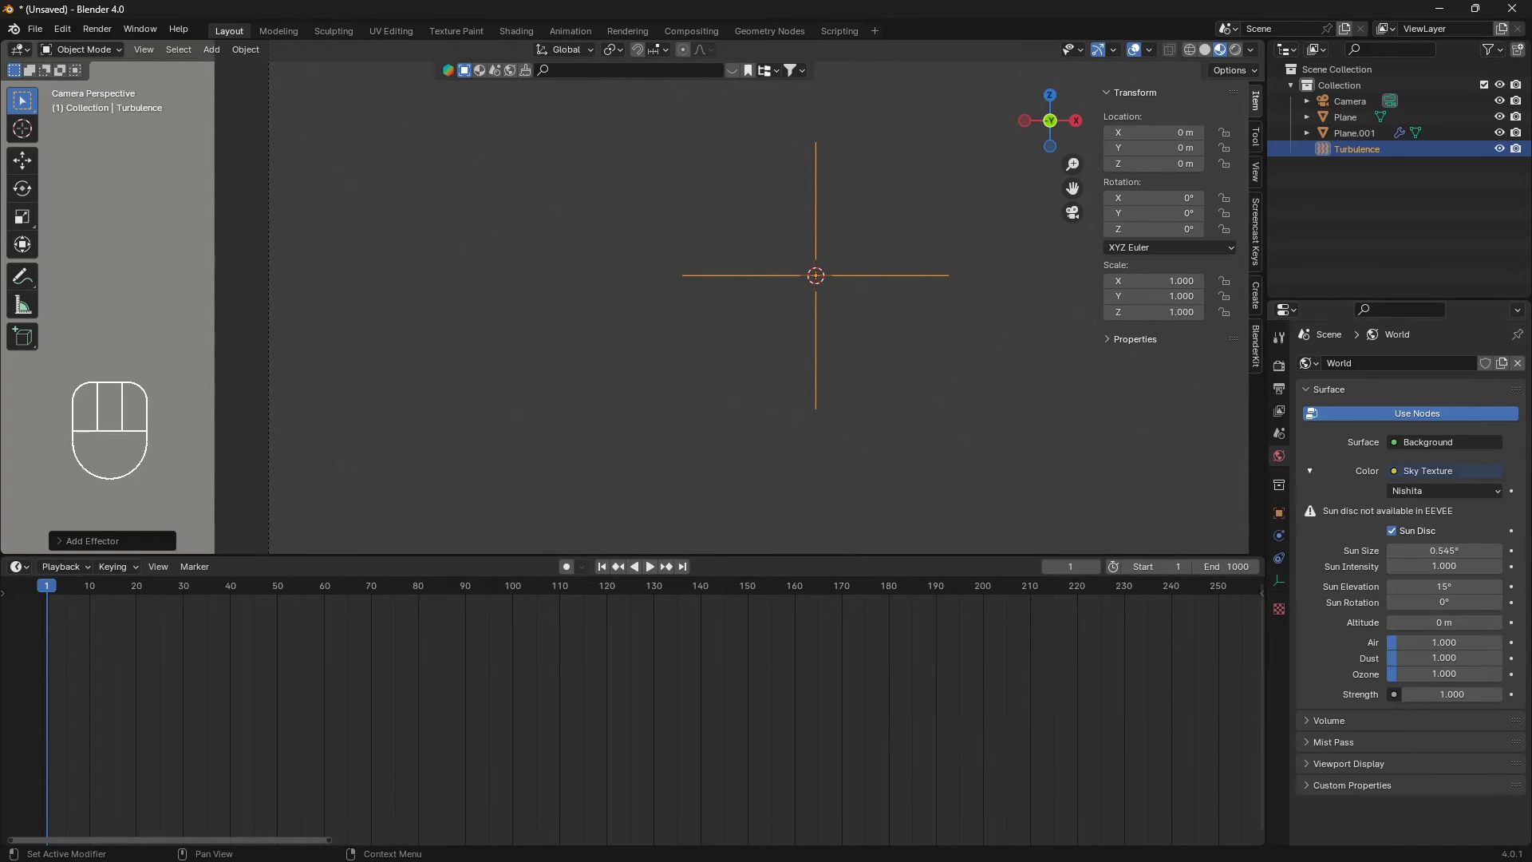
click(1459, 691)
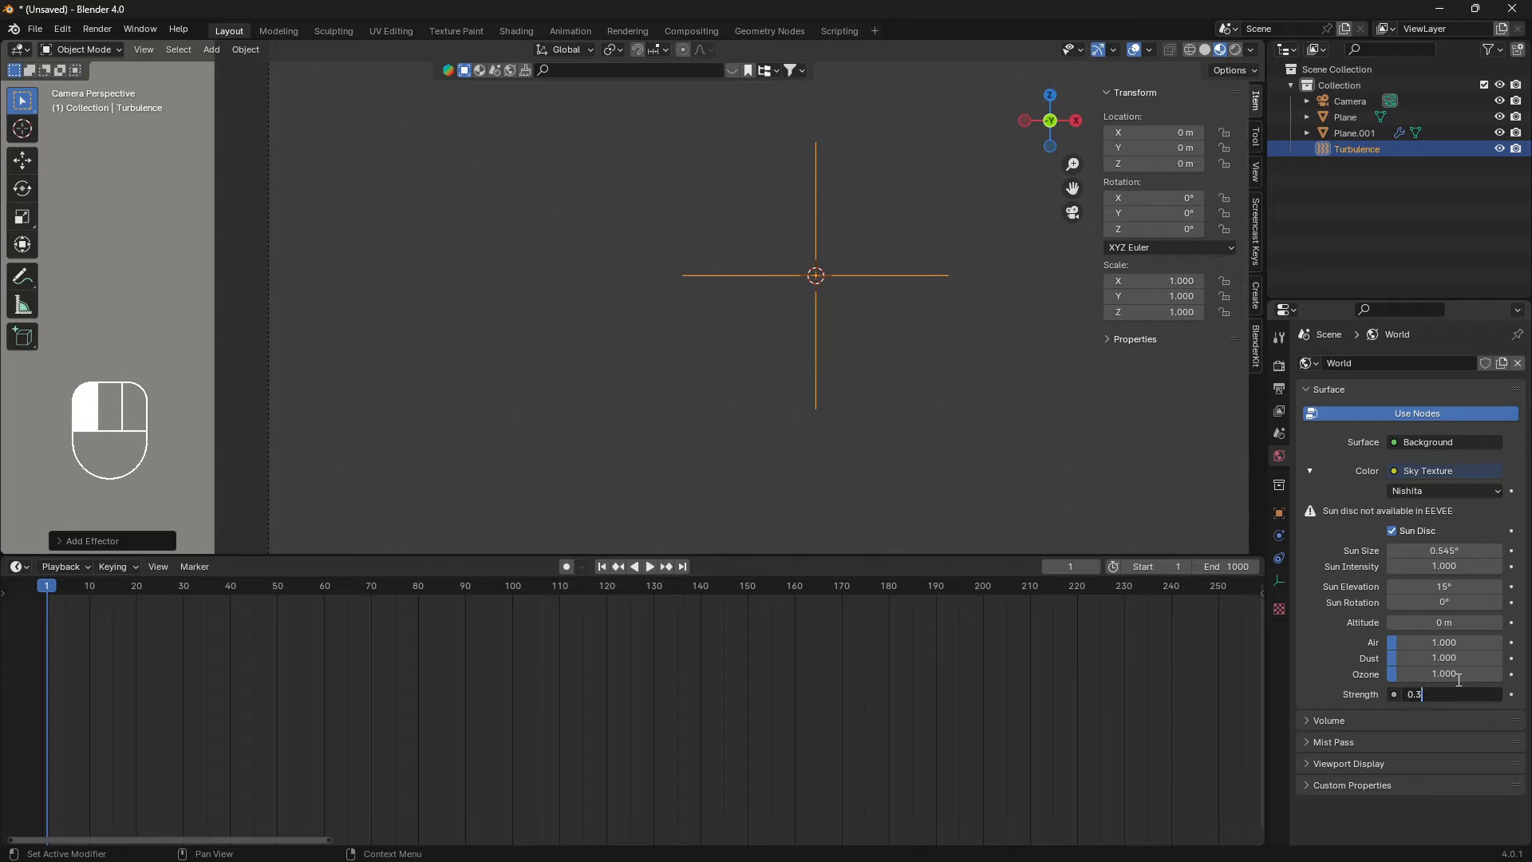
key(Return)
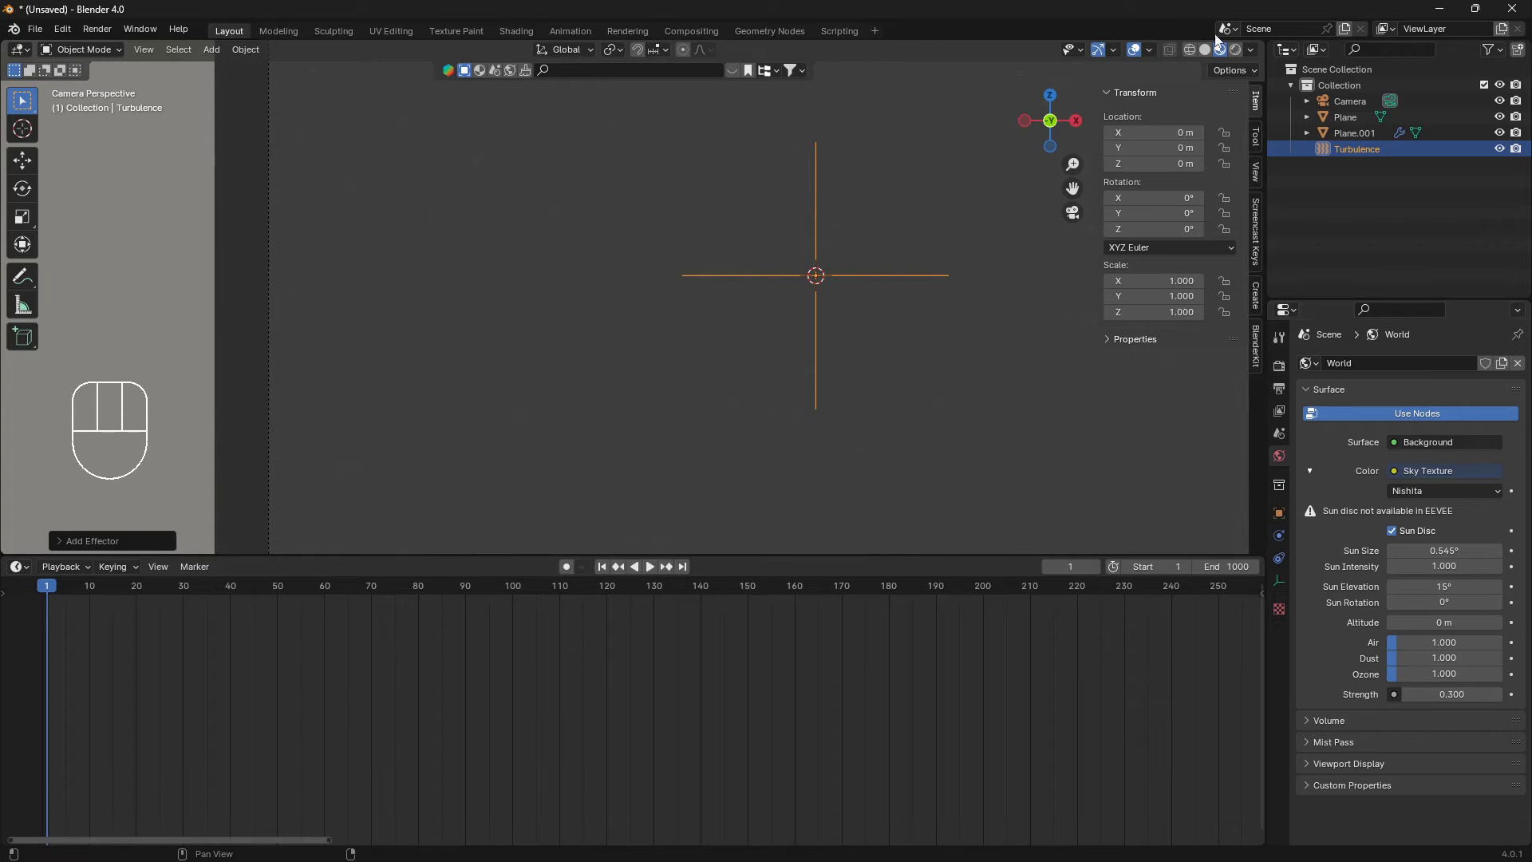
- Switch to Rendered shading and play the leaf animation, stopping at frame 468
click(1236, 51)
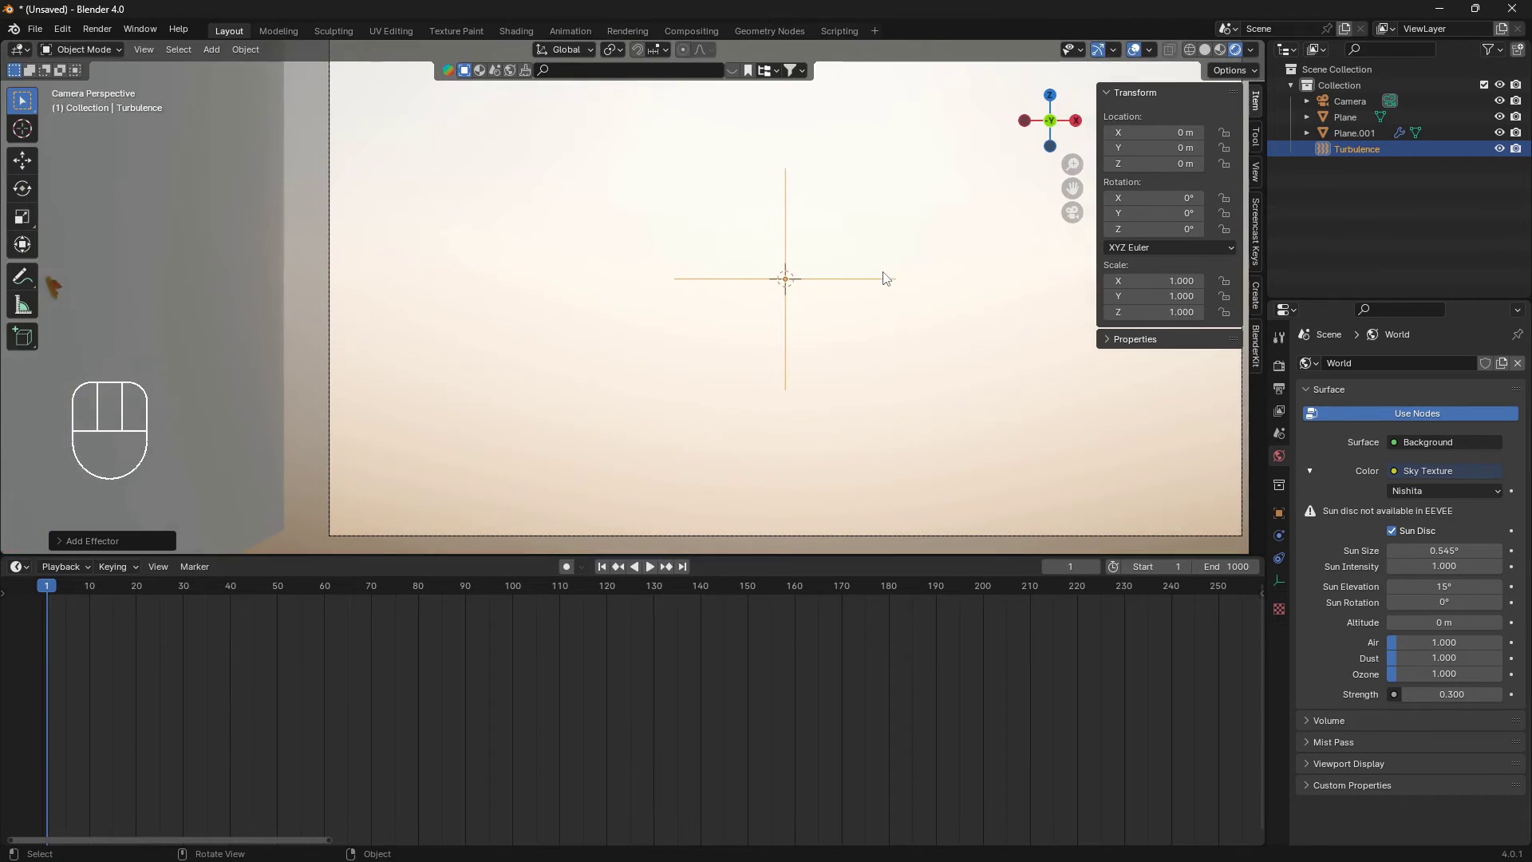
key(space)
scroll(801, 367, down, 2)
shift+middle_drag(793, 366, 739, 386)
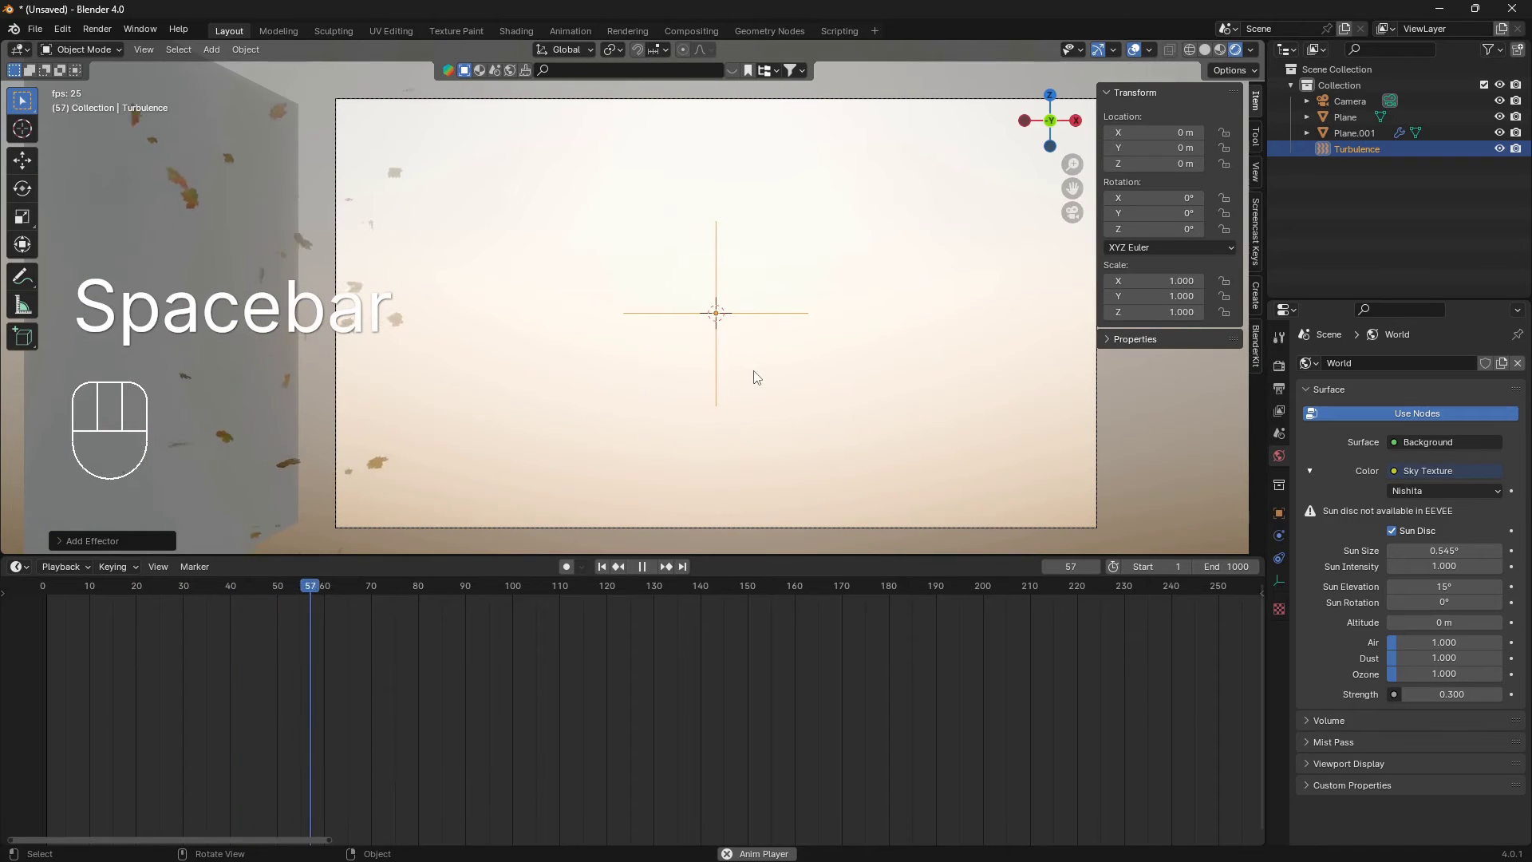
scroll(805, 342, up, 1)
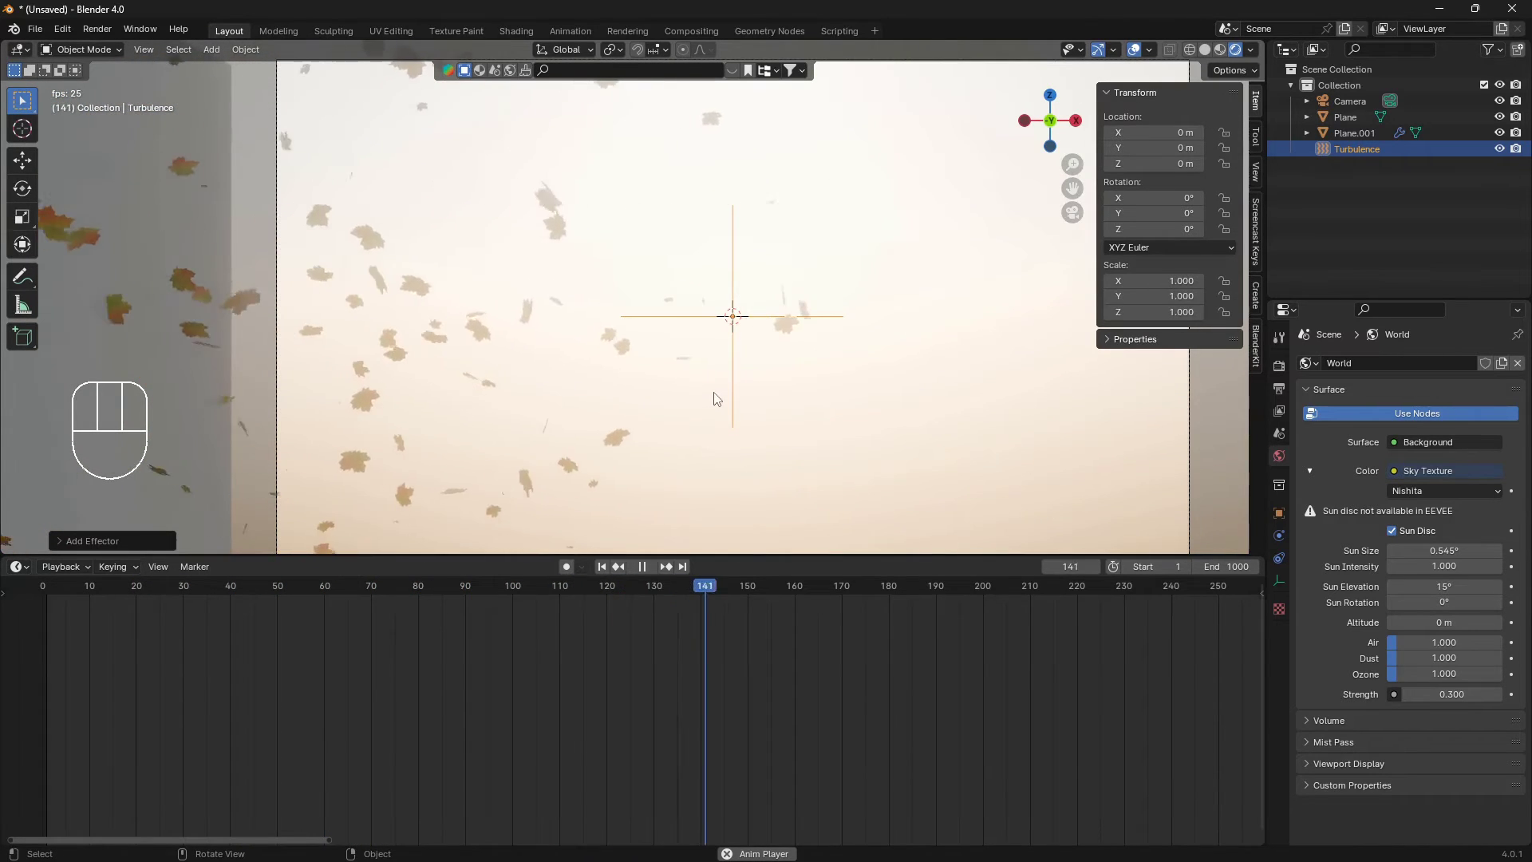
scroll(715, 397, down, 1)
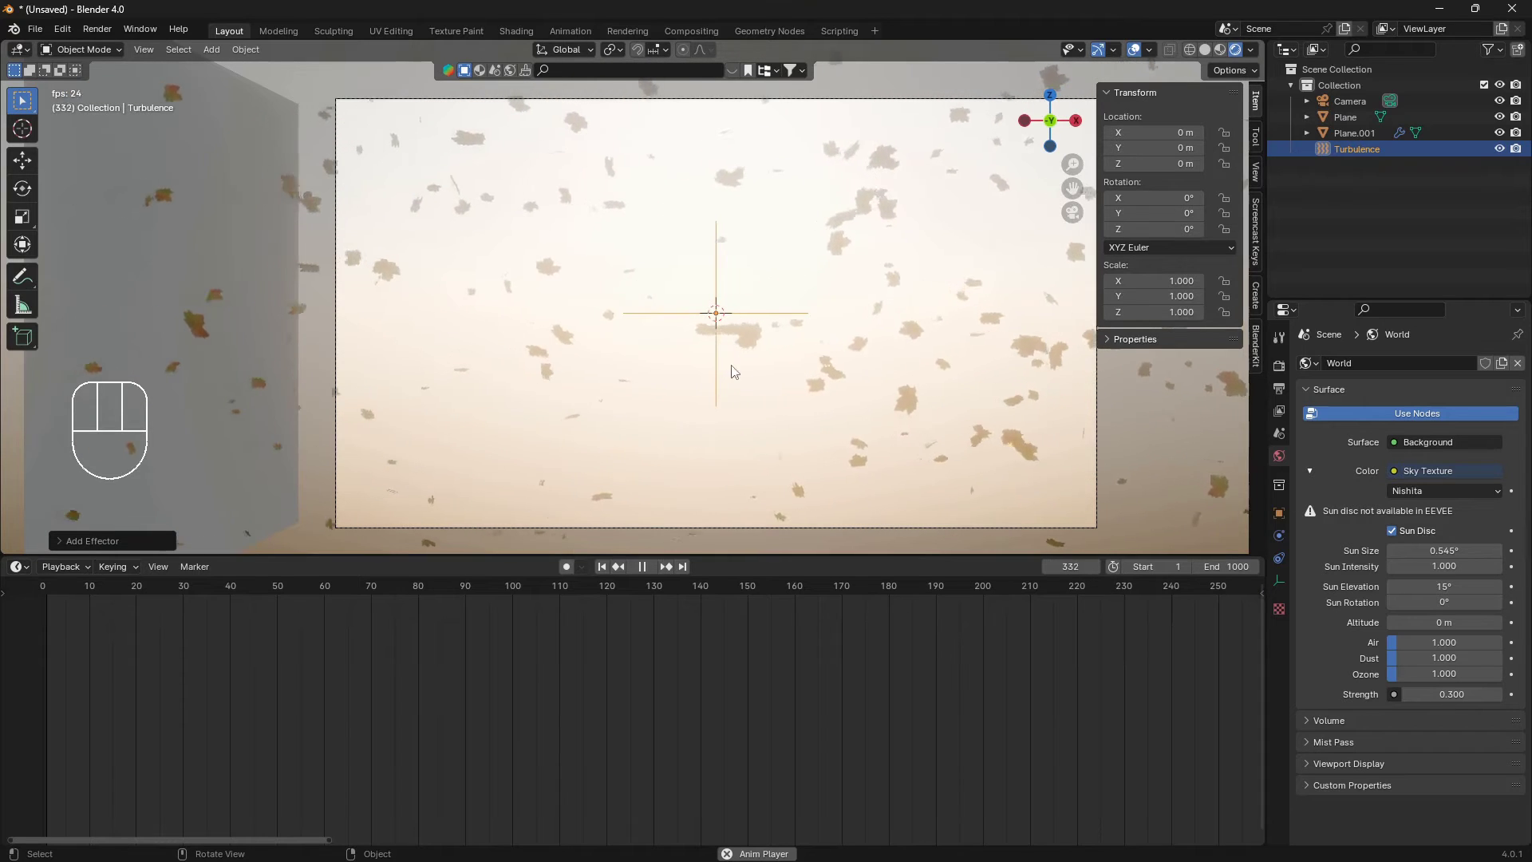
scroll(667, 428, up, 1)
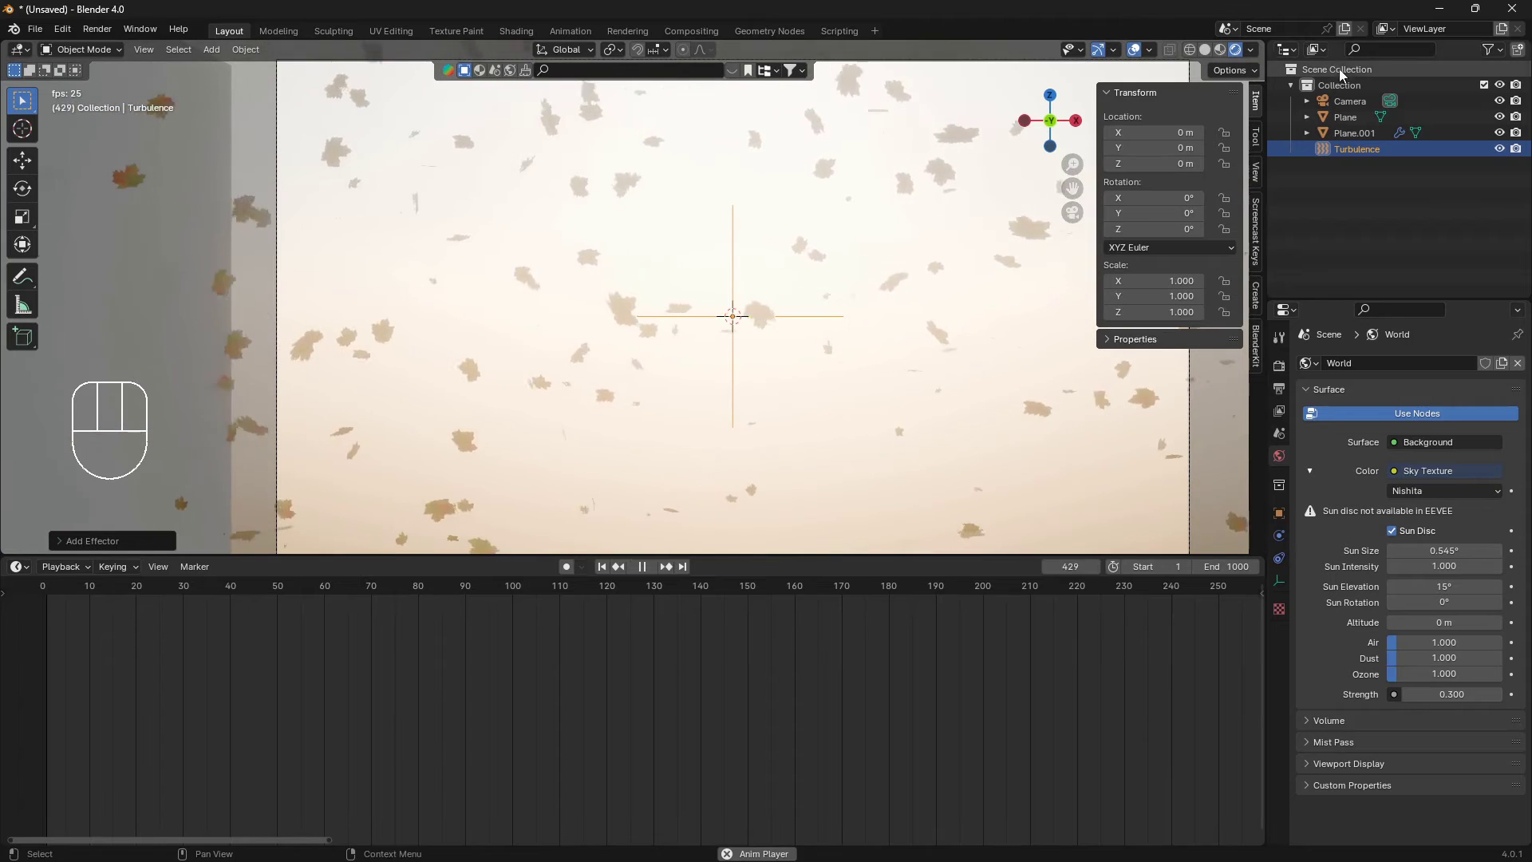
key(space)
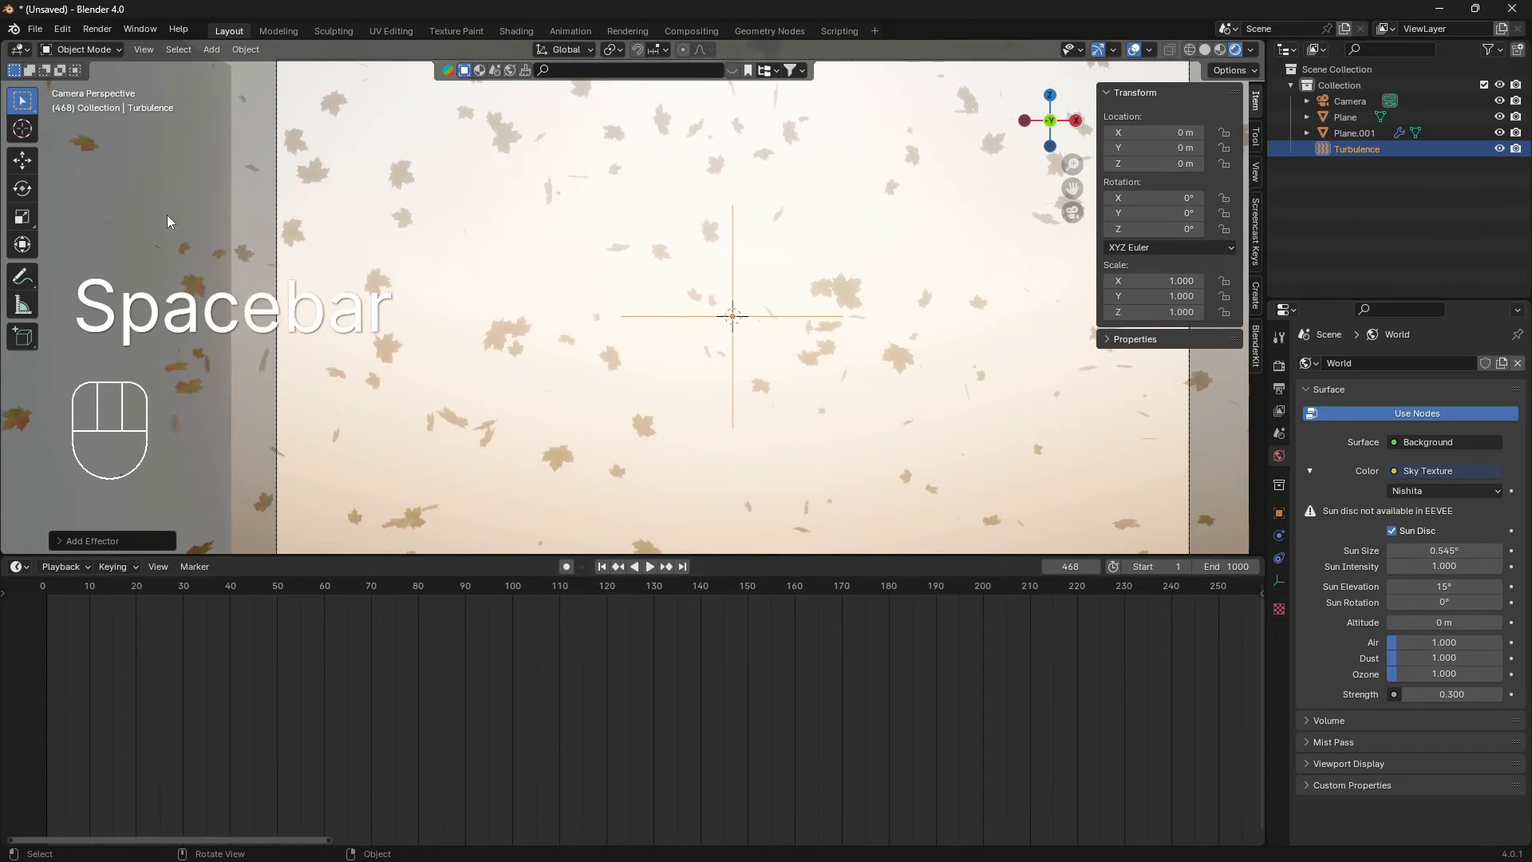
- Select Plane.001 and reveal its particle Physics Integration settings
click(151, 204)
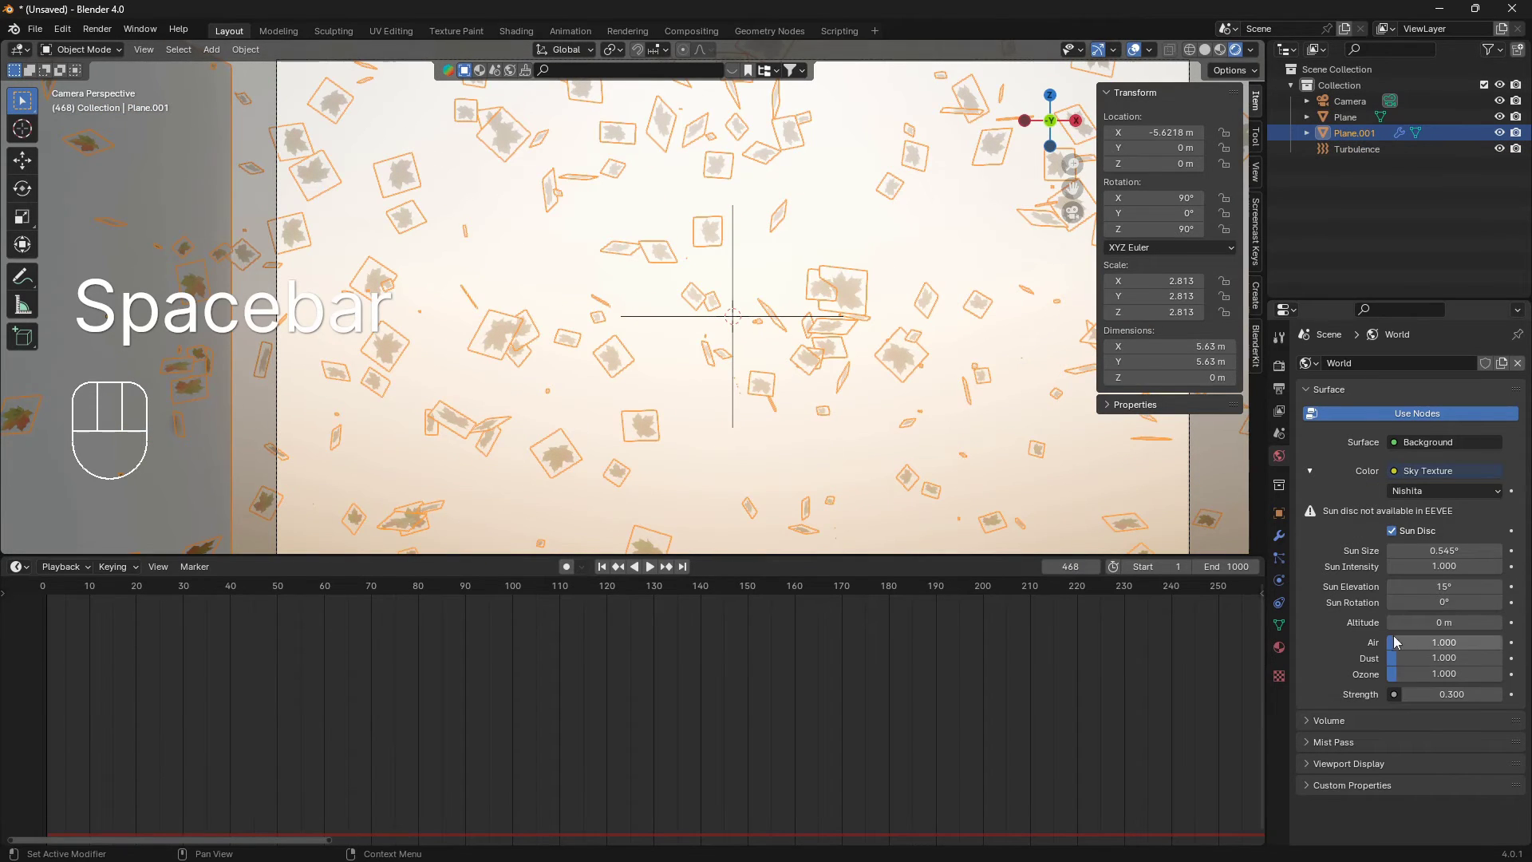
click(1280, 559)
scroll(1437, 614, down, 5)
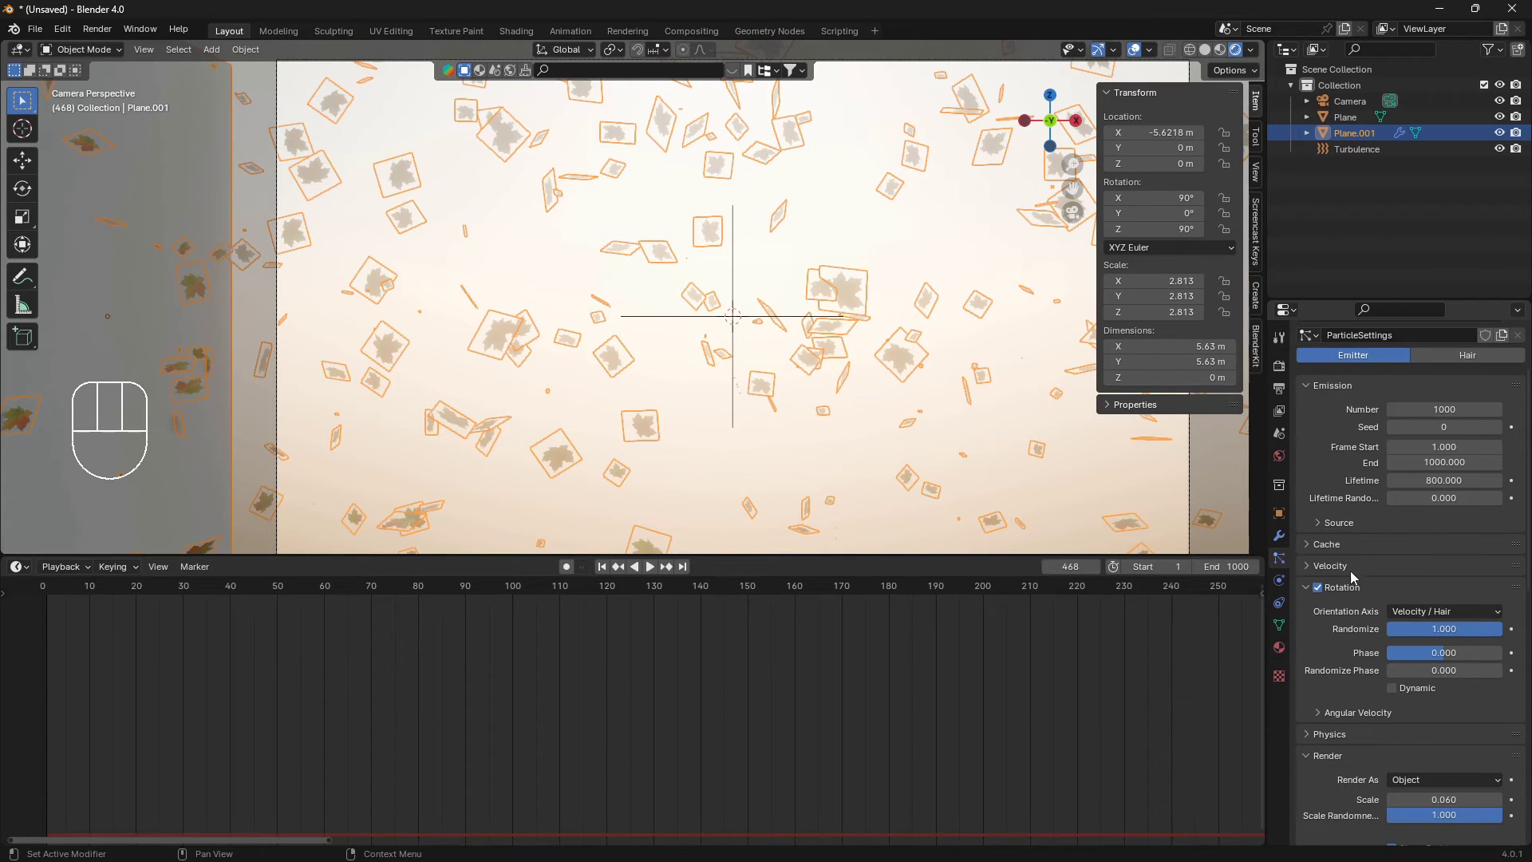
click(1308, 734)
scroll(1389, 739, down, 6)
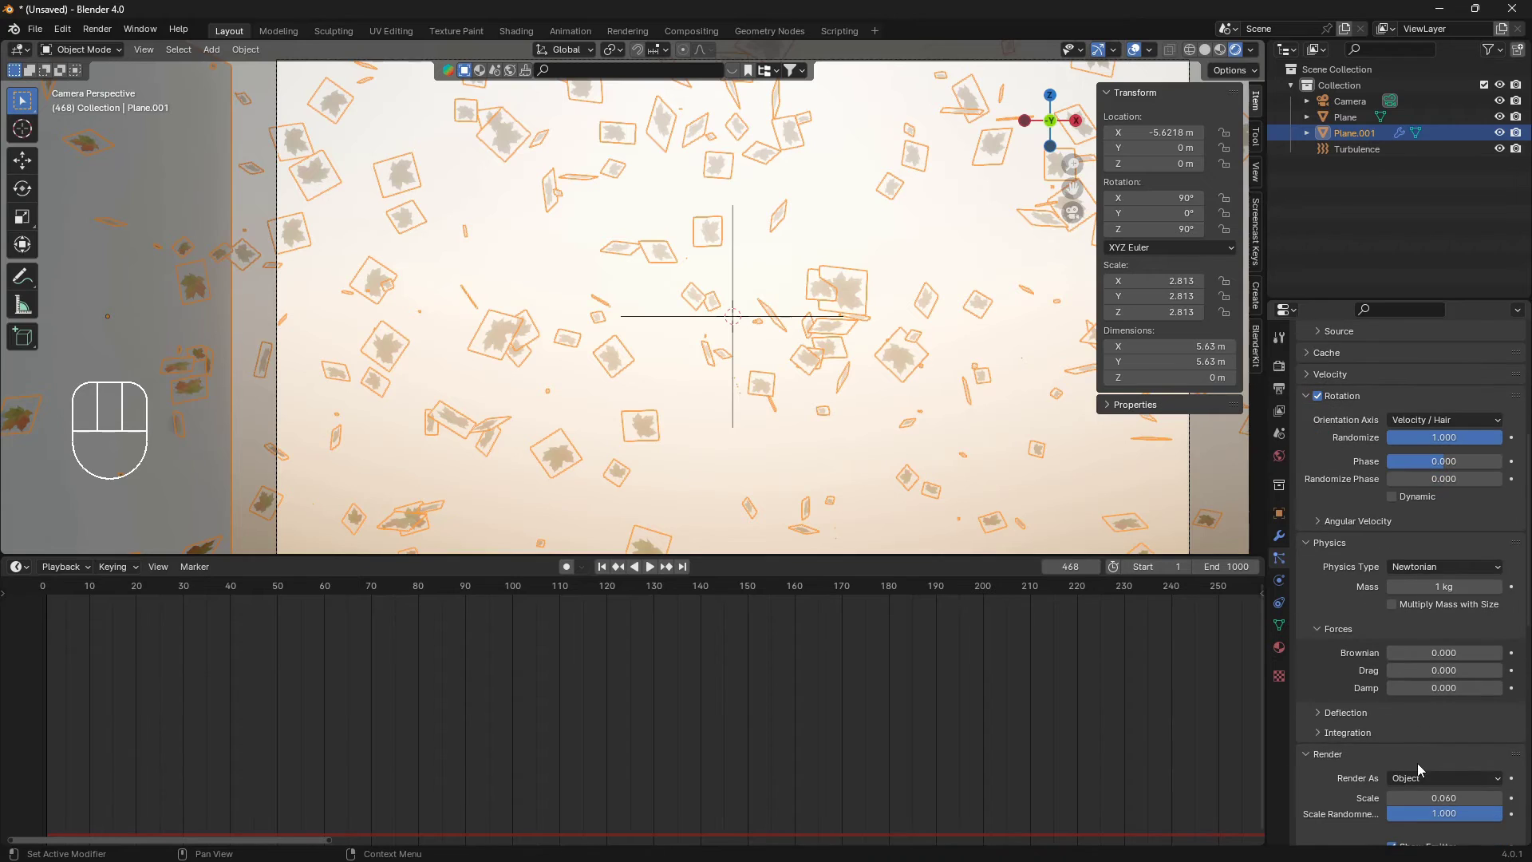
click(1317, 732)
scroll(1436, 759, down, 3)
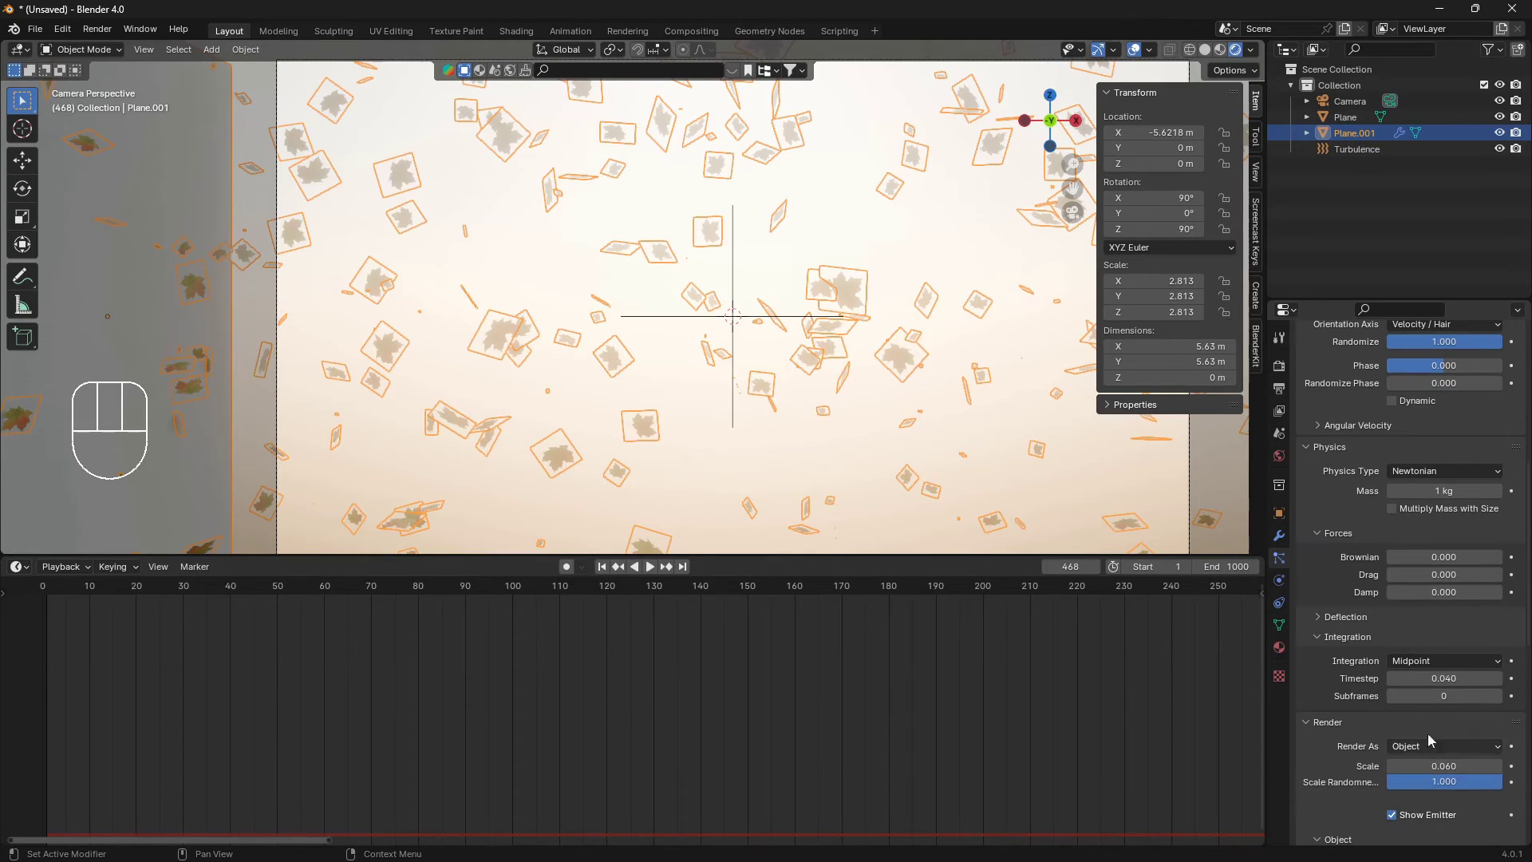
- Try a particle Timestep of 0.002, preview it from frame 1, then undo it
click(1473, 680)
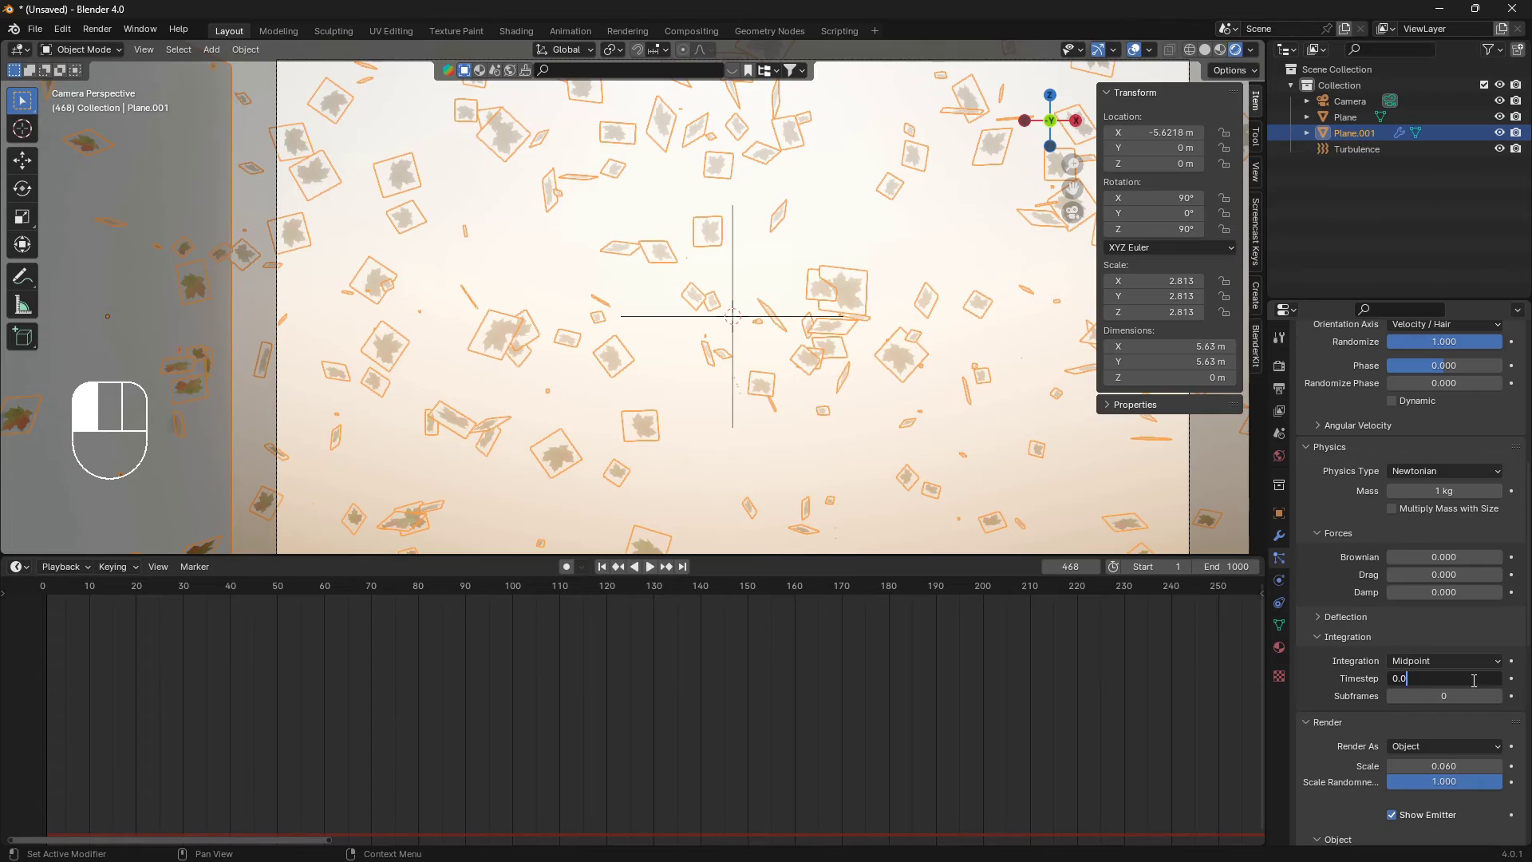
key(Return)
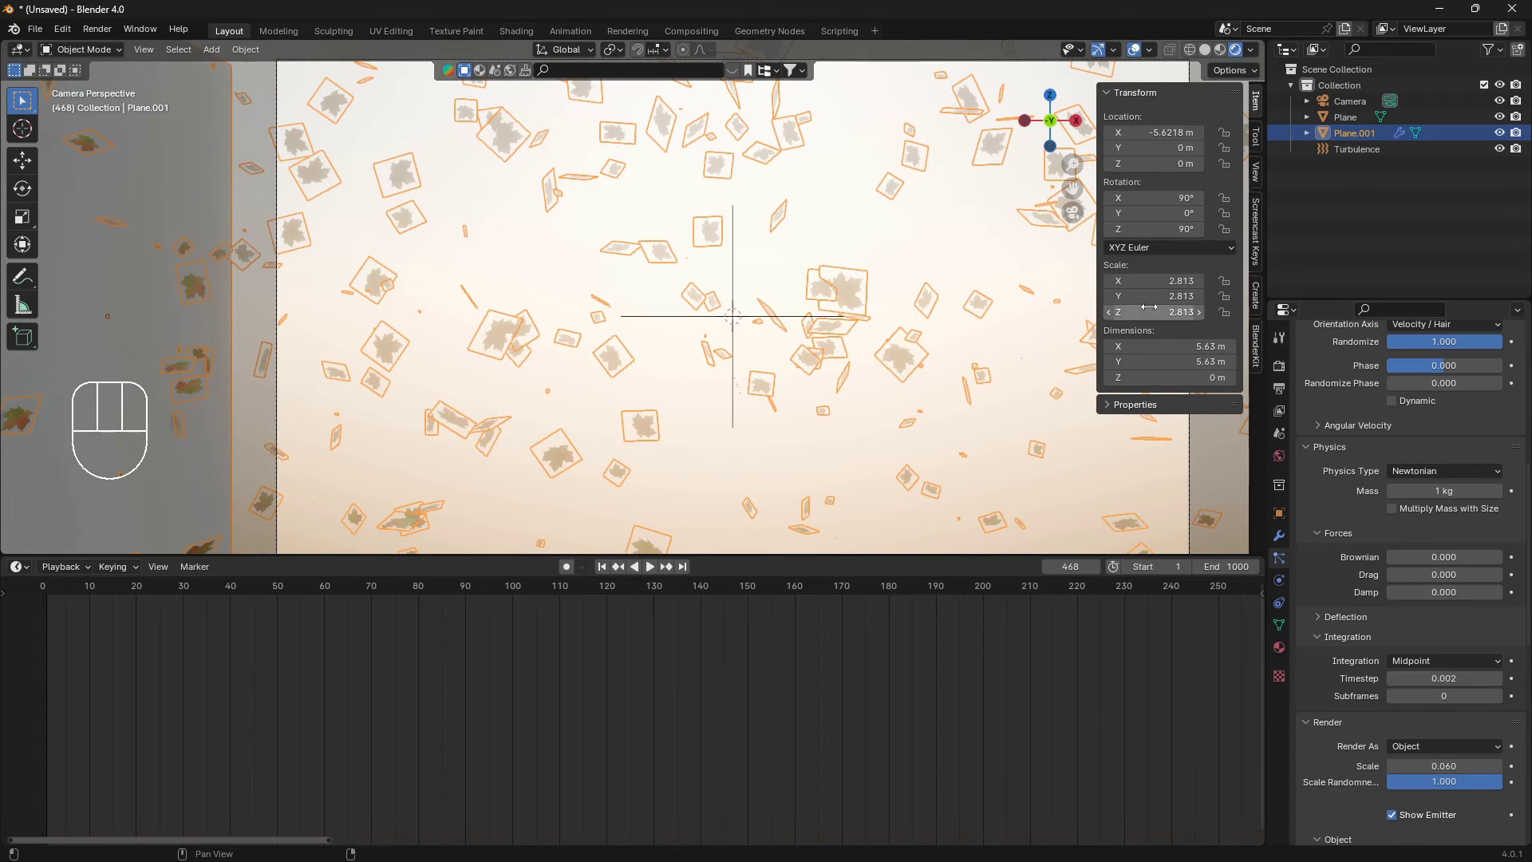
key(shift+Left)
key(space)
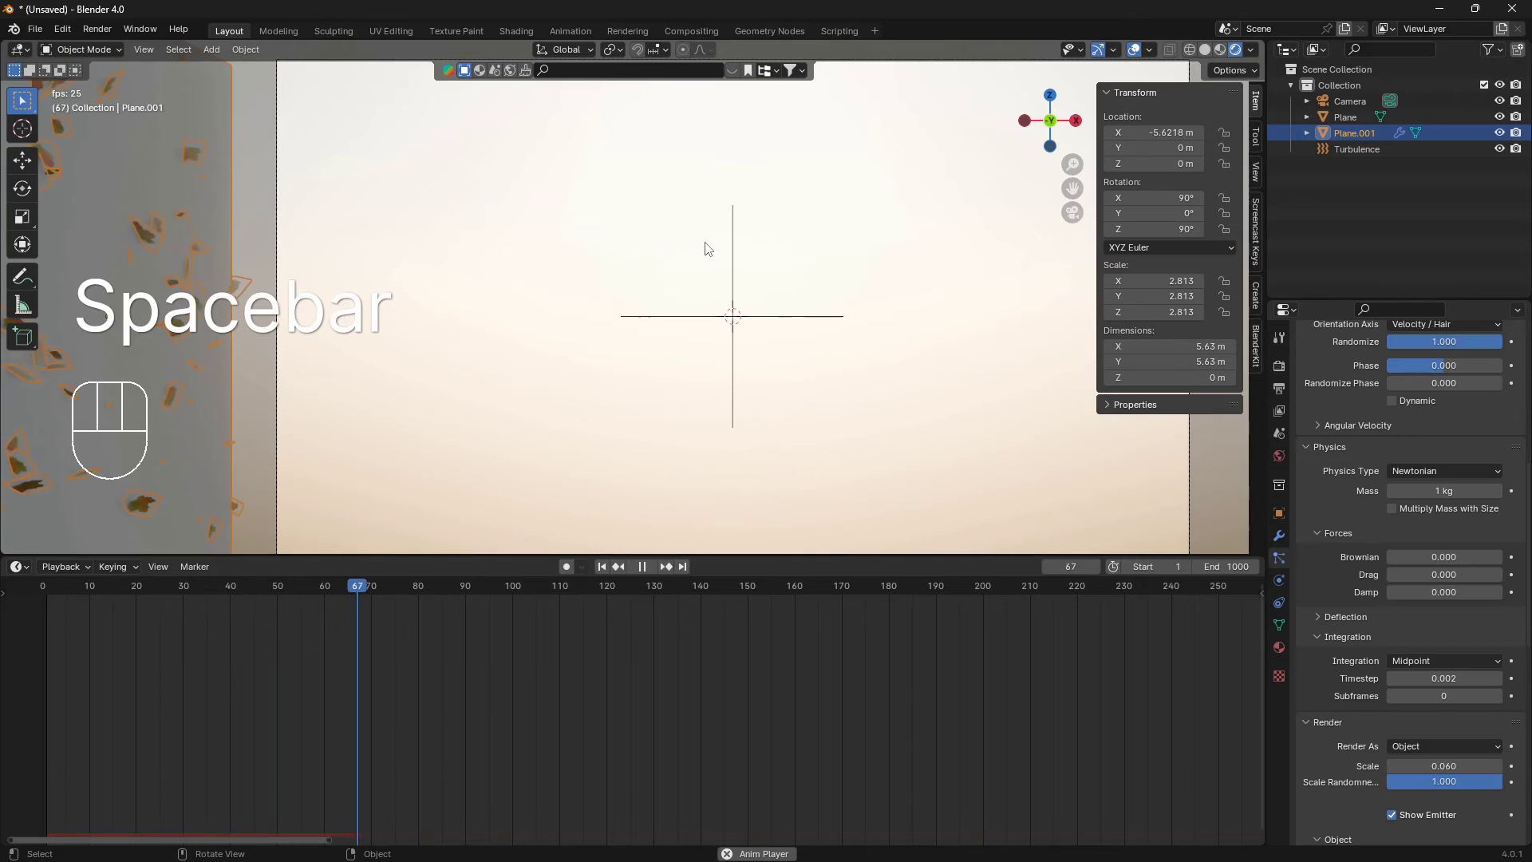
key(space)
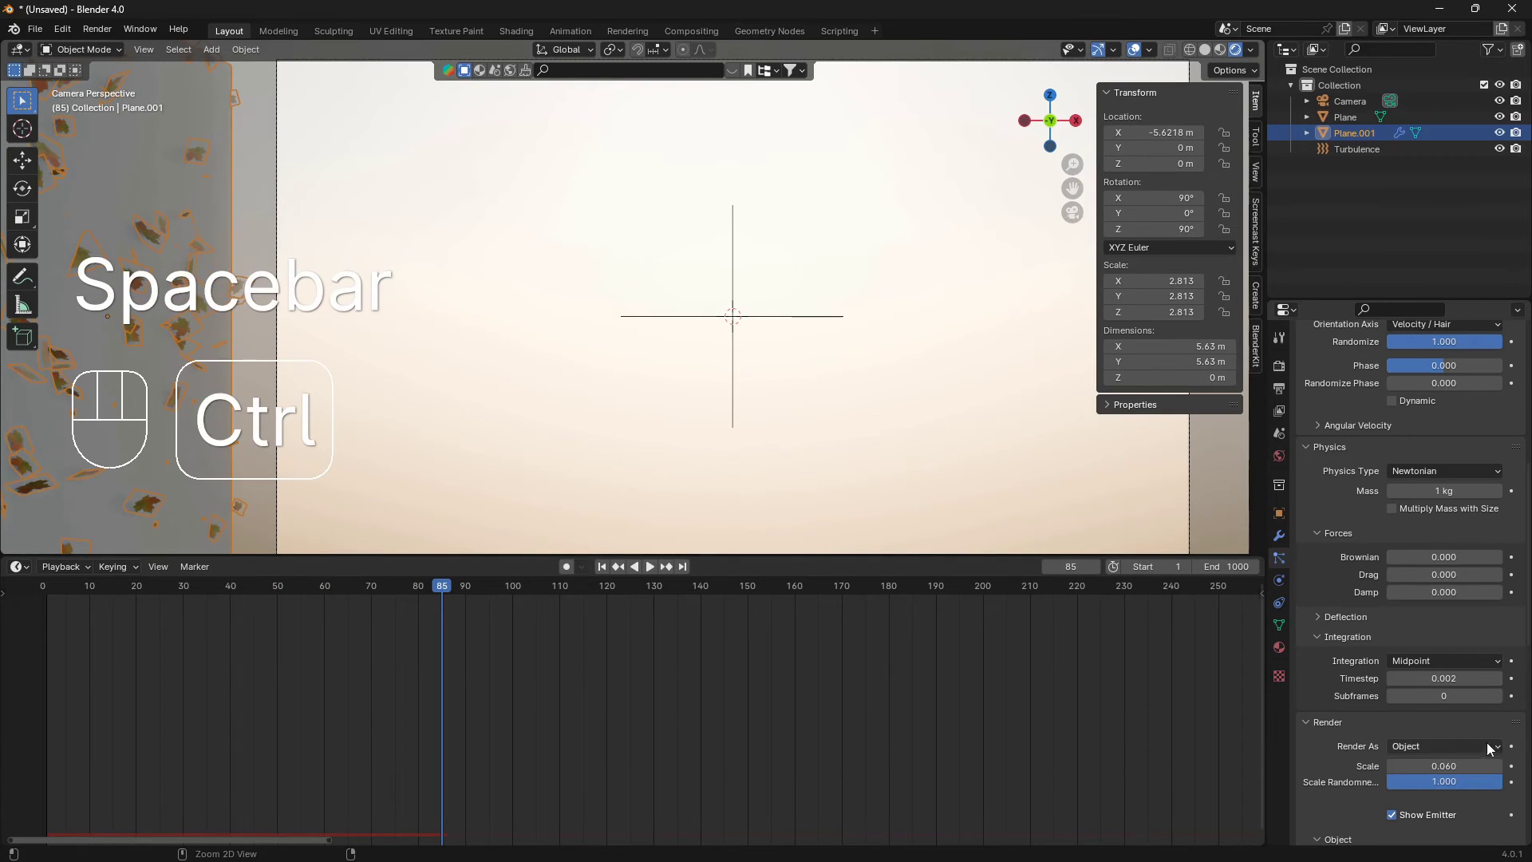
key(ctrl+z)
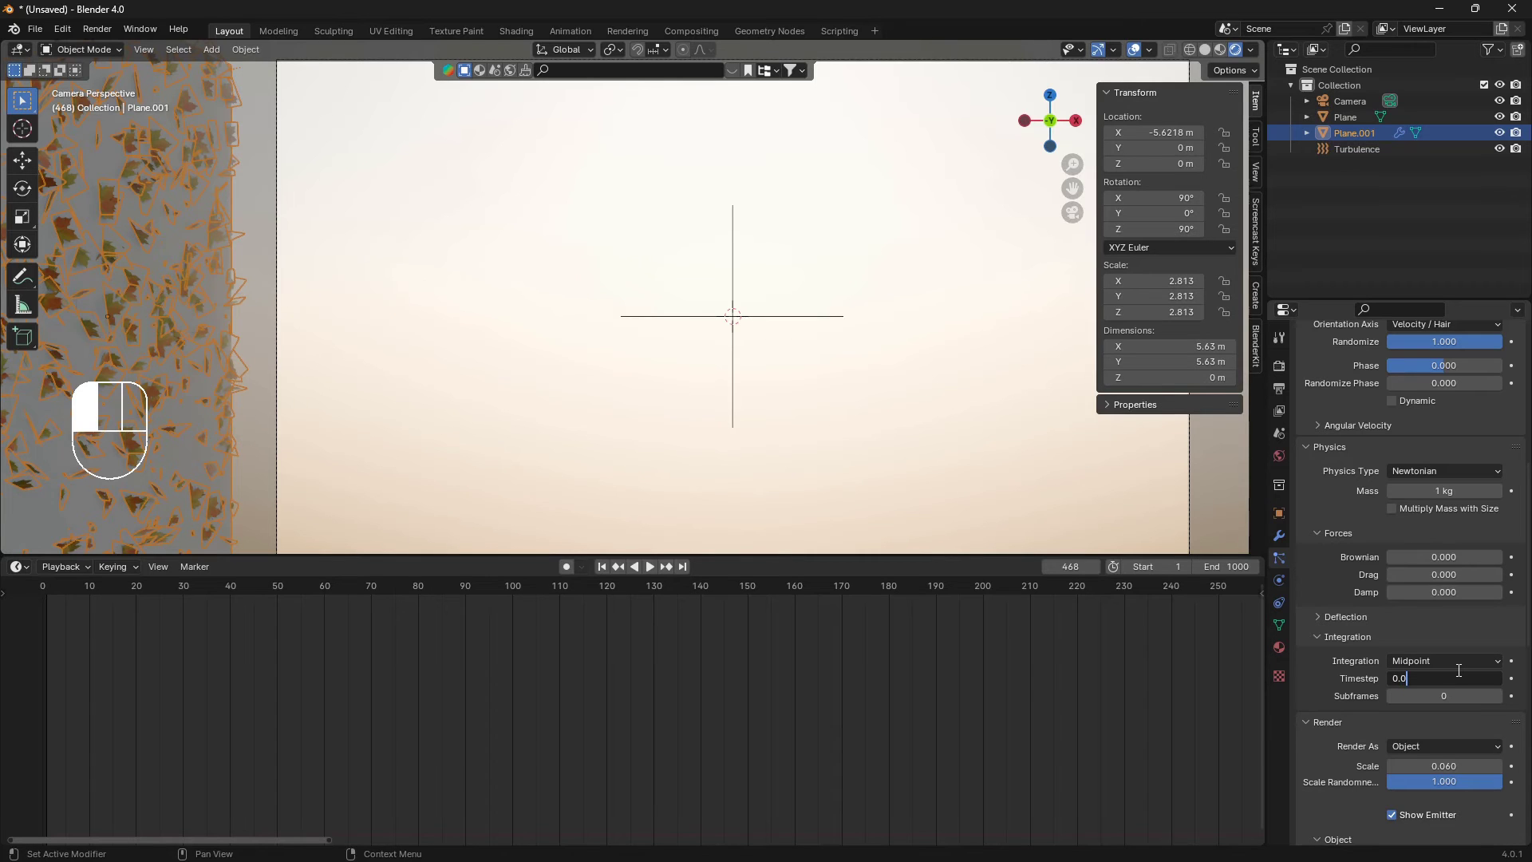
- Rewind, deselect everything, and replay the leaf animation from the start
key(space)
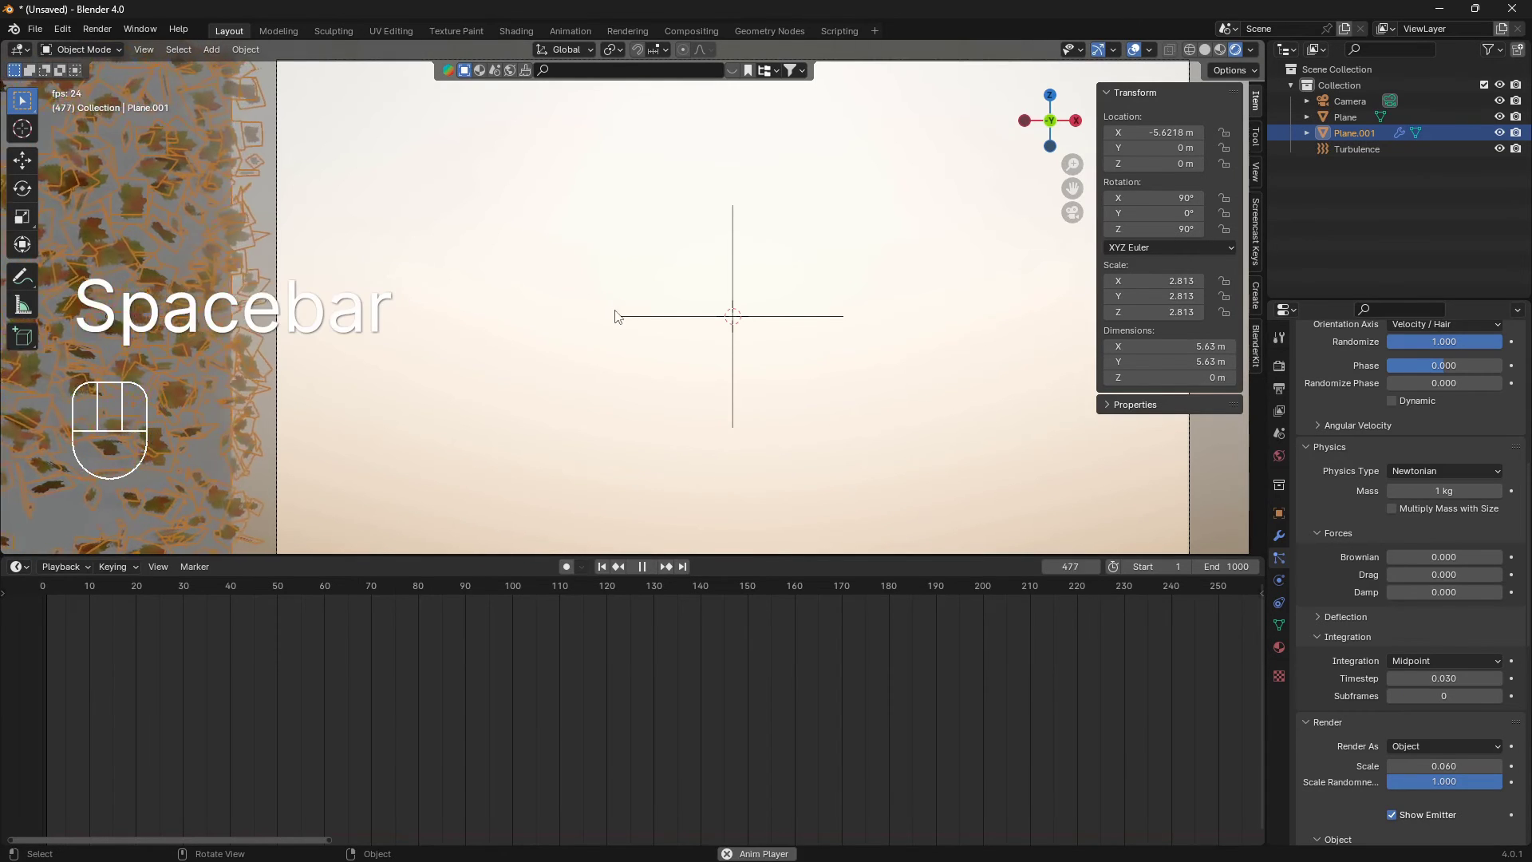
key(space)
key(shift+Left)
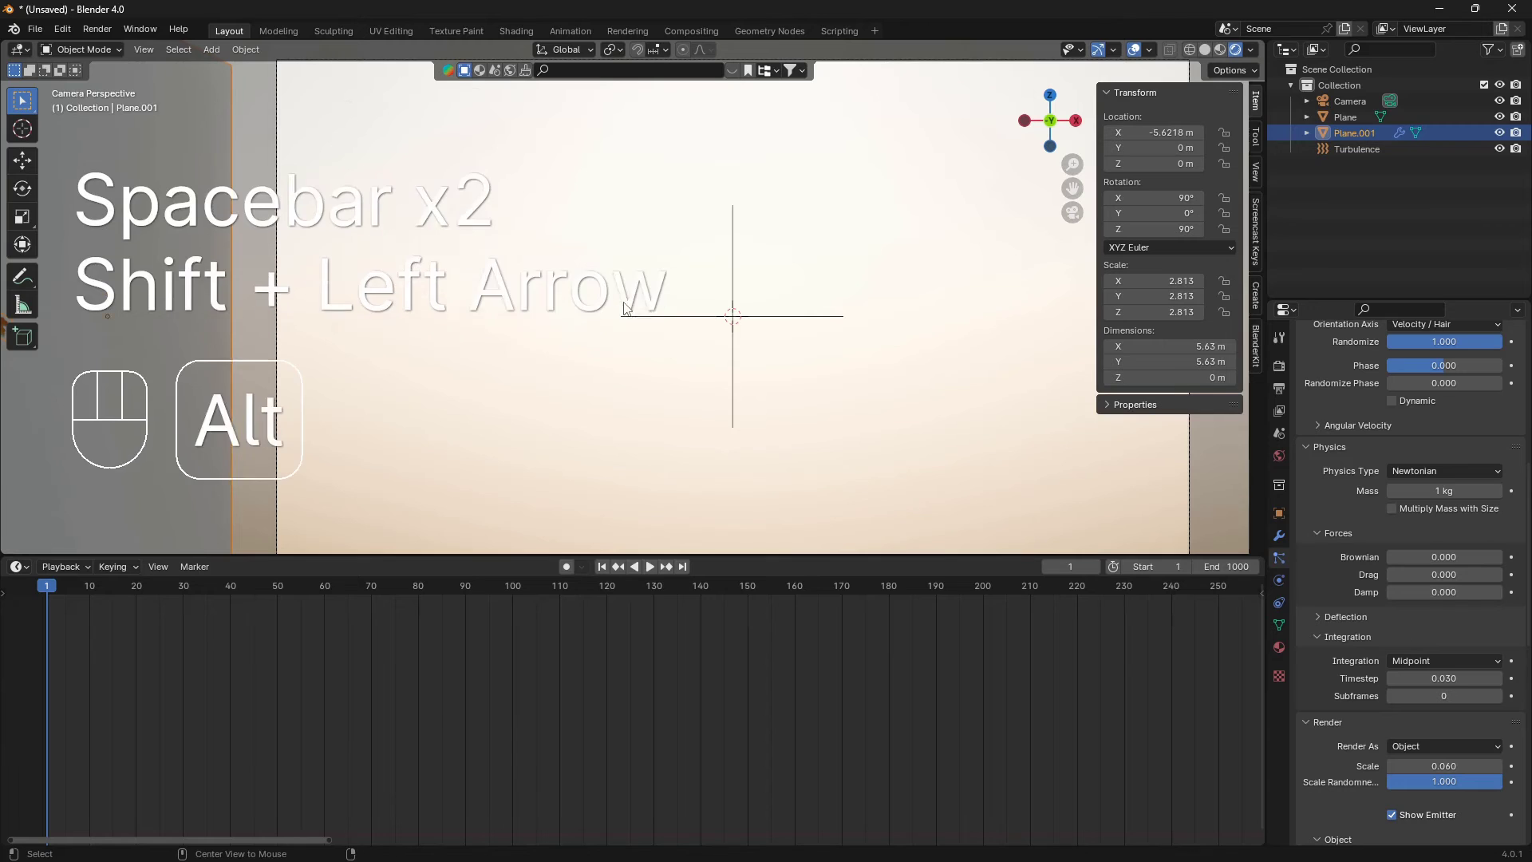
key(alt+a)
key(space)
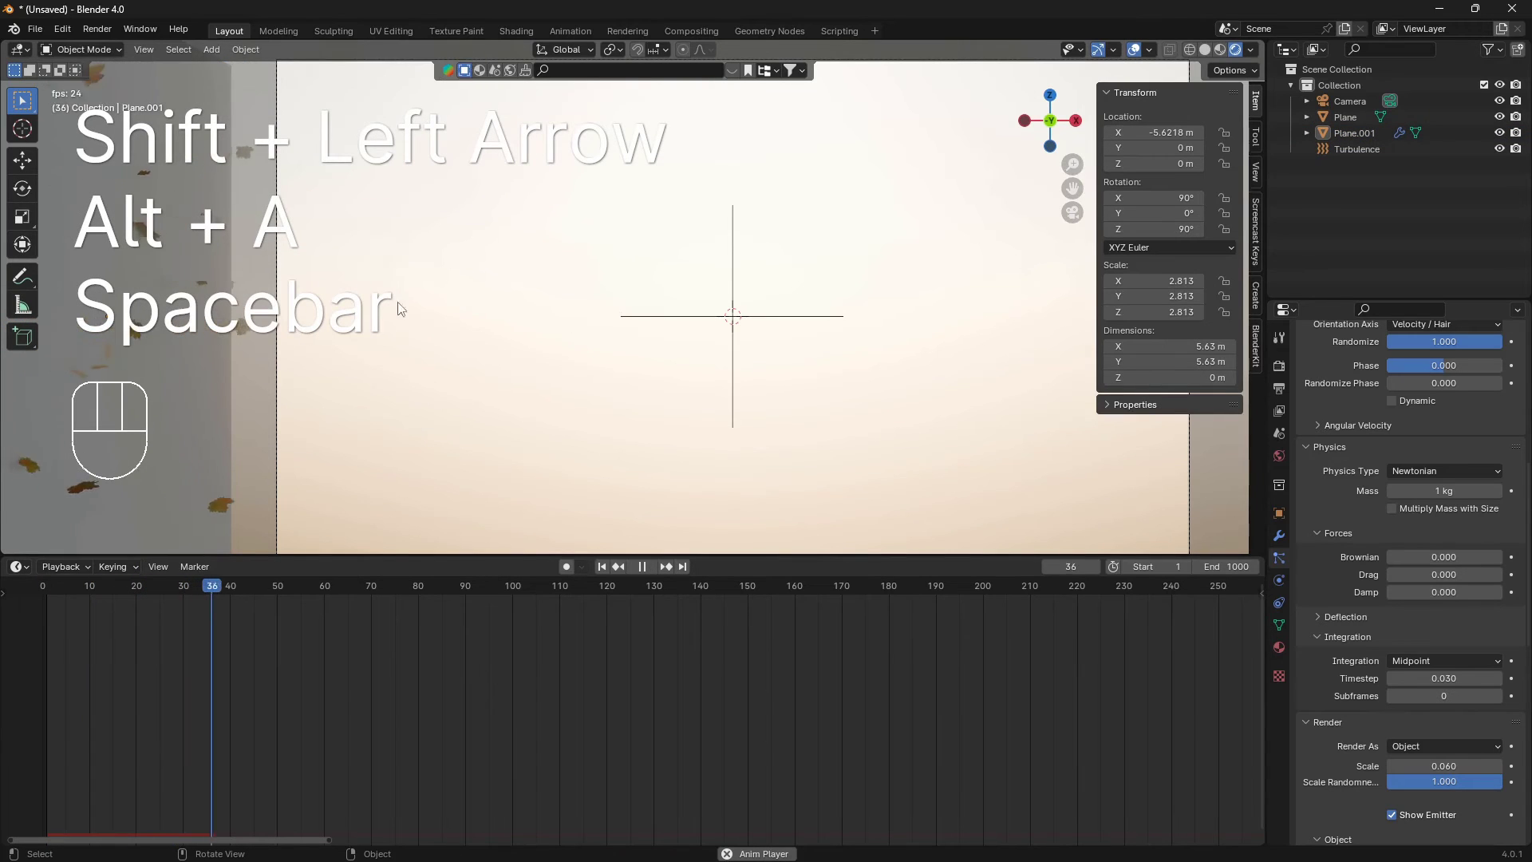
scroll(433, 348, down, 2)
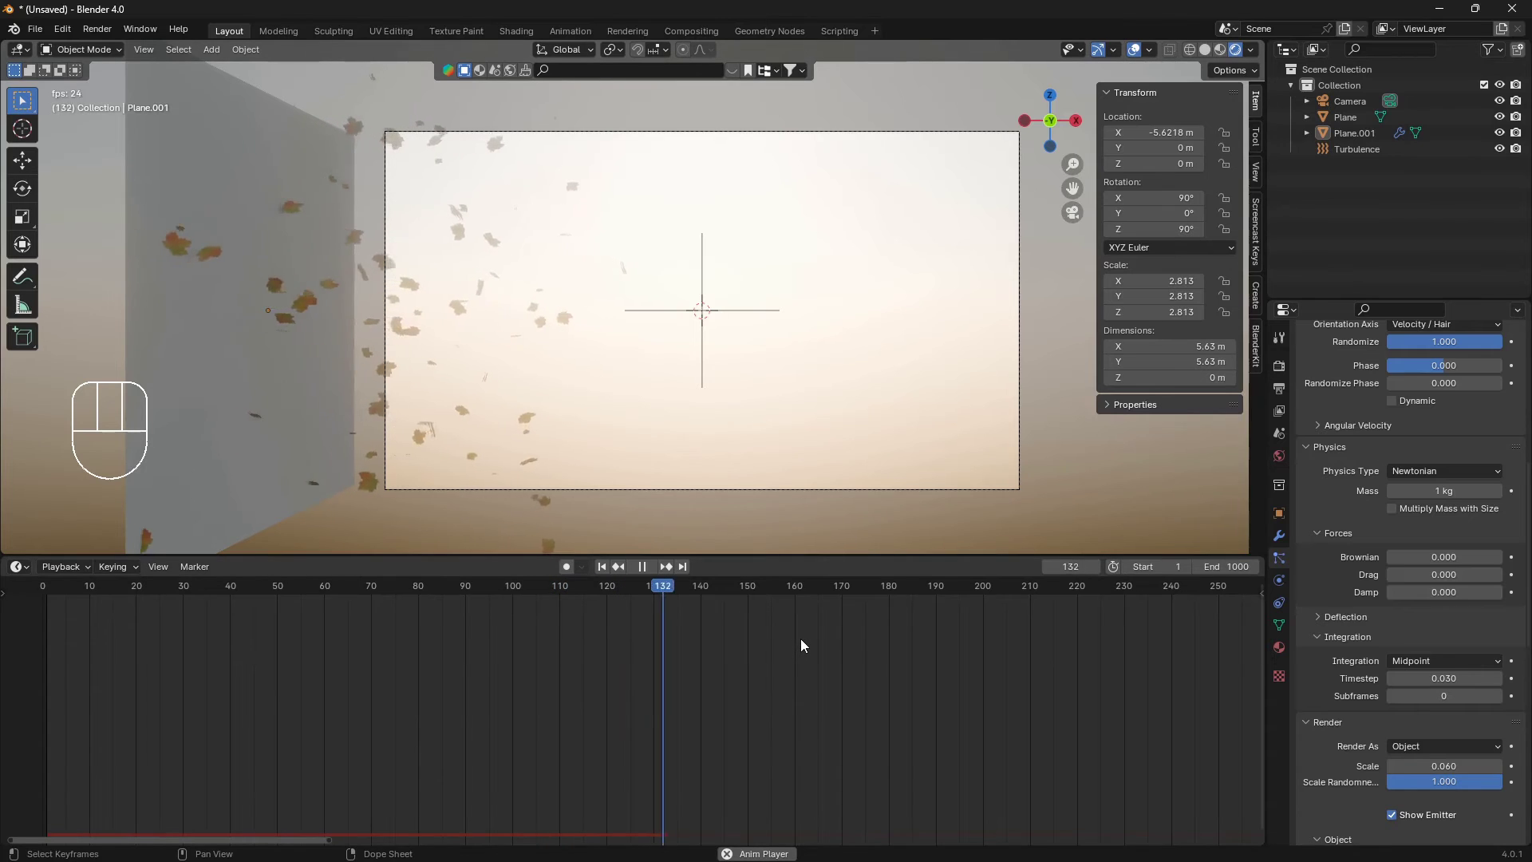
- Replay the leaves from frame 1, stop at frame 350, and bring up the Add menu
key(space)
key(shift)
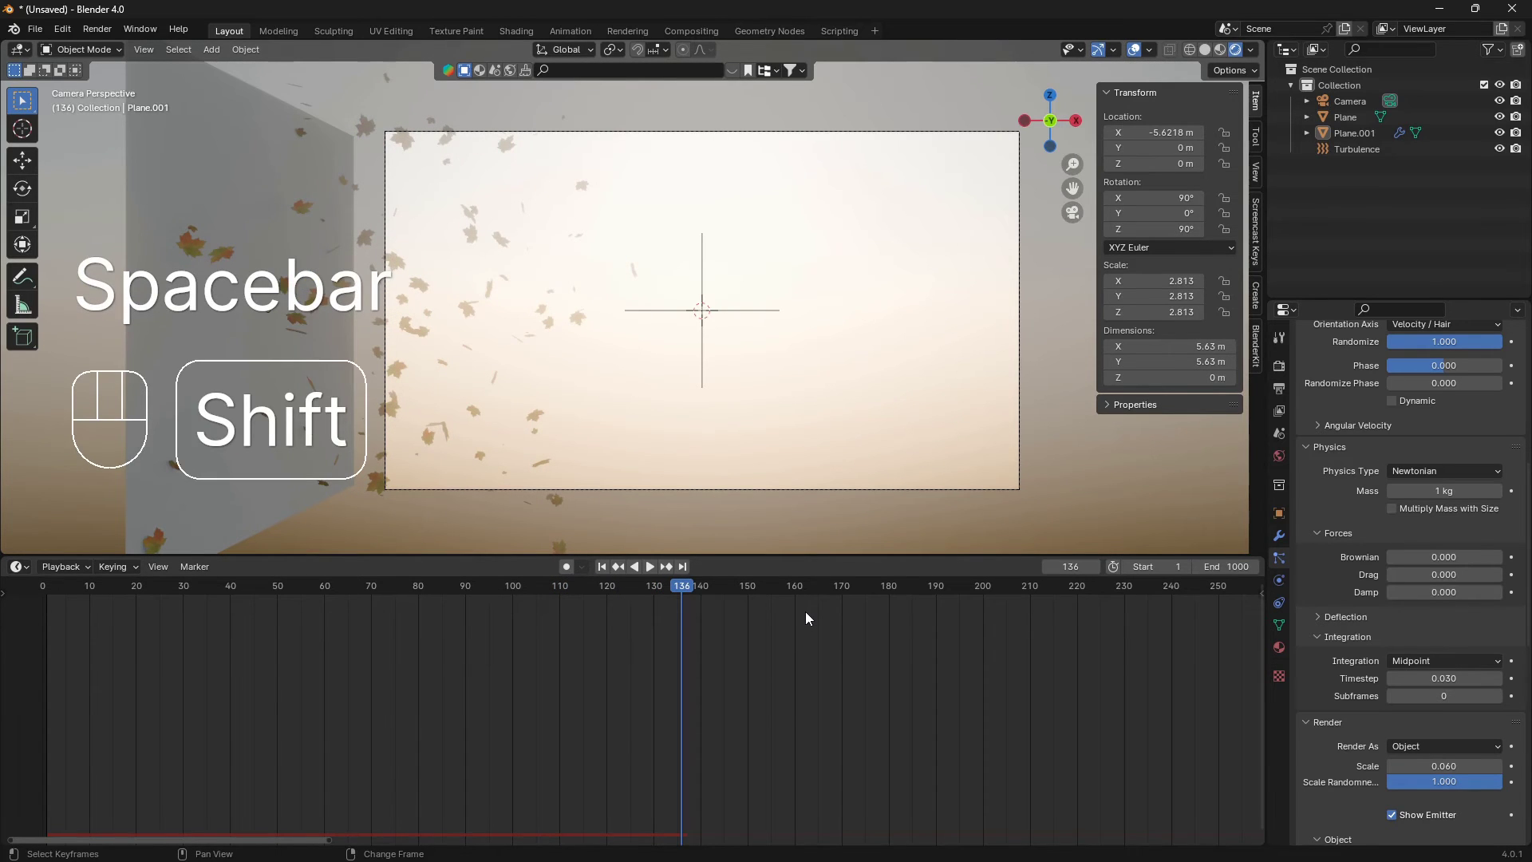
key(shift+Left)
key(space)
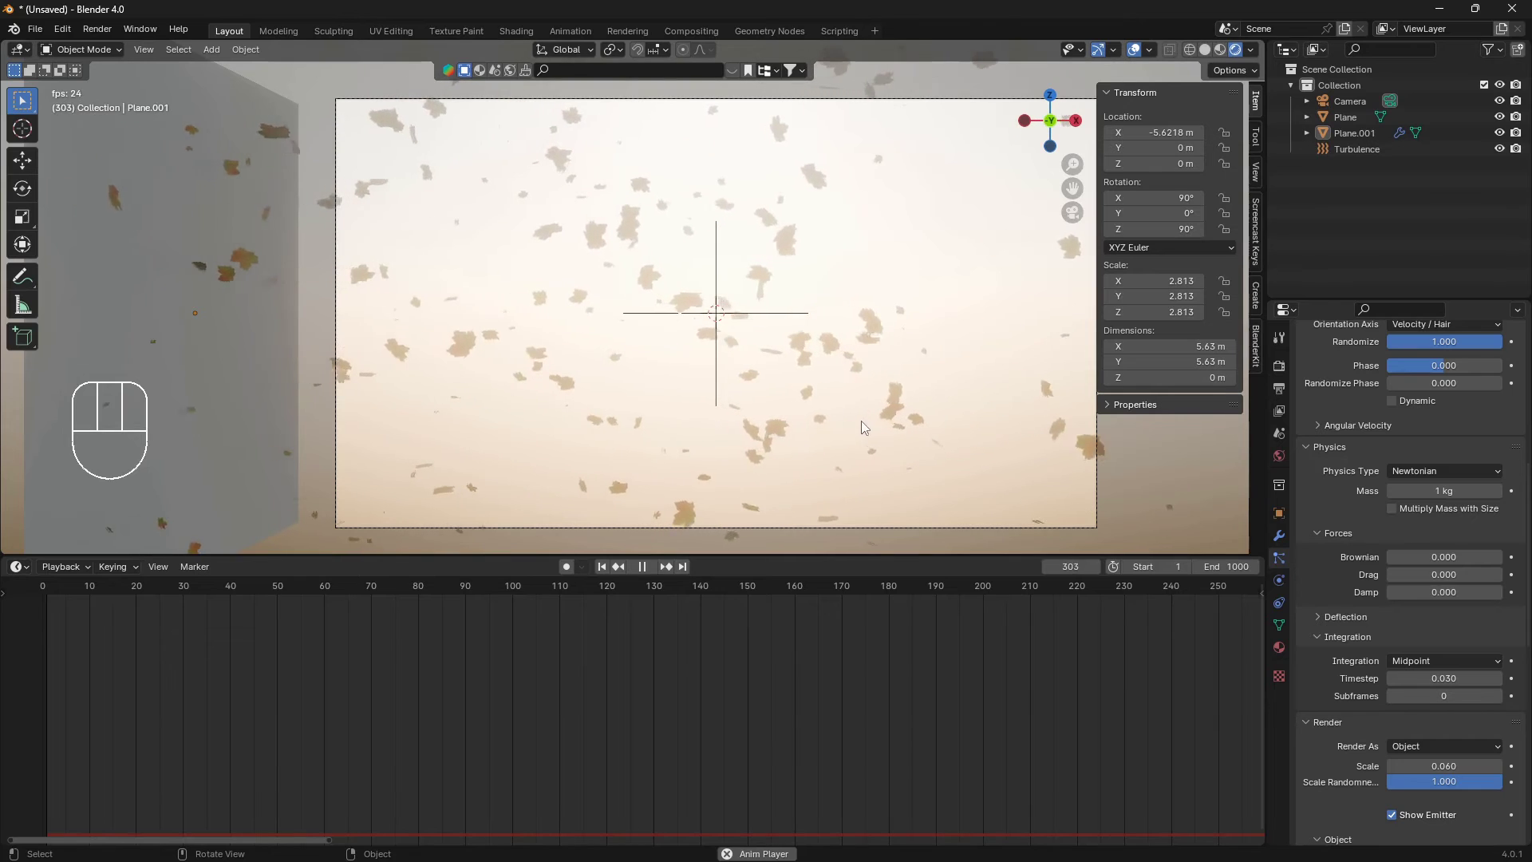
key(space)
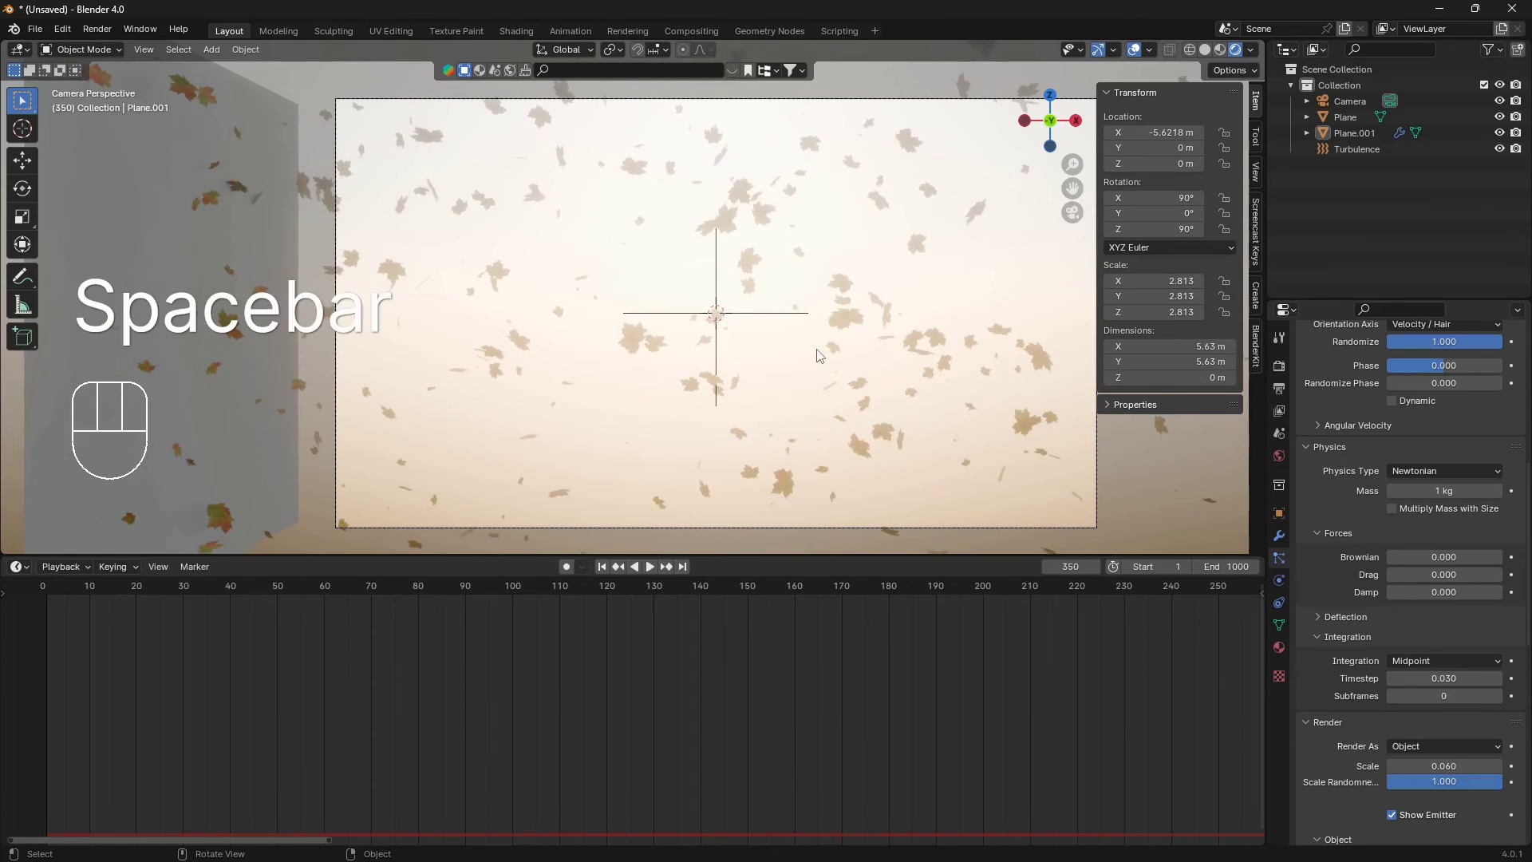
key(shift+a)
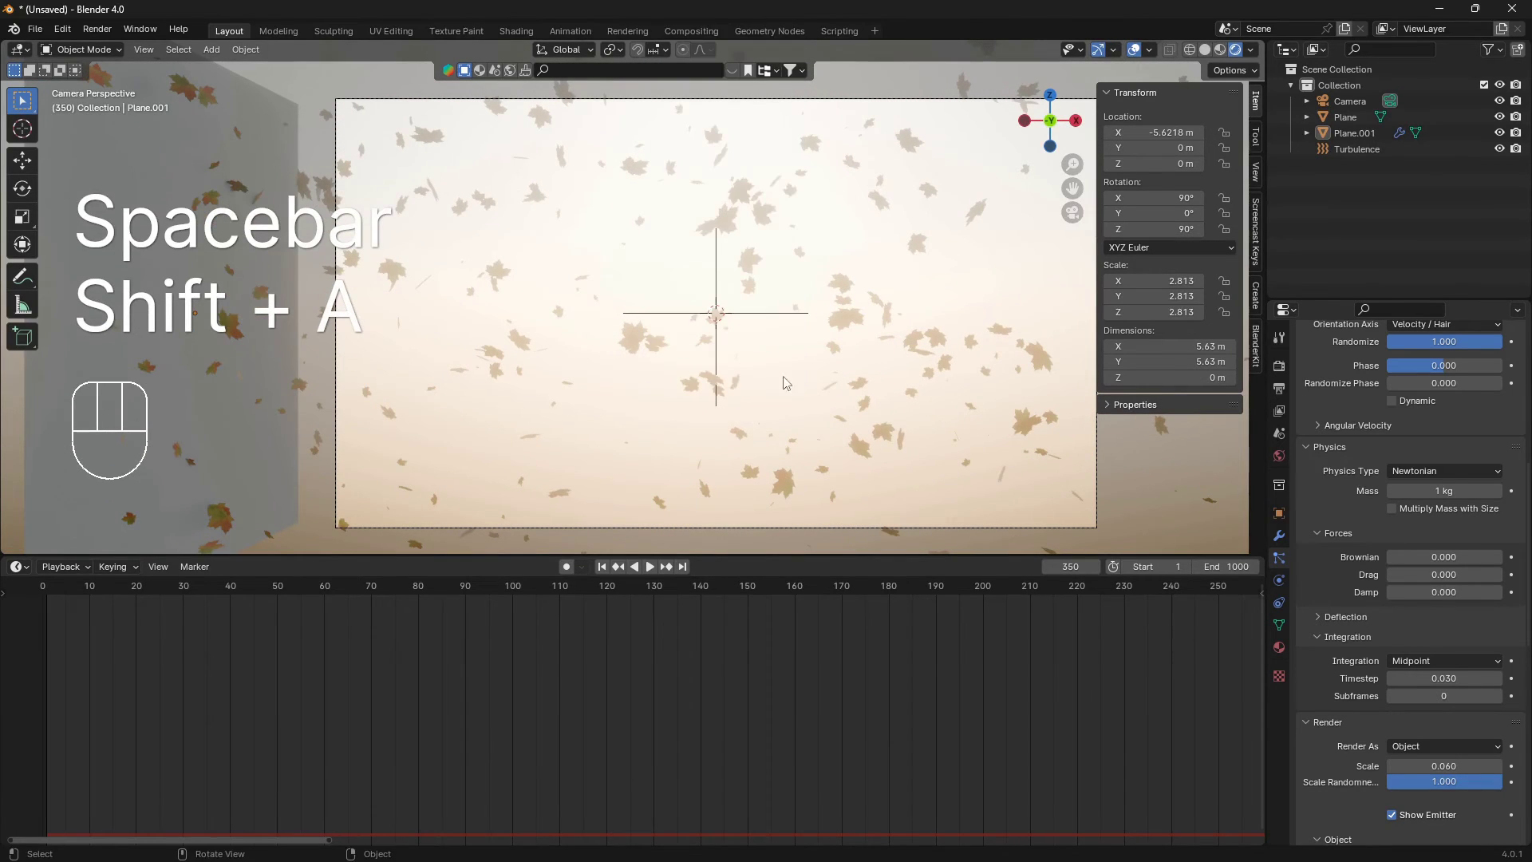
key(shift+a)
- Add a new plane and scale it to 1.983
mouse_move(785, 84)
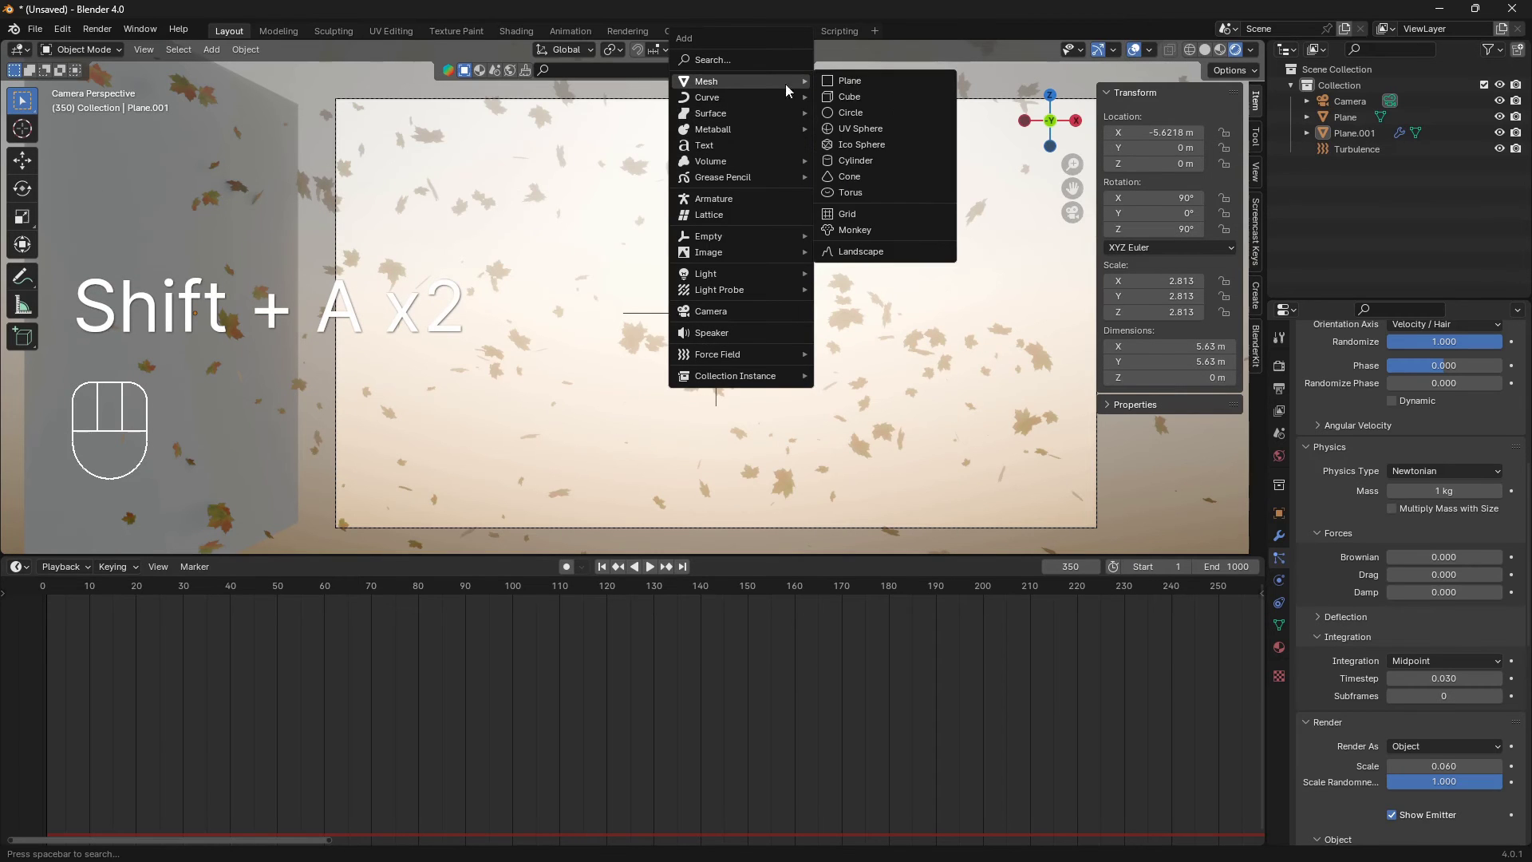
click(879, 76)
middle_drag(879, 80, 685, 285)
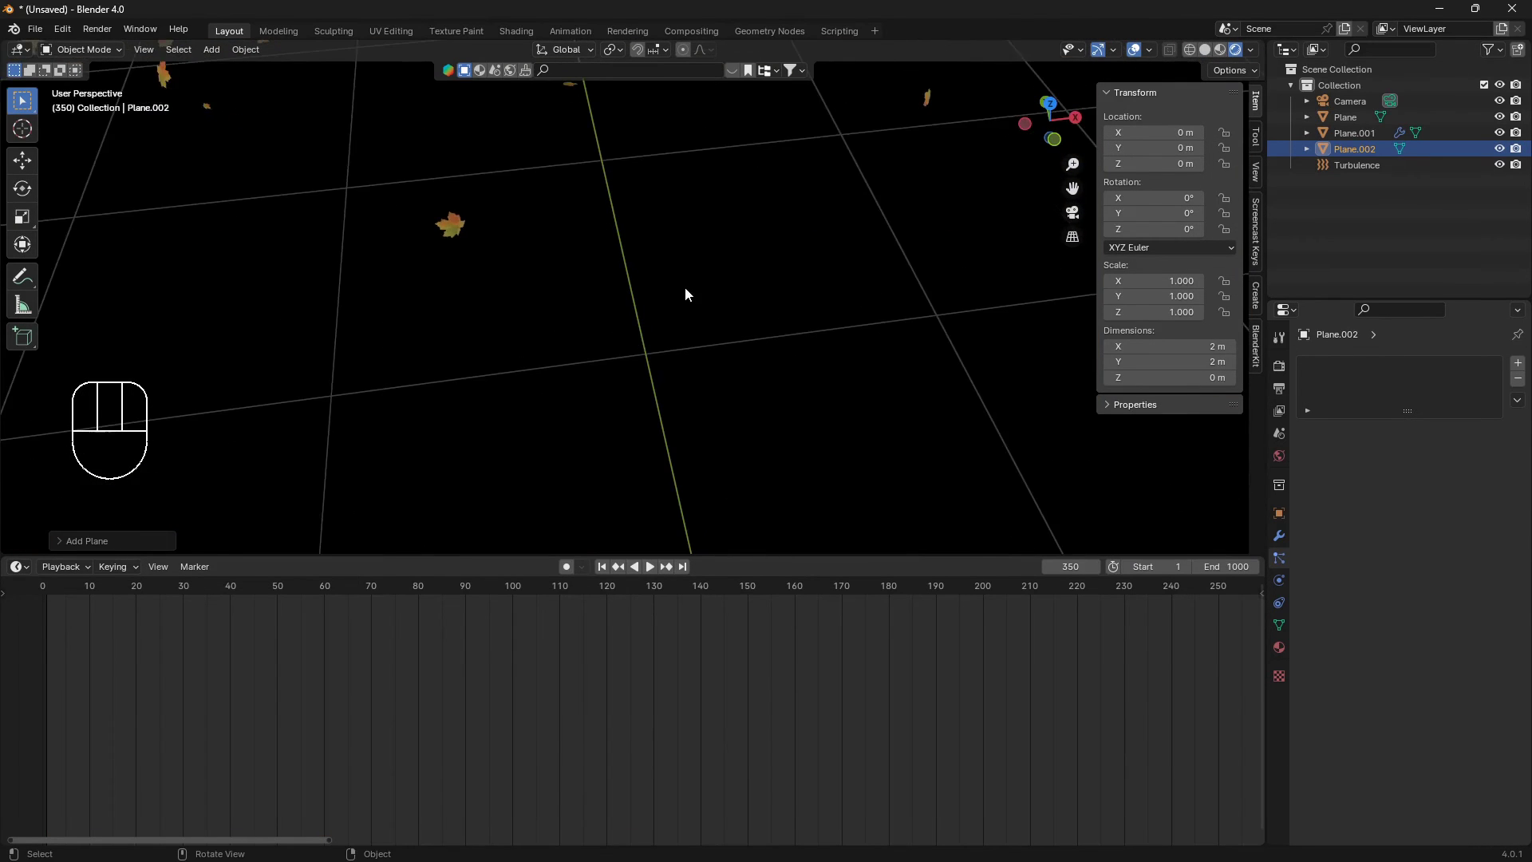
scroll(710, 357, down, 5)
shift+middle_drag(677, 229, 713, 347)
scroll(683, 437, up, 4)
key(s)
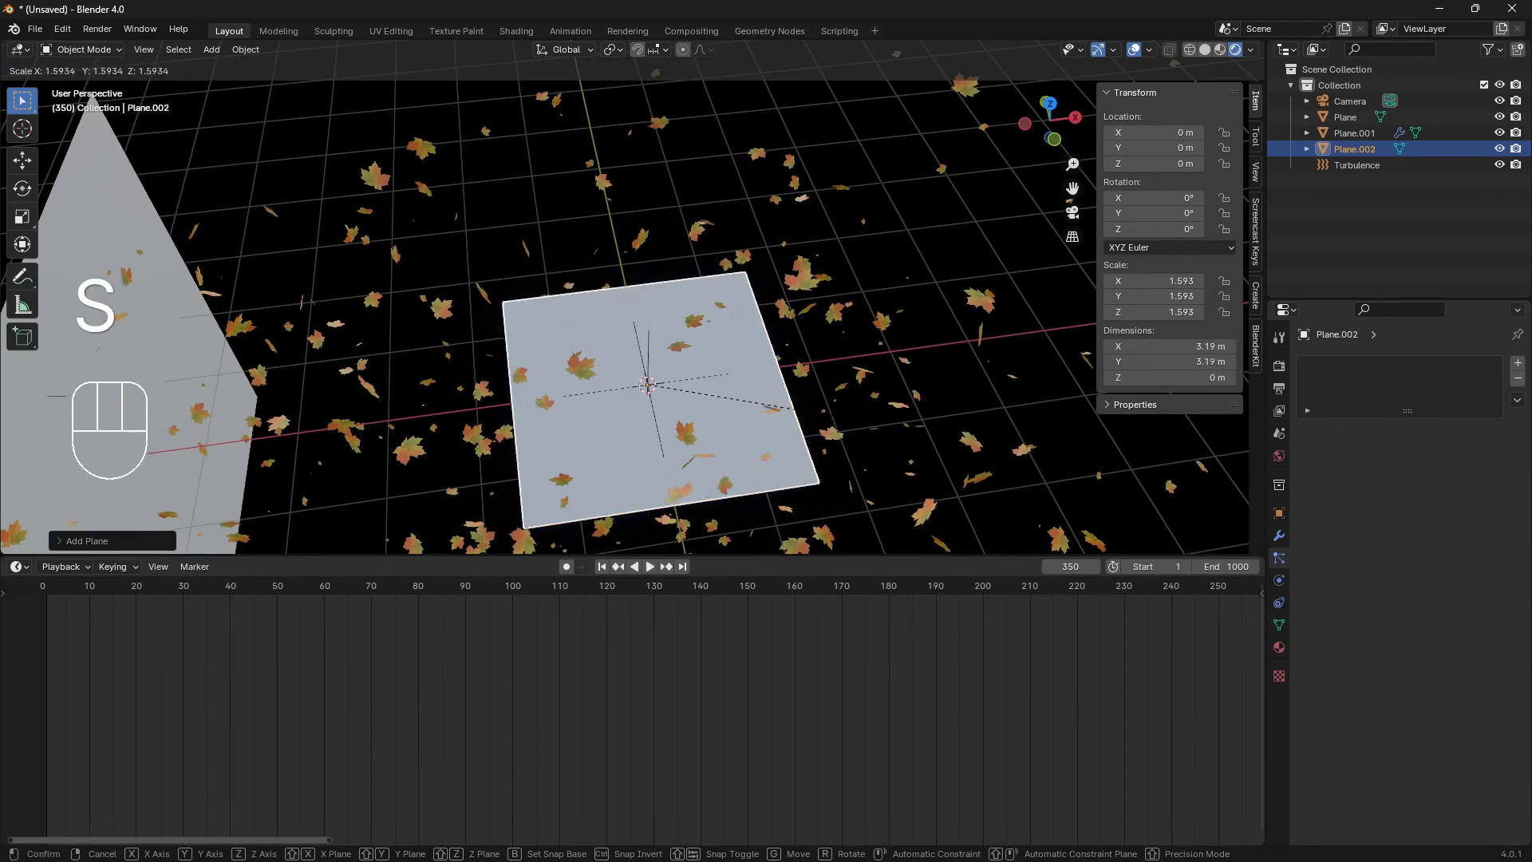
click(865, 435)
- In the Shader Editor, give the plane a new material with an Image Texture node
click(19, 567)
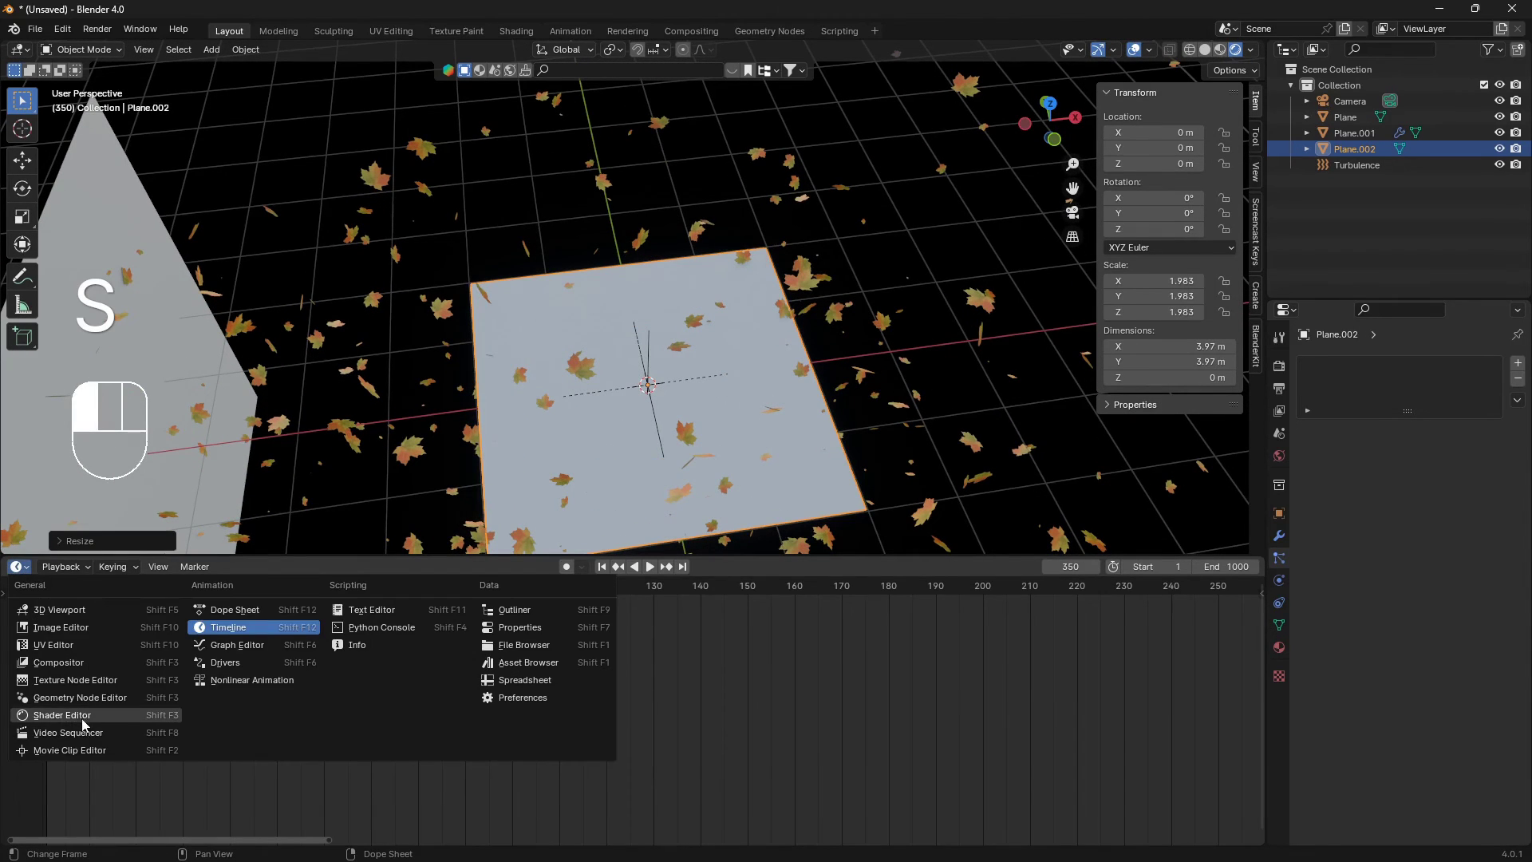
click(62, 715)
click(666, 569)
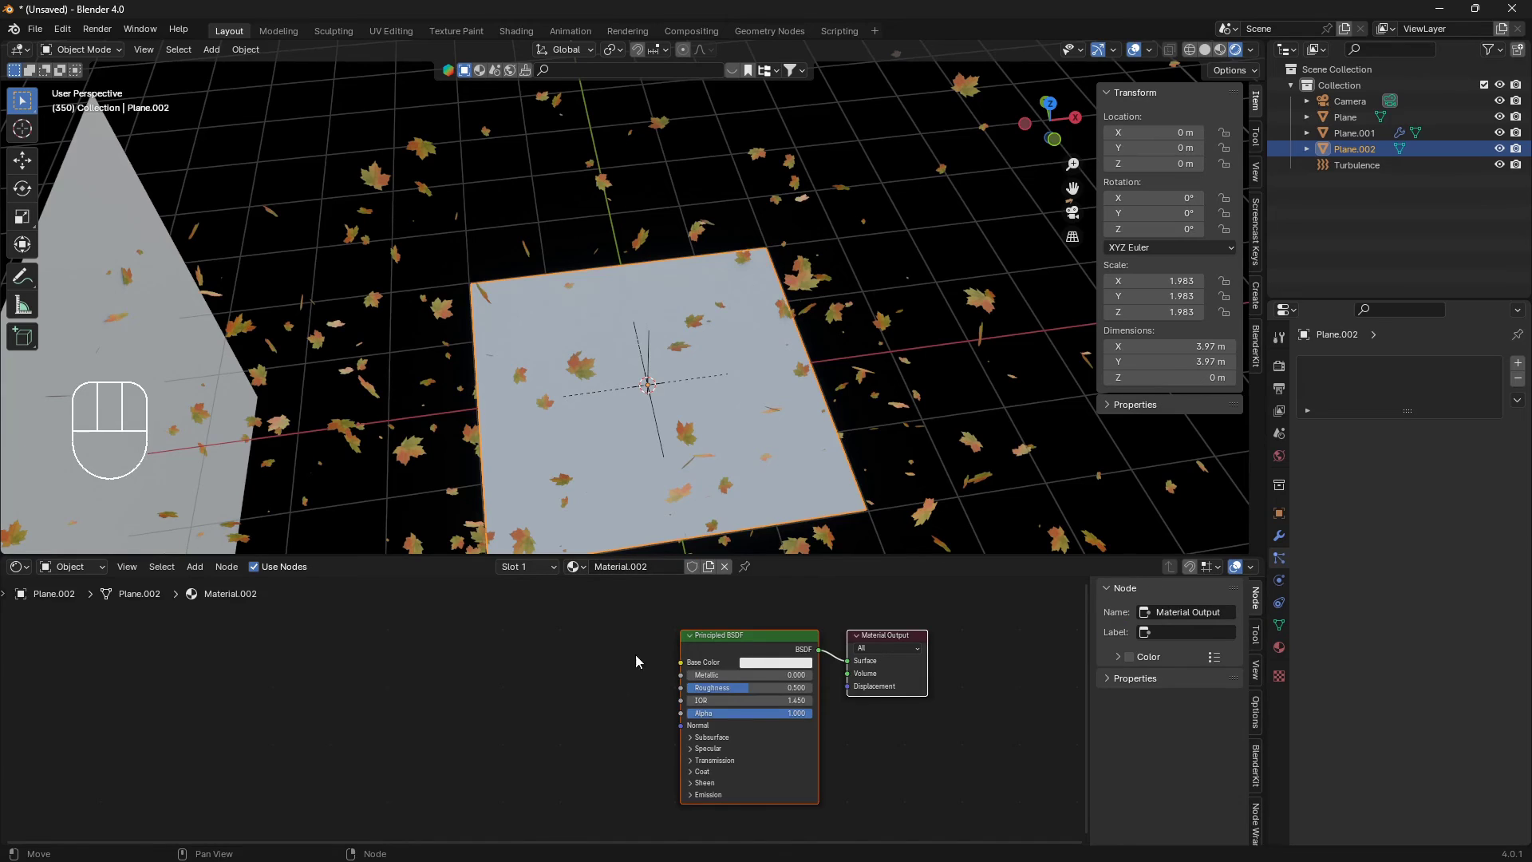
key(shift+a)
click(624, 626)
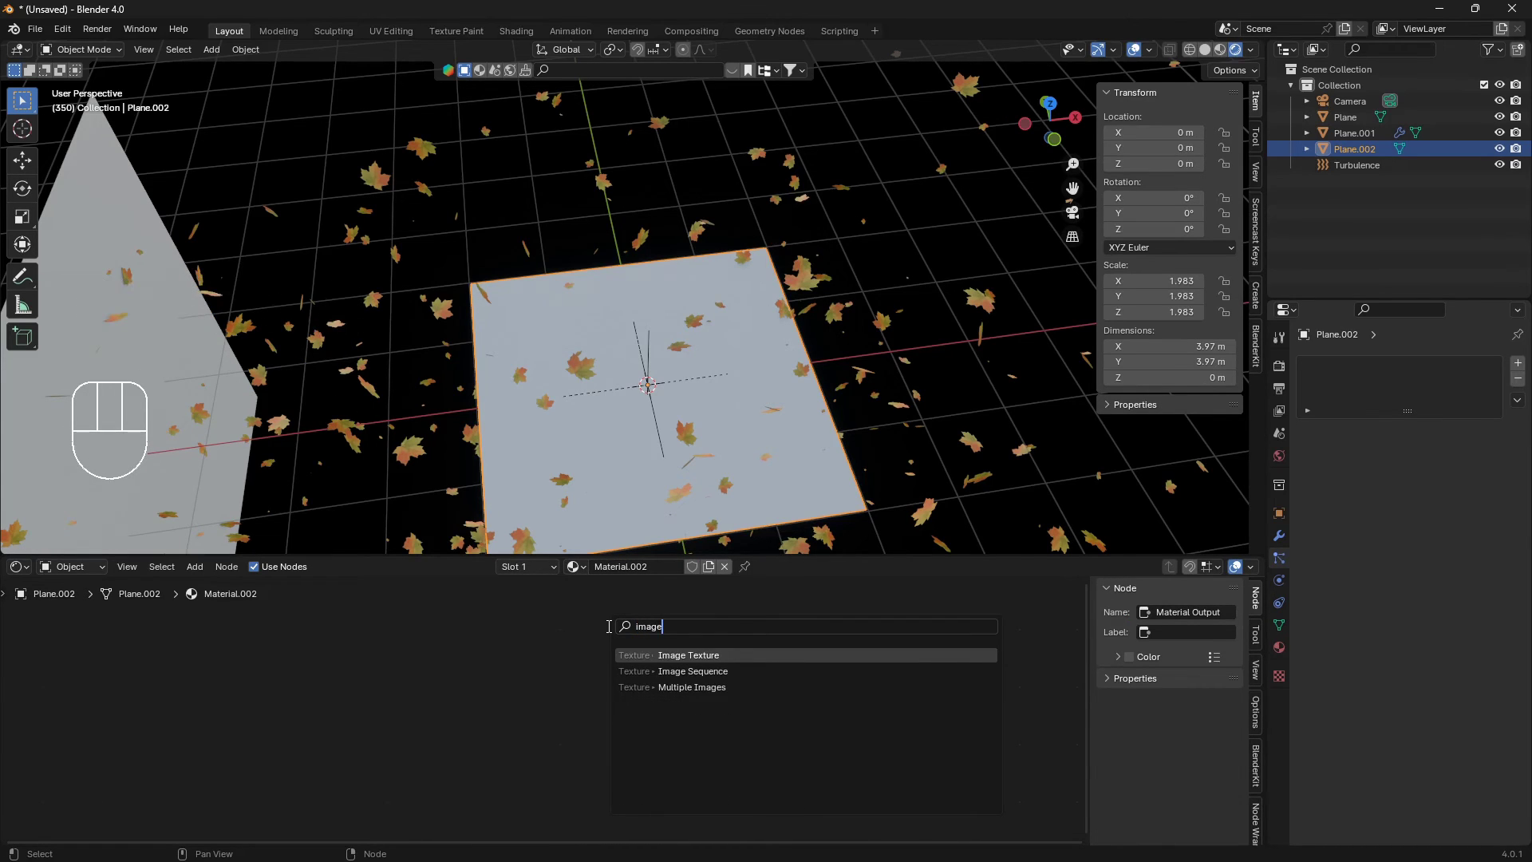
text(image)
click(656, 654)
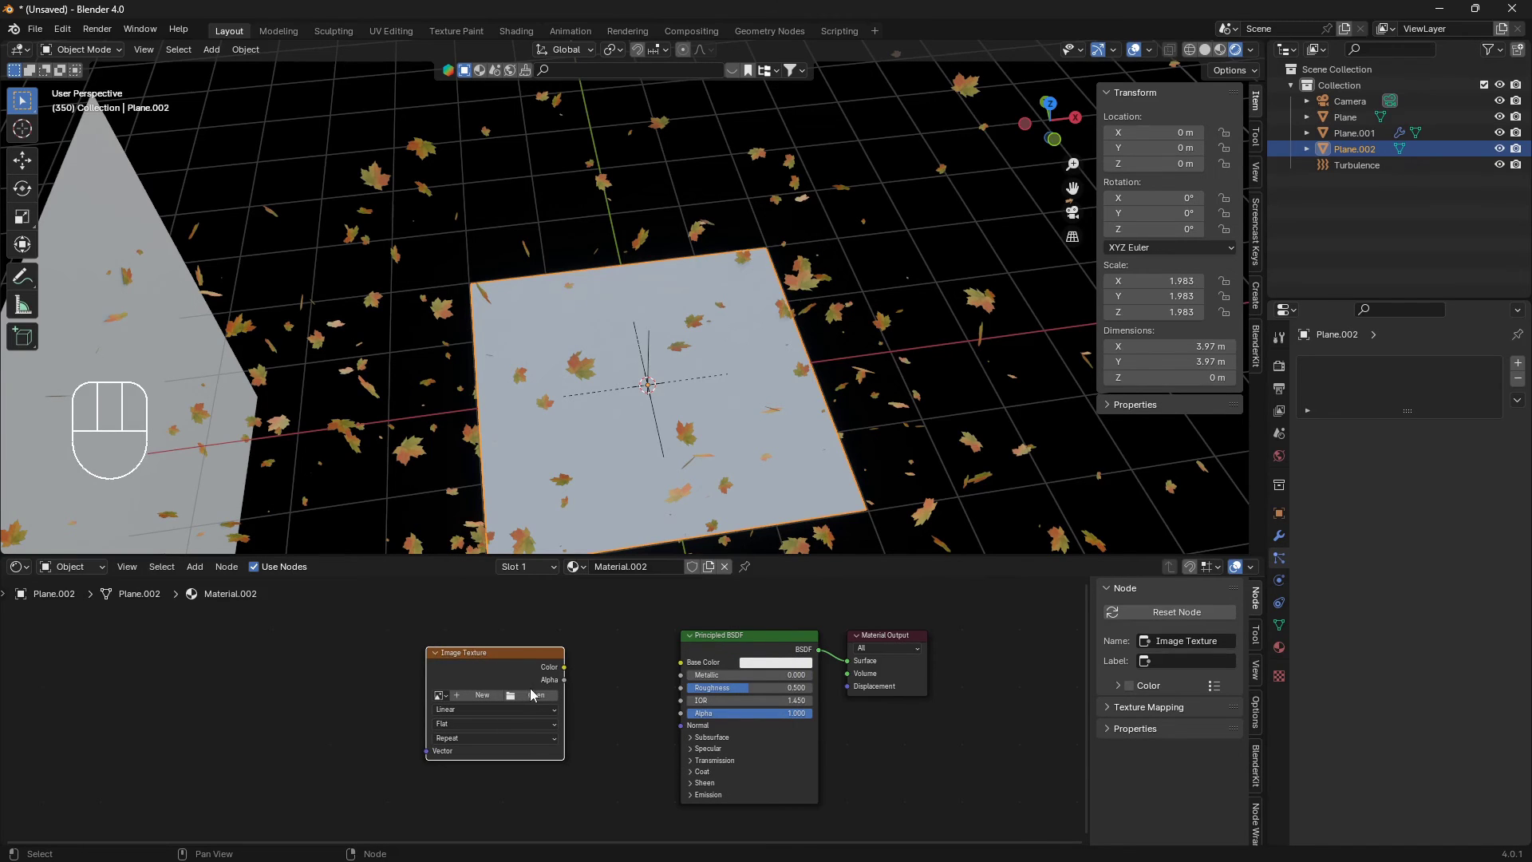
- Load leavesbackground.png from the leaves folder into the Image Texture node
click(532, 694)
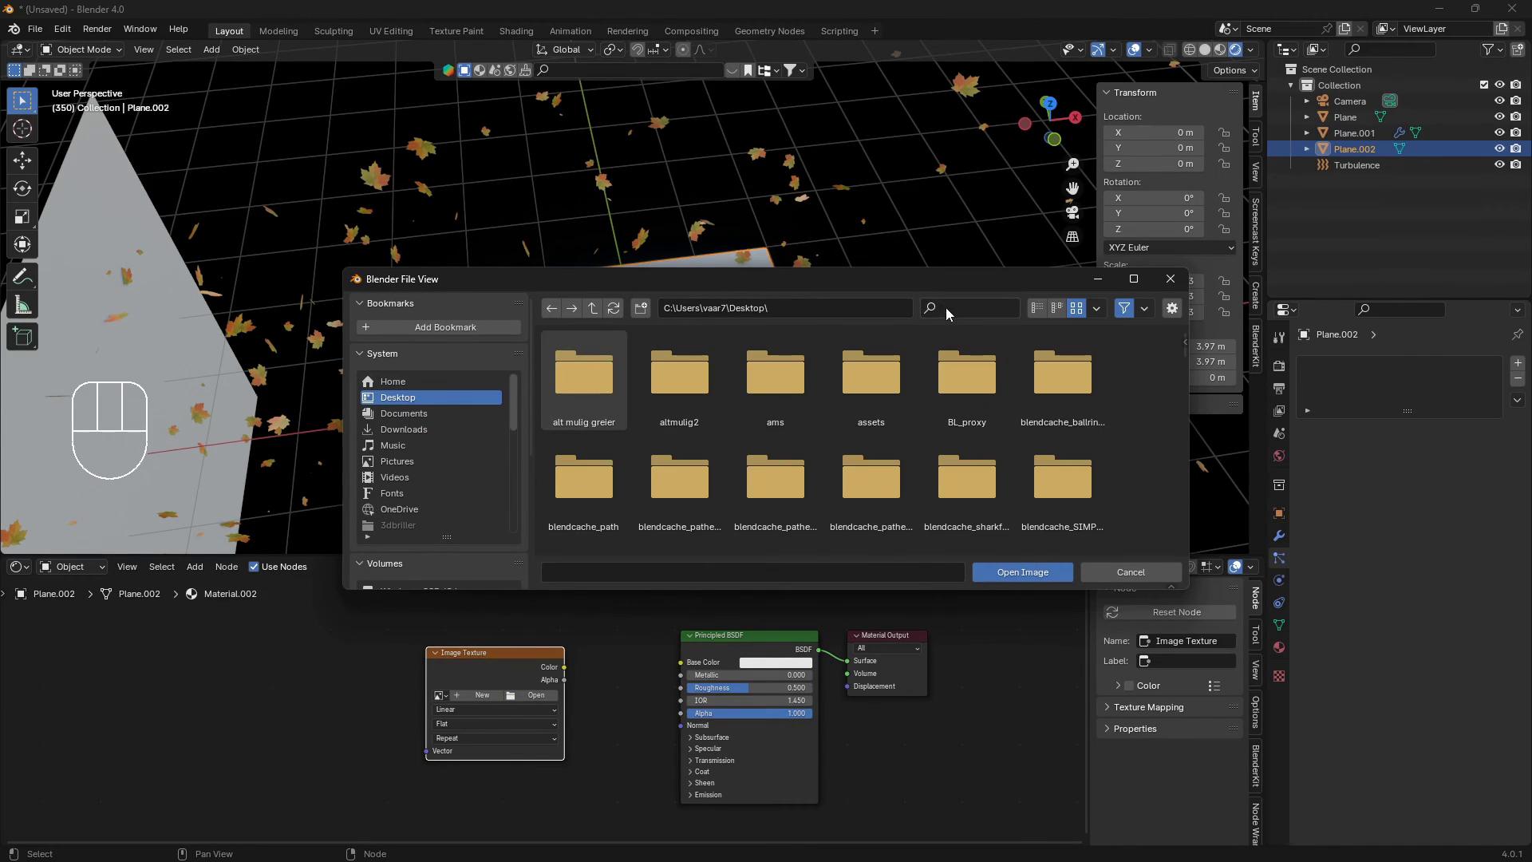
text(cl)
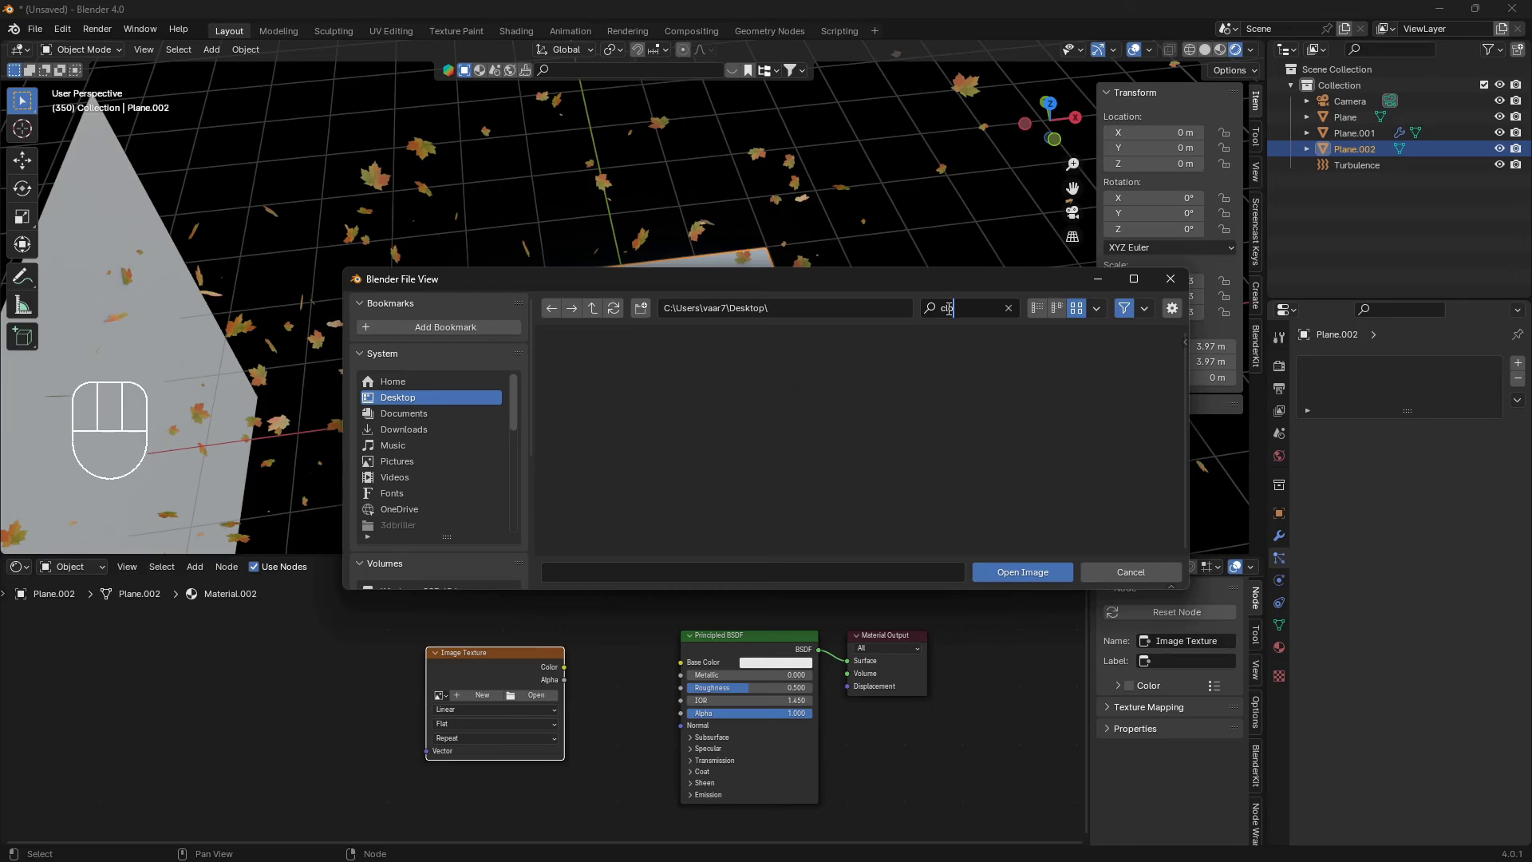
key(BackSpace)
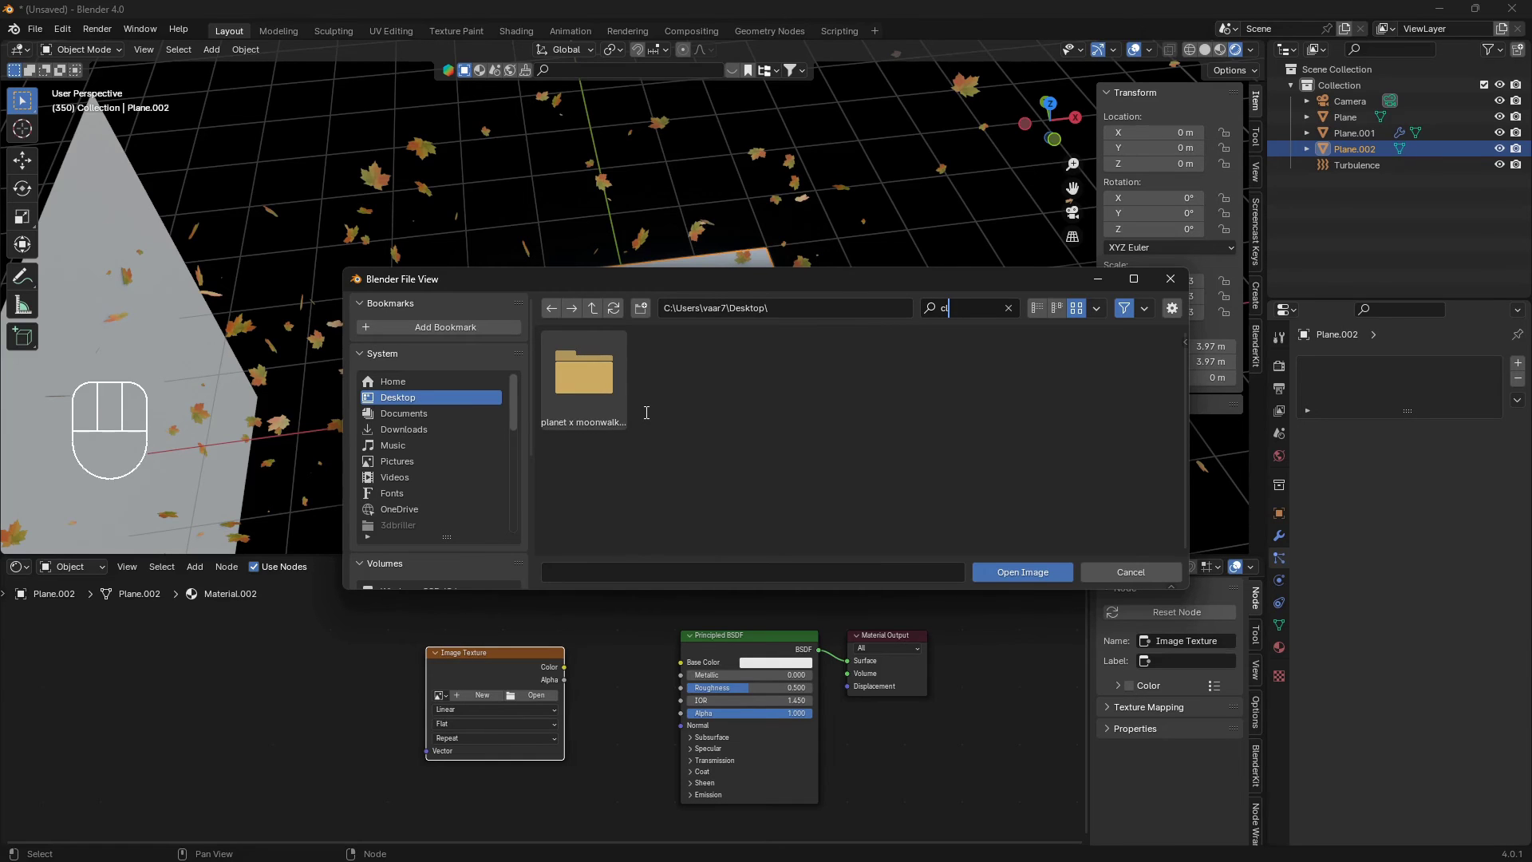
key(BackSpace)
text(lea)
double_click(572, 395)
double_click(828, 411)
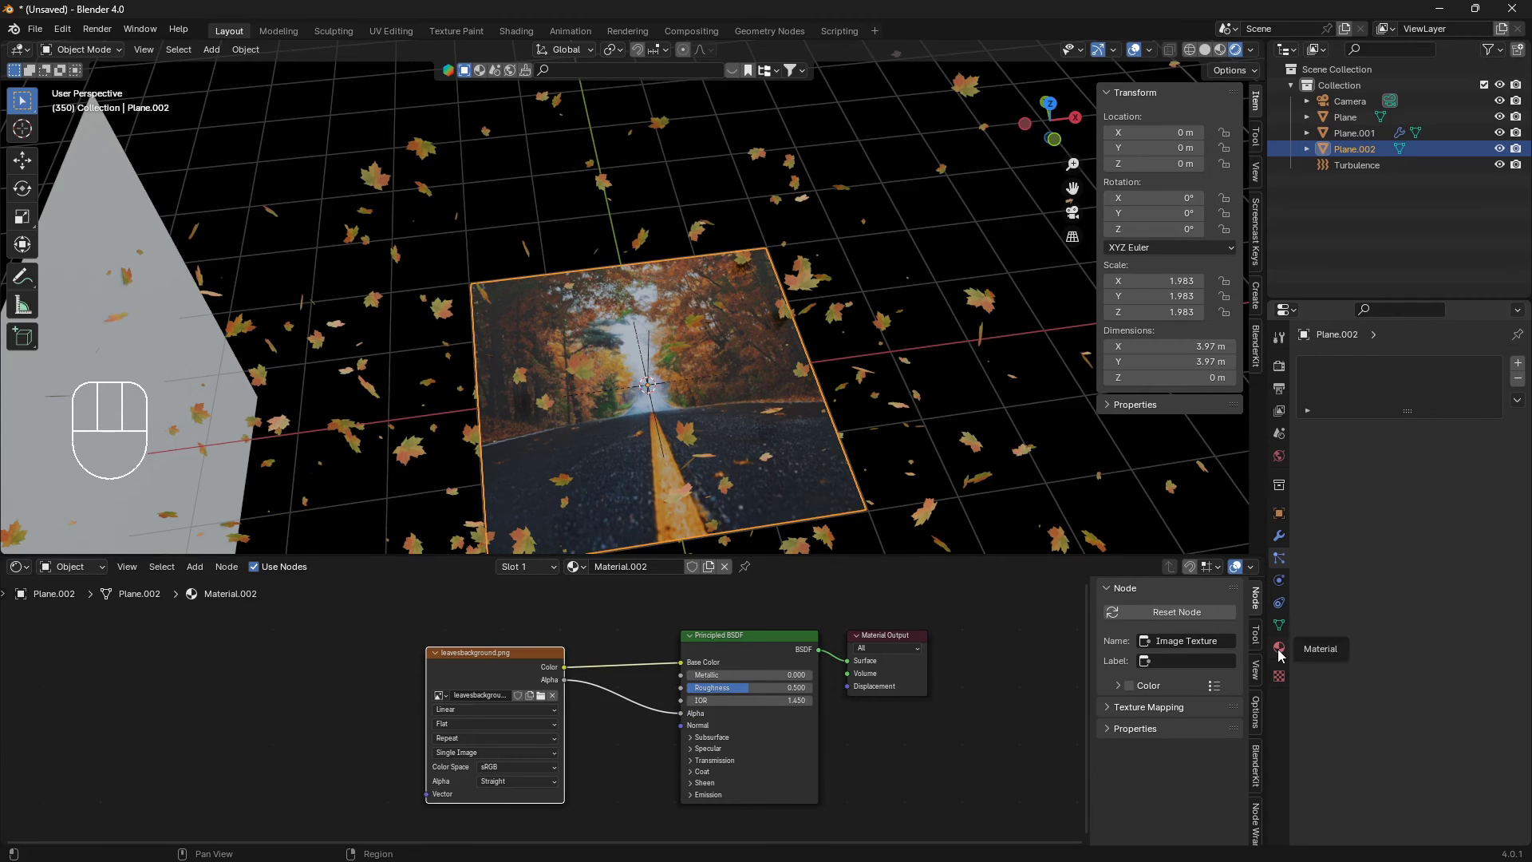
- In camera view, rotate Plane.002 90° on X and scale it to 4.578 to fill the frame
key(KP_0)
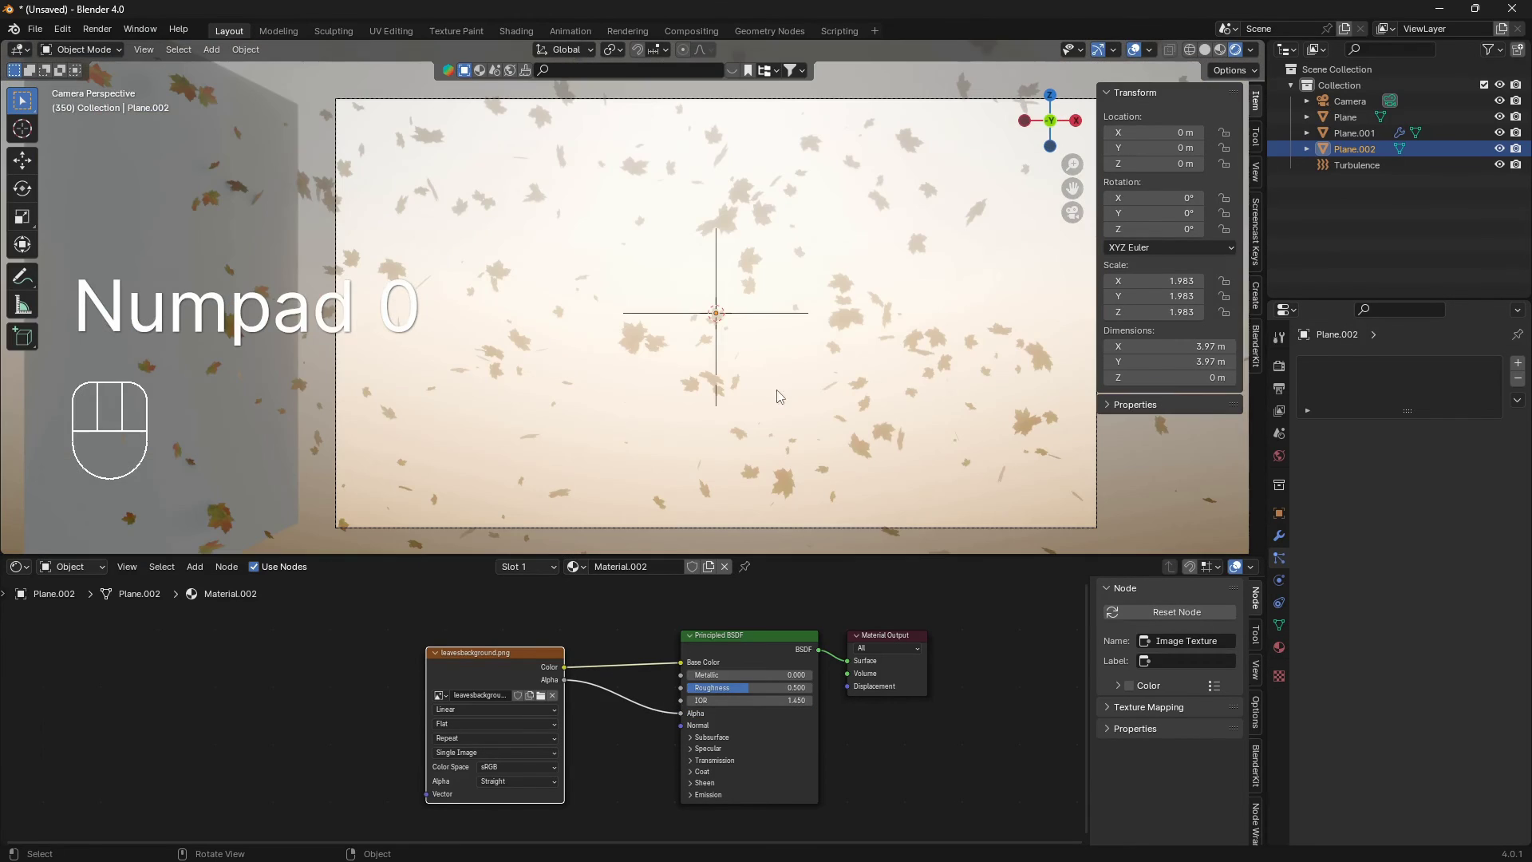
key(r)
key(x)
key(9)
key(0)
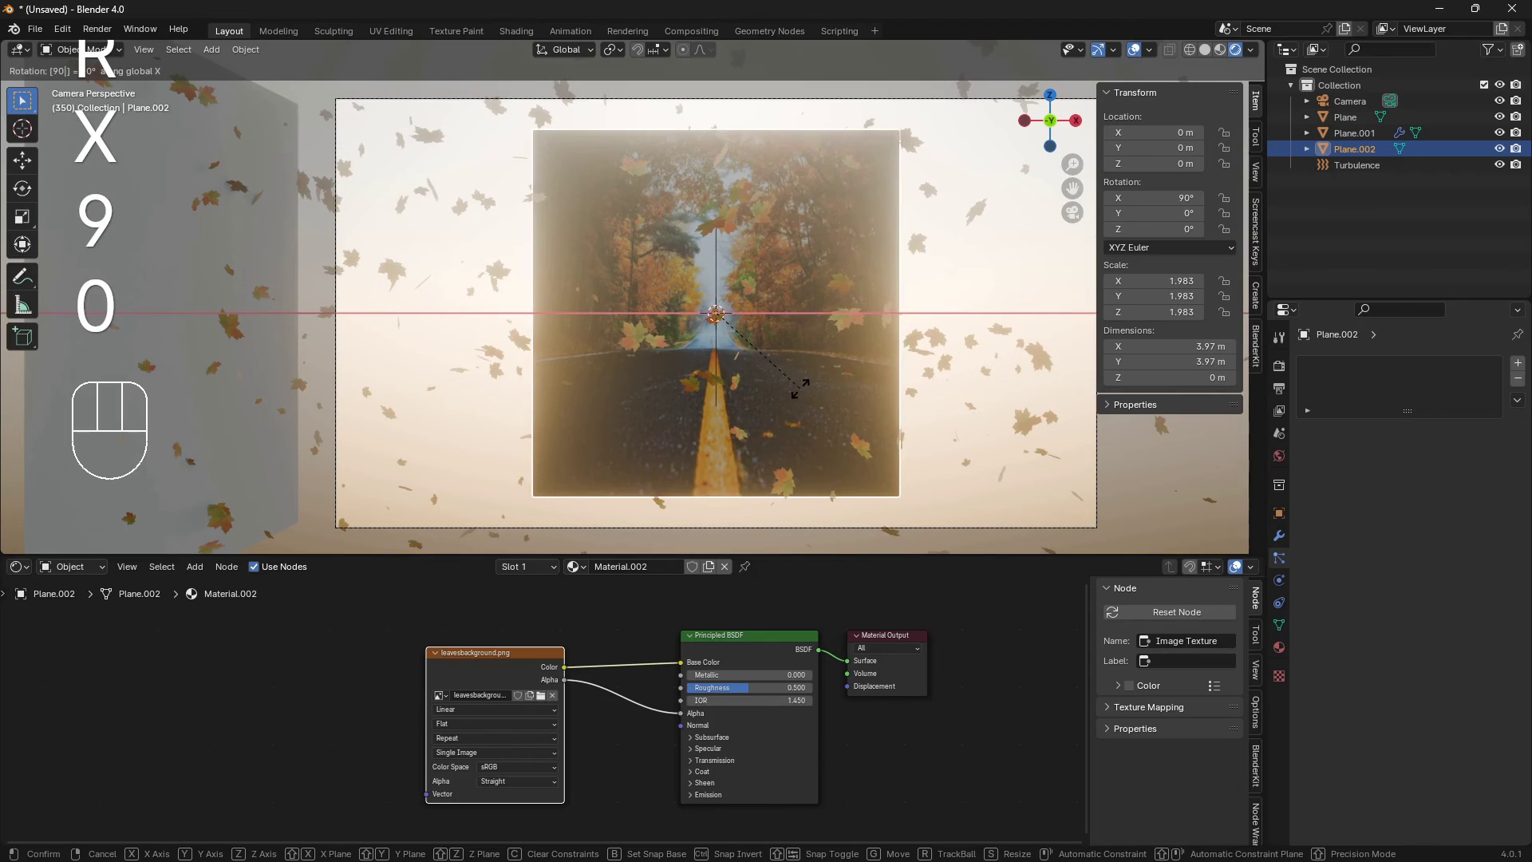
click(825, 394)
key(s)
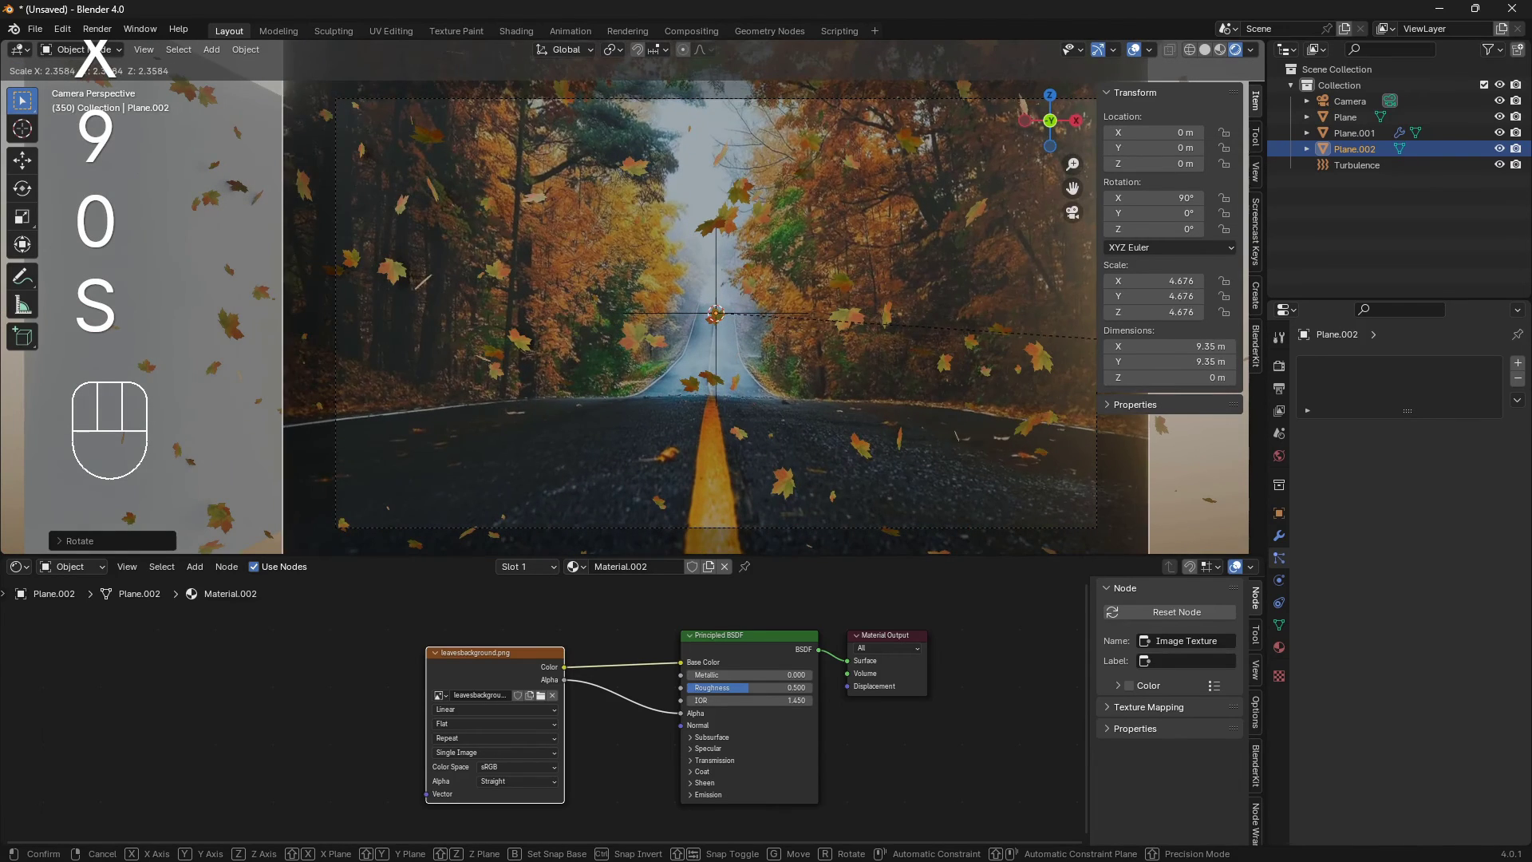
click(1105, 393)
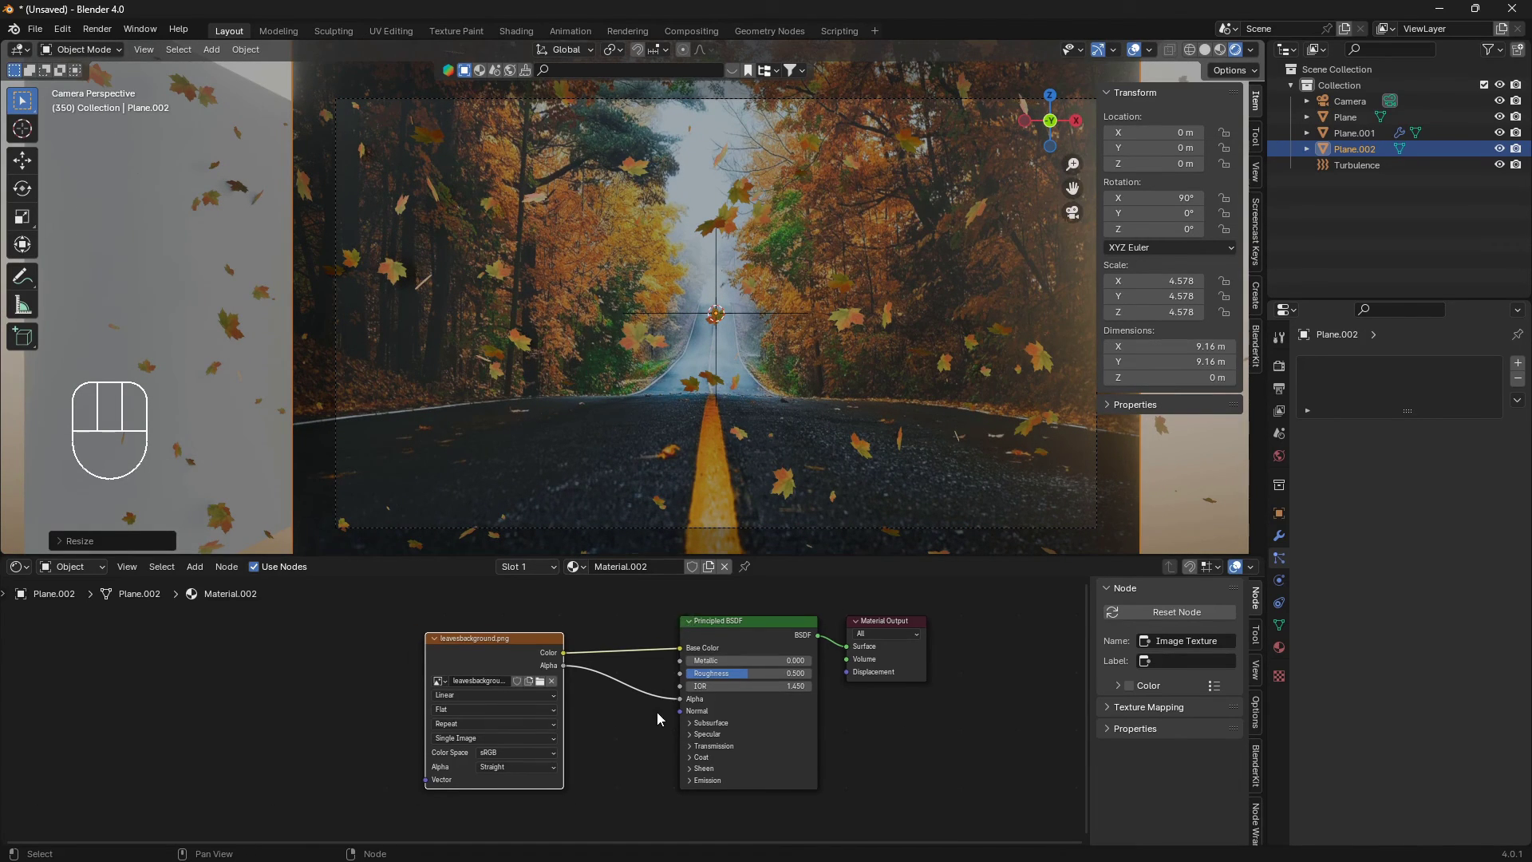
scroll(660, 719, up, 5)
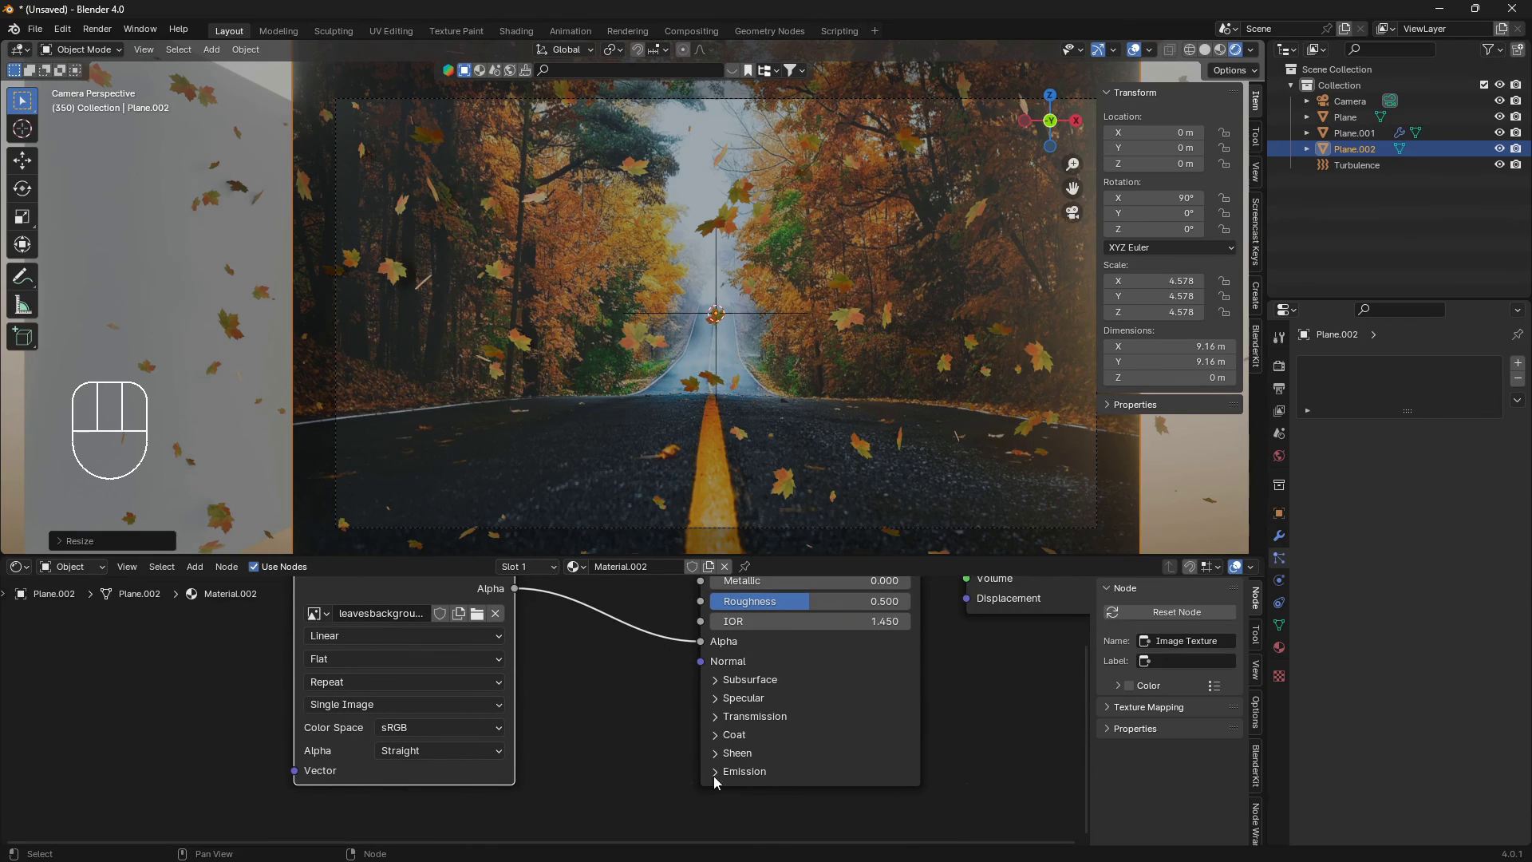
- Expose Emission and route the image Alpha into Emission Color, testing strengths 2 and 0.2, then undoing
click(714, 772)
drag(699, 643, 627, 651)
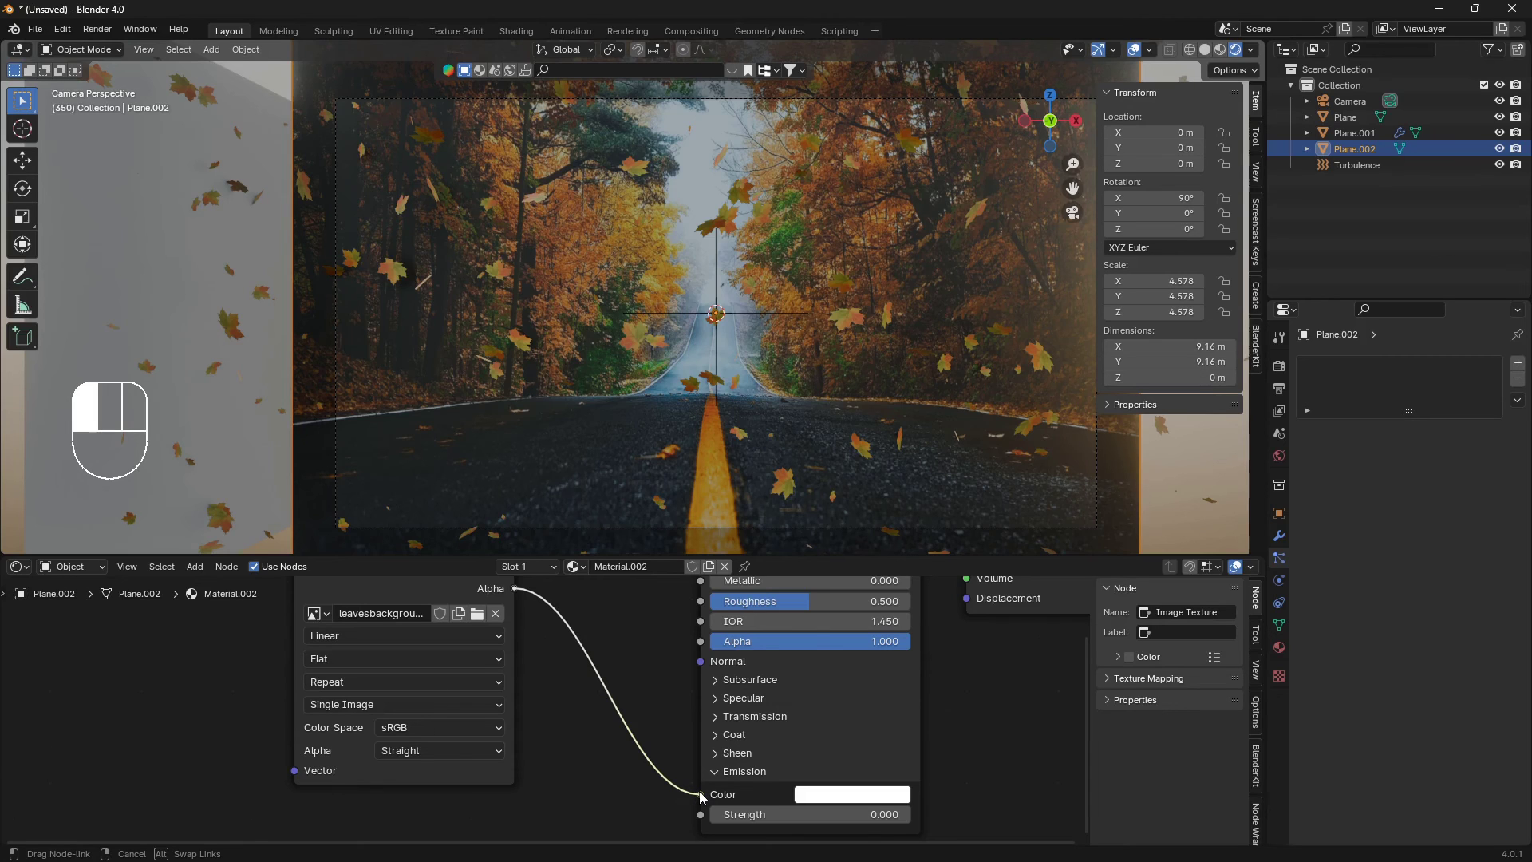
drag(702, 797, 701, 796)
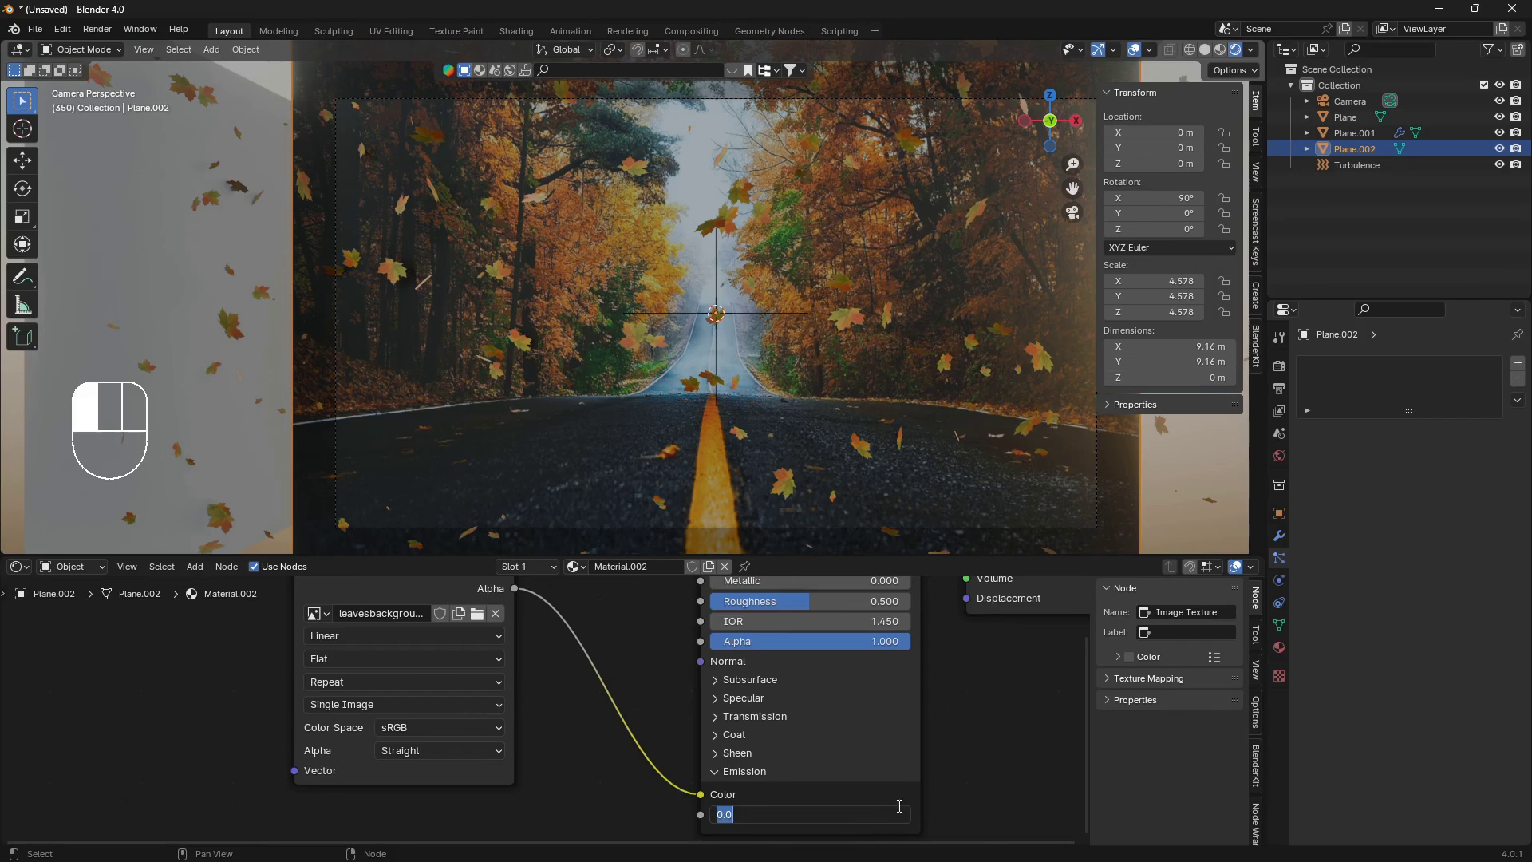
text(2)
key(Return)
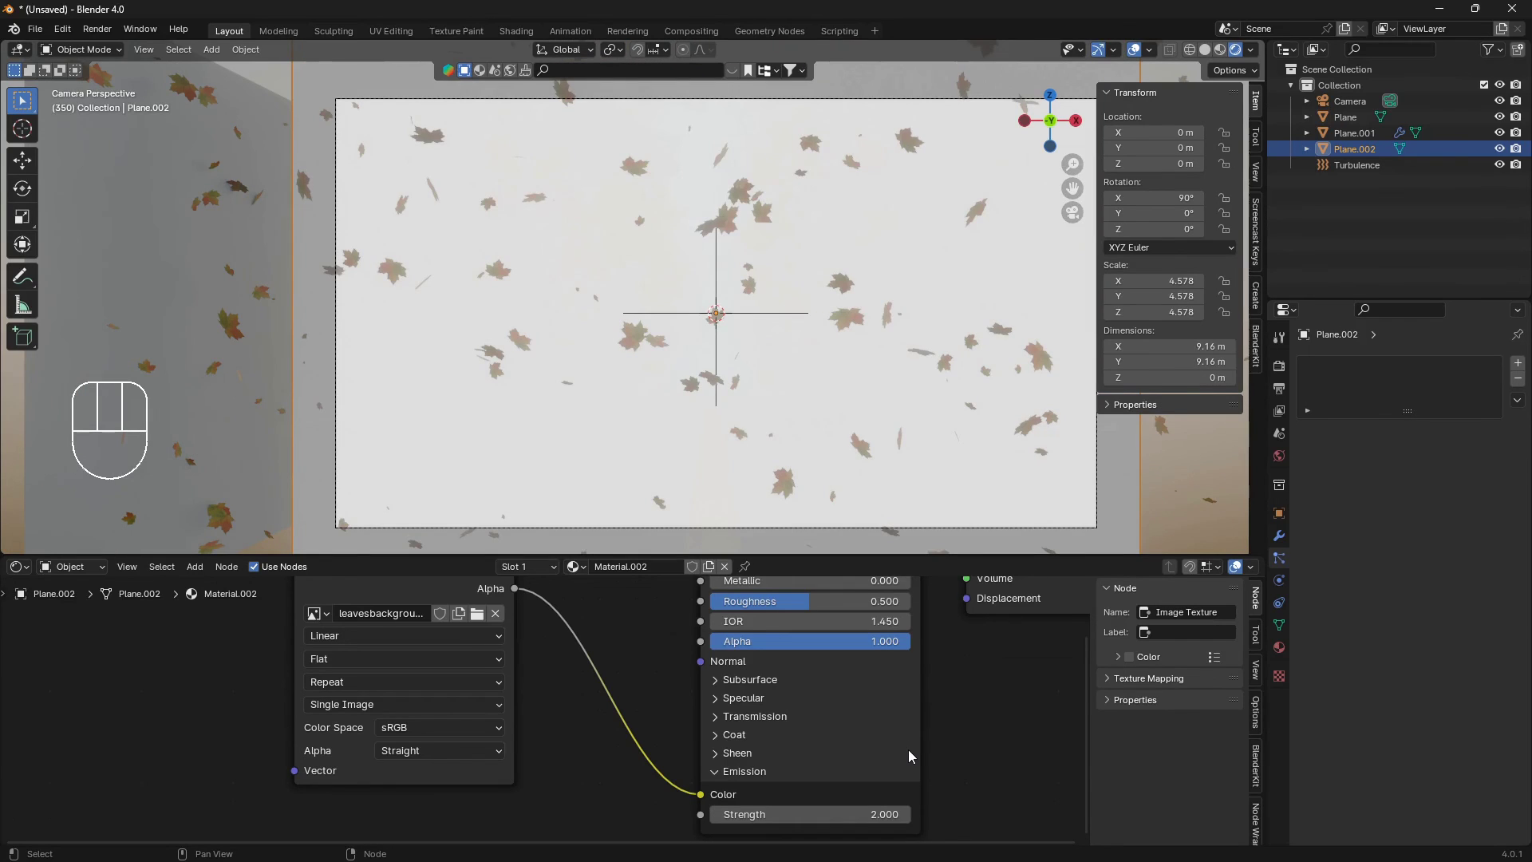
key(ctrl+z)
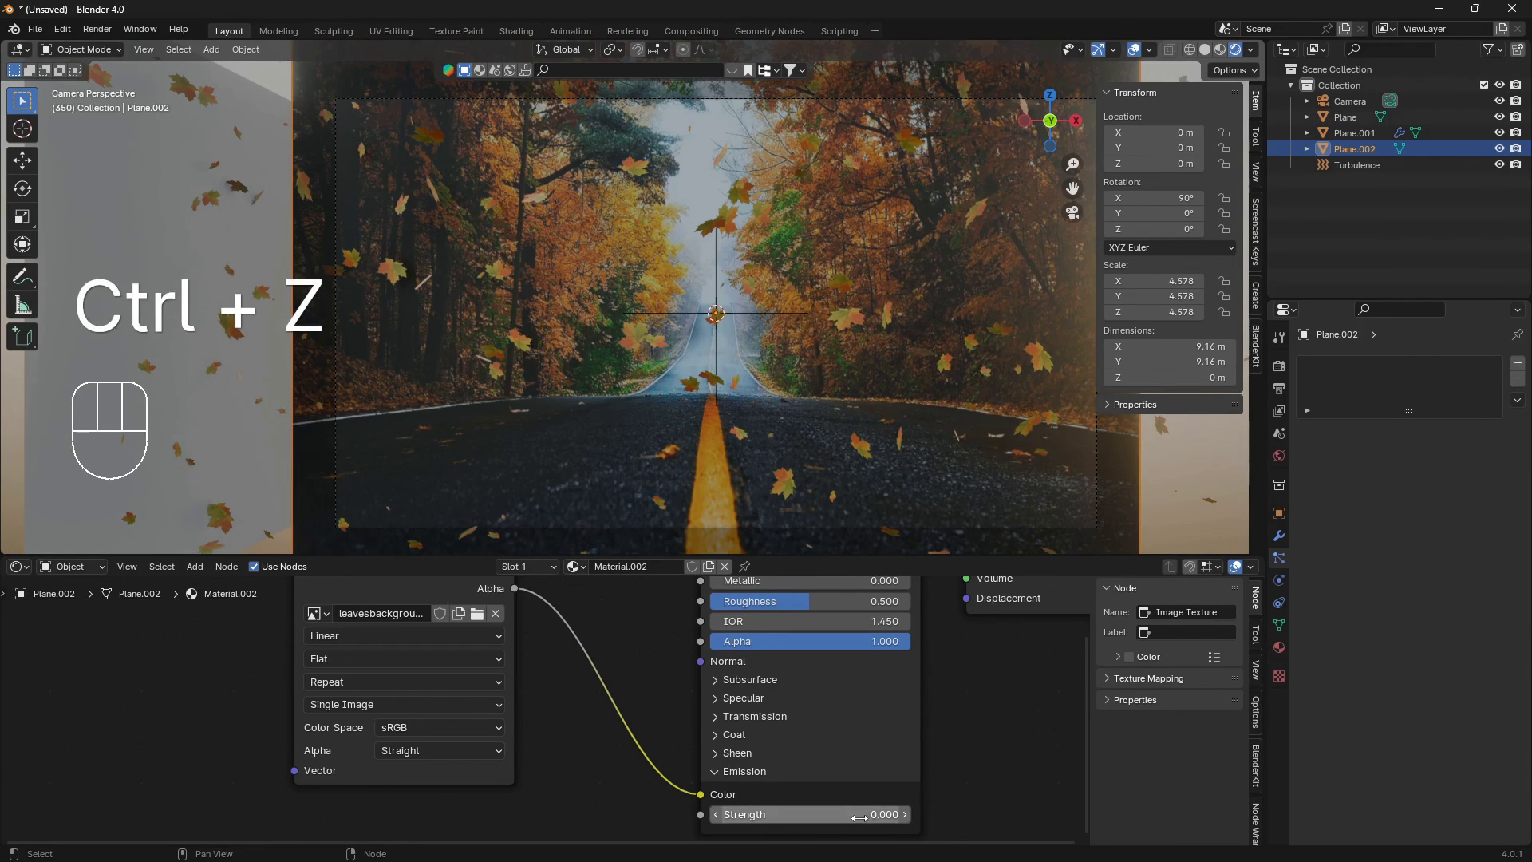
text(0.2)
key(Return)
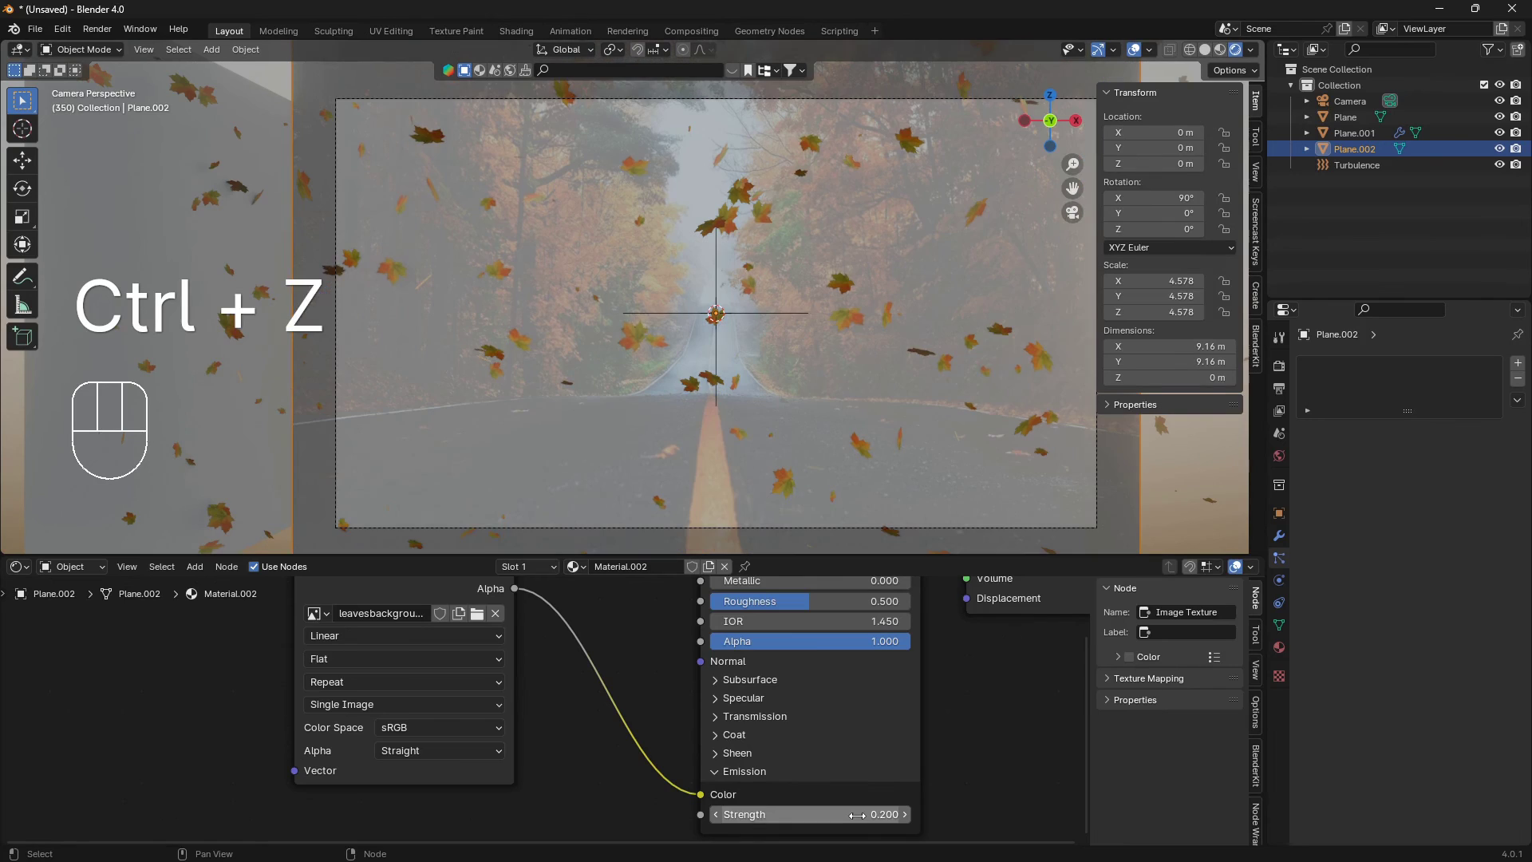
key(ctrl+z)
- Link image Color to Emission Color, Alpha to Emission Strength, and raise the strength to 2.950
middle_drag(856, 815, 752, 793)
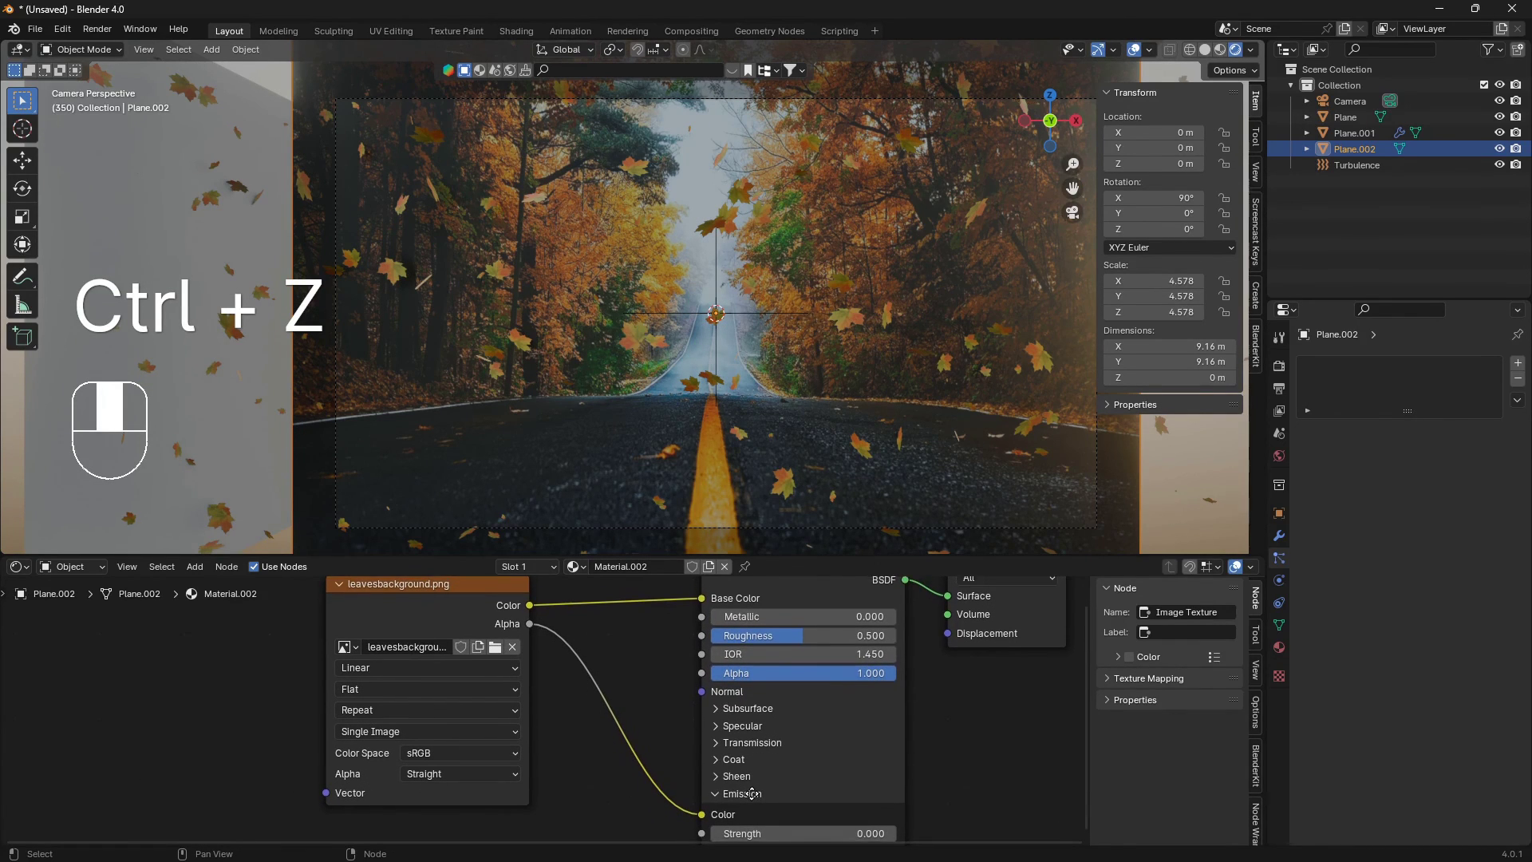
drag(663, 767, 639, 804)
drag(529, 597, 706, 806)
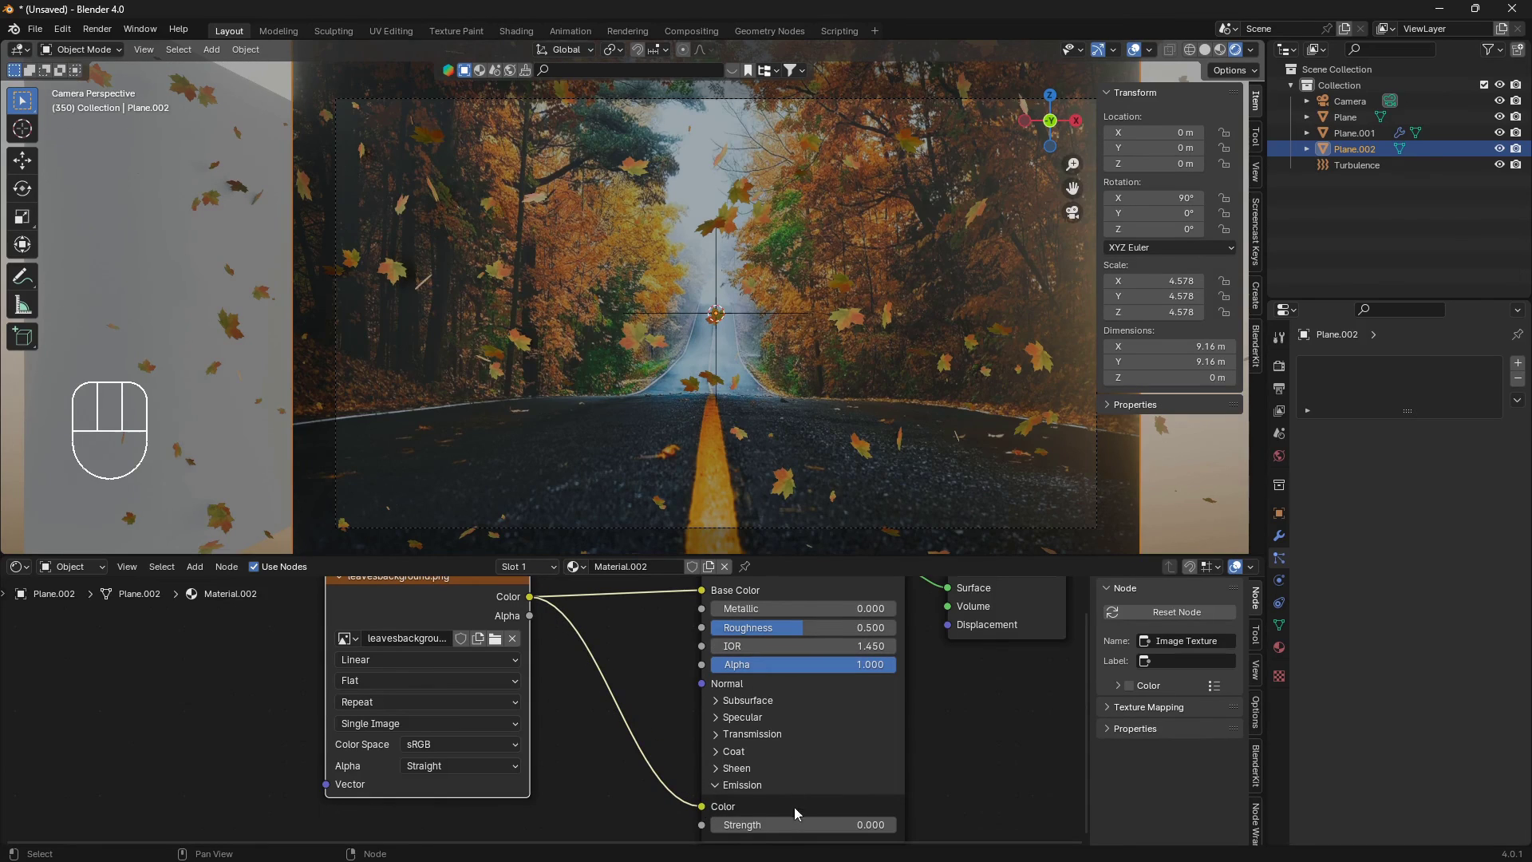
mouse_move(795, 823)
shift+mouse_down()
mouse_move(878, 823)
mouse_move(806, 823)
shift+mouse_up()
middle_drag(550, 611, 564, 645)
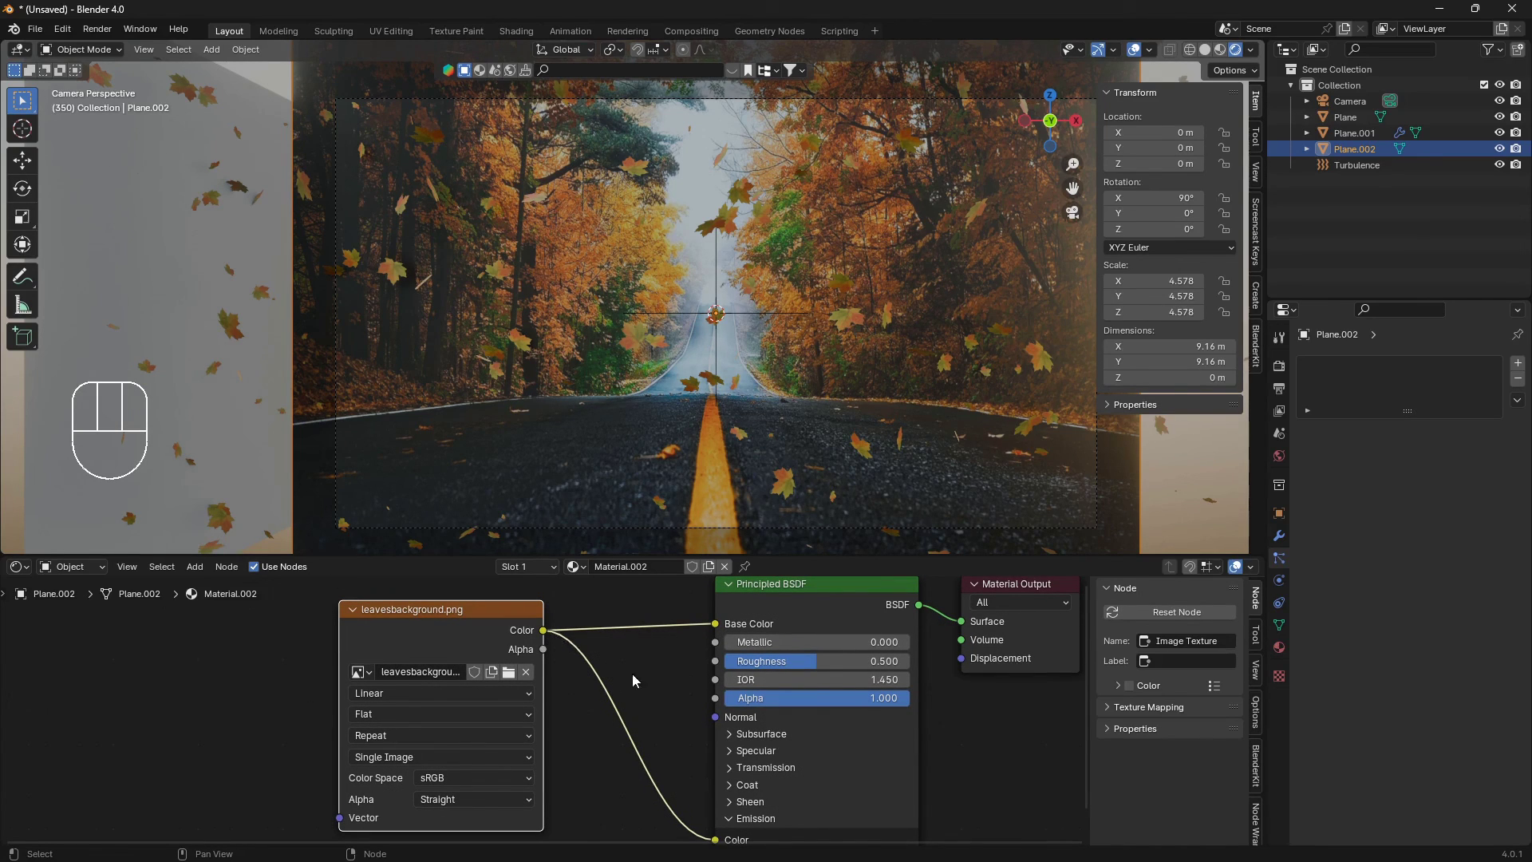
middle_drag(633, 681, 610, 638)
mouse_move(734, 815)
shift+mouse_down()
mouse_move(758, 815)
mouse_move(702, 815)
mouse_move(774, 815)
mouse_move(758, 815)
shift+mouse_up()
- Play the leaf animation with nothing selected and the node editor collapsed, framing the camera view larger
key(space)
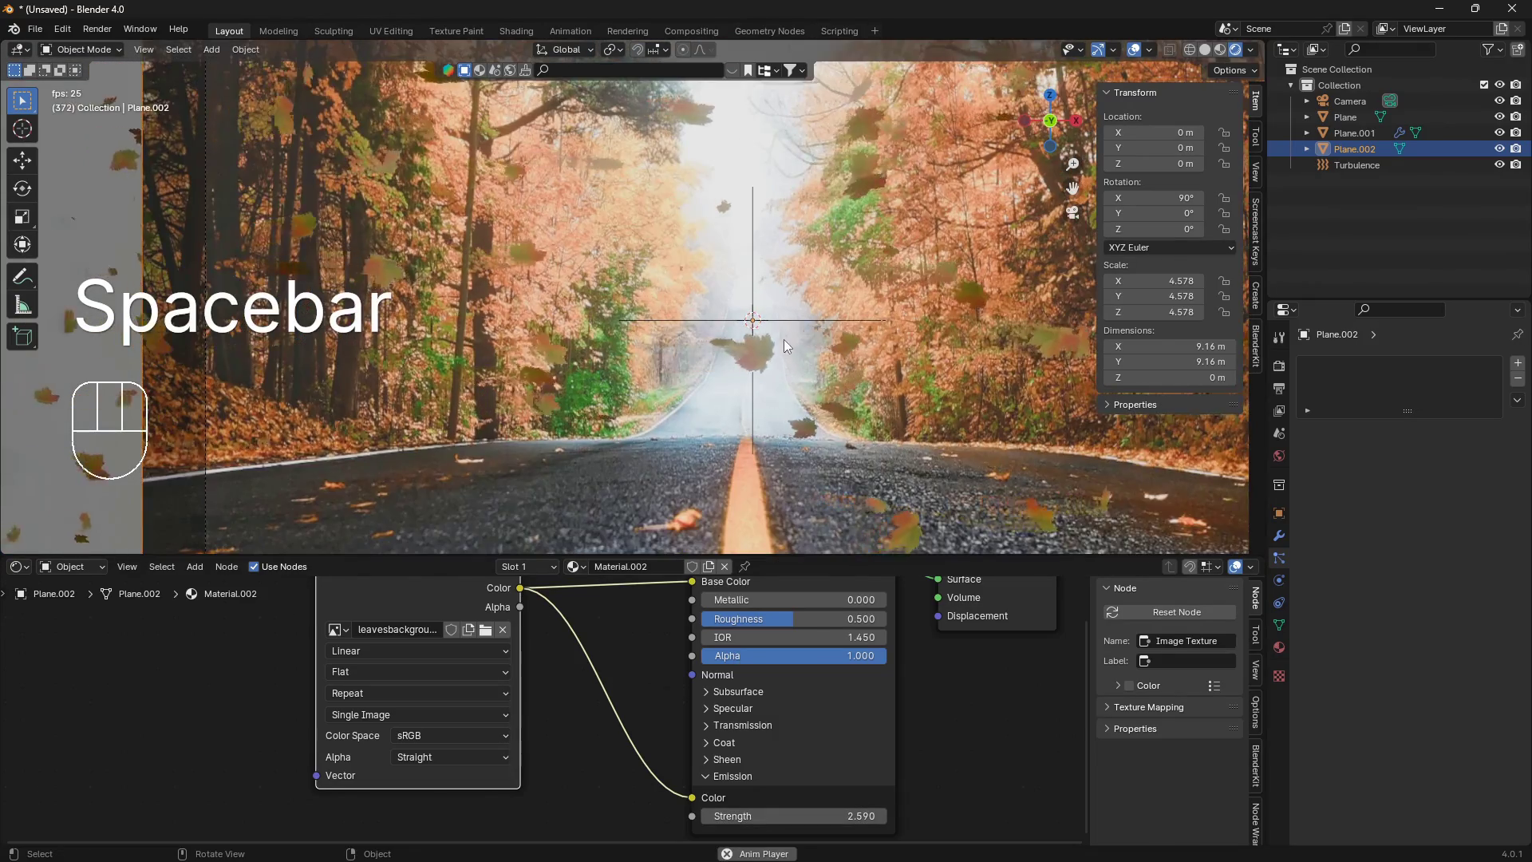
key(alt+a)
shift+middle_drag(781, 333, 752, 309)
drag(918, 556, 917, 812)
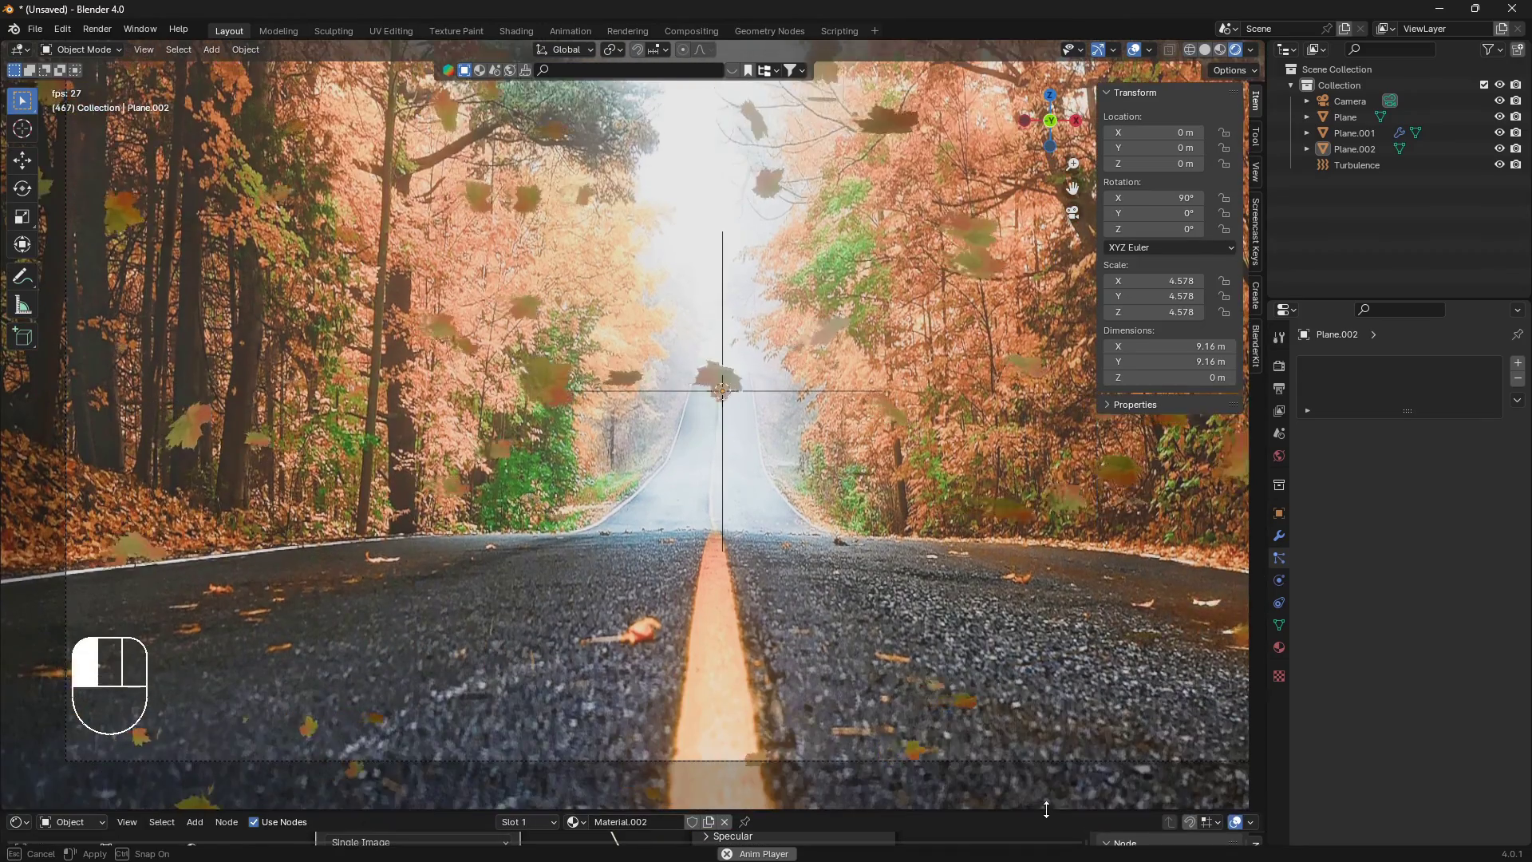
scroll(825, 467, up, 1)
shift+middle_drag(825, 468, 802, 511)
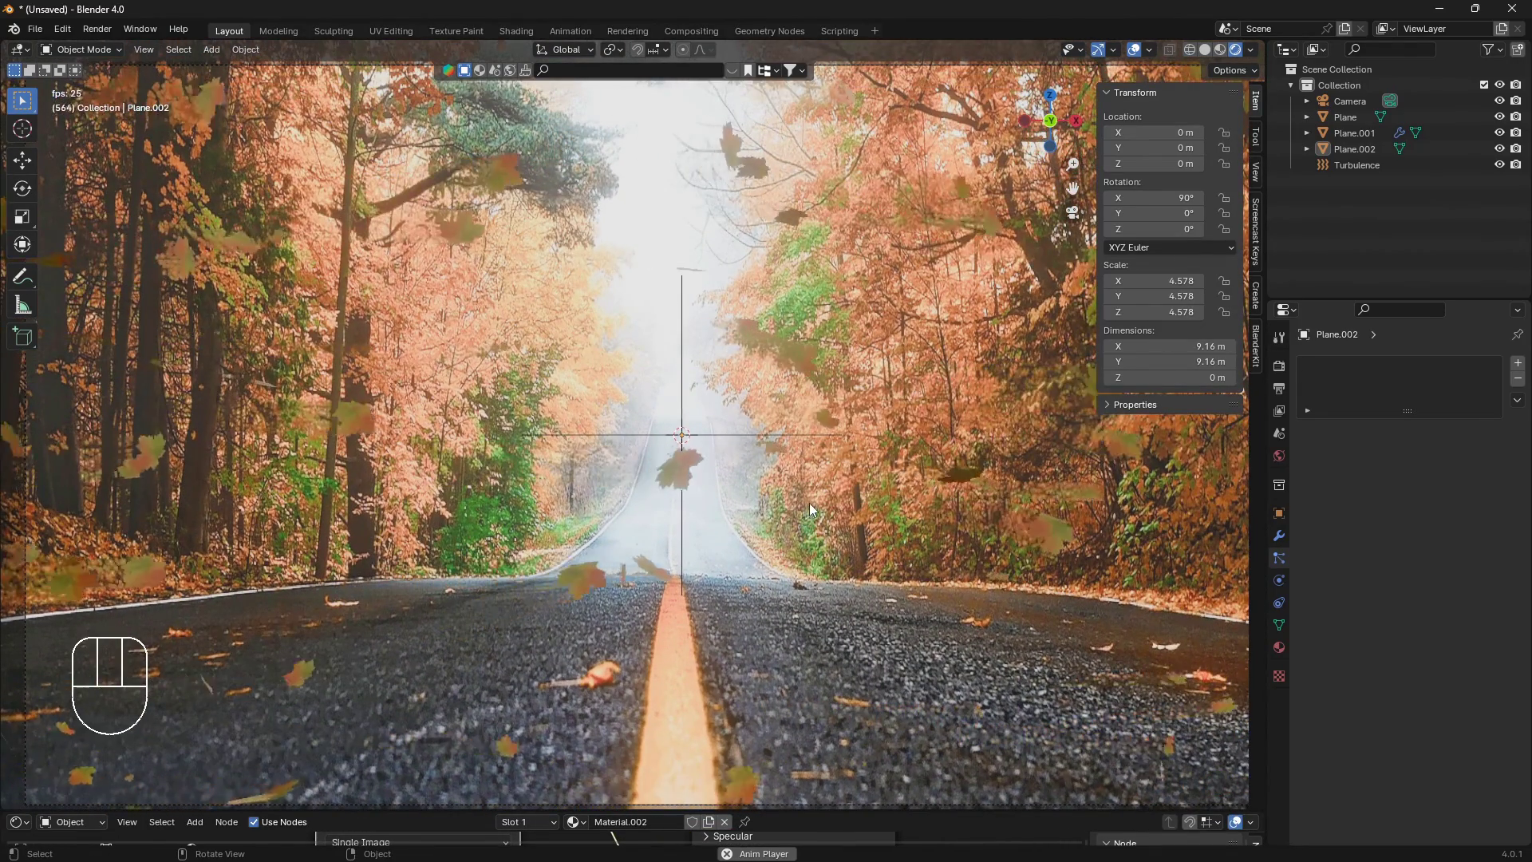